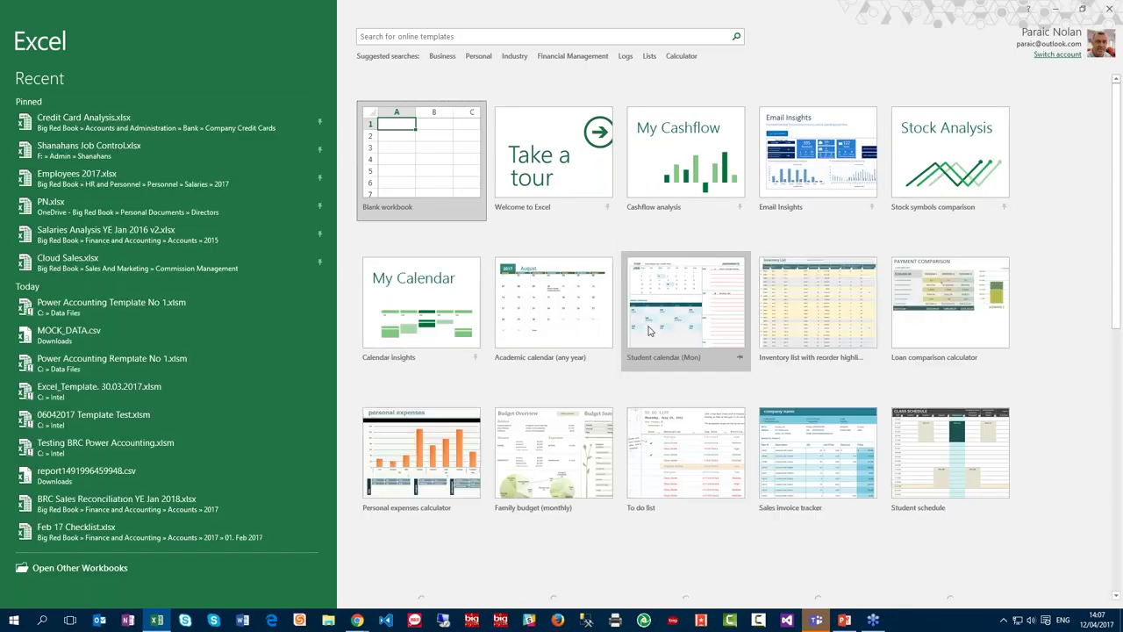
Create a blank workbook and open the Office Add-ins store
click(422, 160)
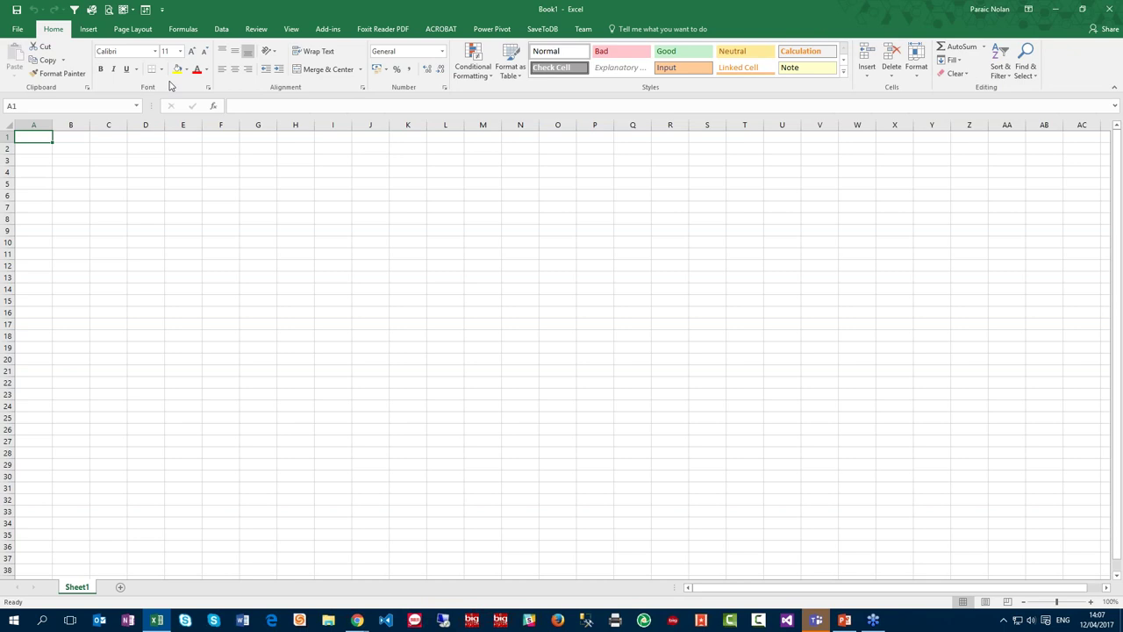
click(87, 32)
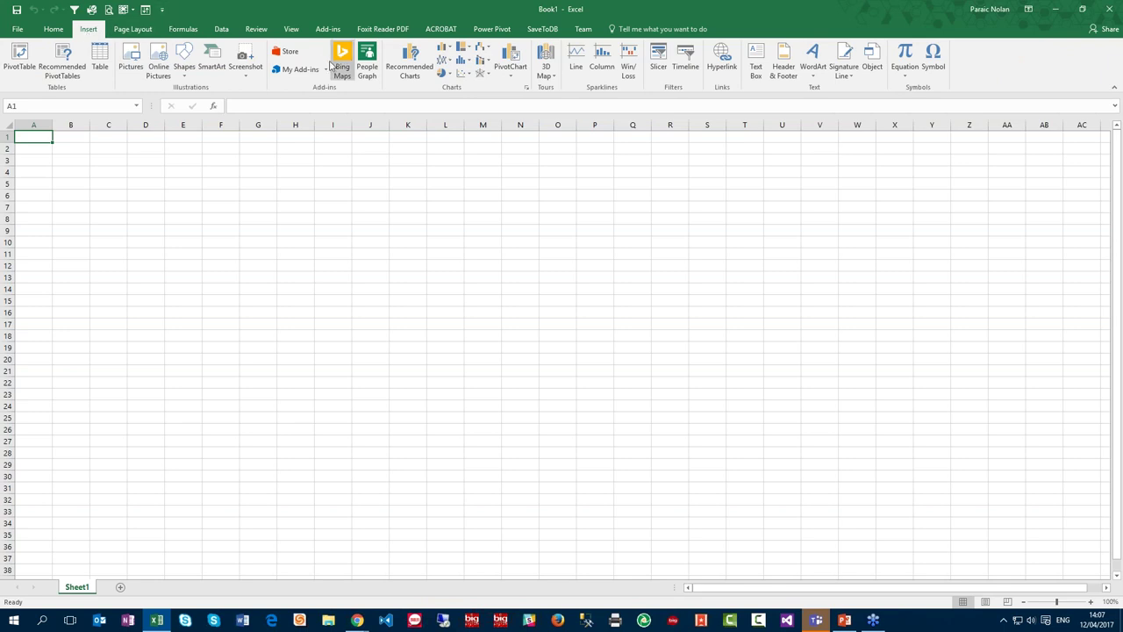
click(289, 52)
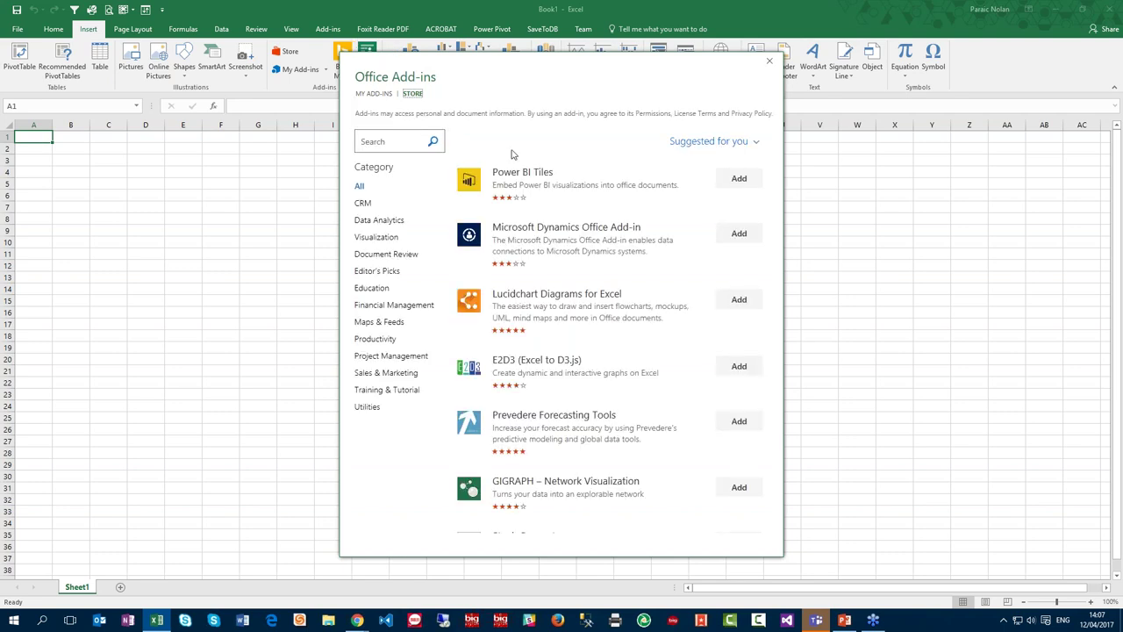
Search the add-in store for "big red cloud" and add Big Red Cloud Power Accounting to the workbook
click(393, 142)
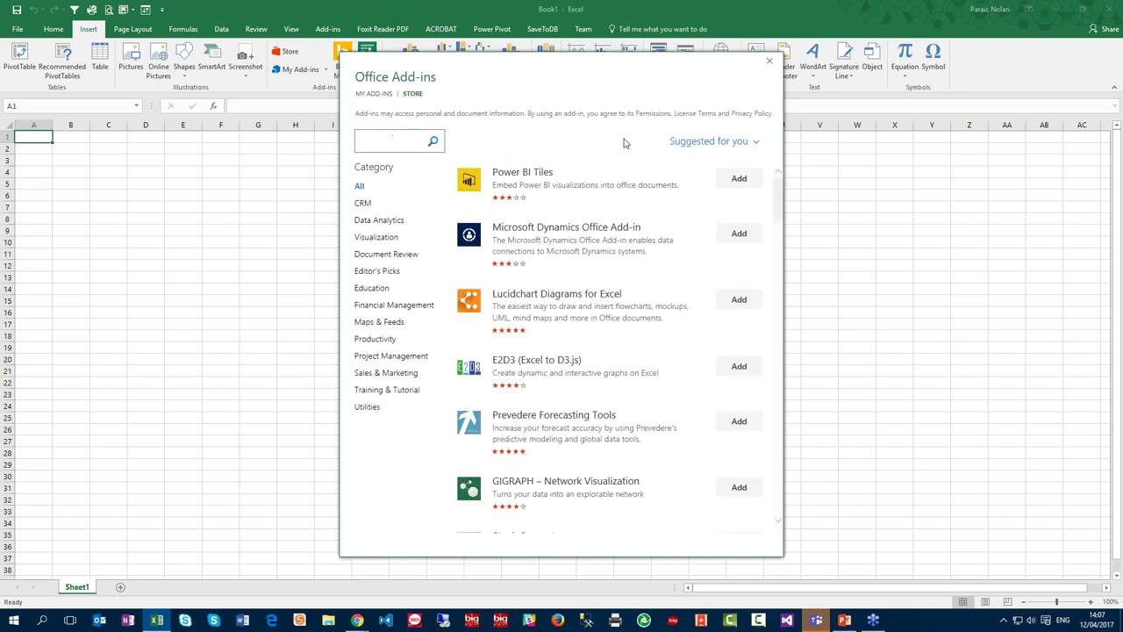
click(393, 142)
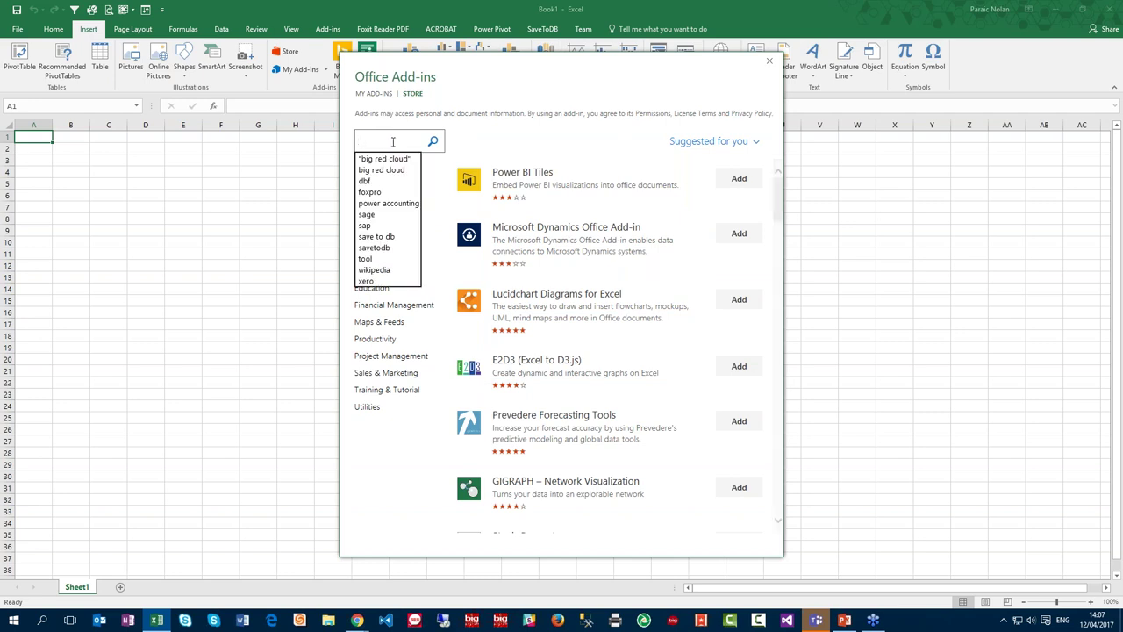
text(b)
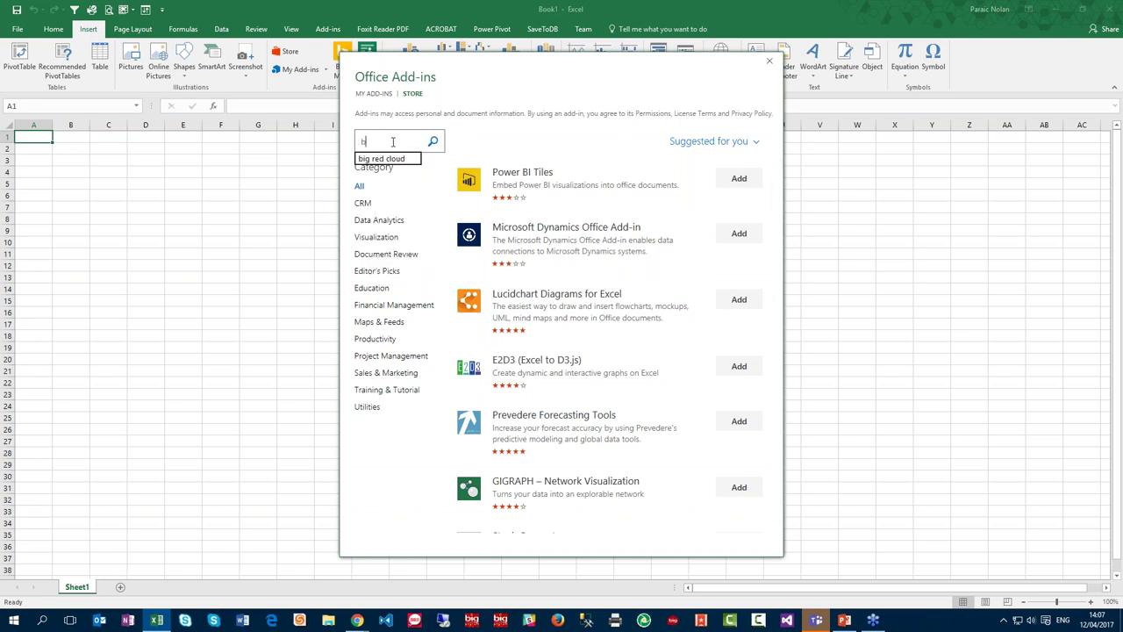
text(ig red cloud)
key(Return)
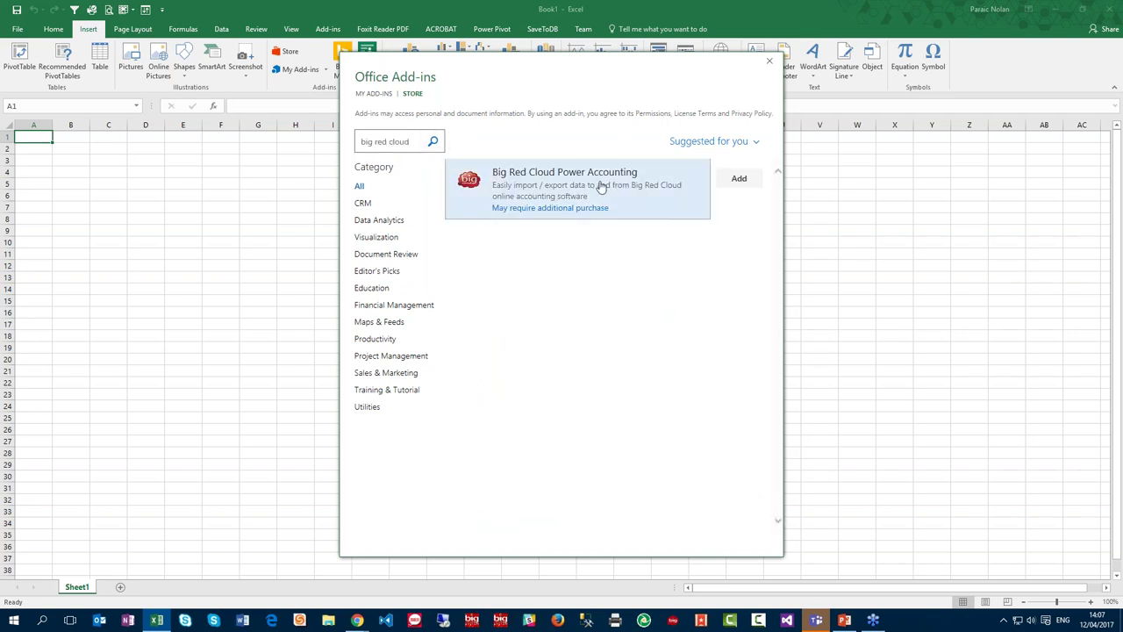
click(601, 188)
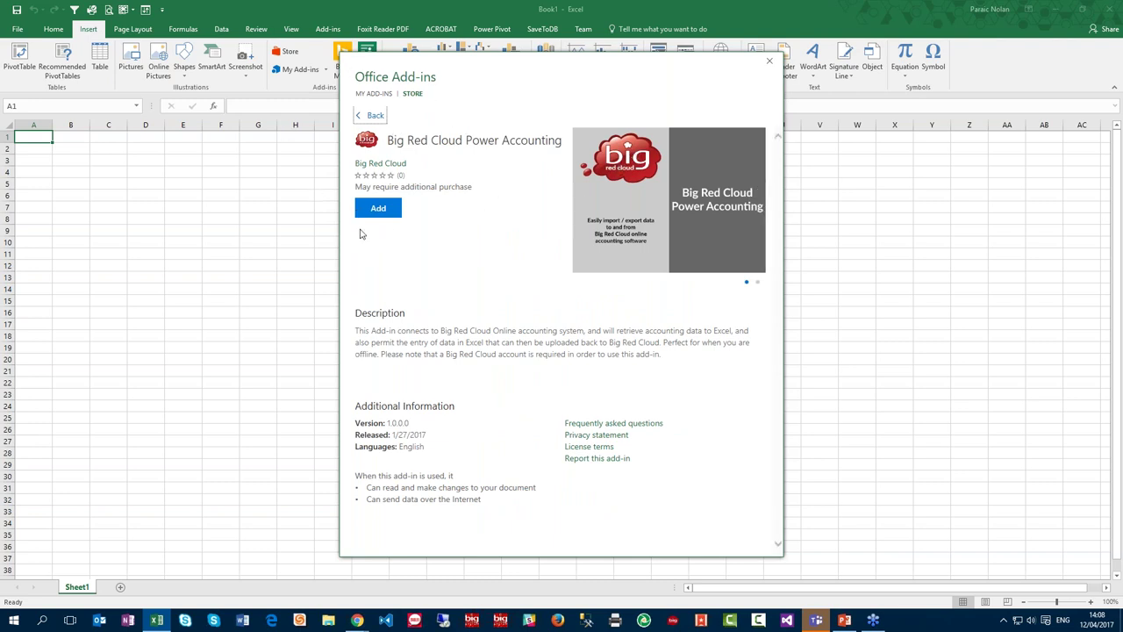
click(378, 208)
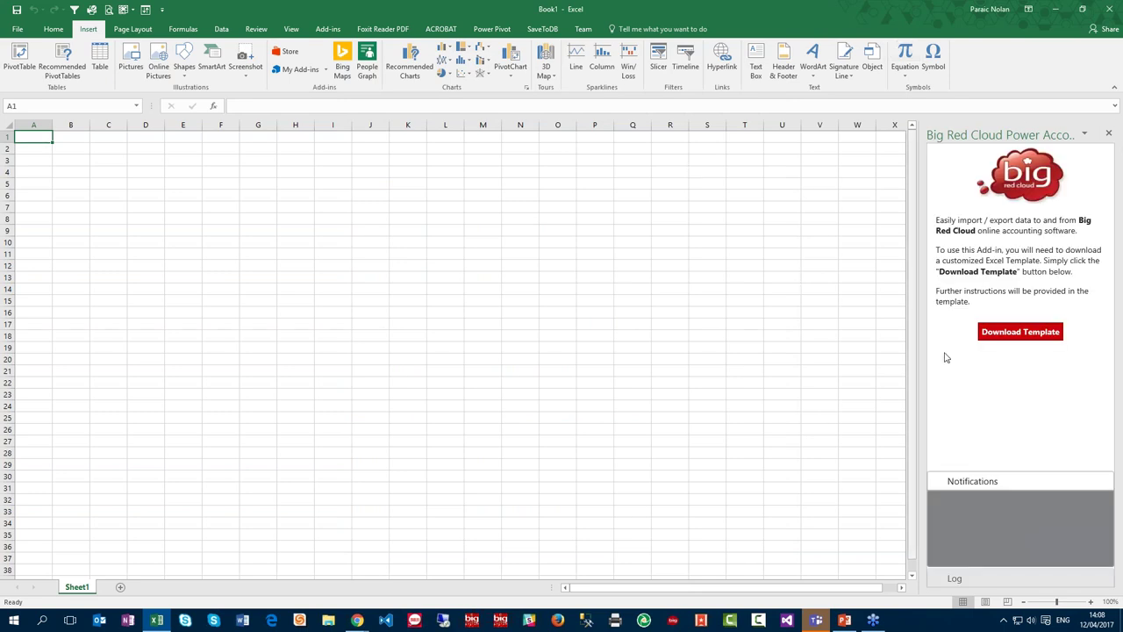
Download the add-in's customized template and save it as Excel_Template.xlsm in the Data Files folder on drive C
click(834, 218)
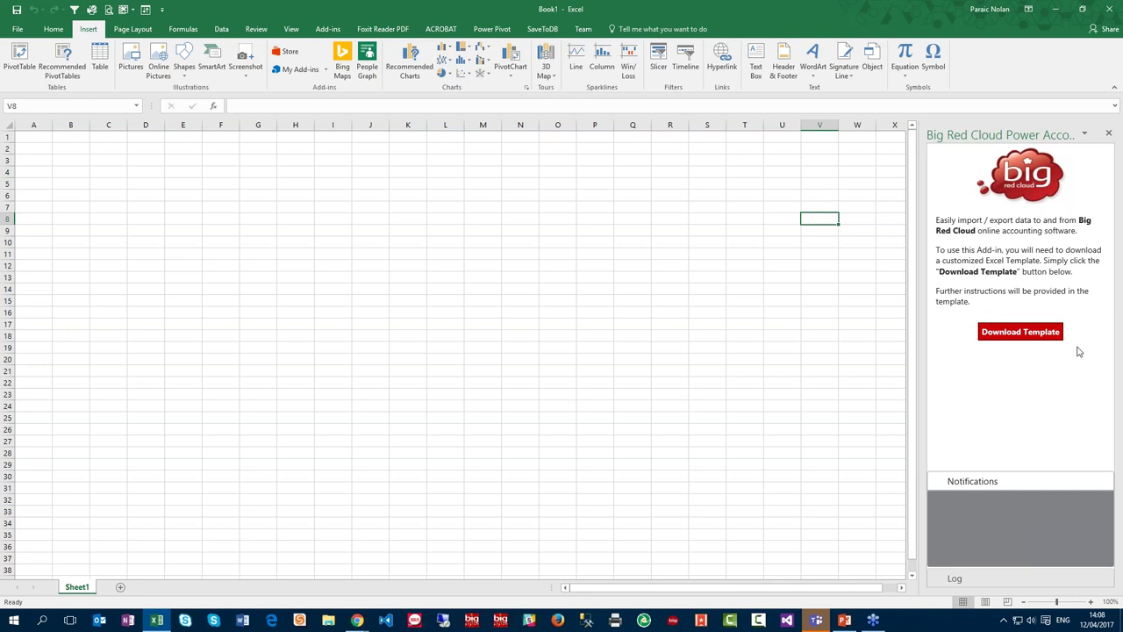
click(1023, 337)
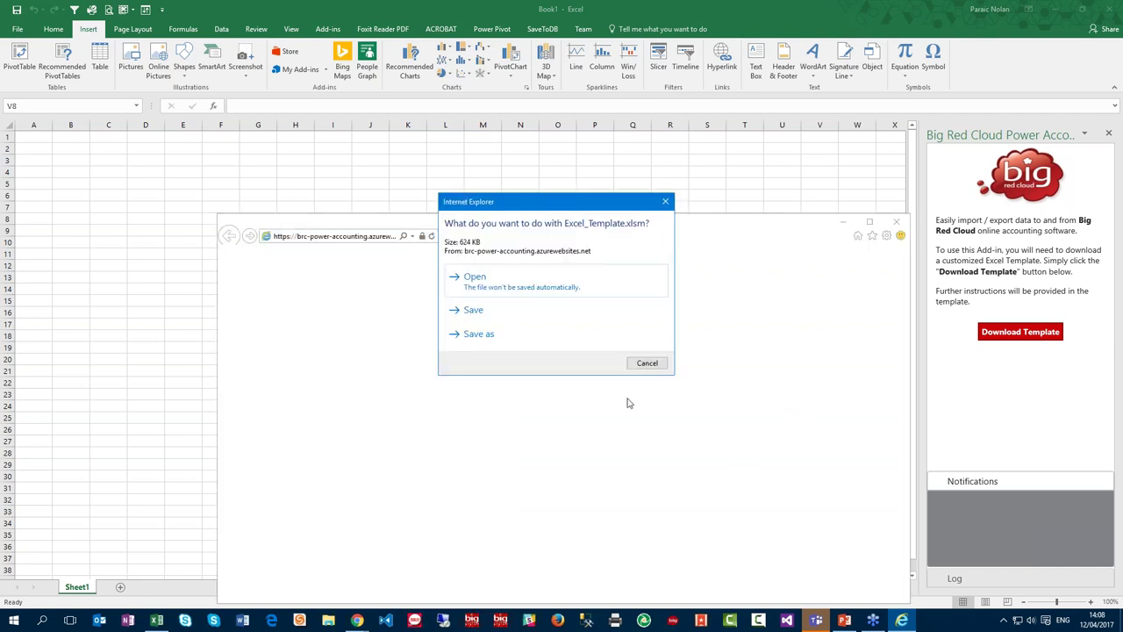
click(489, 333)
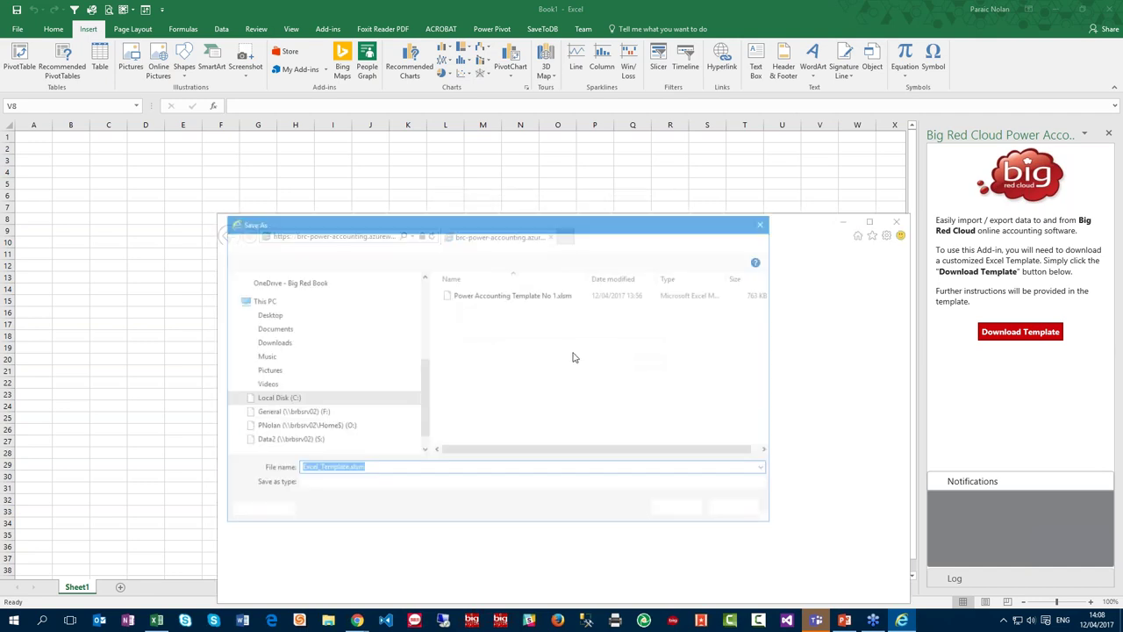
click(418, 468)
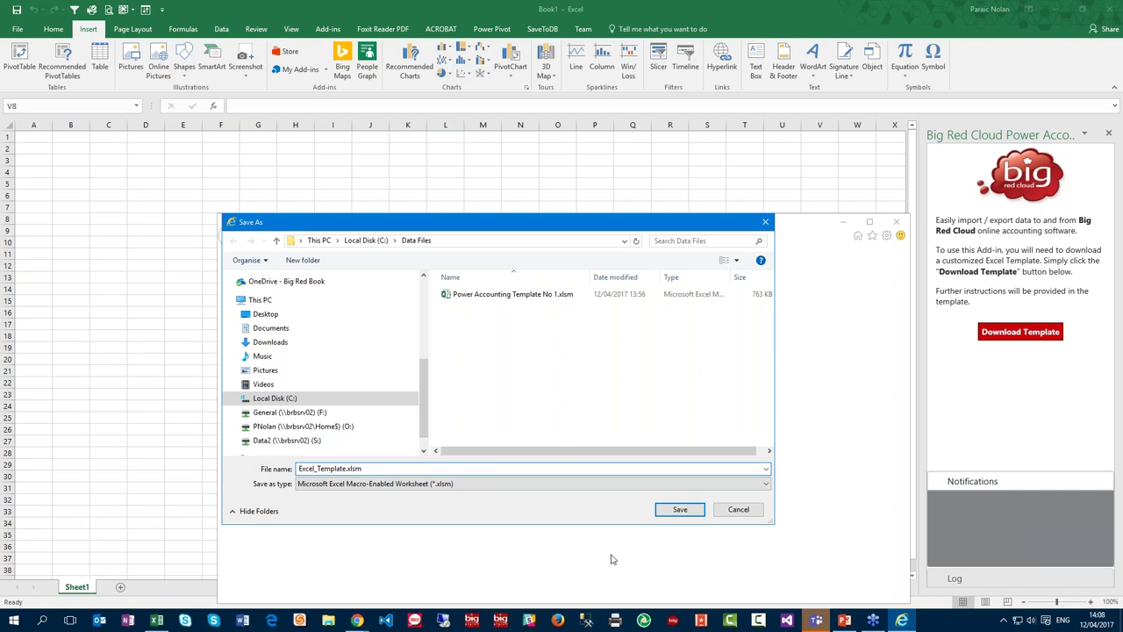
click(678, 516)
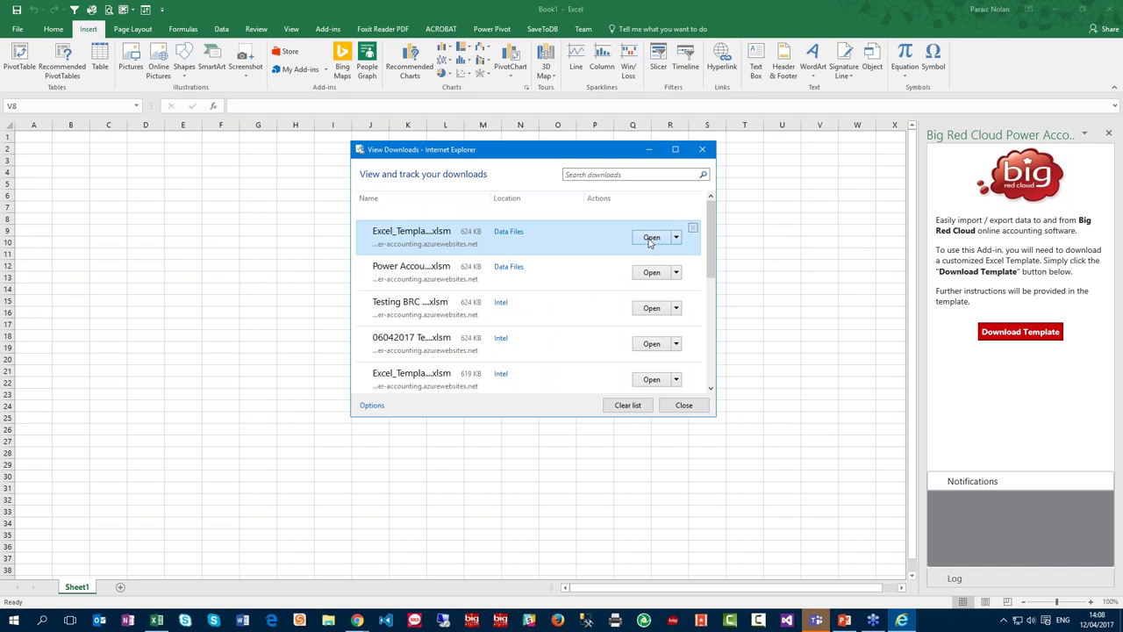
Open the downloaded Excel_Template.xlsm and enable both editing and its macro content
click(651, 238)
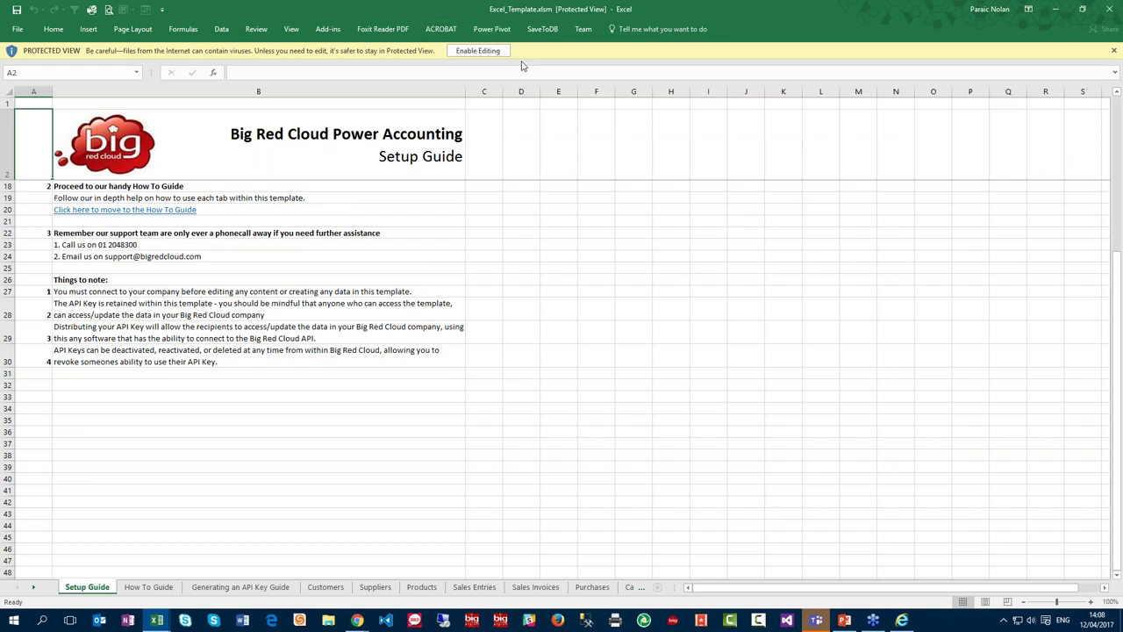
click(474, 52)
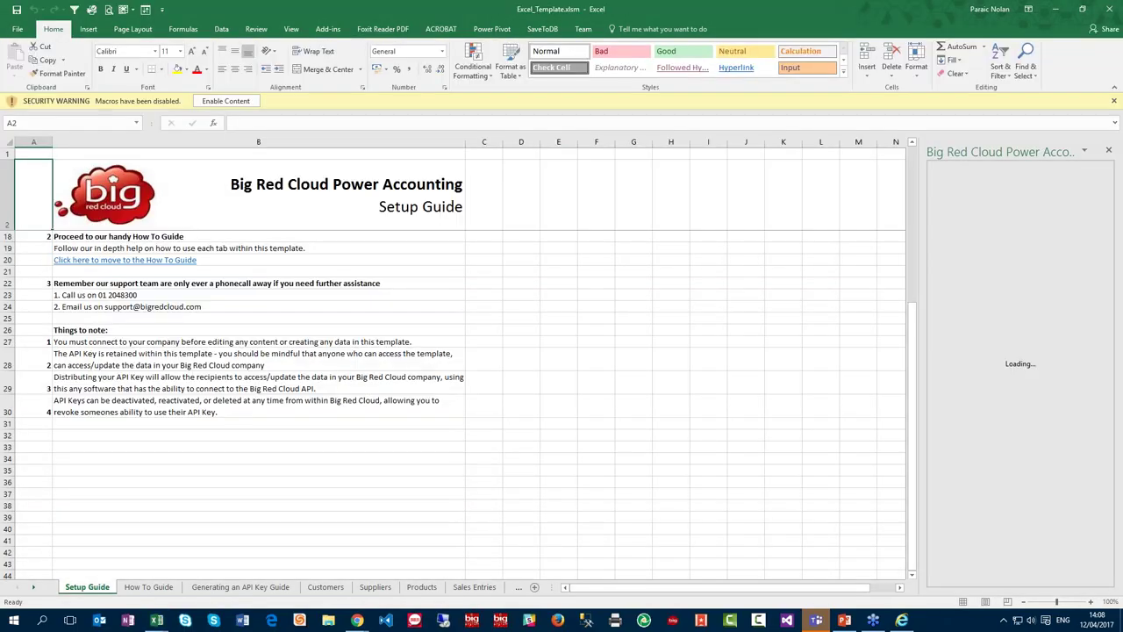
click(226, 101)
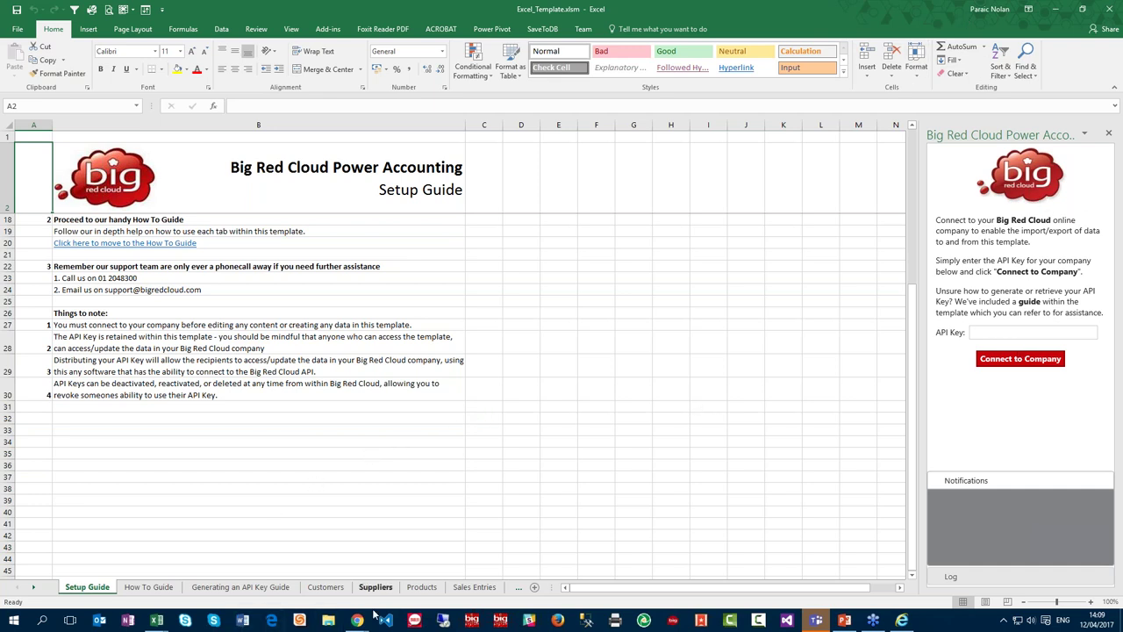
Switch to the Big Red Cloud site in Chrome and open the API keys list in the administration area
mouse_move(363, 619)
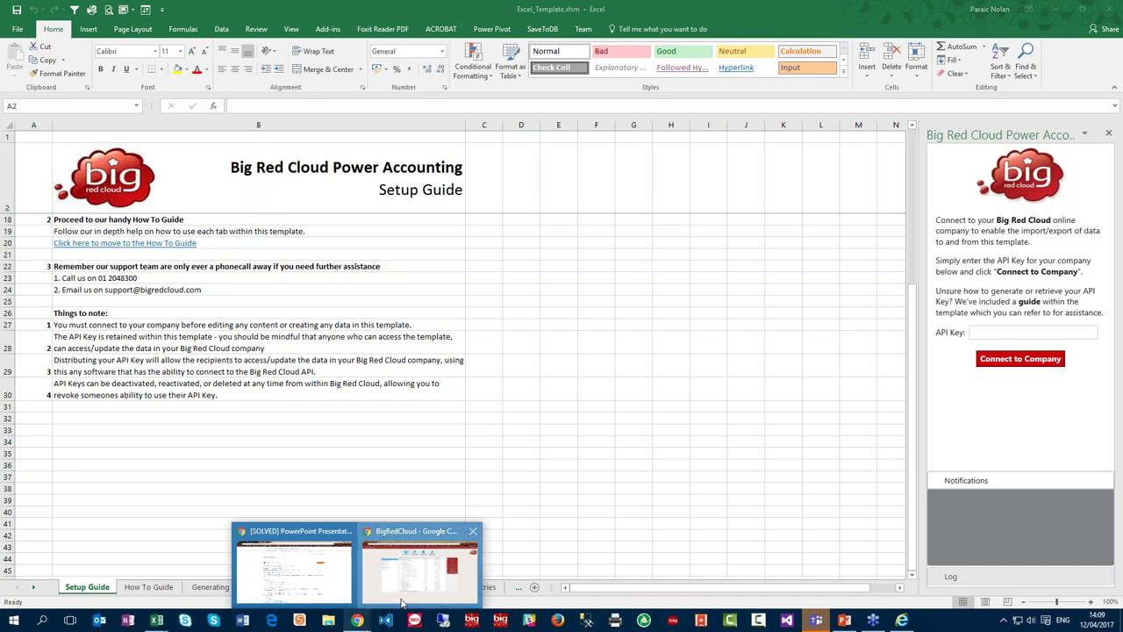
click(419, 568)
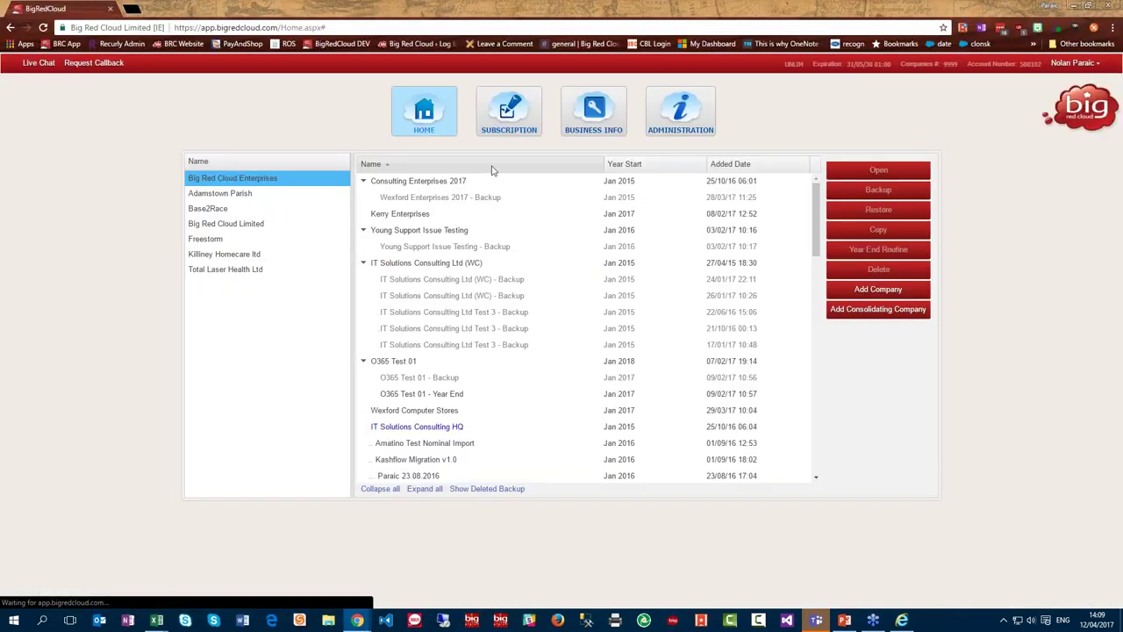
click(690, 116)
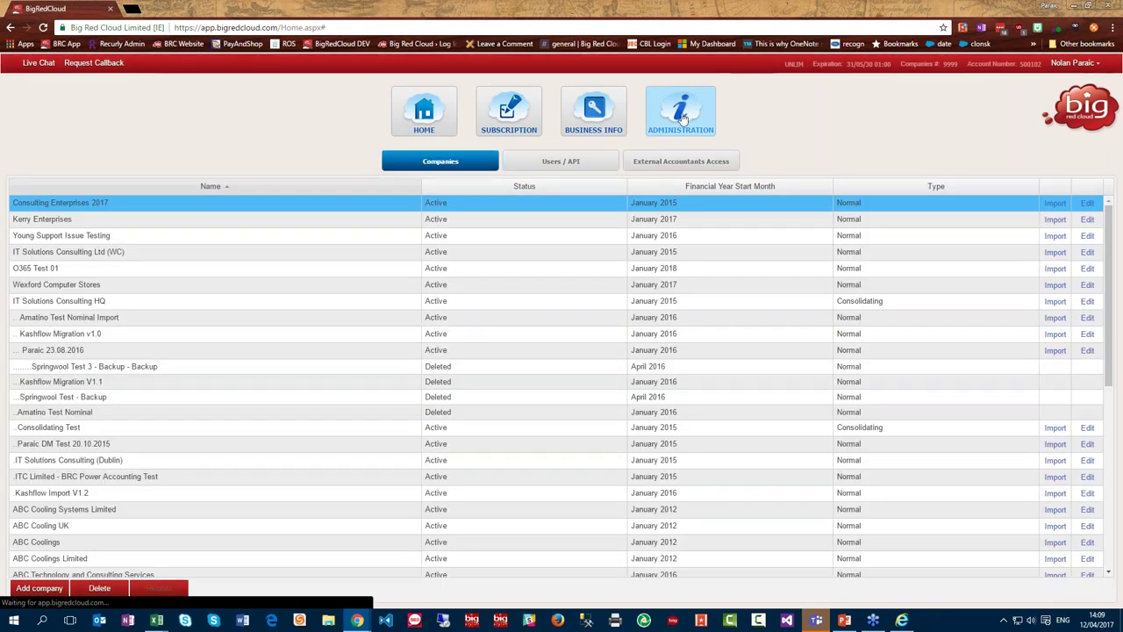
click(582, 169)
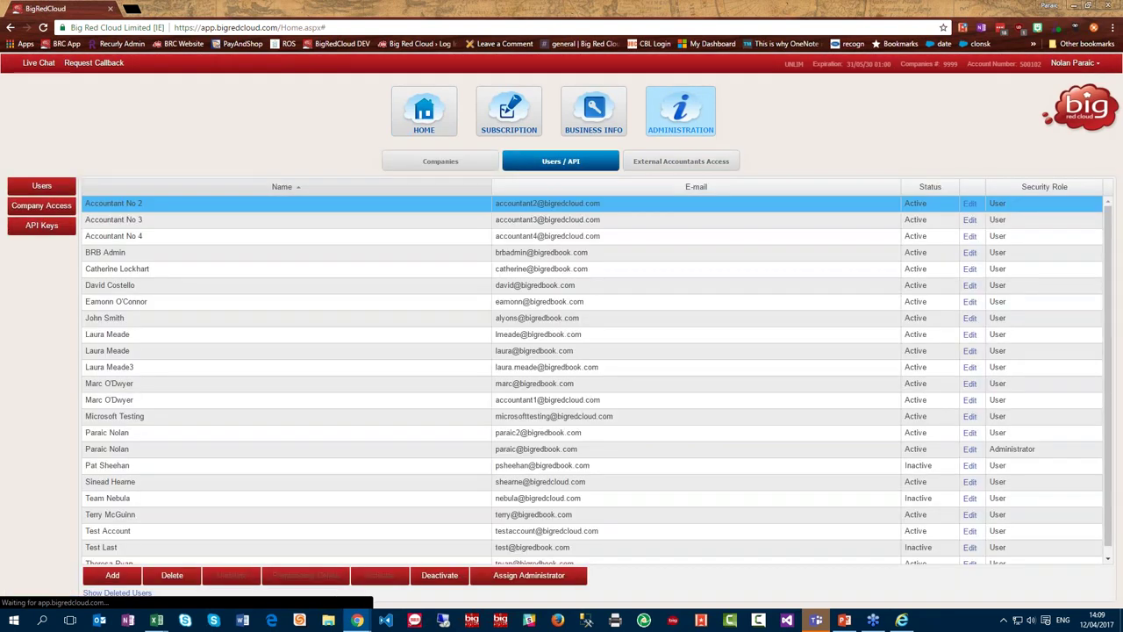
click(40, 228)
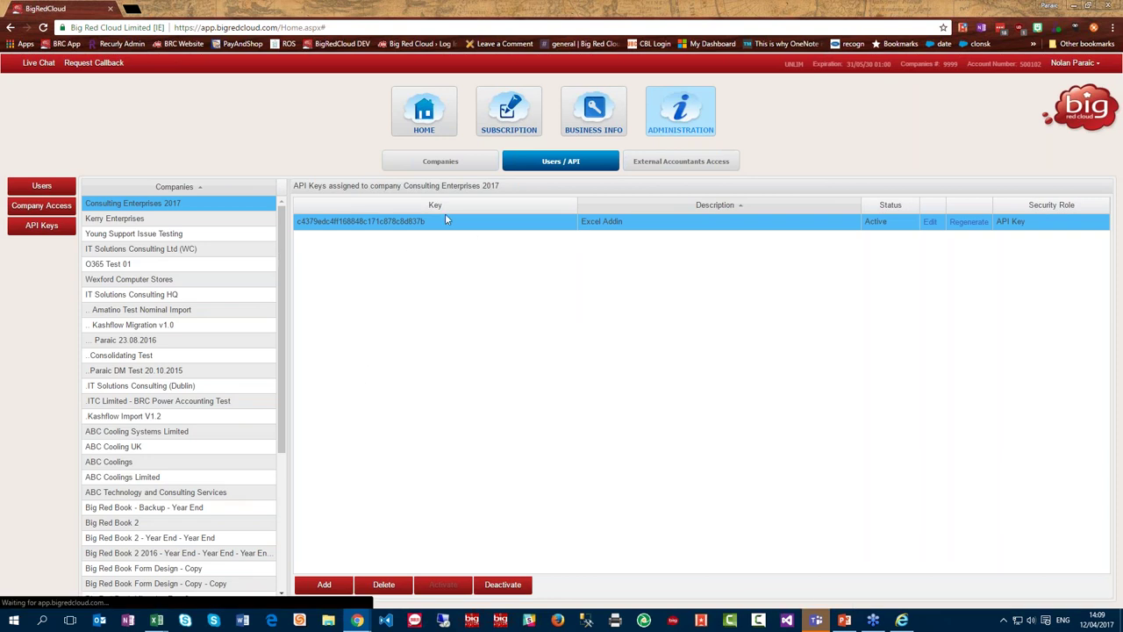
Add an API key described as "Power Accounting API Key" for the company Consulting Enterprises 2017
click(323, 585)
click(332, 585)
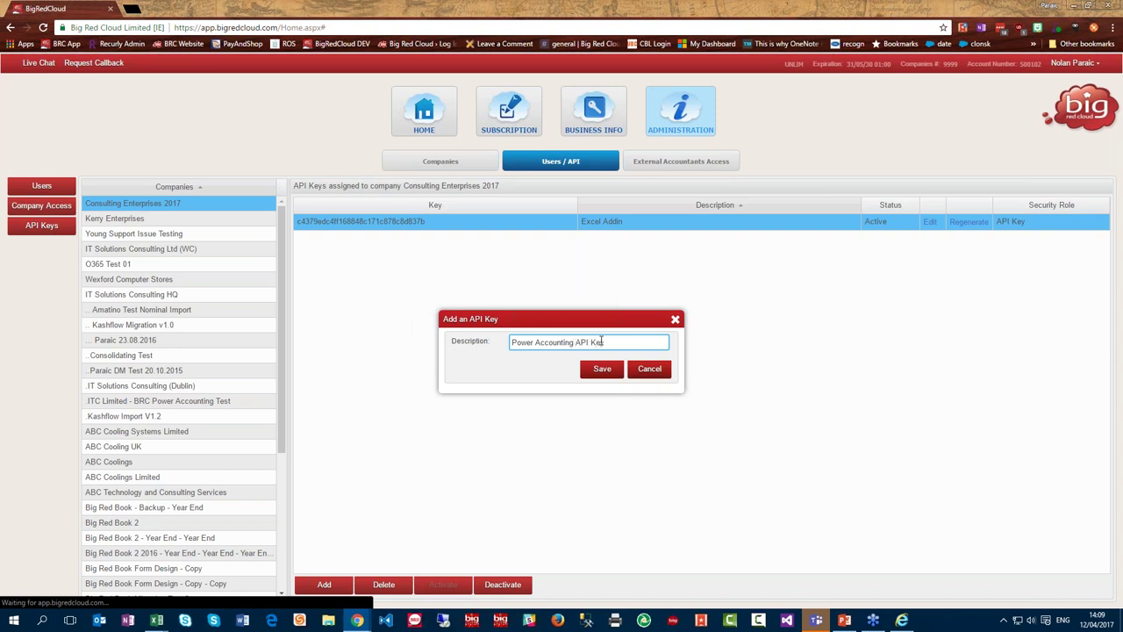
click(602, 368)
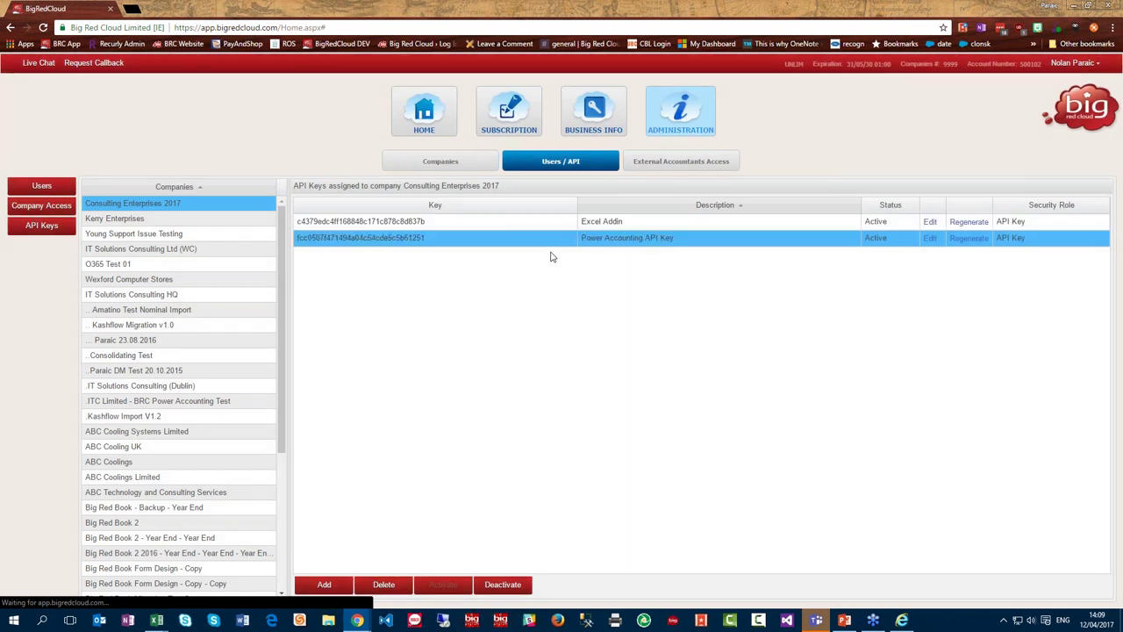
Copy the key value of the Power Accounting API Key entry and close its details without changes
click(930, 238)
double_click(560, 311)
right_click(560, 311)
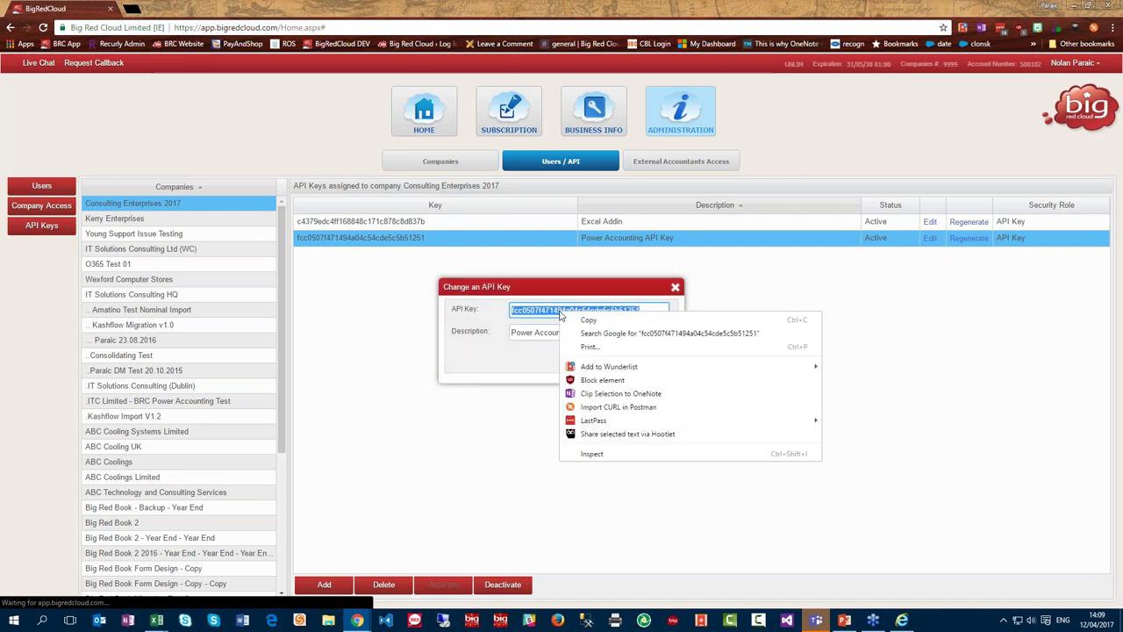
click(588, 319)
click(649, 361)
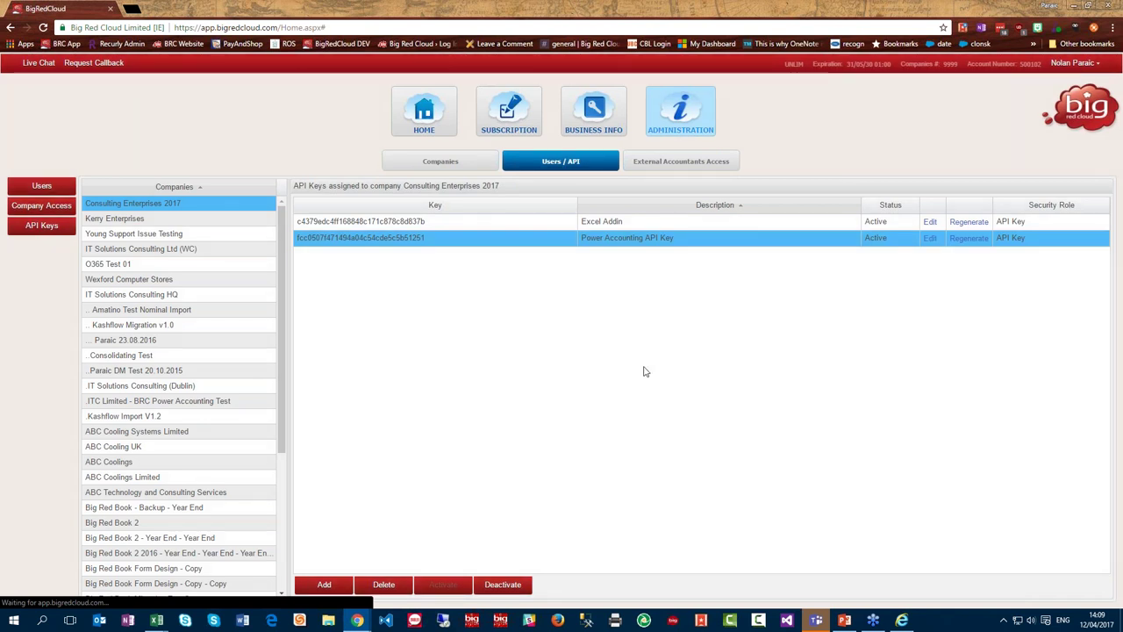
Switch back to Excel, paste the API key into the Power Accounting add-in and connect to the company
key(alt+Tab)
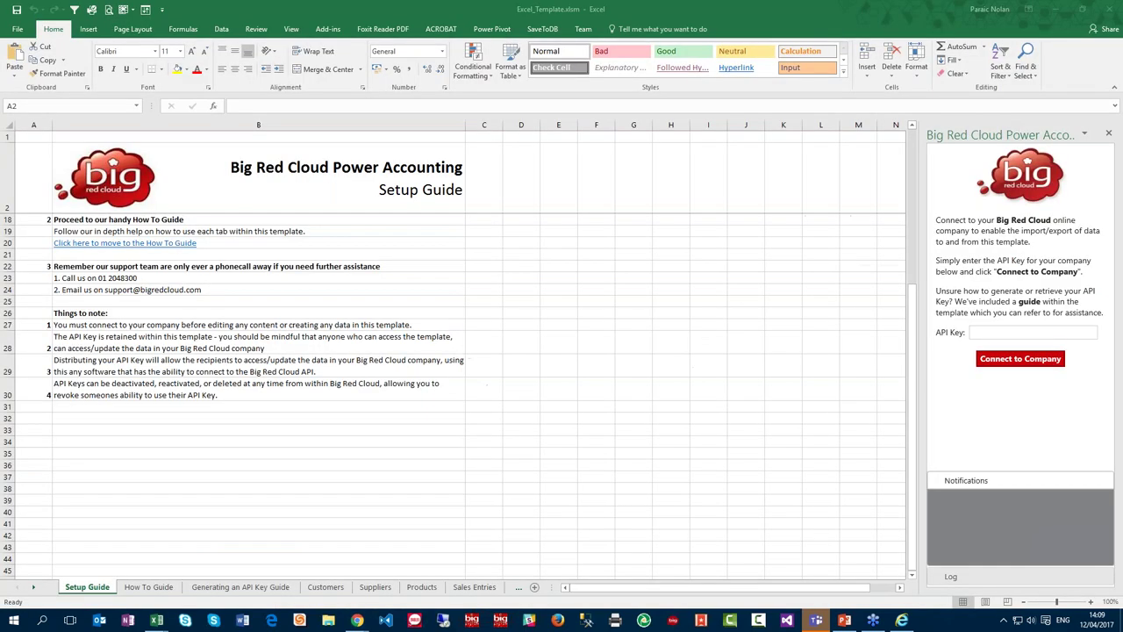
right_click(995, 331)
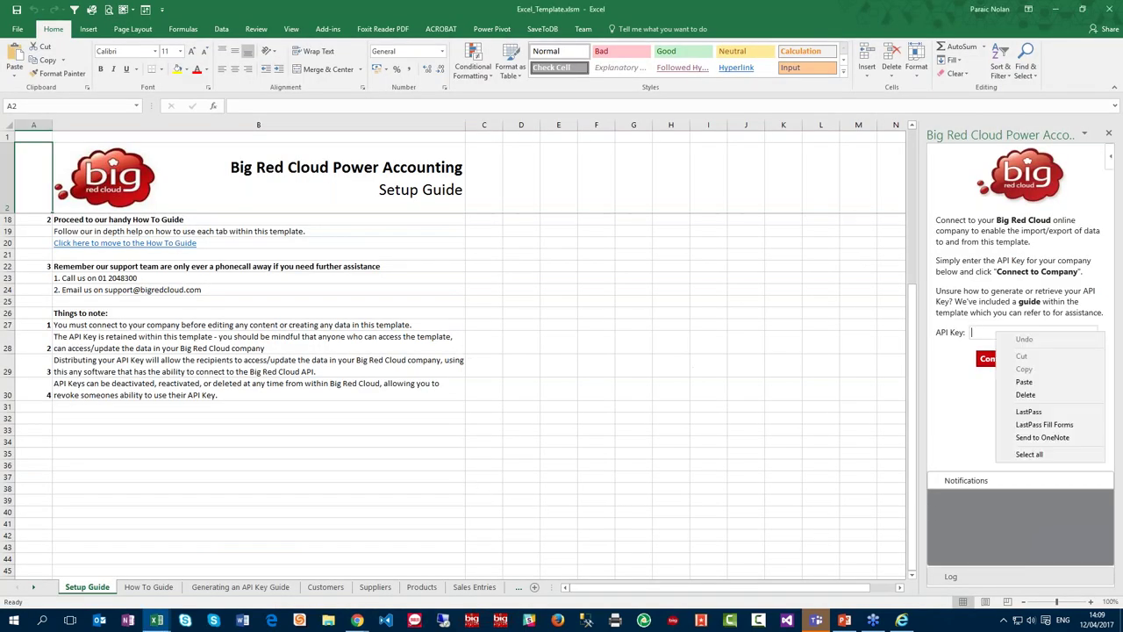
click(1009, 382)
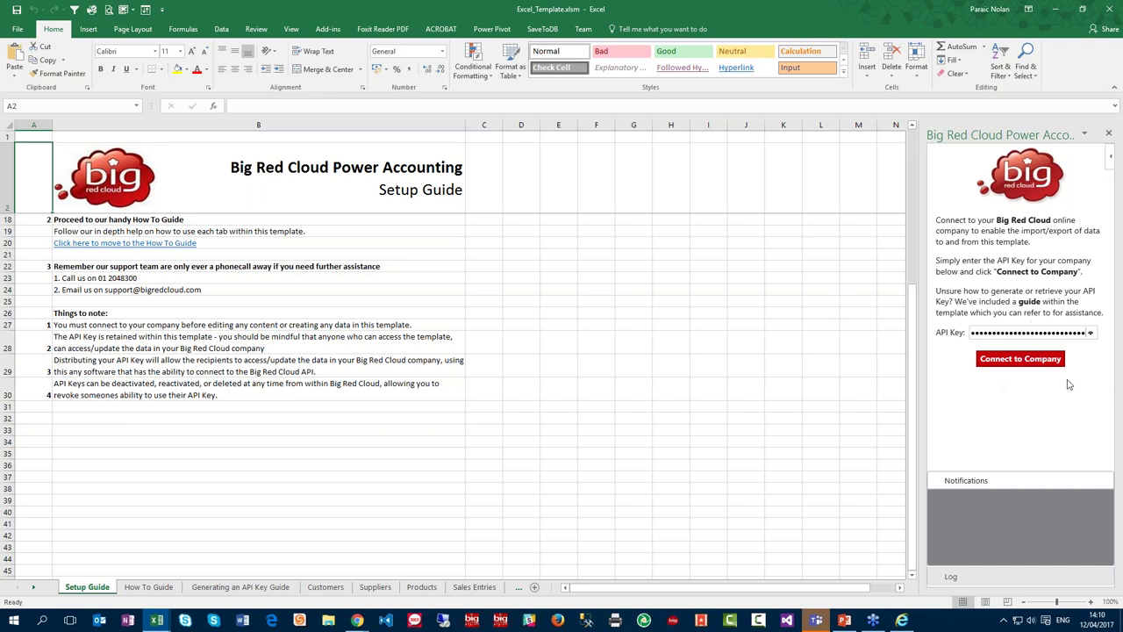
click(1037, 360)
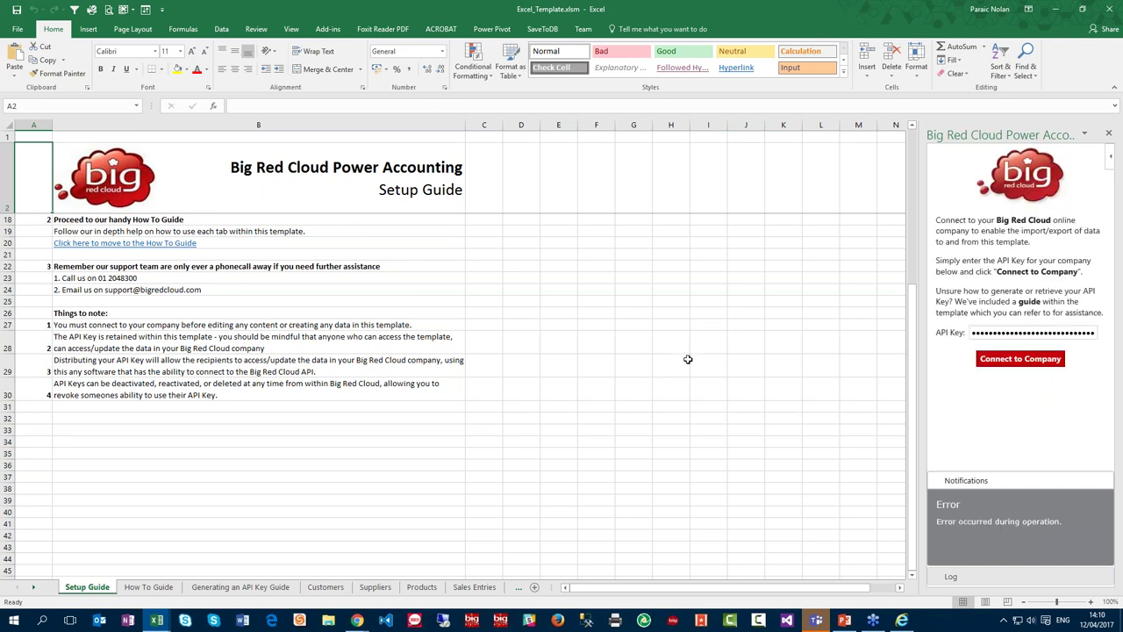
click(1029, 361)
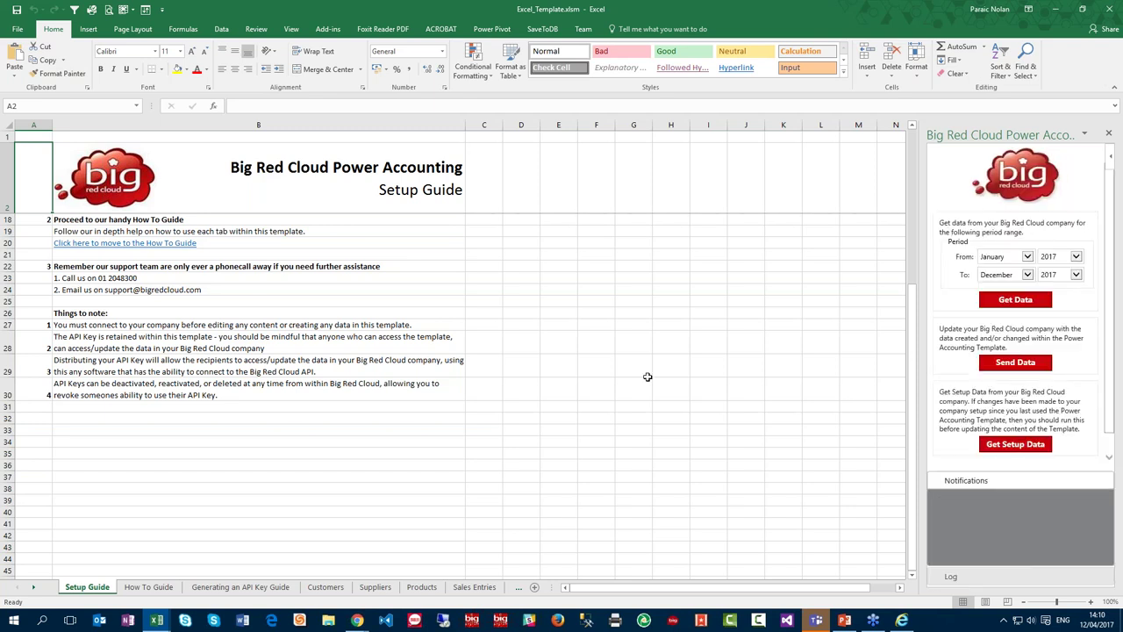
click(594, 394)
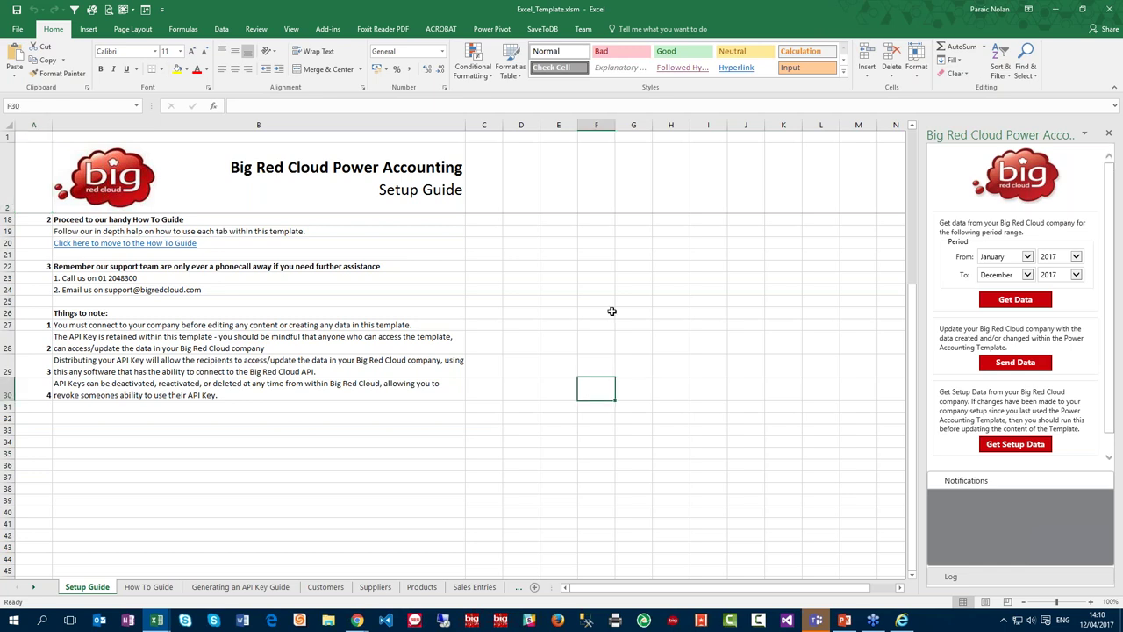
Open the recent workbook Power Accounting Template No 1.xlsm and select cell M17 on the Customers sheet
click(25, 33)
click(39, 103)
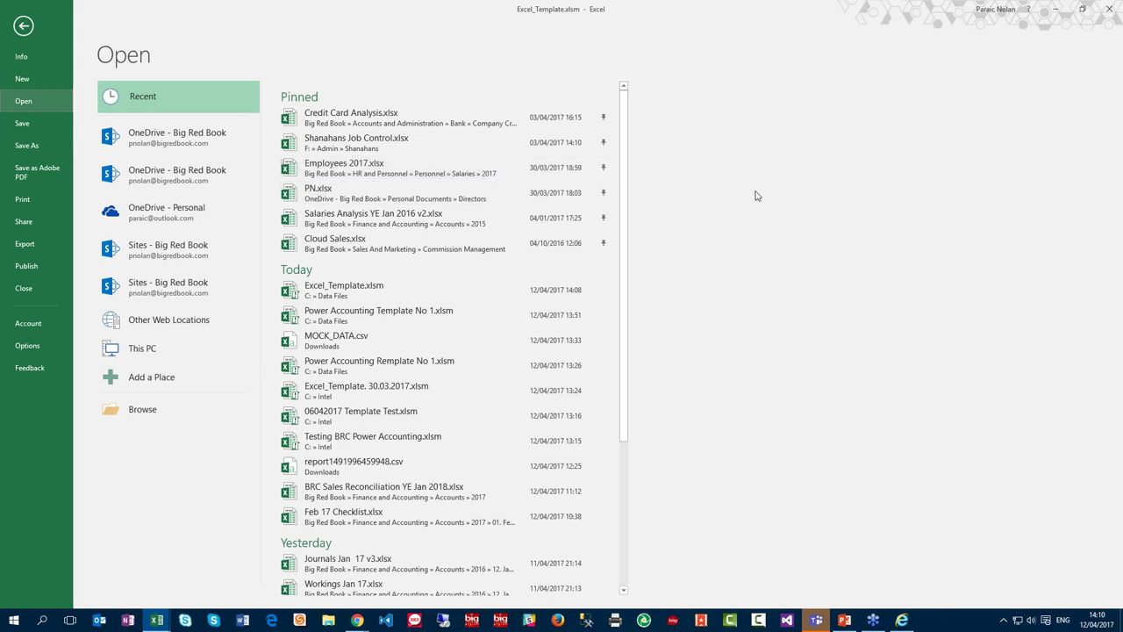
click(419, 313)
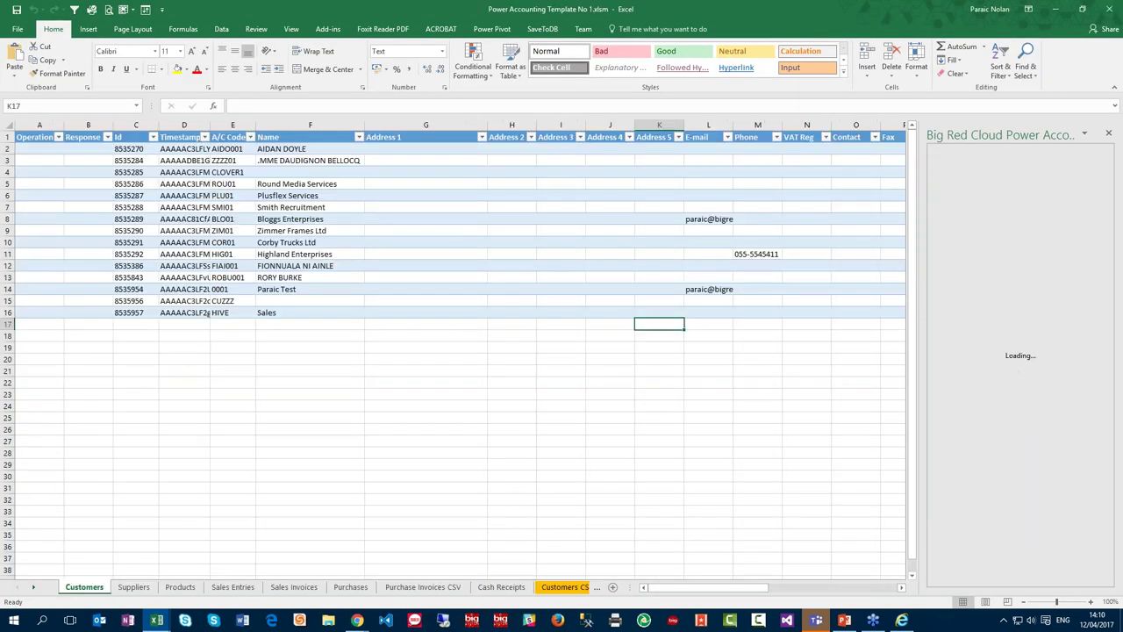
click(759, 324)
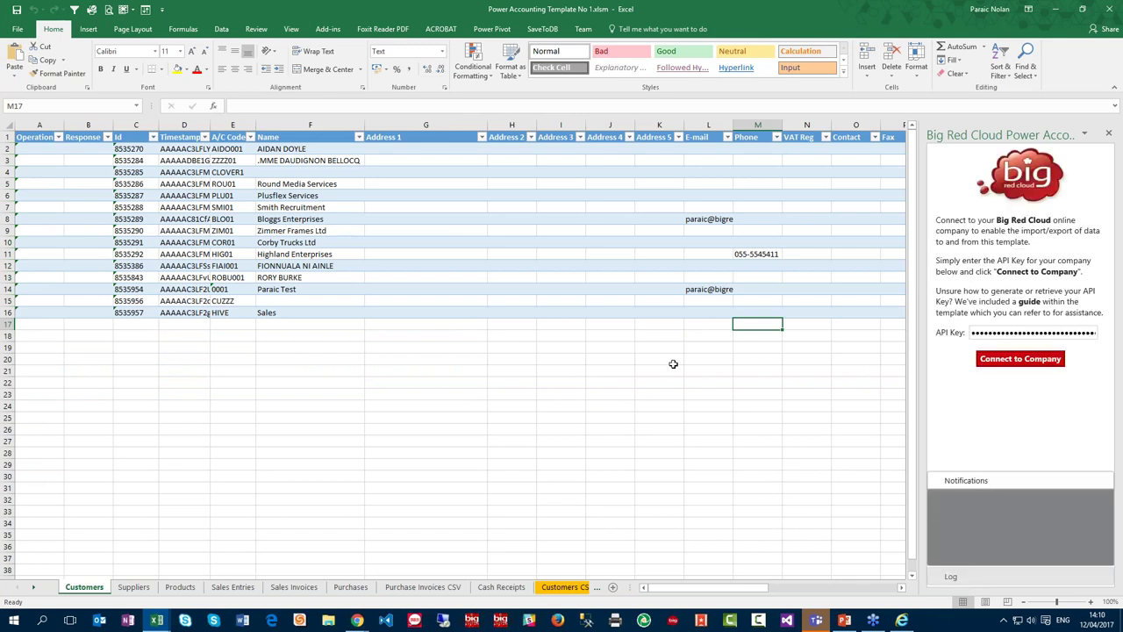
Connect the template to the company using the API key already entered and review the add-in's data options
click(1020, 359)
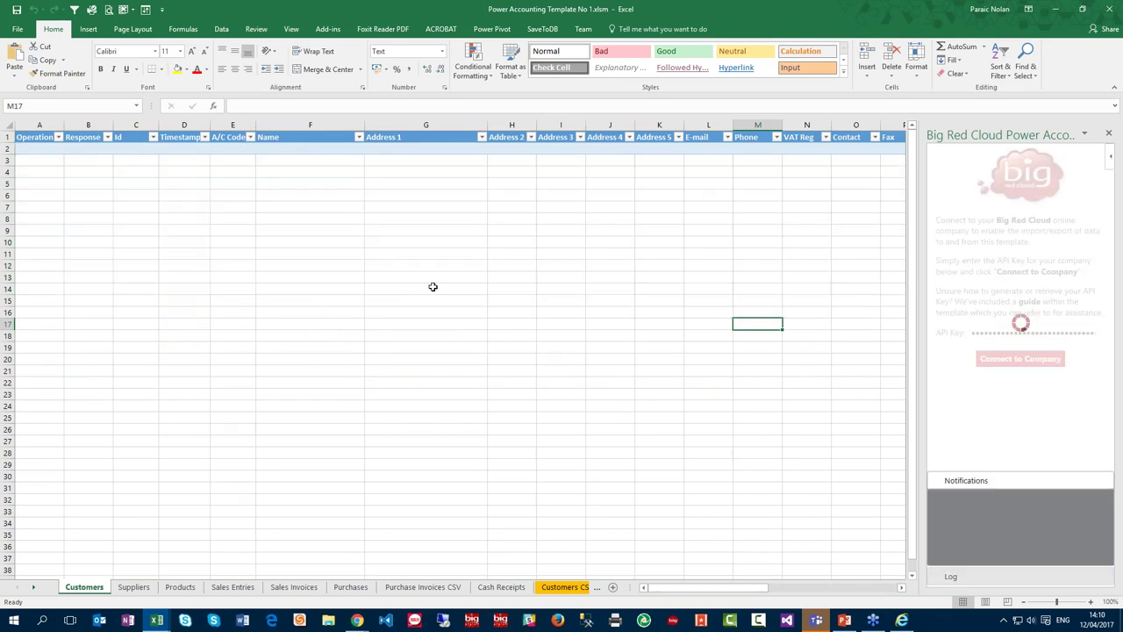
click(520, 286)
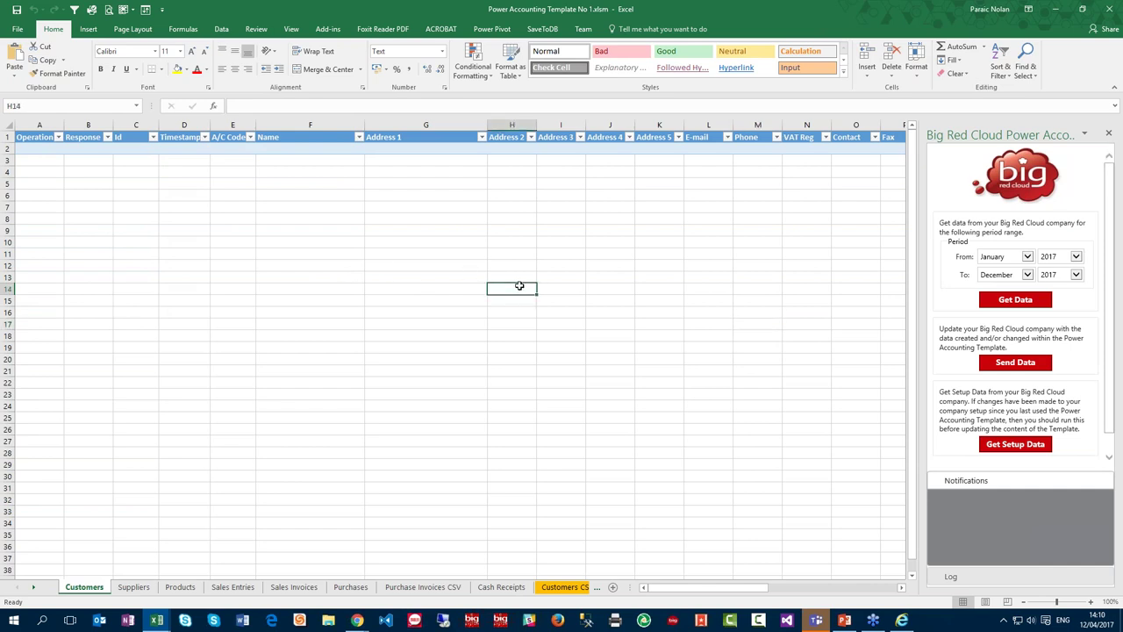
scroll(1086, 358, down, 1)
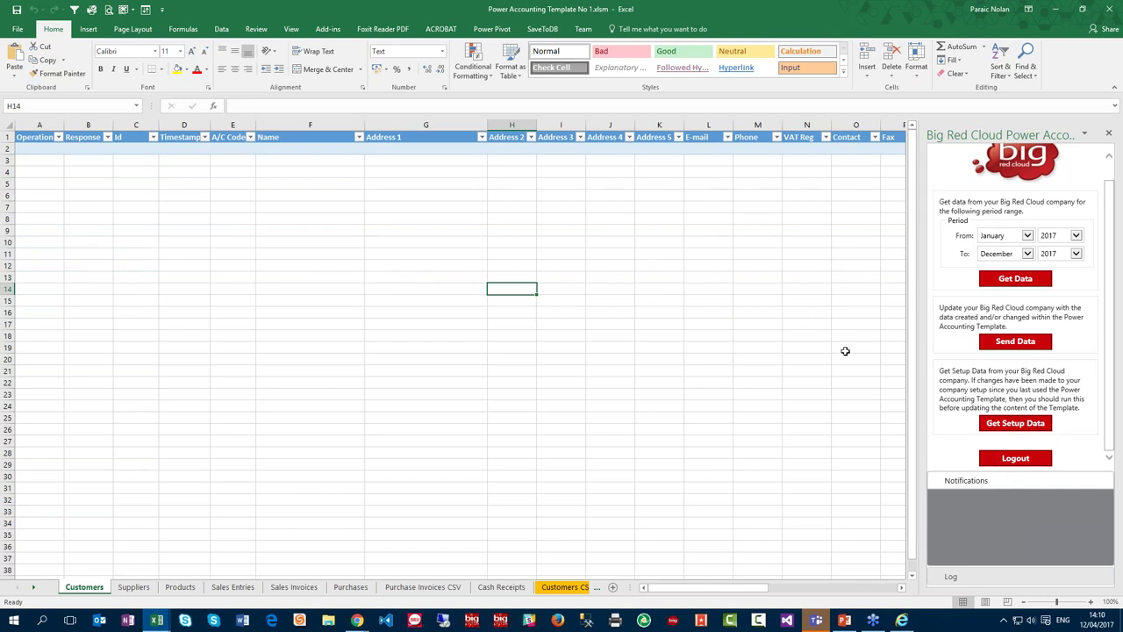
scroll(943, 342, up, 1)
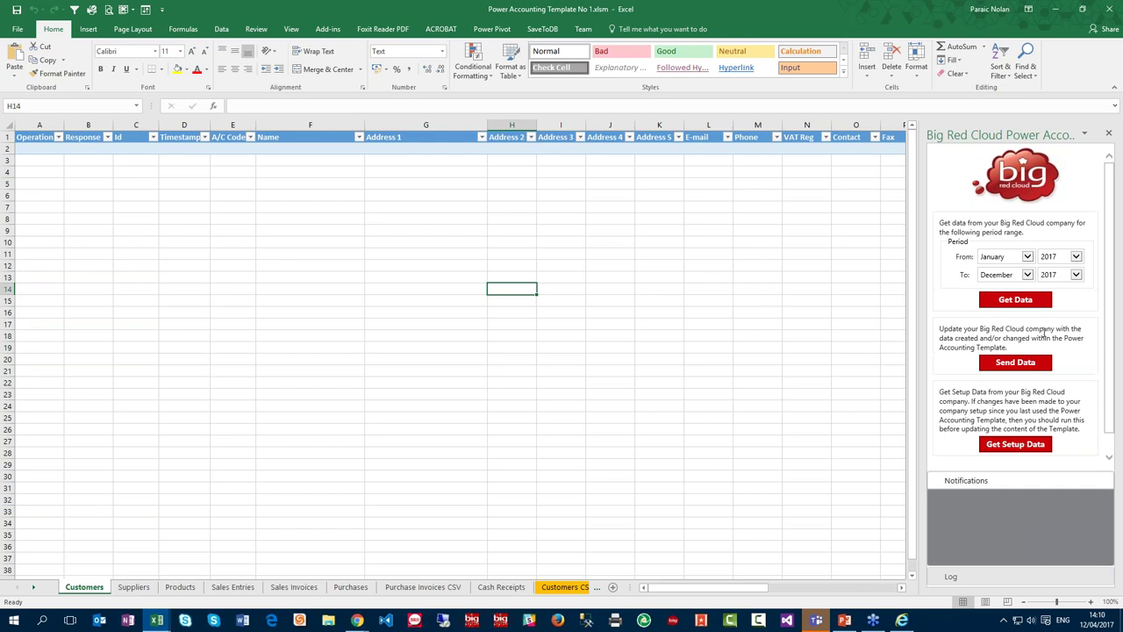
Get the company data for January 2015 to December 2017, agreeing to replace the existing Excel data
click(1076, 256)
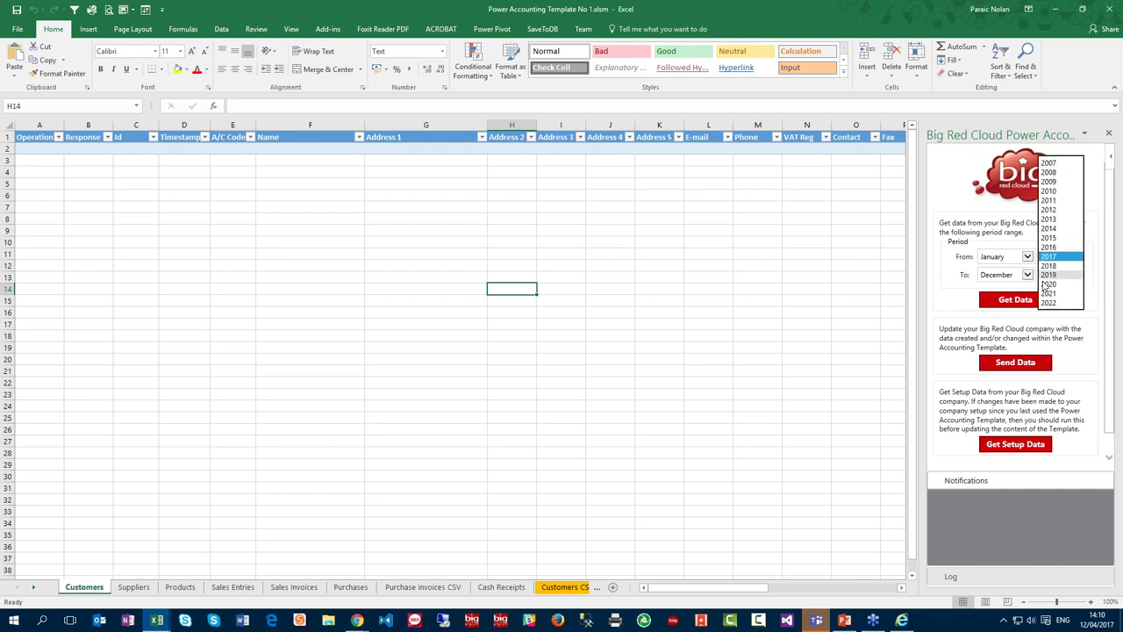
click(1061, 239)
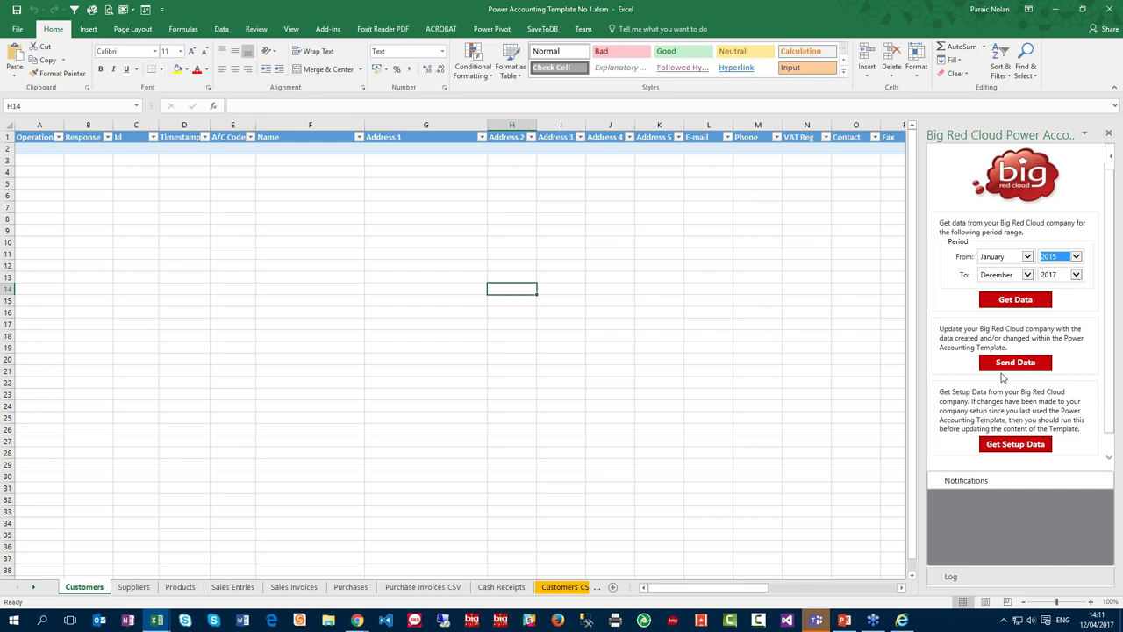
click(1035, 304)
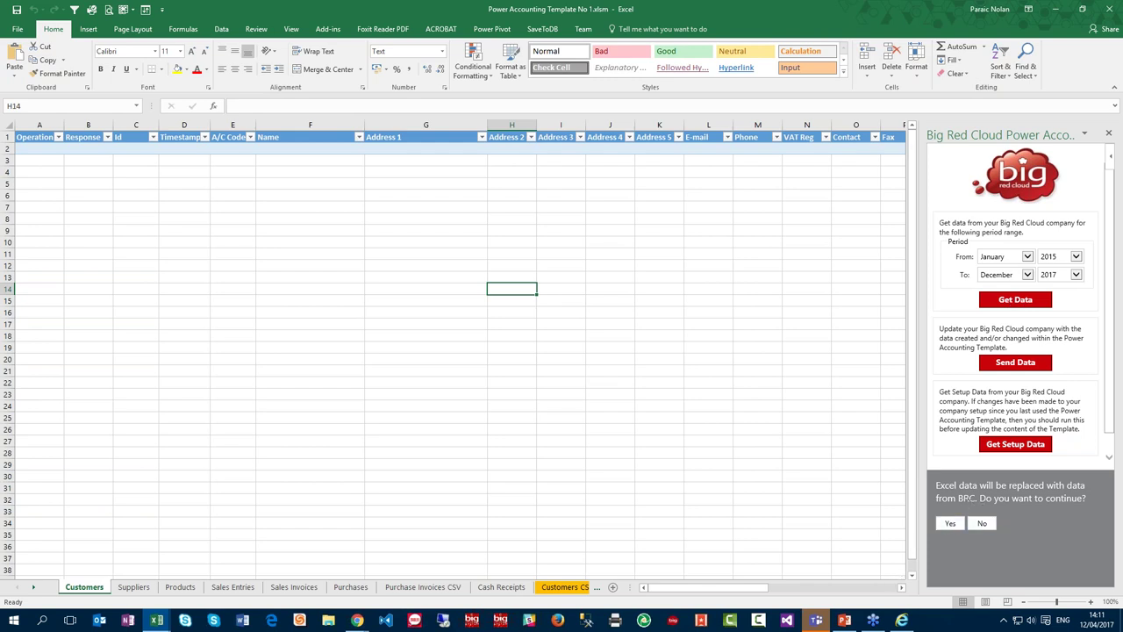
click(951, 524)
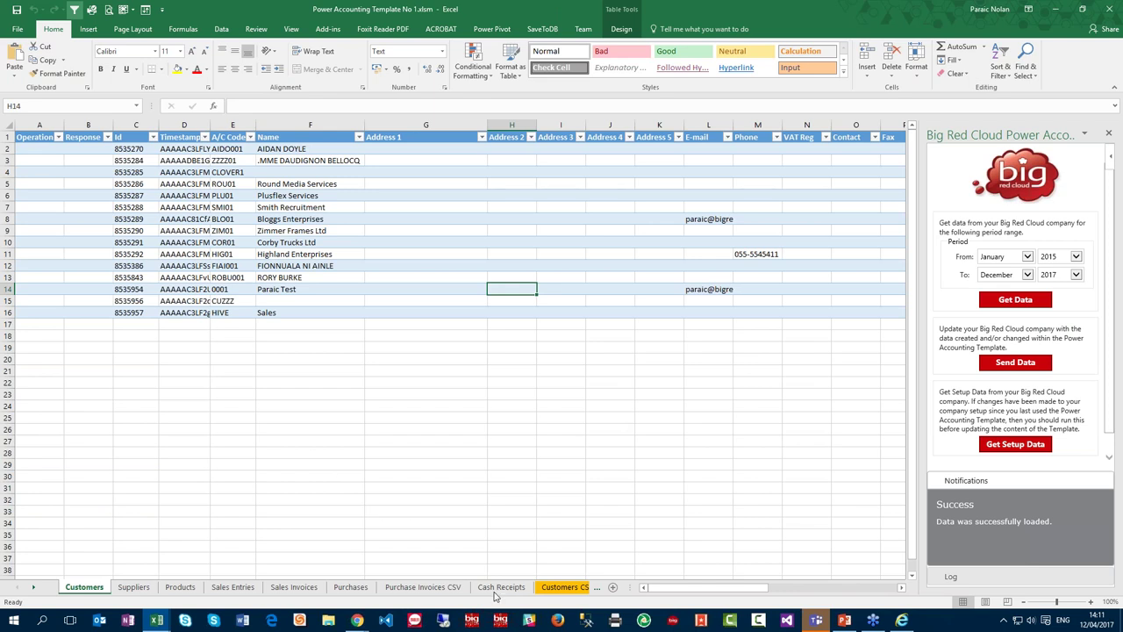
Switch to Big Red Cloud in Chrome and open the company Consulting Enterprises 2017 from the home page
mouse_move(357, 620)
click(400, 588)
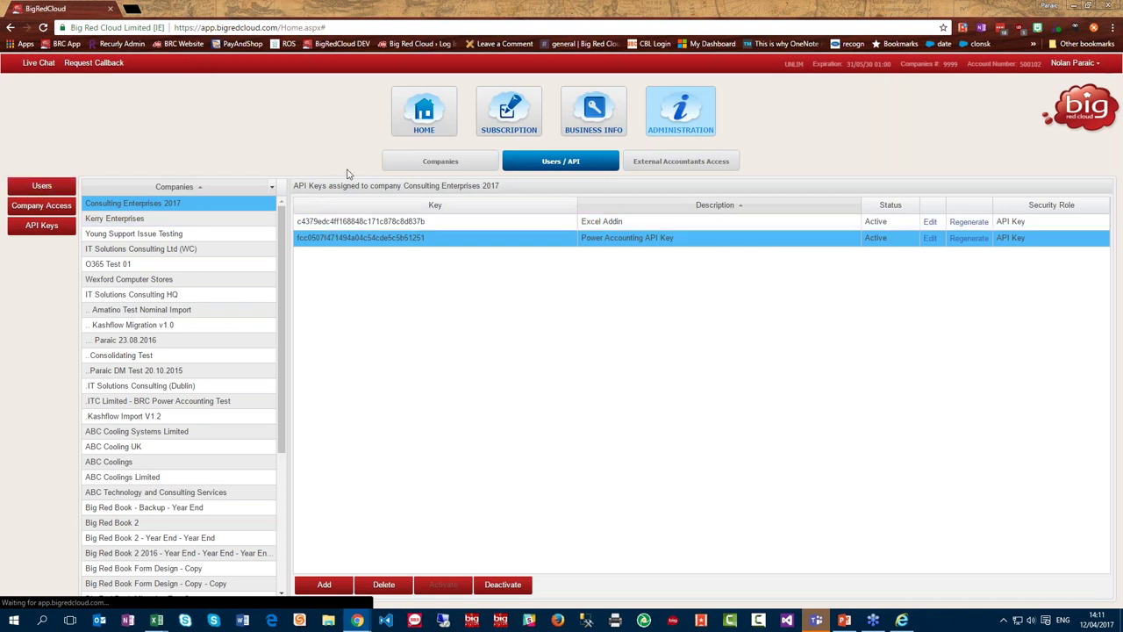
click(426, 124)
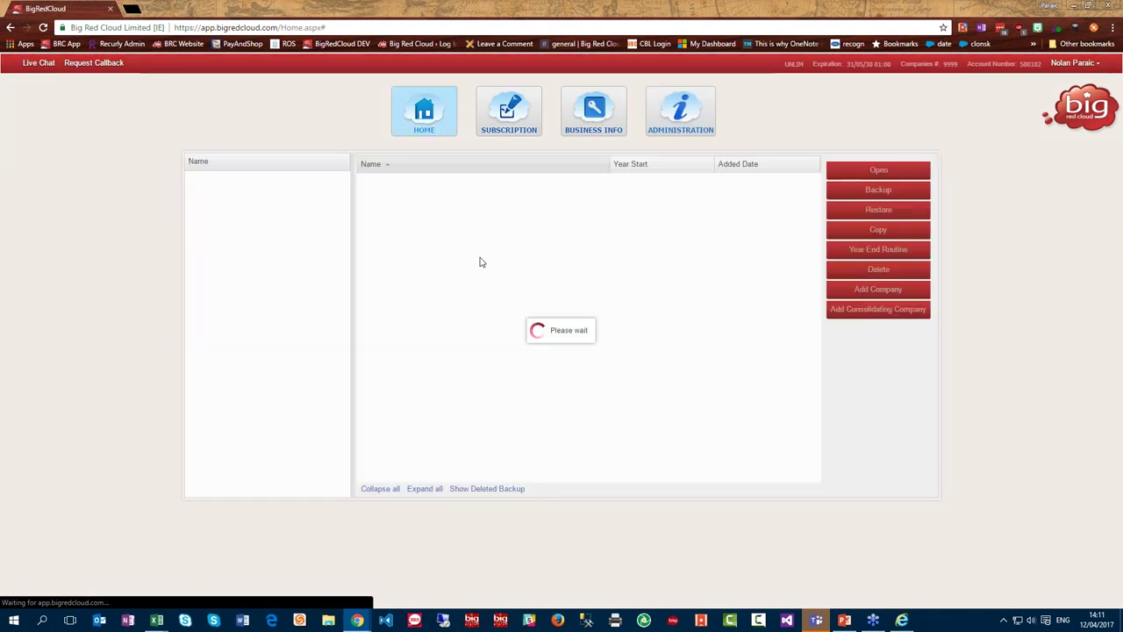
click(474, 181)
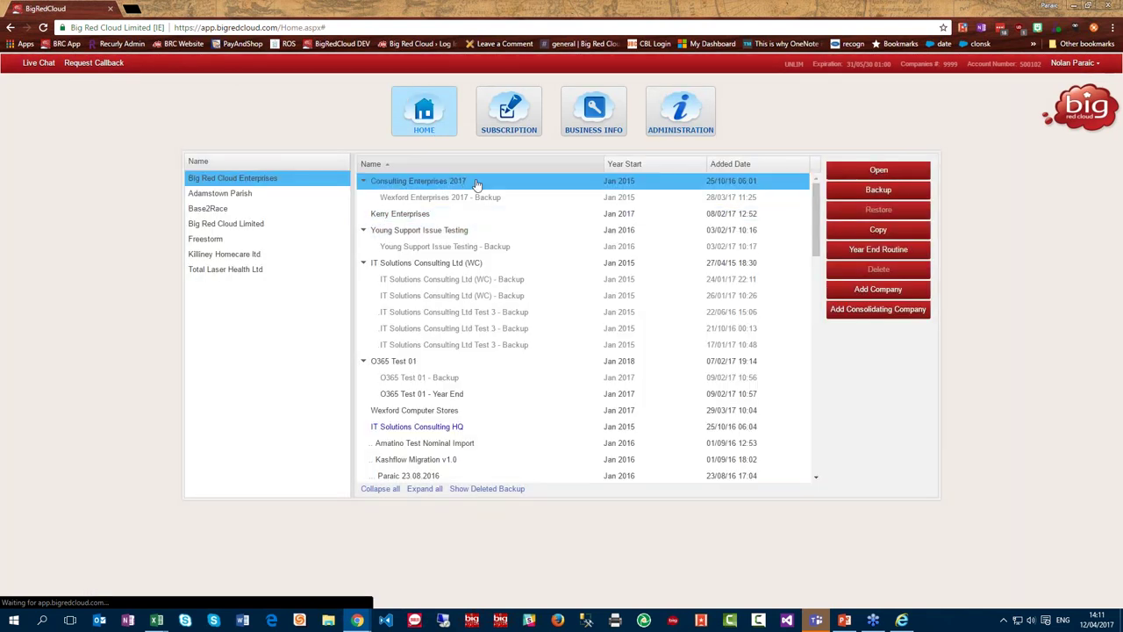
click(888, 172)
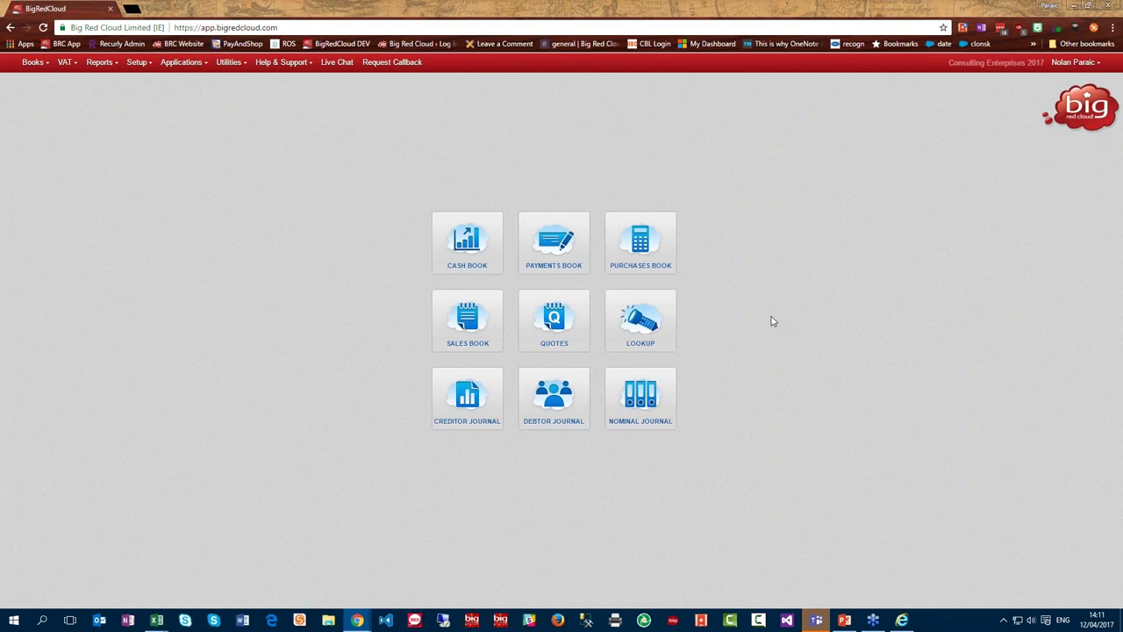
Look up the customers and view the details of BLO01, Bloggs Enterprises
click(641, 320)
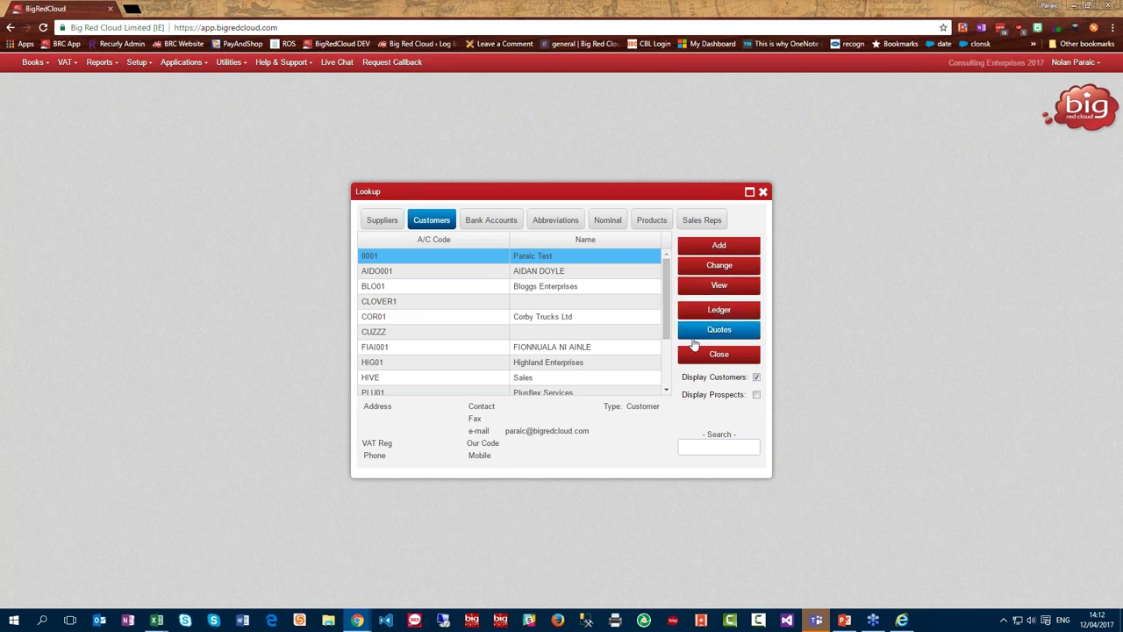
click(546, 291)
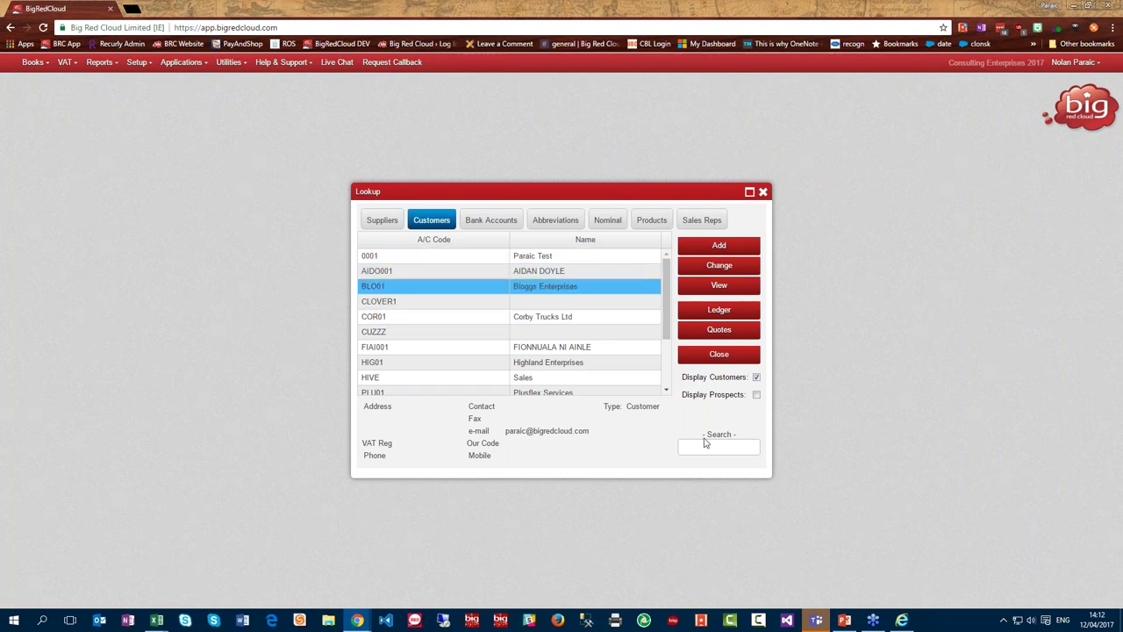
click(718, 285)
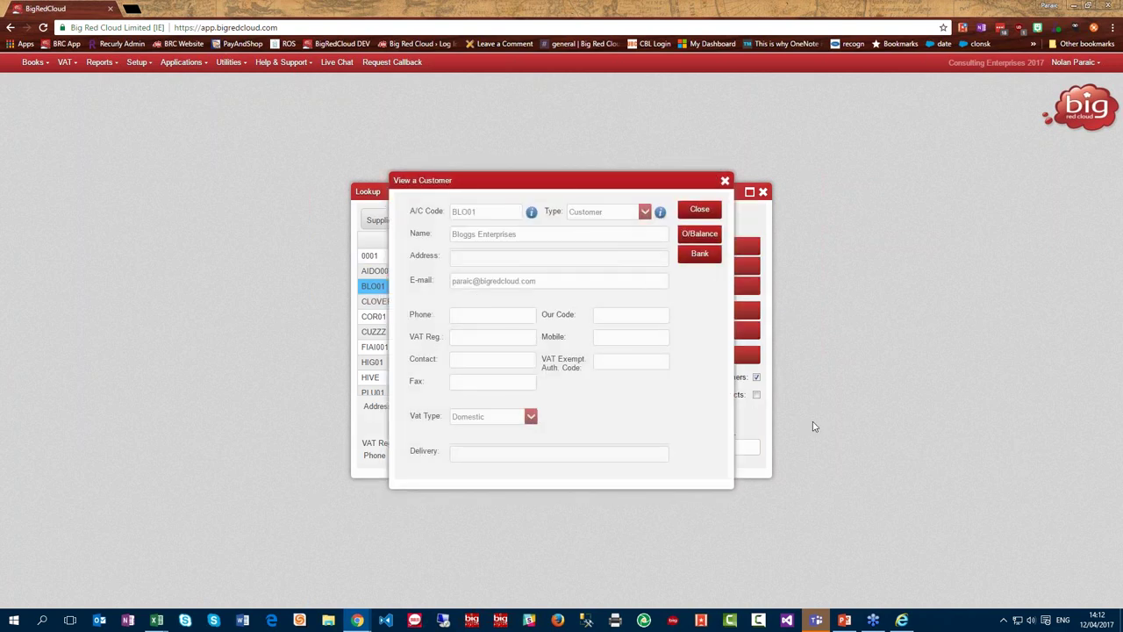
Switch back to Excel and change the name of customer BLO01 in cell F8 to "Bloggs Enterprises Ltd"
key(alt+Tab)
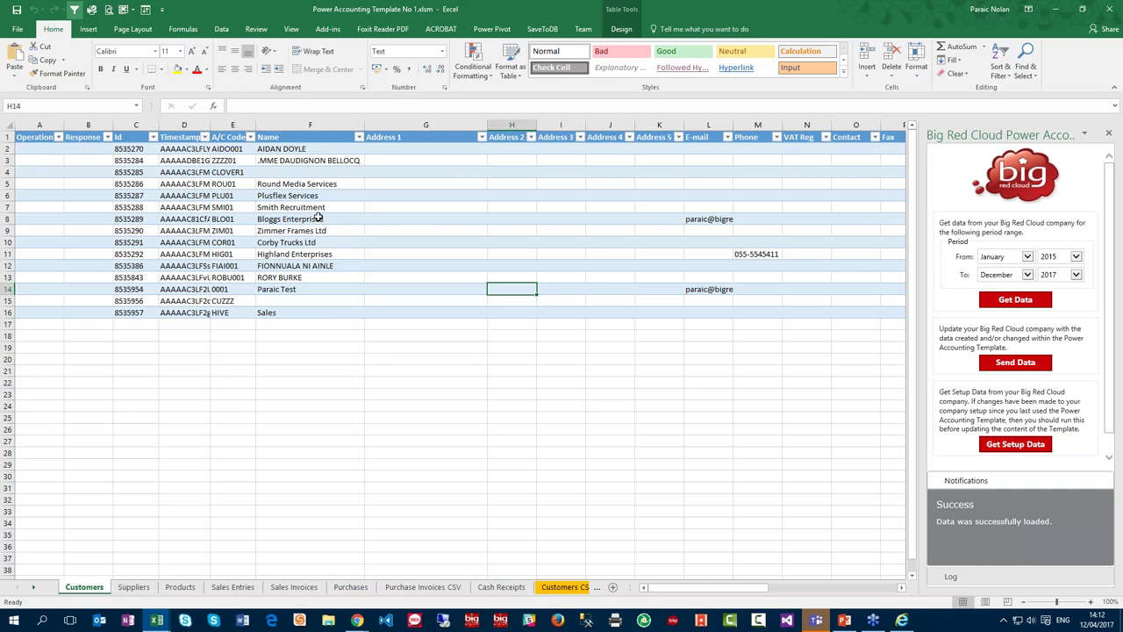
click(323, 217)
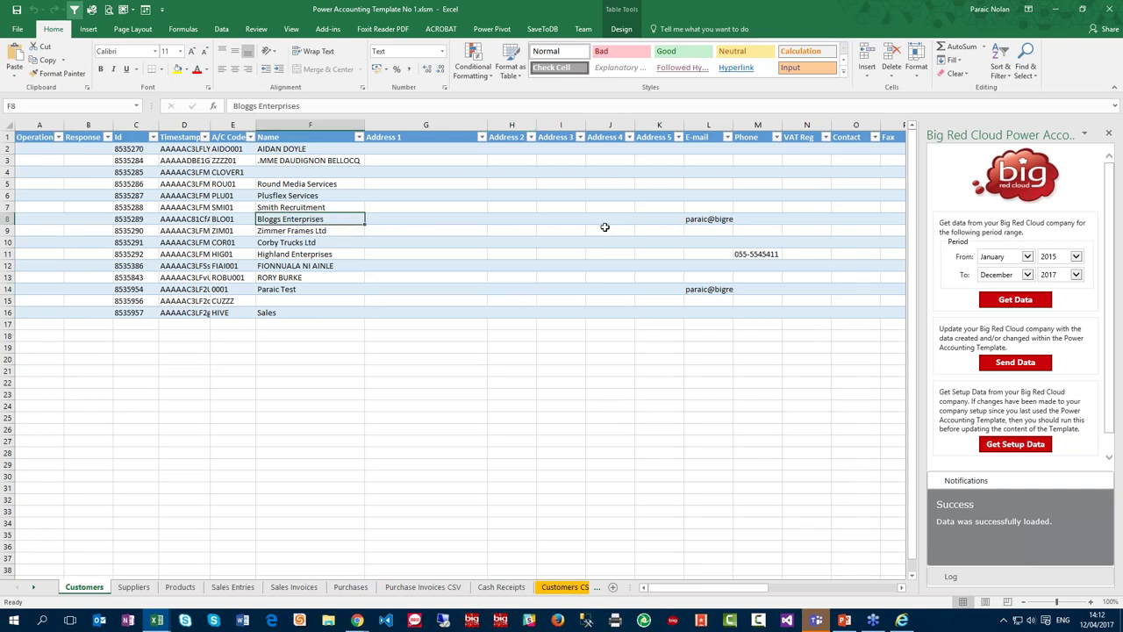
click(321, 106)
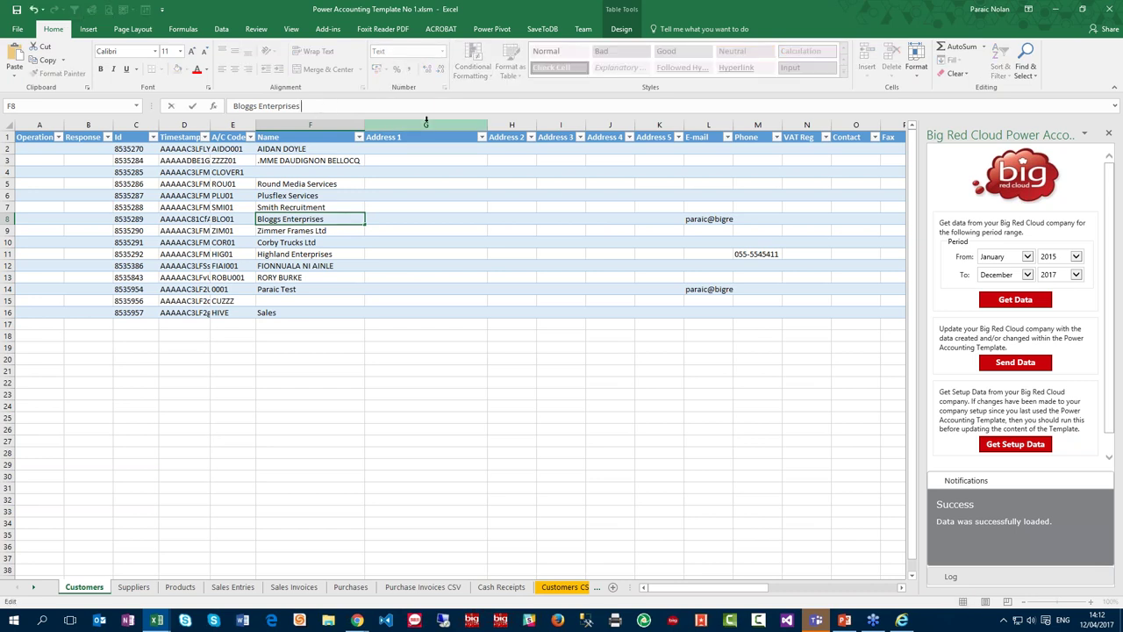
text(Ltd)
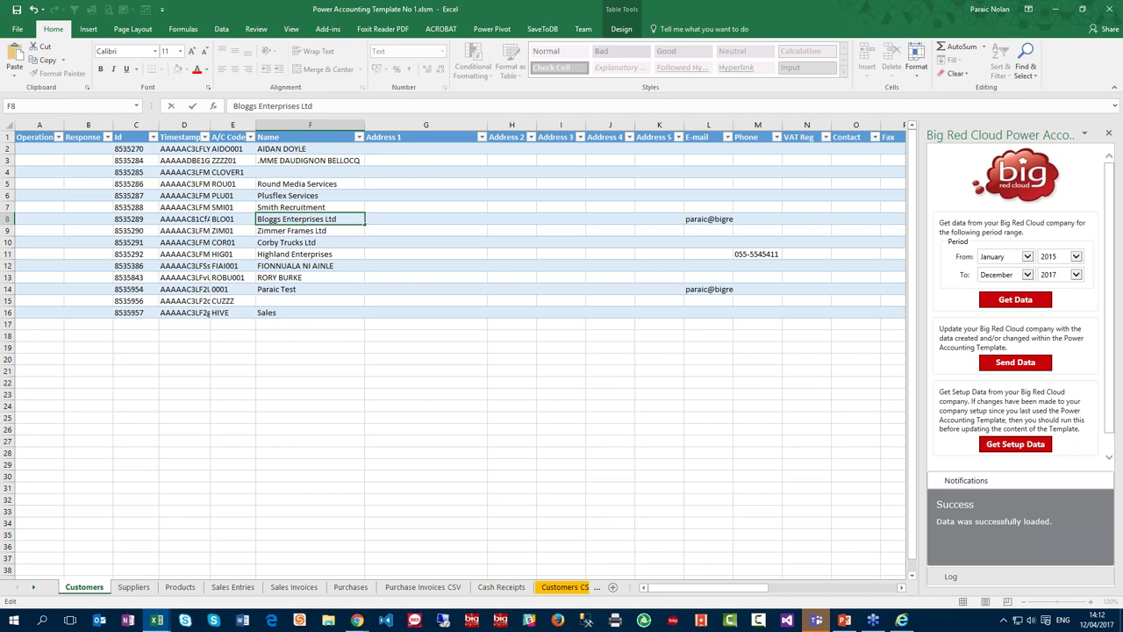
key(Return)
key(Up)
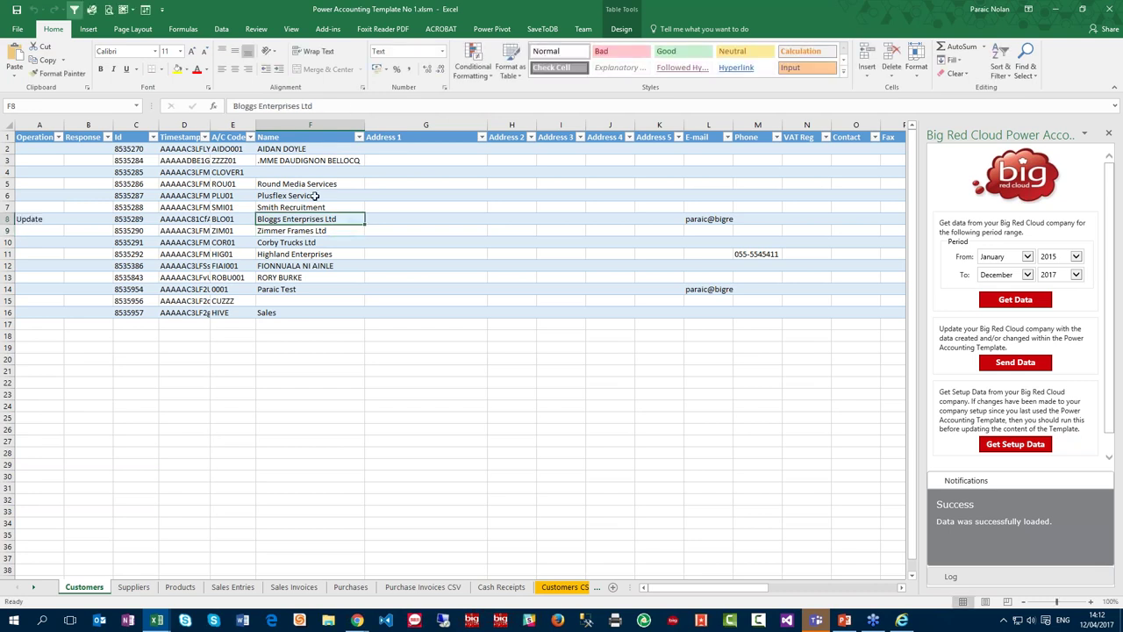
Send the changed customer data to the Big Red Cloud company, confirm saving, and check the BLO01 row
click(51, 228)
click(50, 221)
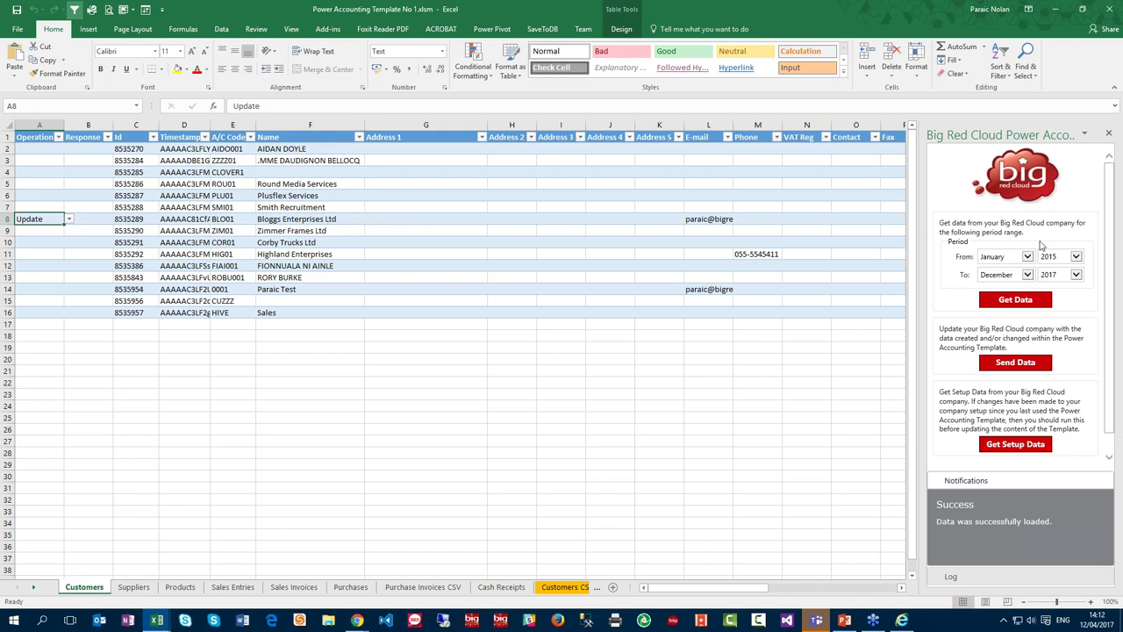
click(1030, 363)
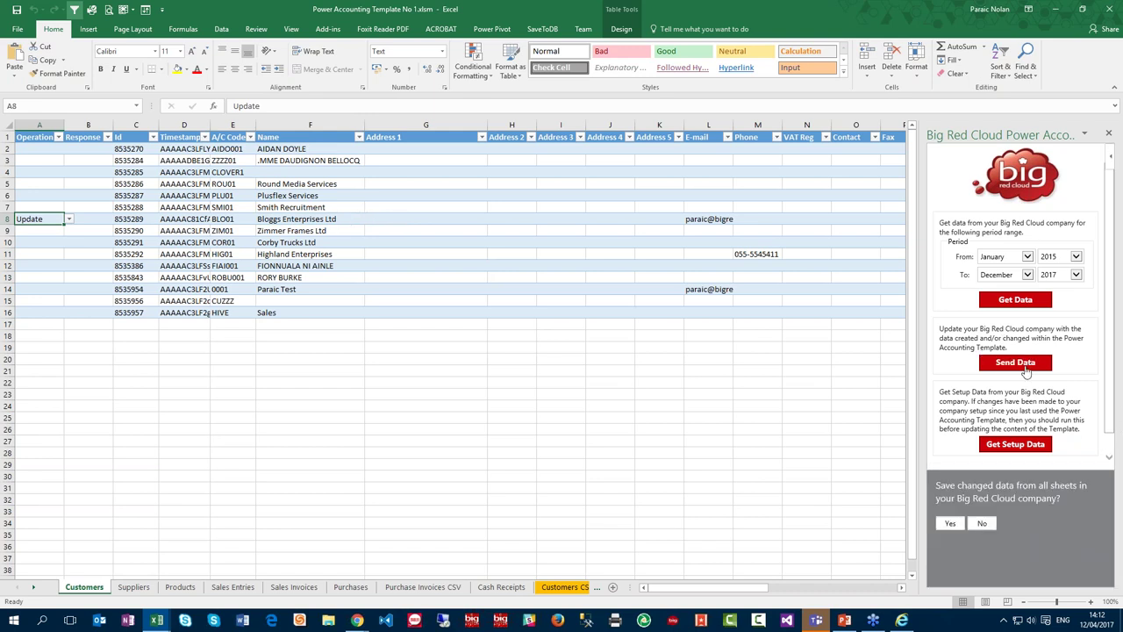
click(950, 524)
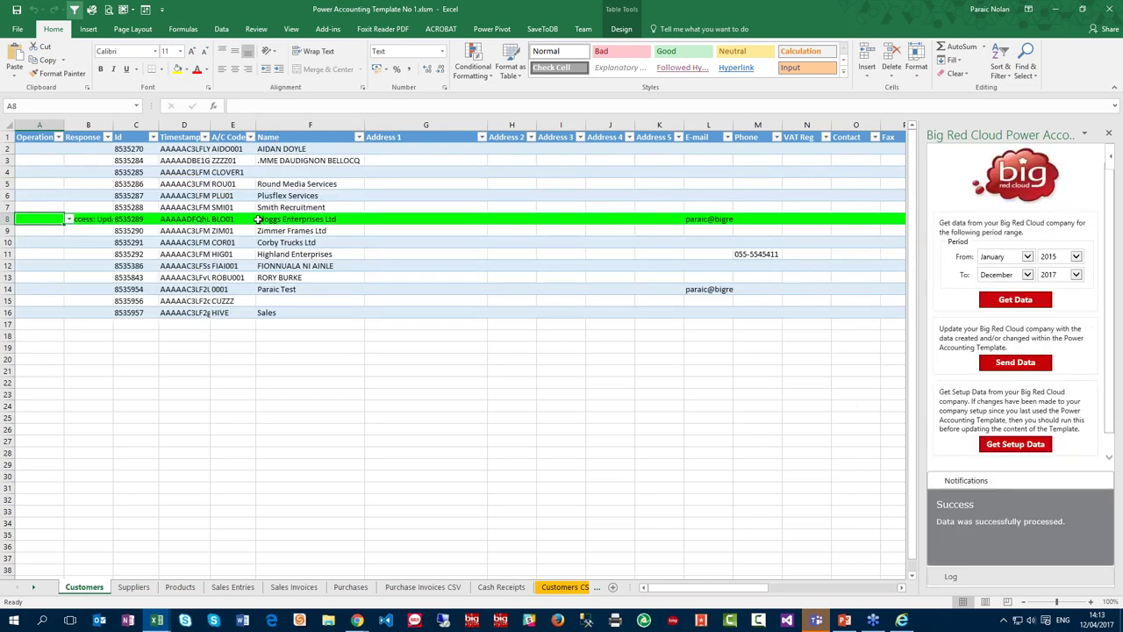
click(260, 221)
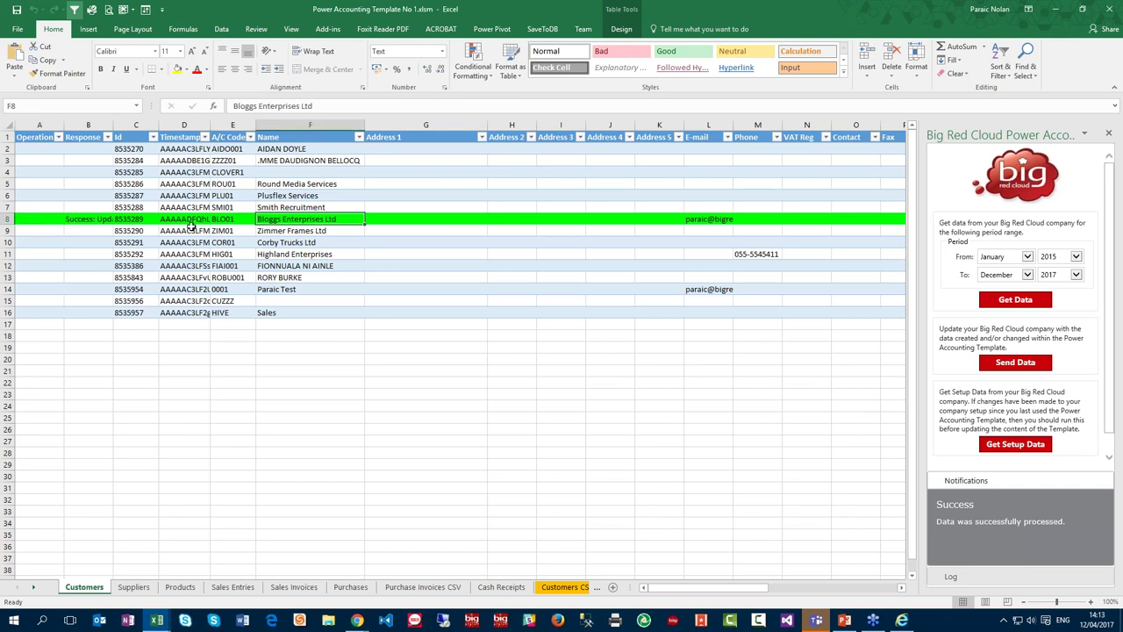
click(215, 221)
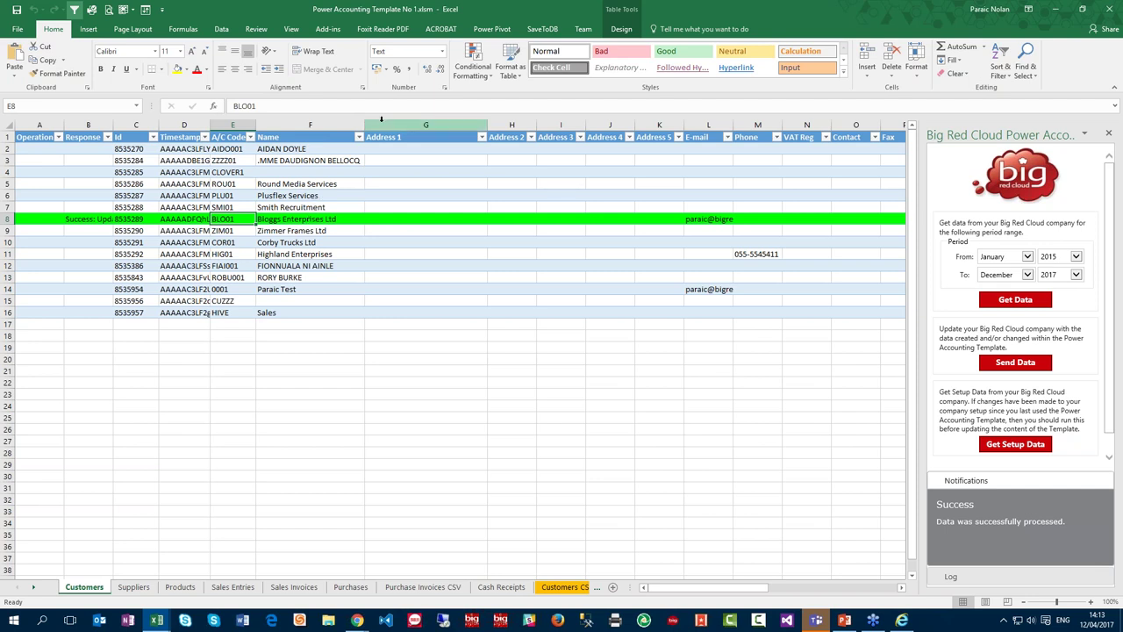
Switch to Big Red Cloud in Chrome, reopen the details of customer BLO01 to check the name, and close them
key(alt+Tab)
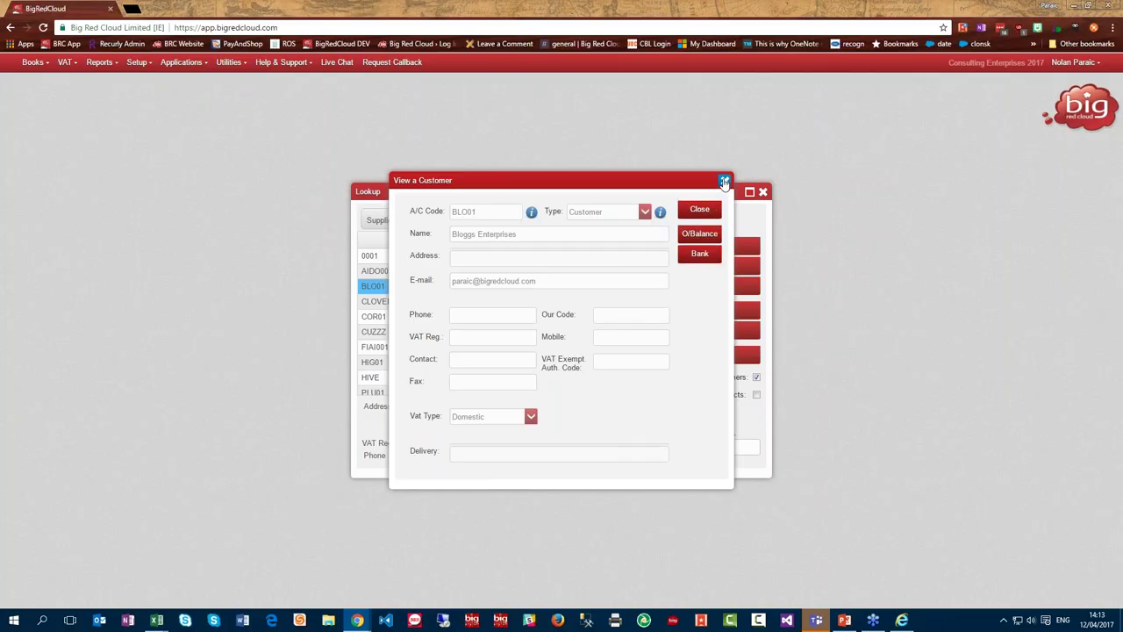
click(725, 181)
click(714, 286)
click(699, 209)
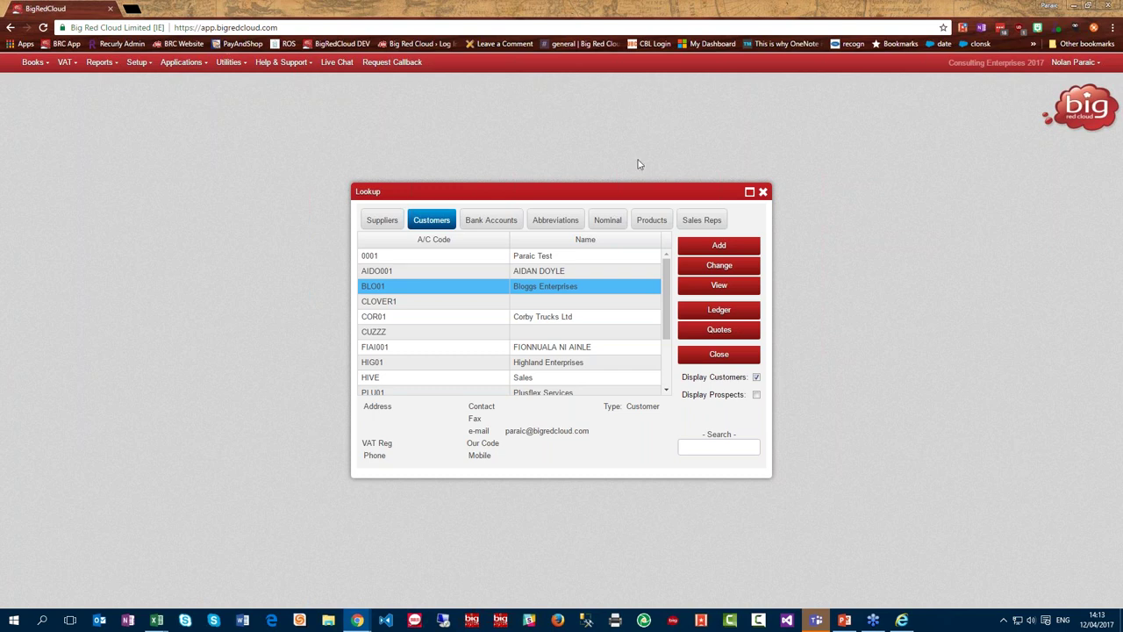
Switch back to Excel, open the Customers CSV sheet and select the first customer code in cell B2
key(alt+Tab)
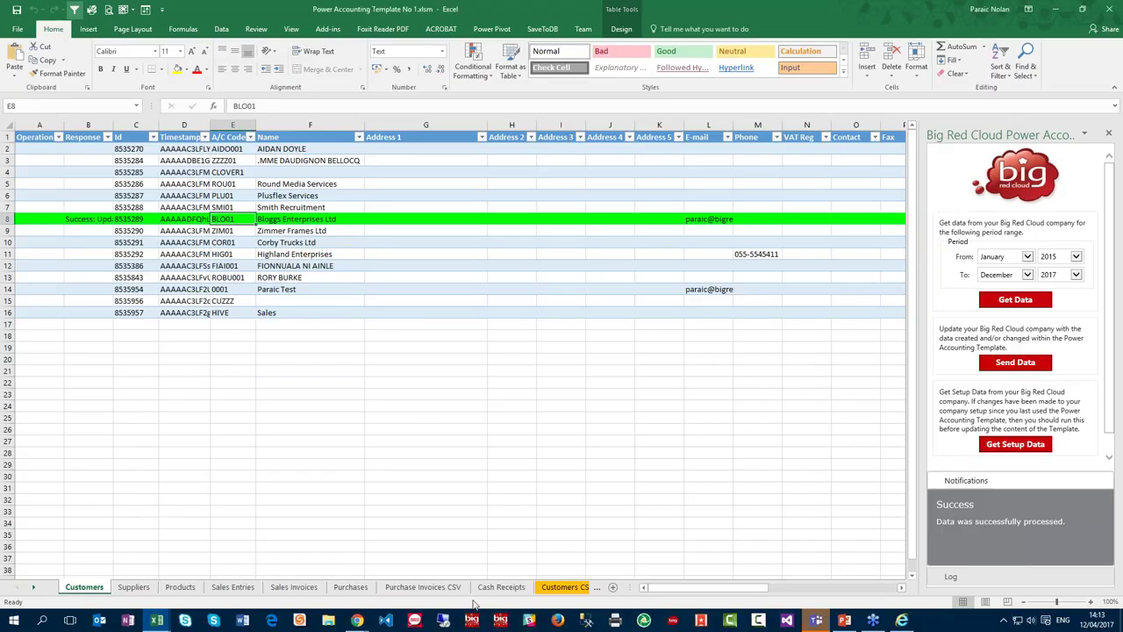
click(567, 589)
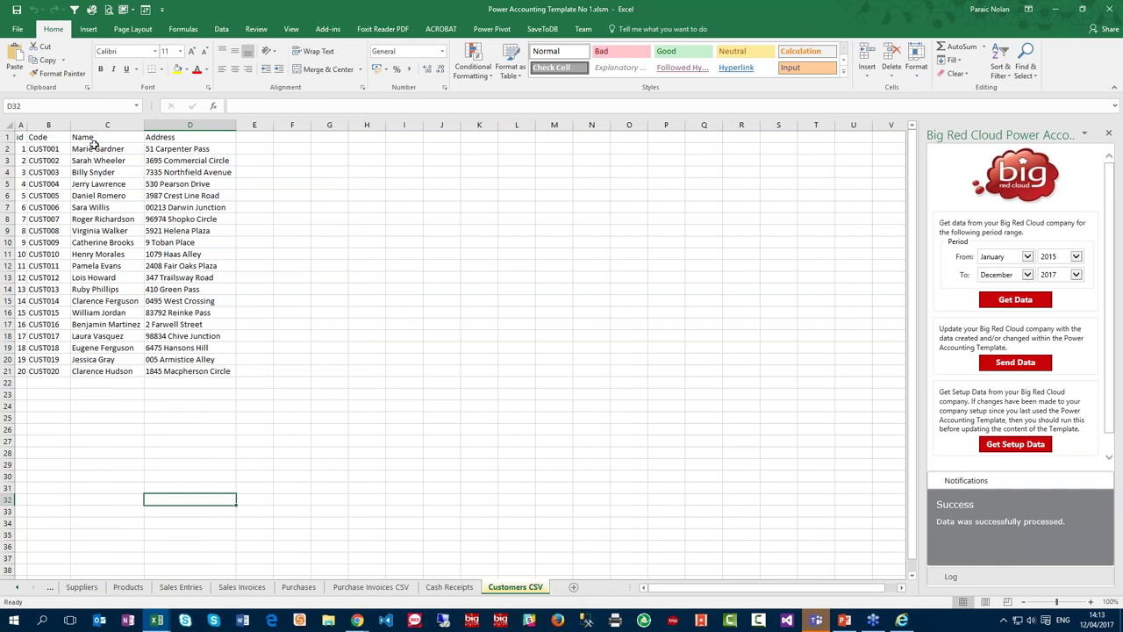
click(45, 150)
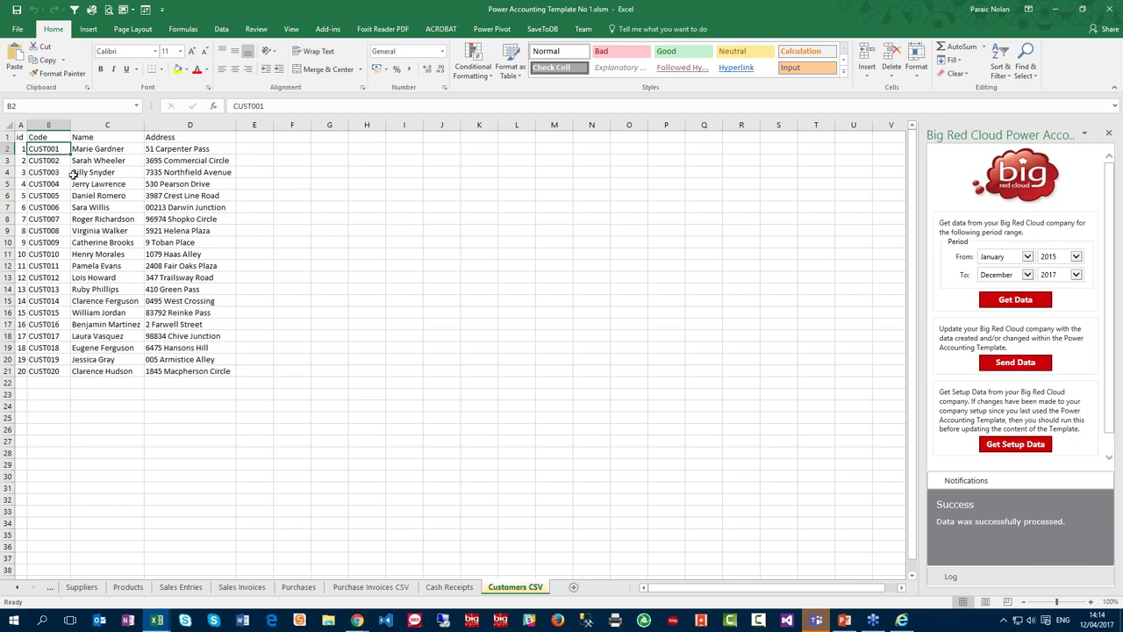
Switch to Big Red Cloud in Chrome and search the customer lookup for "cust"
key(alt+Tab)
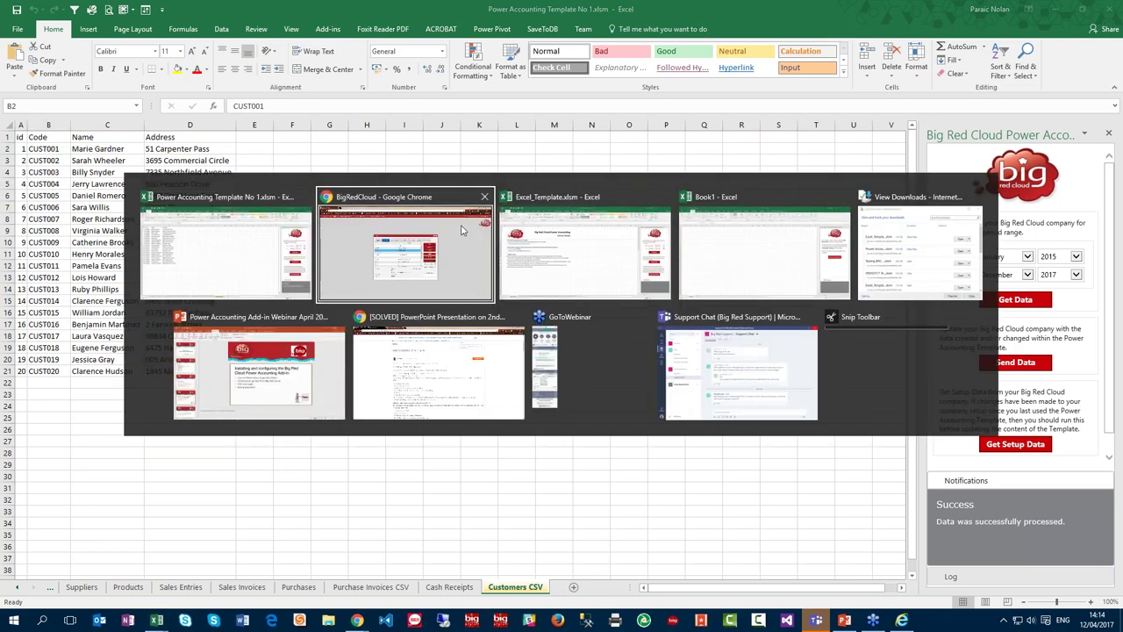
key(alt+Tab)
text(cust)
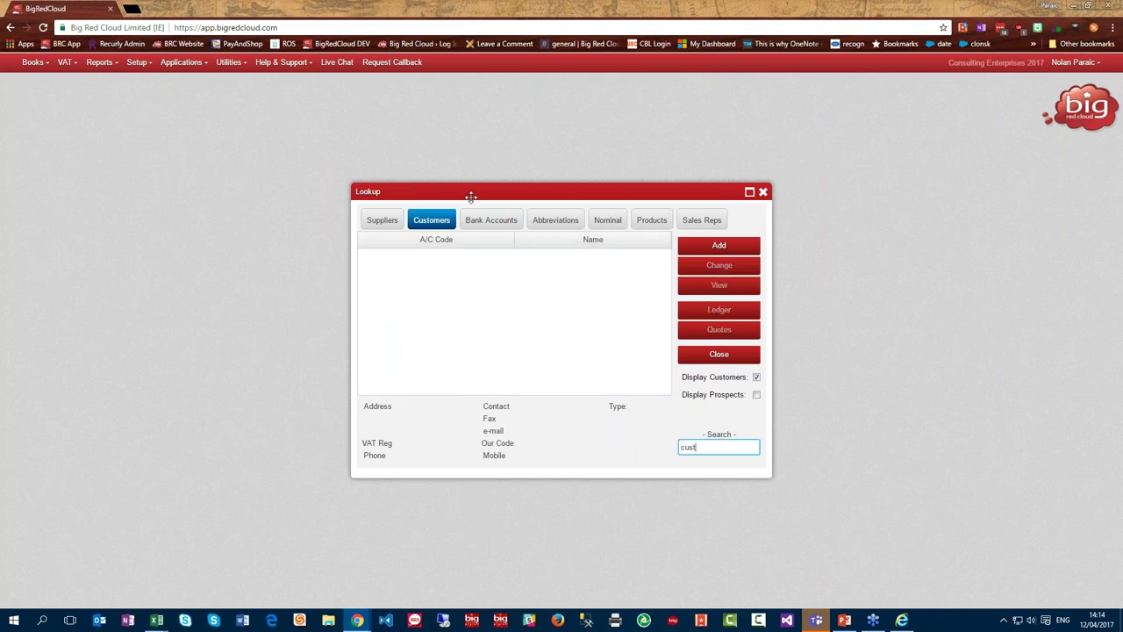
Switch back to Excel and copy the customer codes, names and addresses in B2:D21 of the Customers CSV sheet
key(alt+Tab)
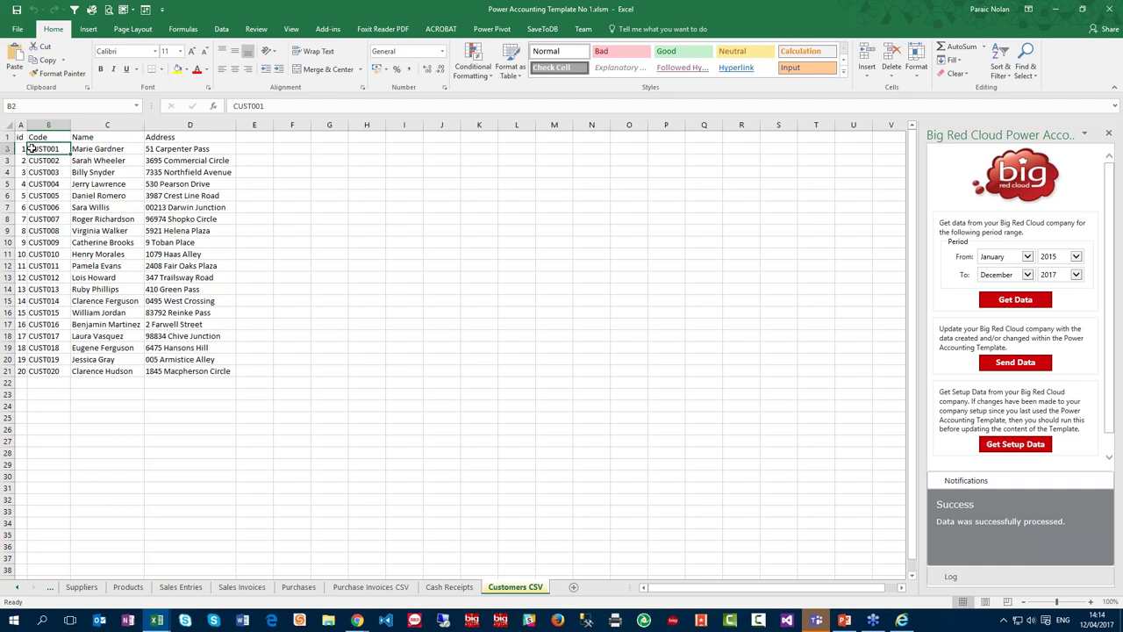
drag(35, 149, 191, 371)
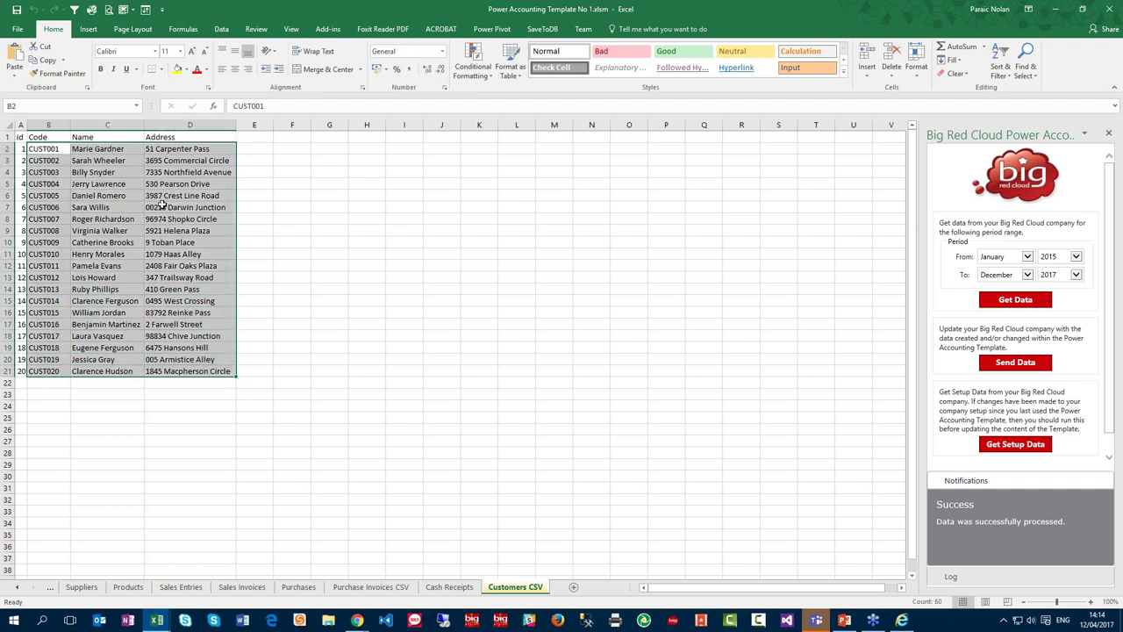
right_click(153, 200)
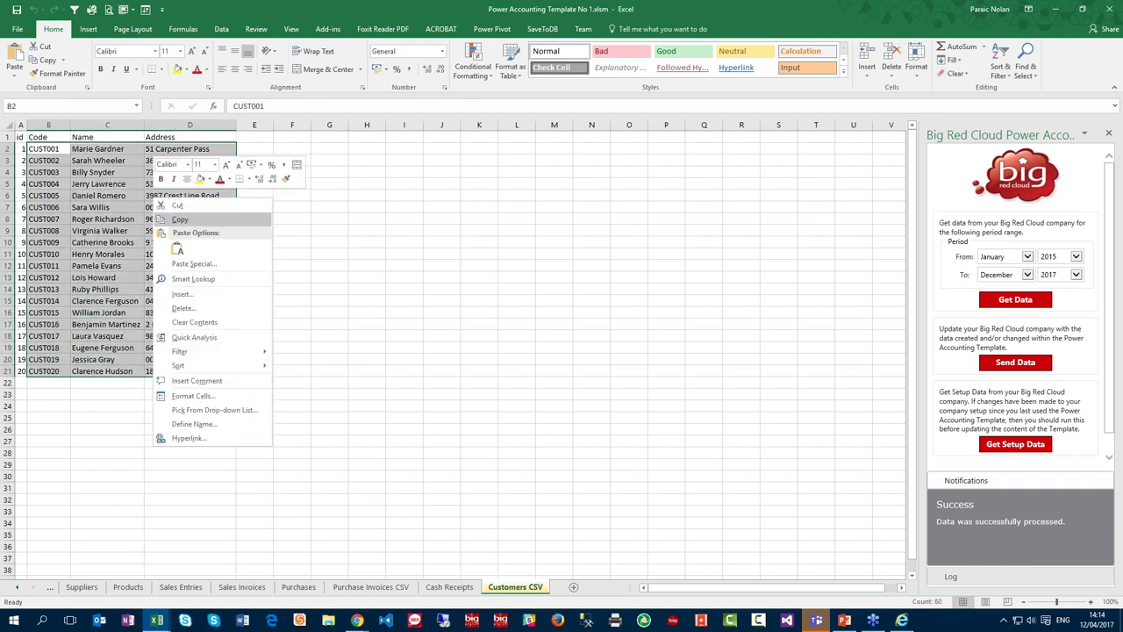
click(180, 219)
Paste the copied customers as values into the Customers sheet, starting at the first empty A/C Code cell, E17
click(450, 587)
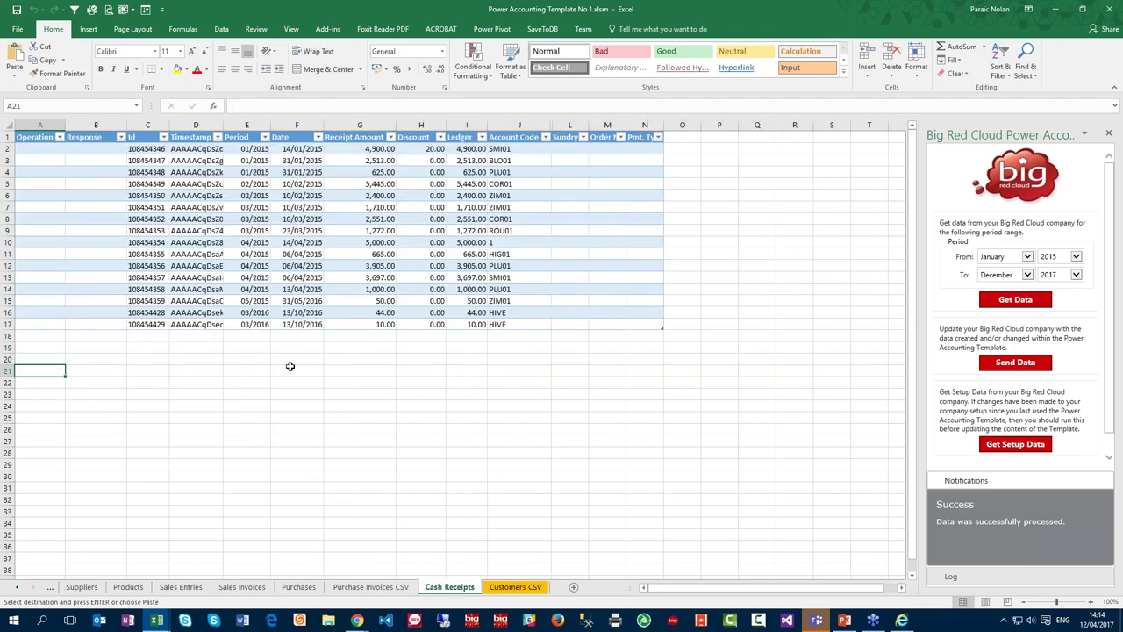
click(114, 588)
key(ctrl+Page_Up)
key(ctrl+Page_Up)
key(ctrl+Page_Up)
key(ctrl+Page_Up)
key(ctrl+Page_Up)
key(ctrl+Page_Up)
key(ctrl+Page_Up)
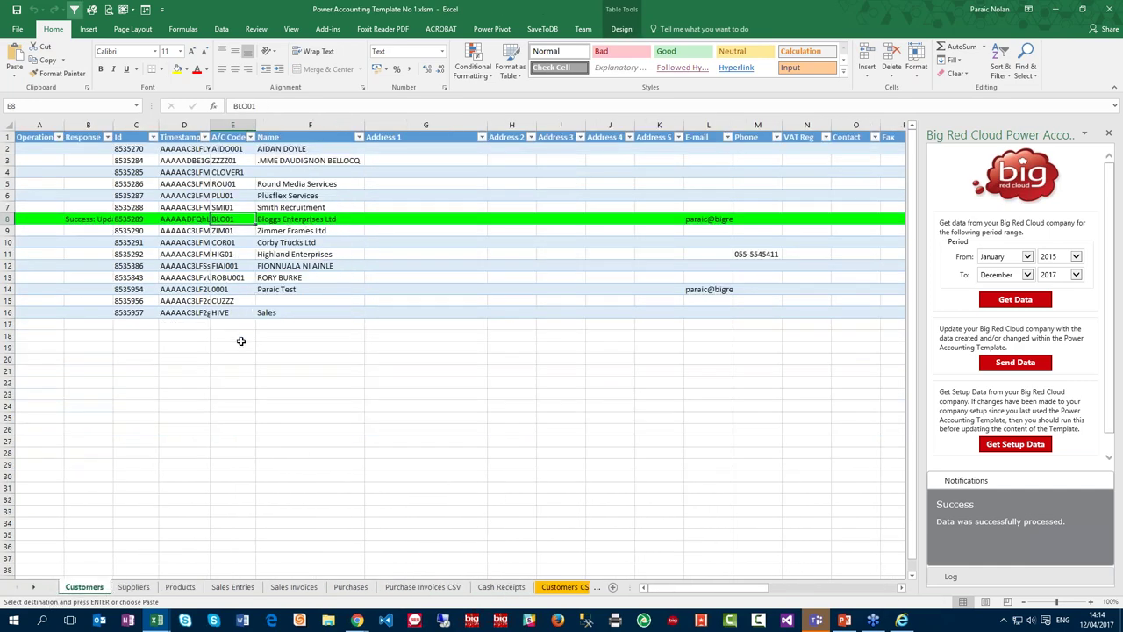
click(233, 325)
right_click(233, 323)
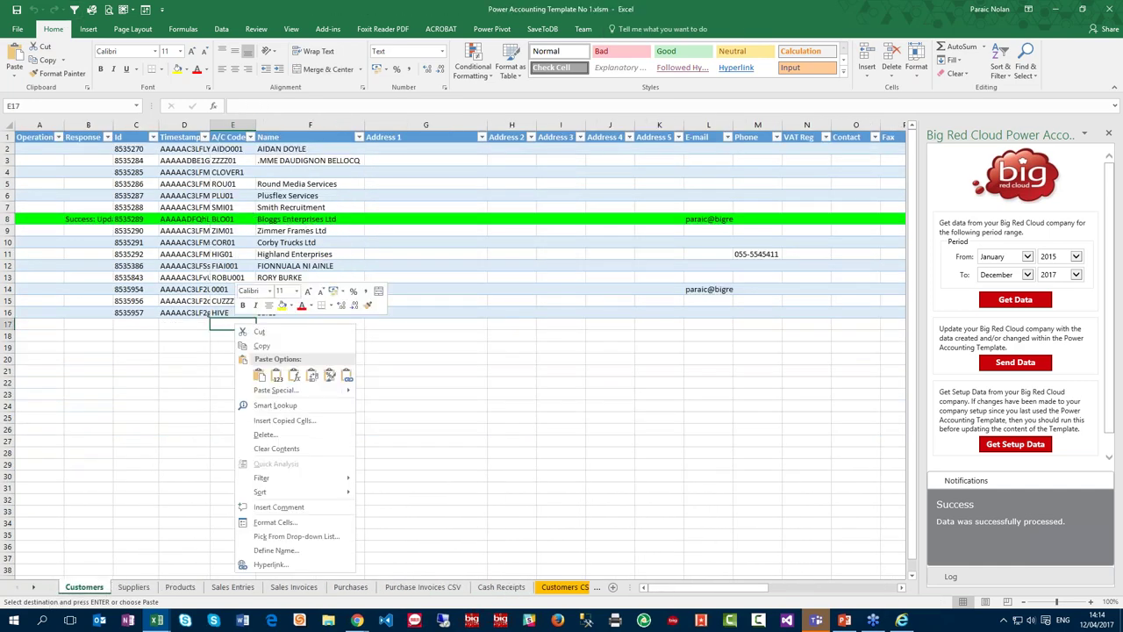
click(274, 375)
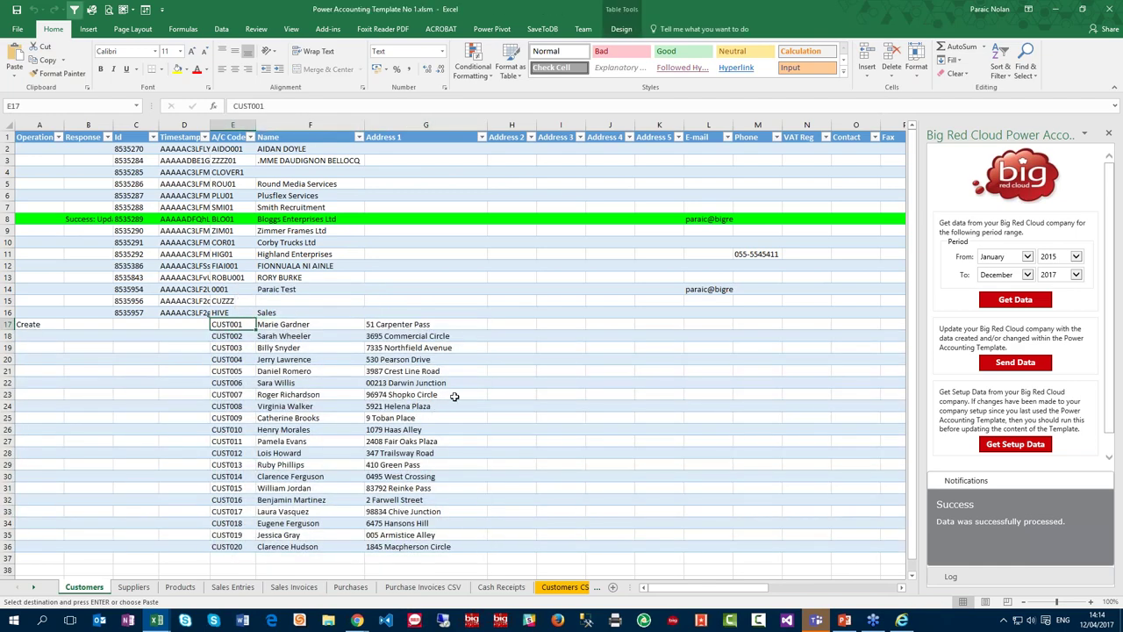
Fill the Create operation from A17 down to A36 and check the first new rows' names and addresses
click(42, 325)
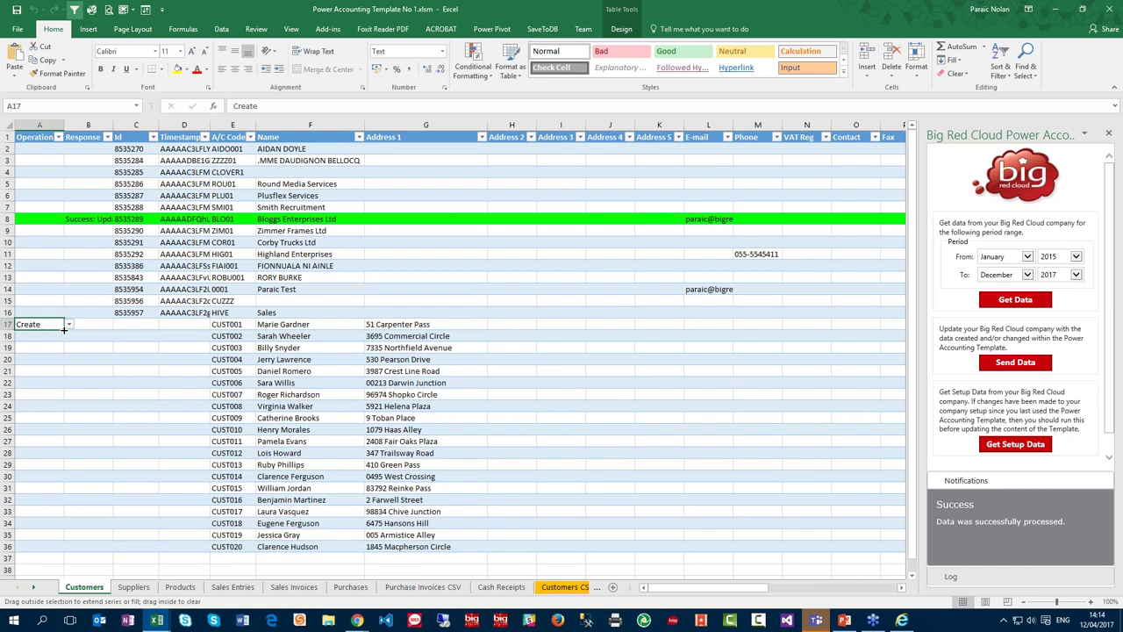
double_click(63, 329)
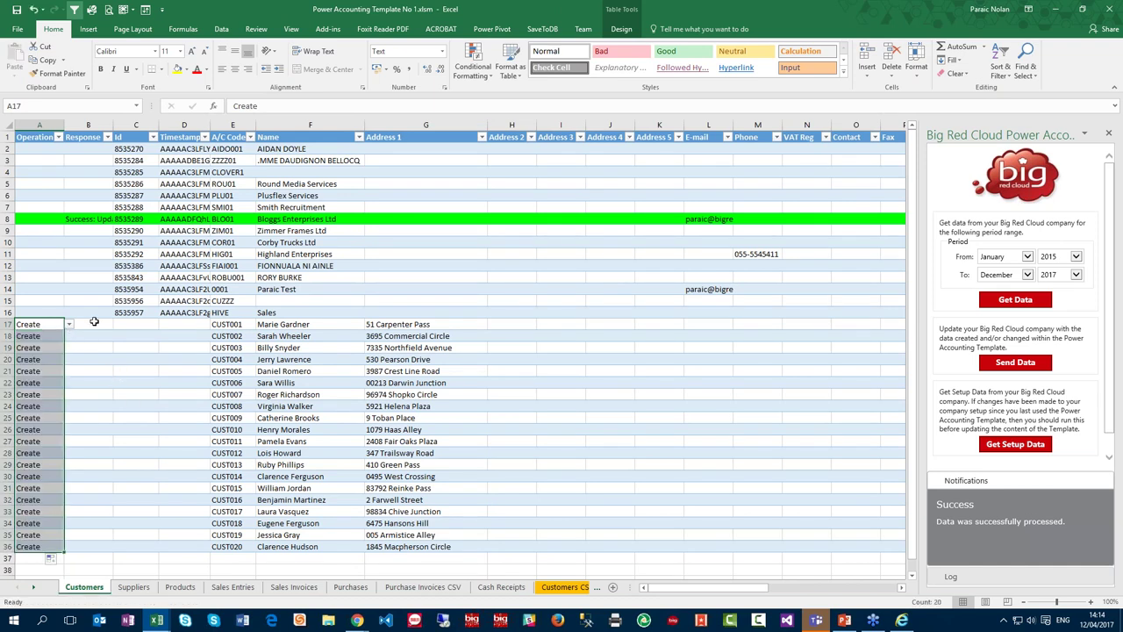
click(206, 325)
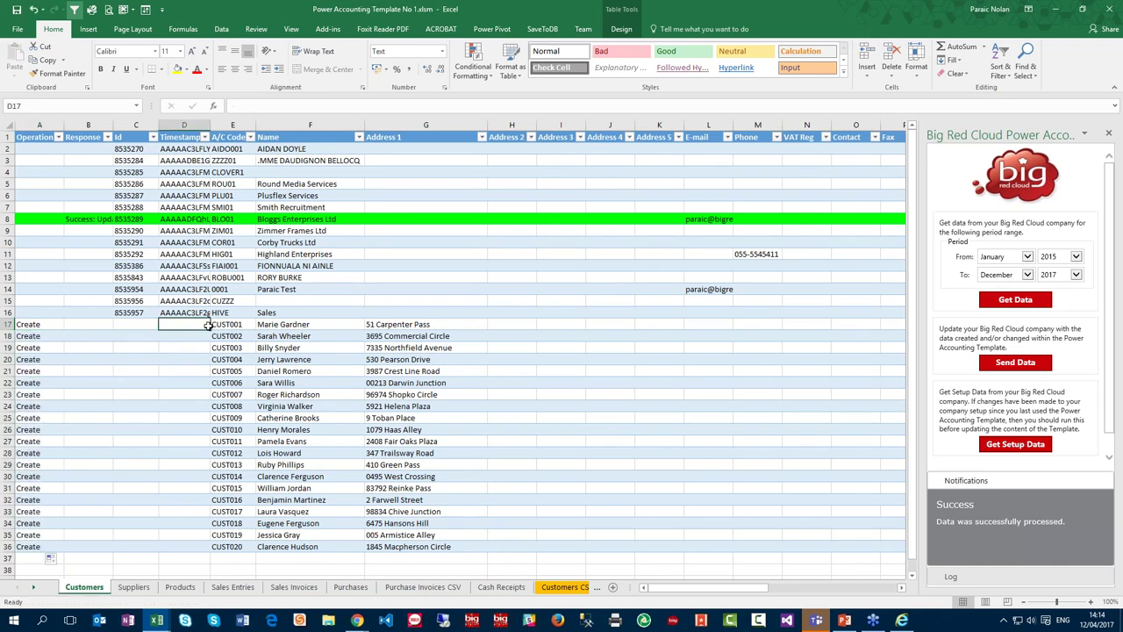
click(298, 336)
click(413, 327)
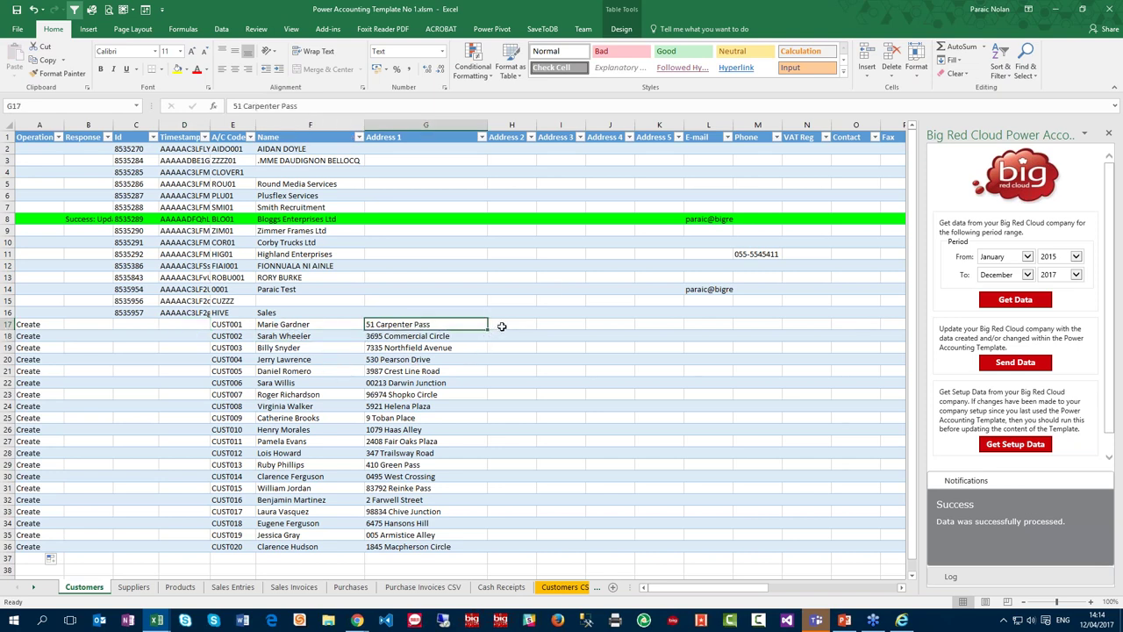
click(502, 325)
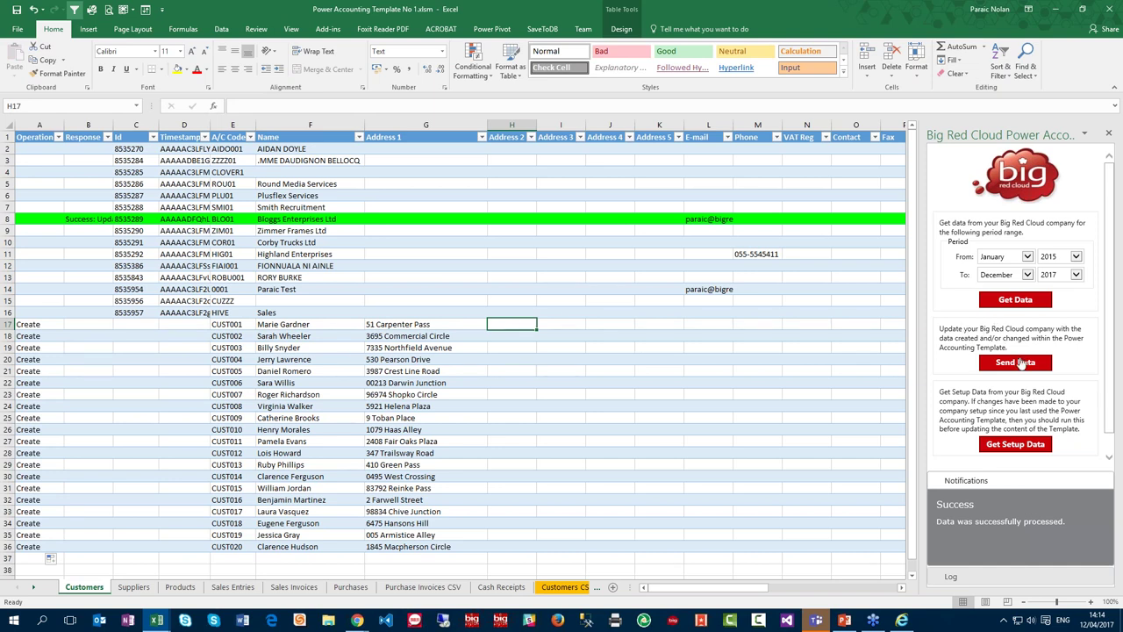
Send the new customers to the Big Red Cloud company and confirm saving the changed data from all sheets
click(1020, 363)
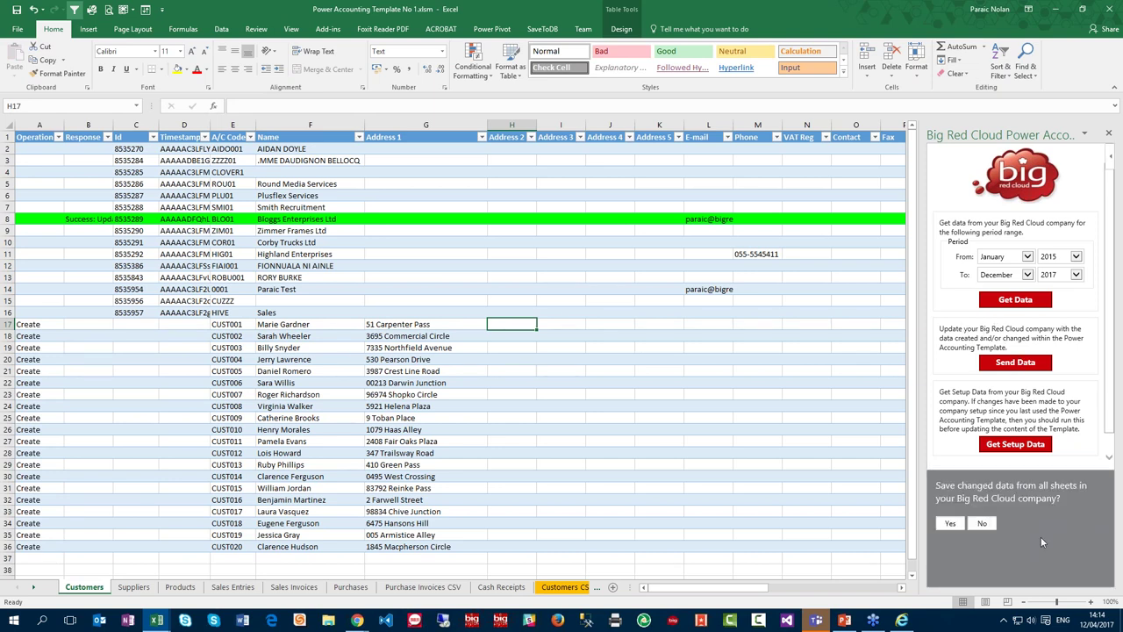
click(951, 523)
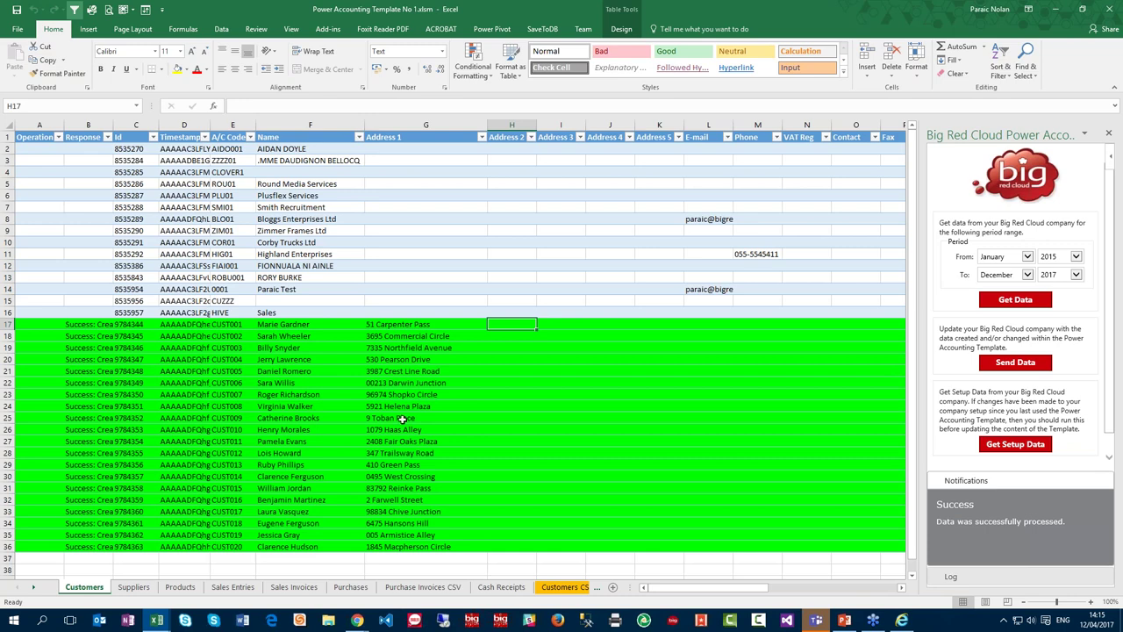
Switch to Big Red Cloud in Chrome, reload the customer lookup filtered by "cust", and view the details of customer CUST004
key(alt+Tab)
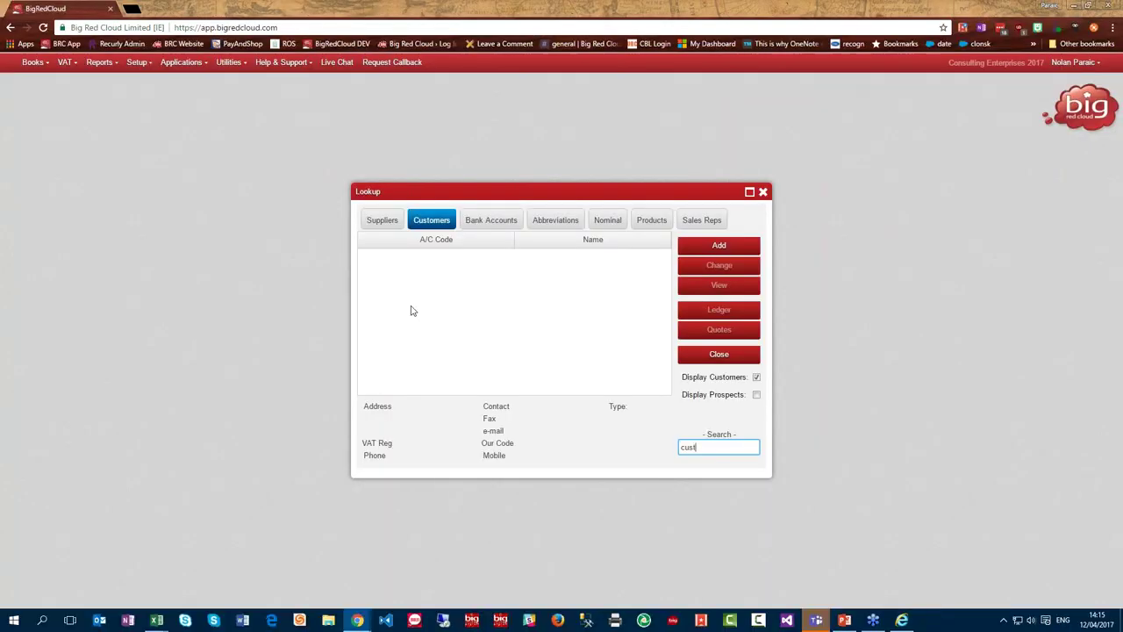
click(383, 221)
click(433, 221)
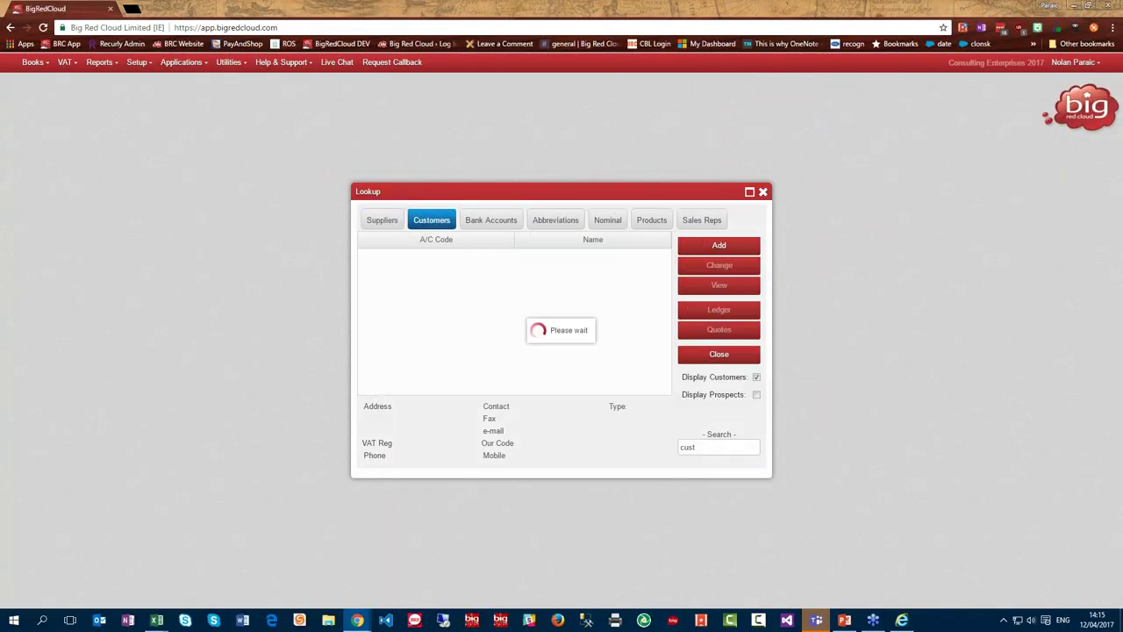
click(729, 444)
mouse_move(667, 297)
mouse_down()
mouse_move(667, 359)
mouse_move(651, 289)
mouse_up()
click(621, 304)
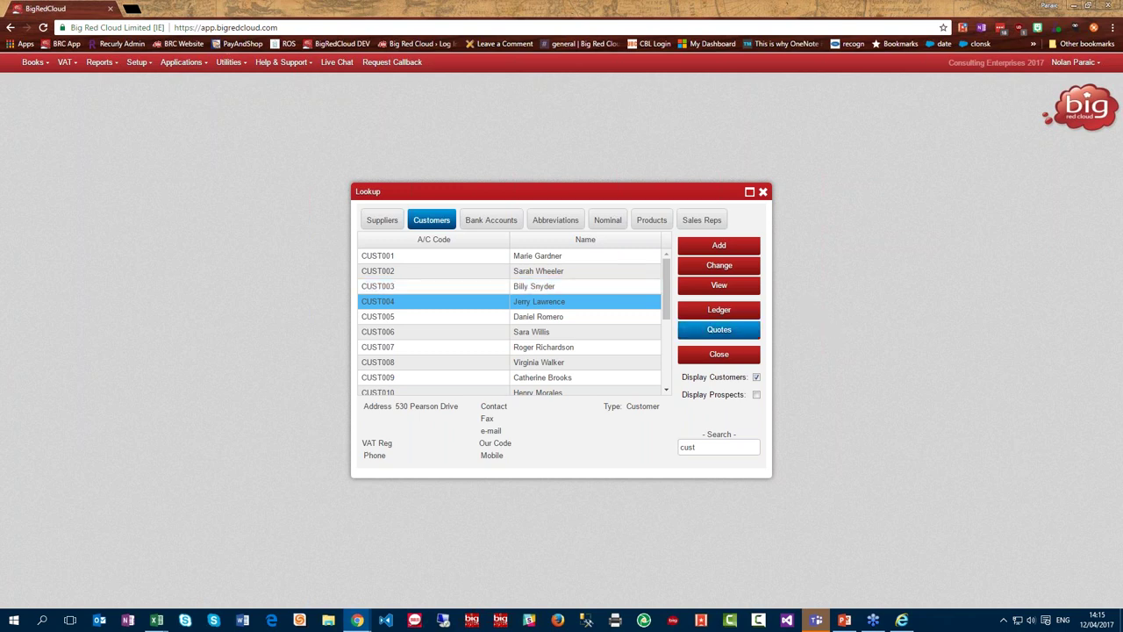
click(719, 284)
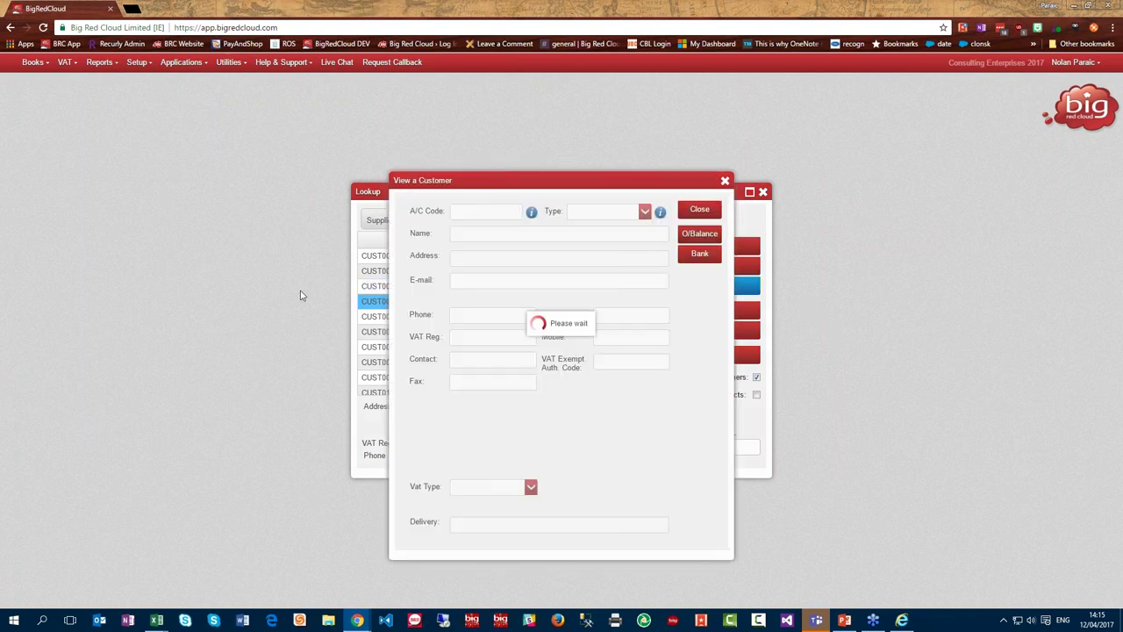
Switch back to Excel and check the Address 1 entry of customer CUST004 in the Customers sheet
key(alt+Tab)
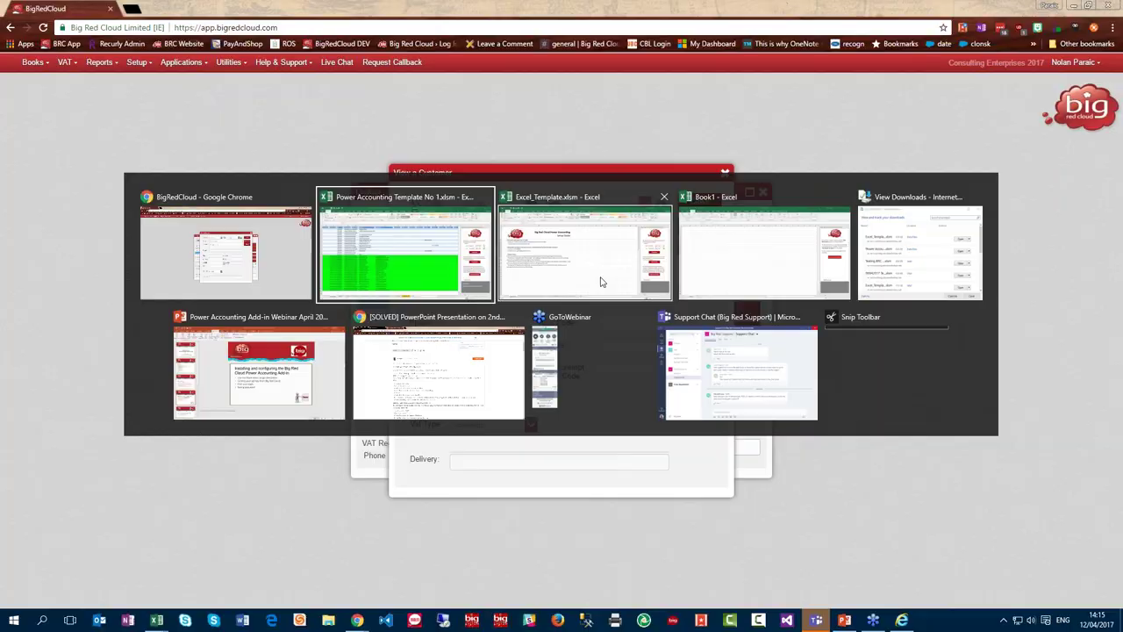
click(427, 313)
click(427, 359)
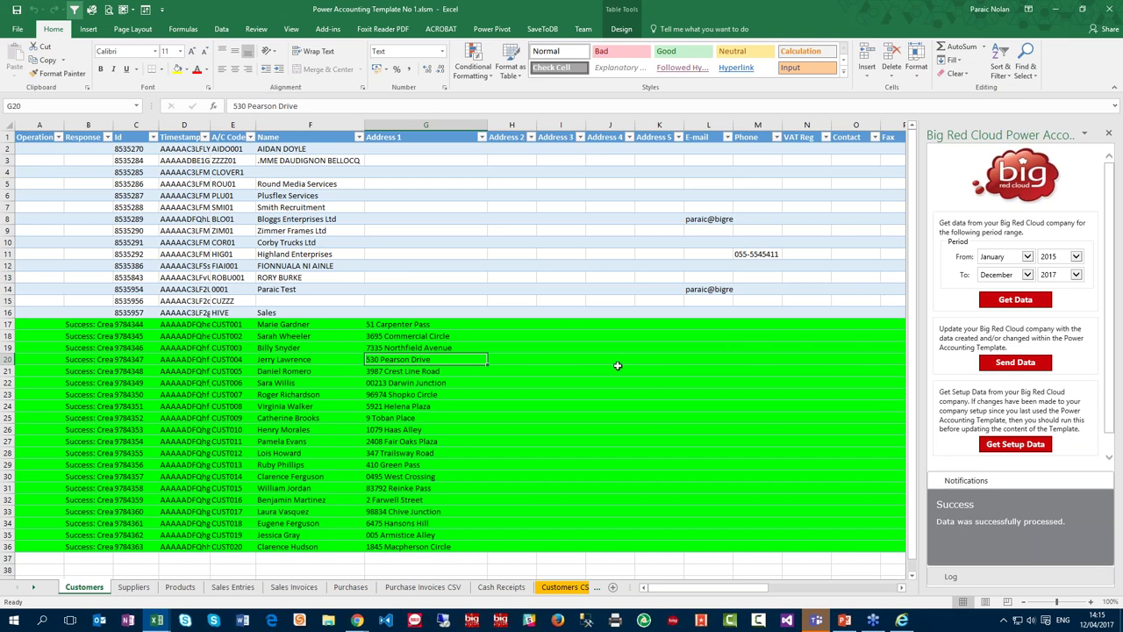
click(572, 279)
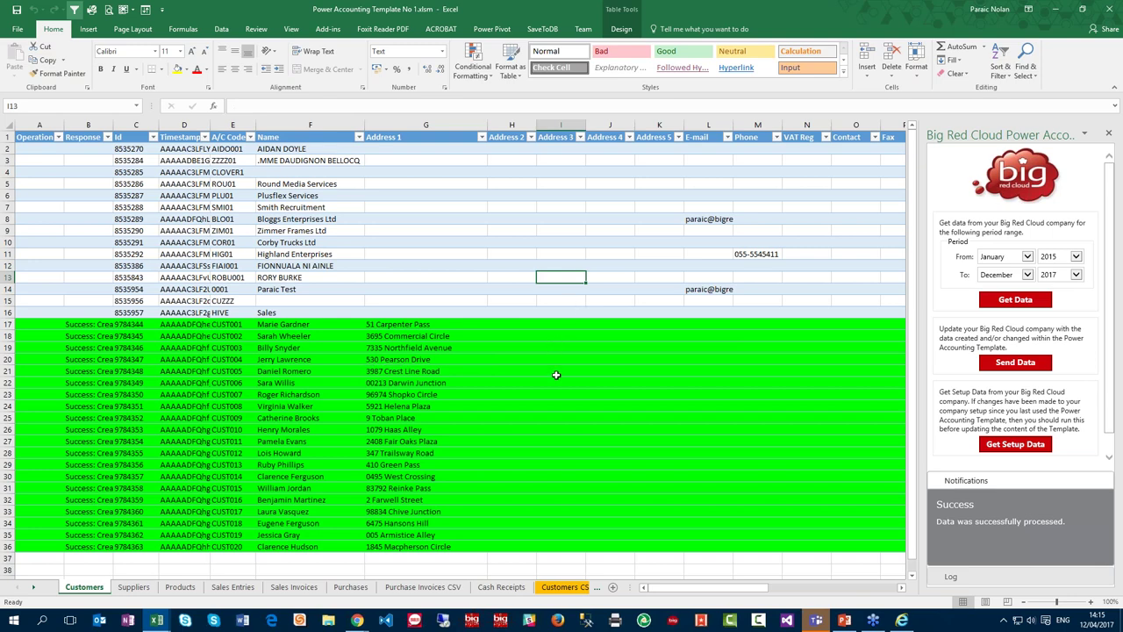
Look over the supplier records in the Suppliers sheet and the existing entries in the Sales Entries sheet
click(133, 586)
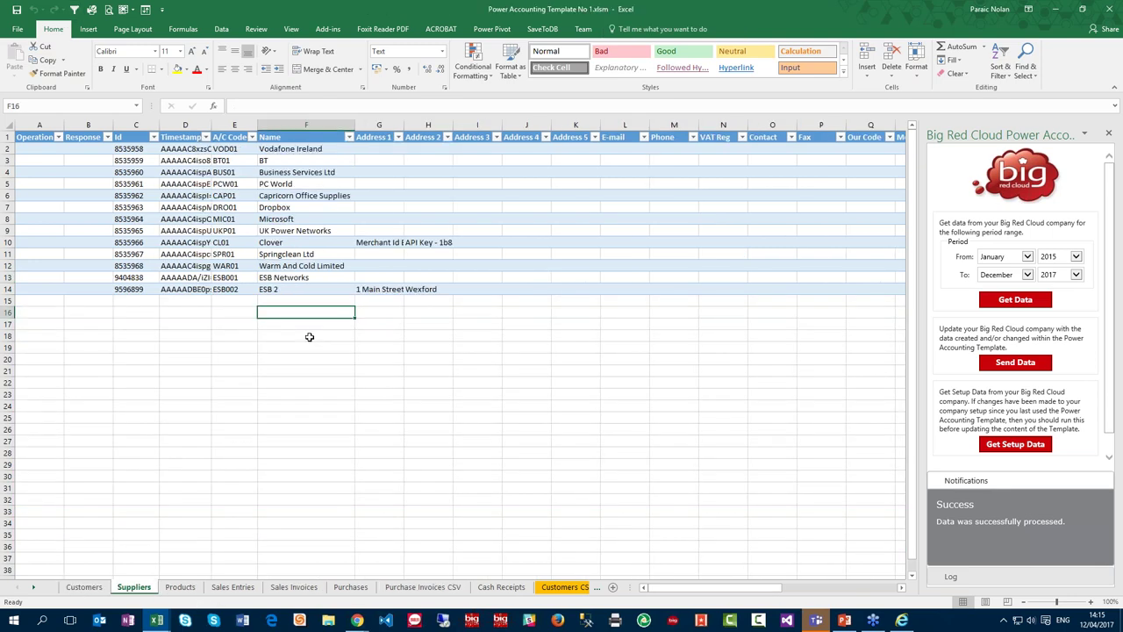
click(377, 265)
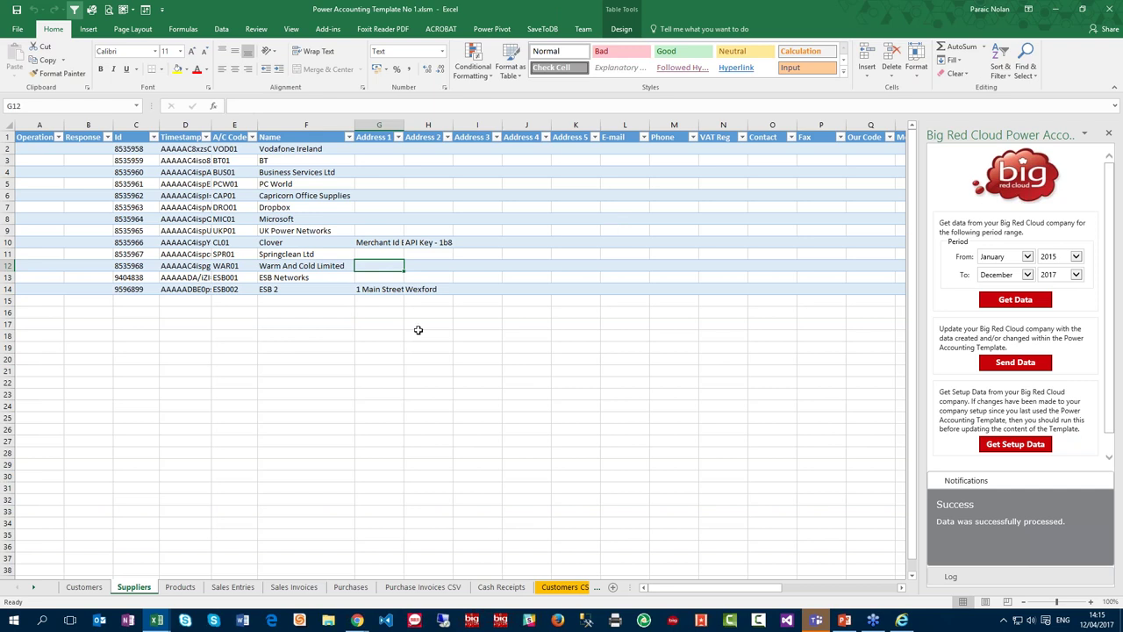
click(246, 589)
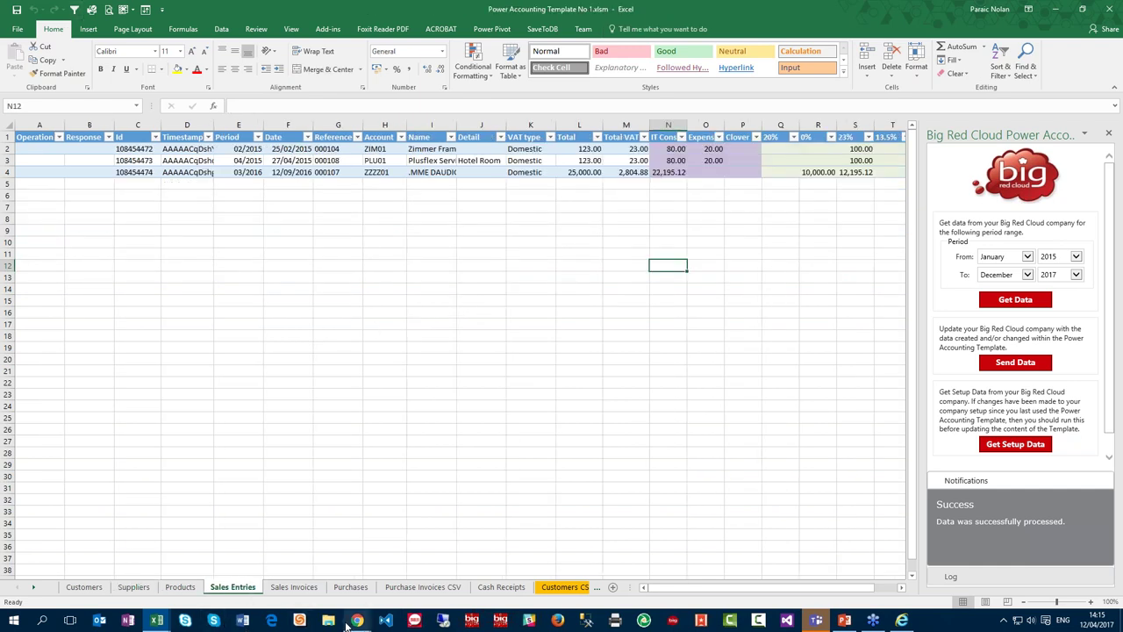
click(340, 207)
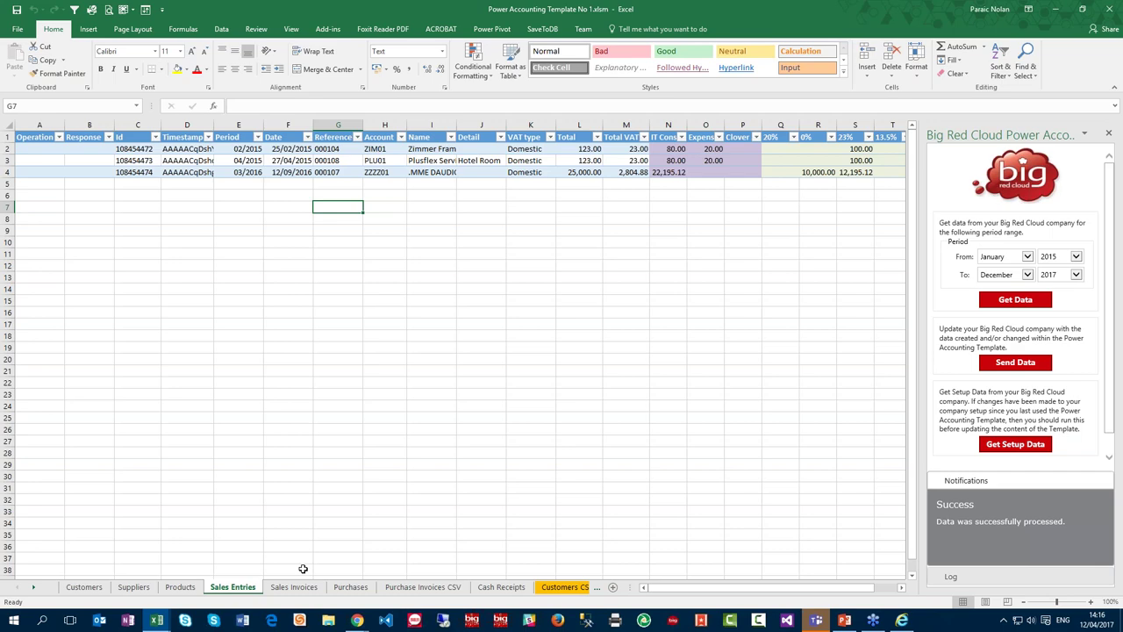
Examine how invoices and their lines are laid out in the Sales Invoices sheet, including the Operation cell A2
click(294, 586)
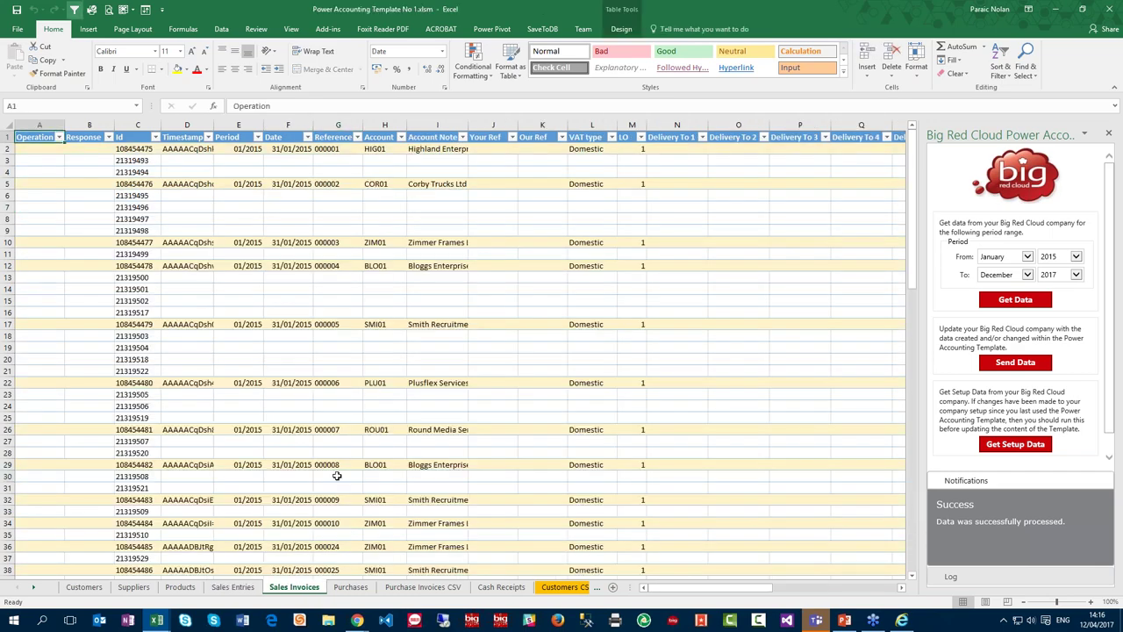
key(Page_Down)
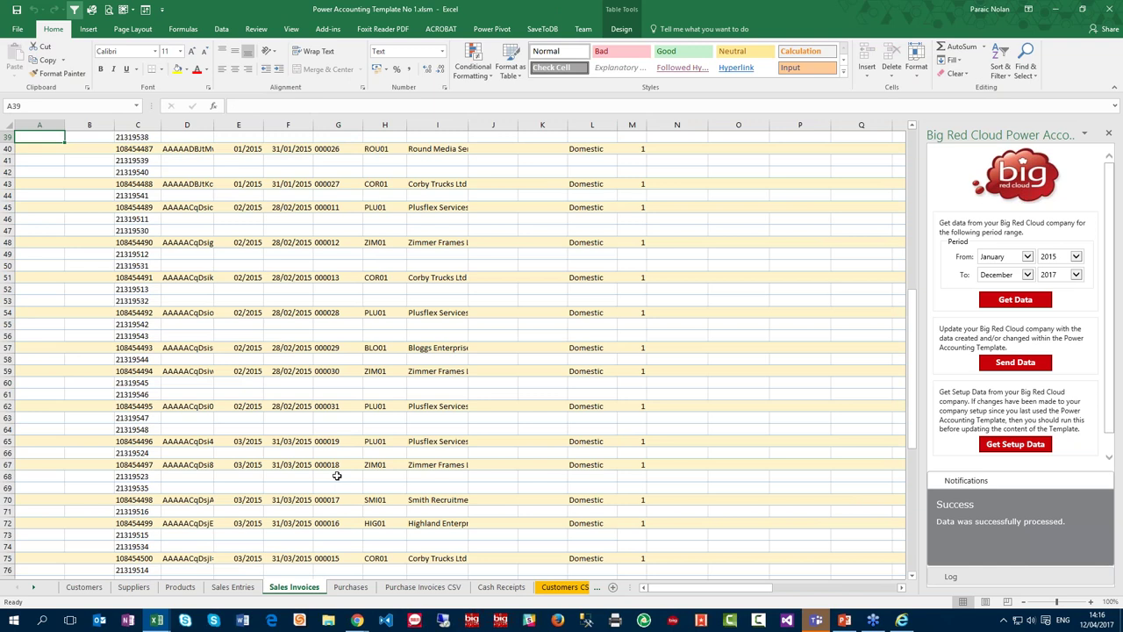
key(Page_Up)
click(47, 149)
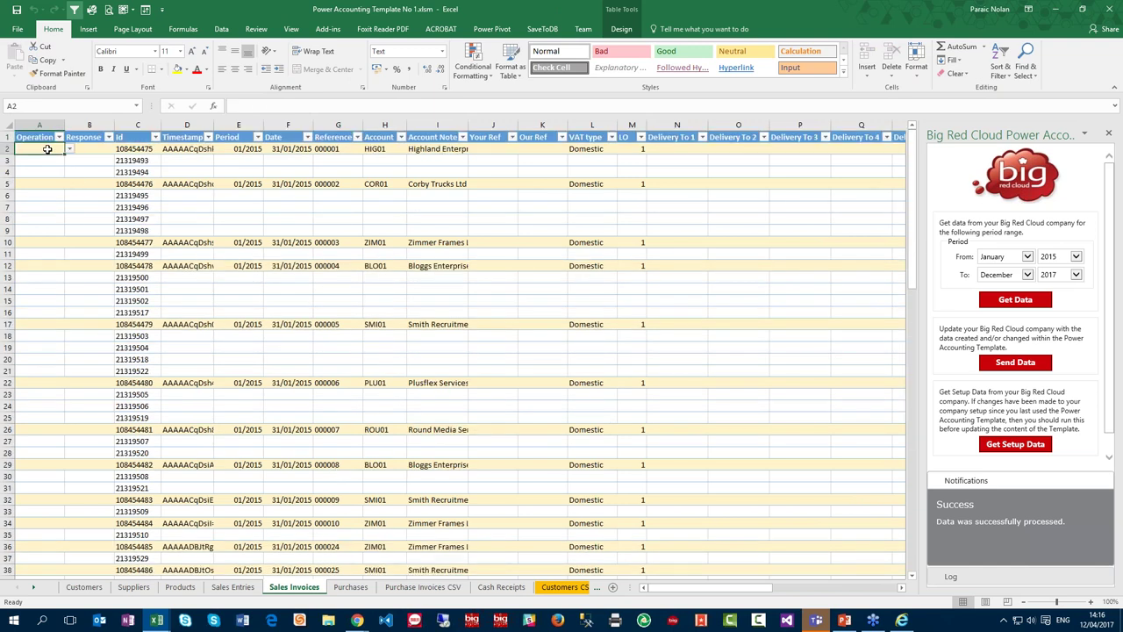
click(124, 9)
click(176, 56)
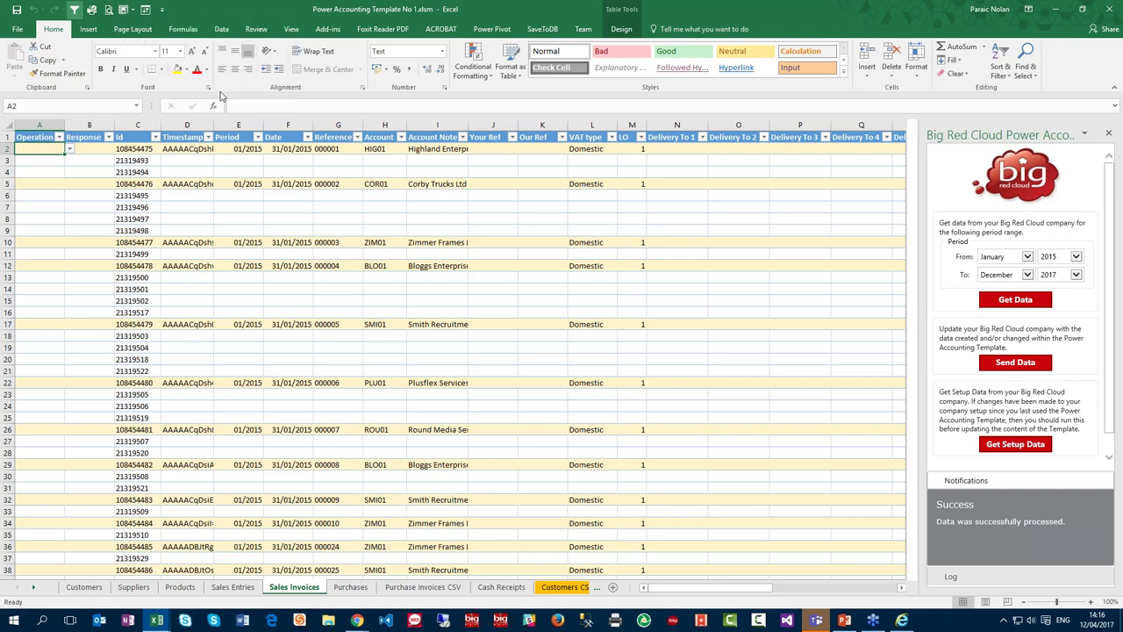
scroll(302, 329, down, 4)
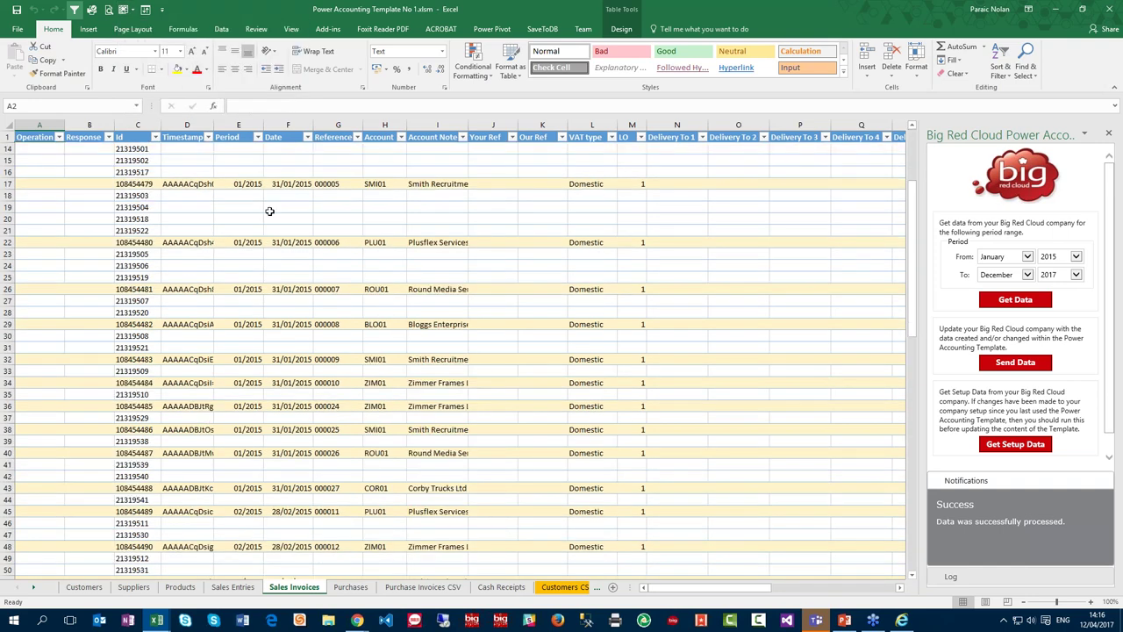
scroll(383, 285, up, 4)
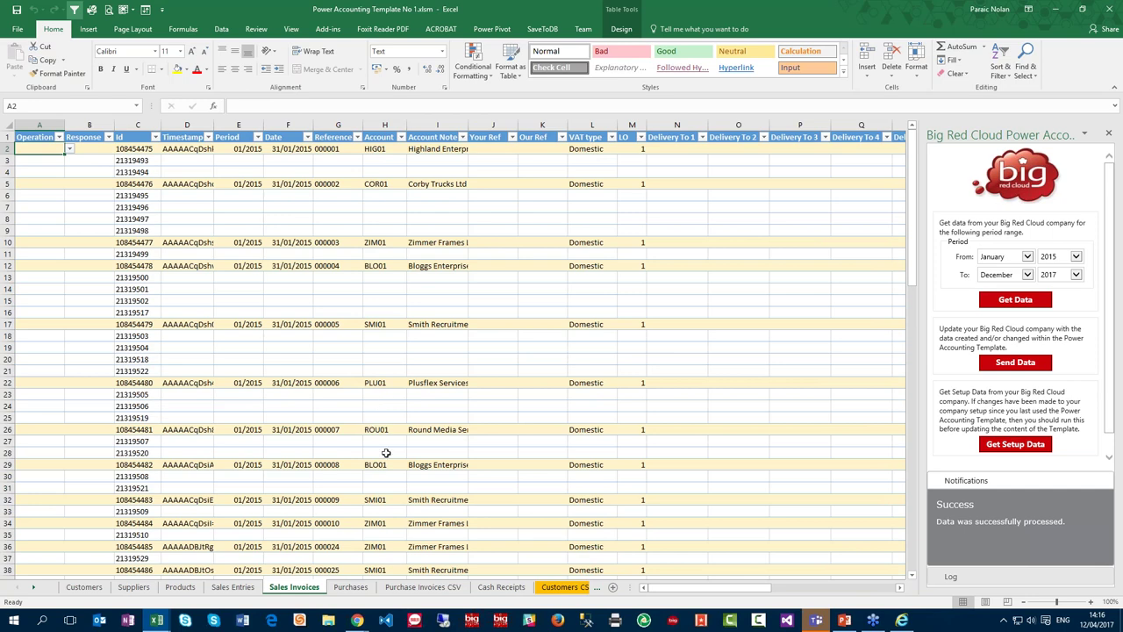
Return to the Sales Entries sheet and select the Period cell of the first empty row, E5
click(226, 588)
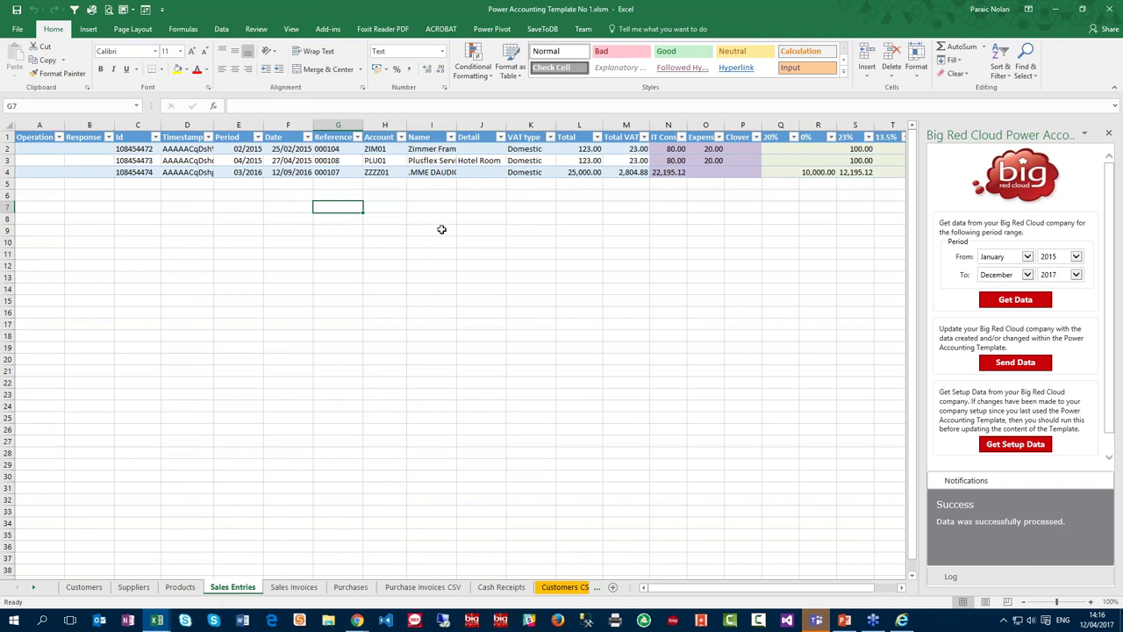
key(ctrl+Home)
key(Down)
key(Down)
key(Down)
key(Down)
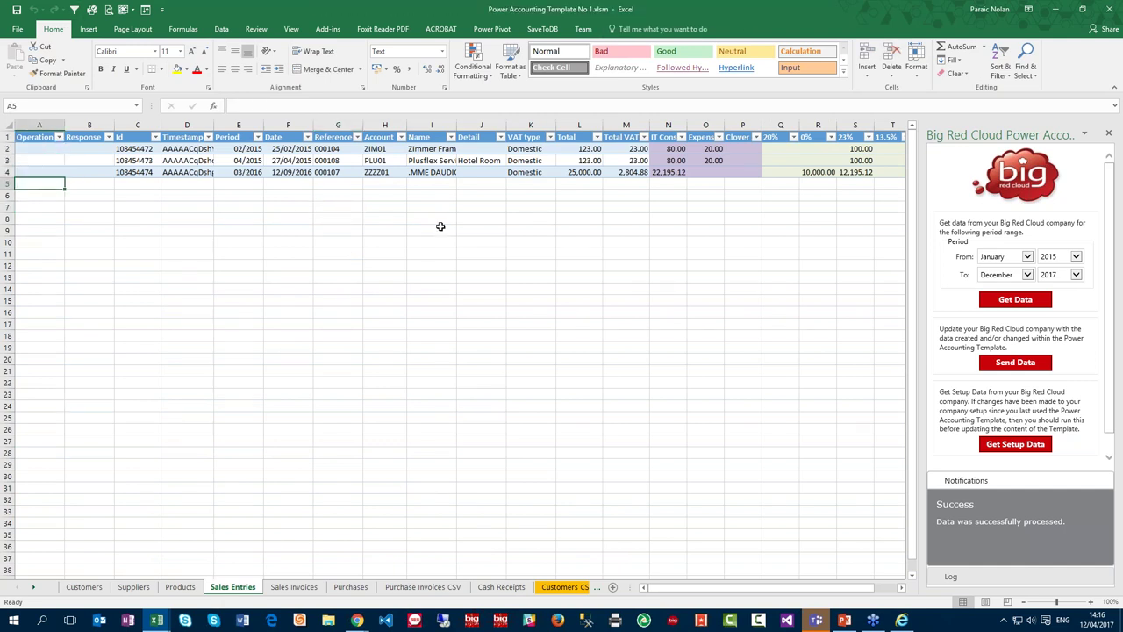
click(258, 172)
click(250, 184)
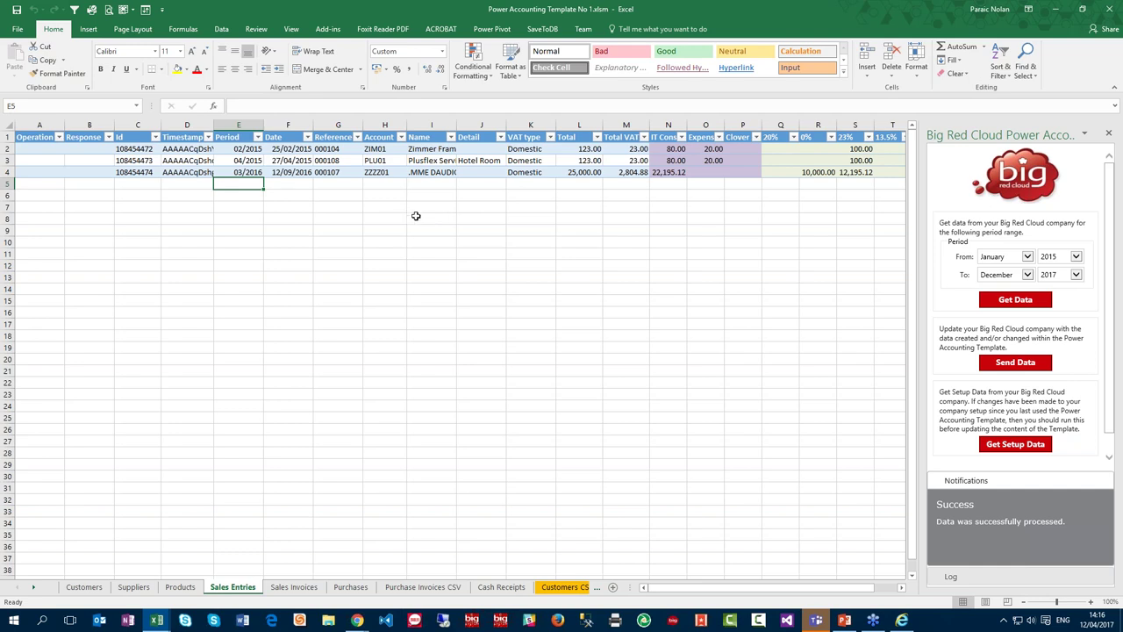
Switch to Big Red Cloud, close the open customer record and Lookup window, and view the Sales Book for June
key(alt+Tab)
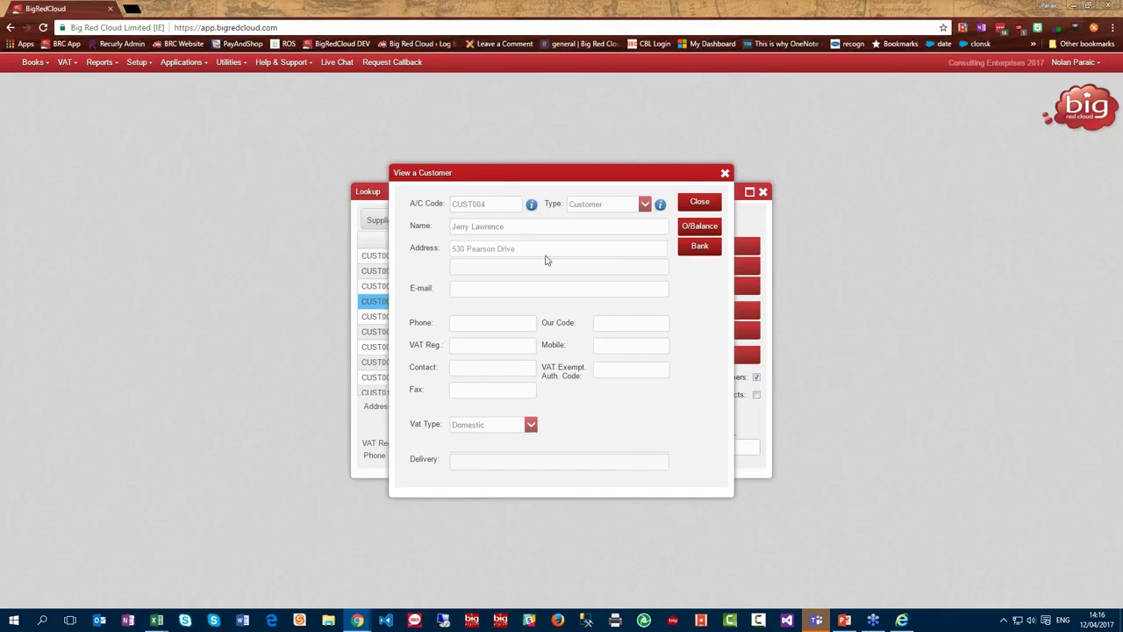
click(725, 174)
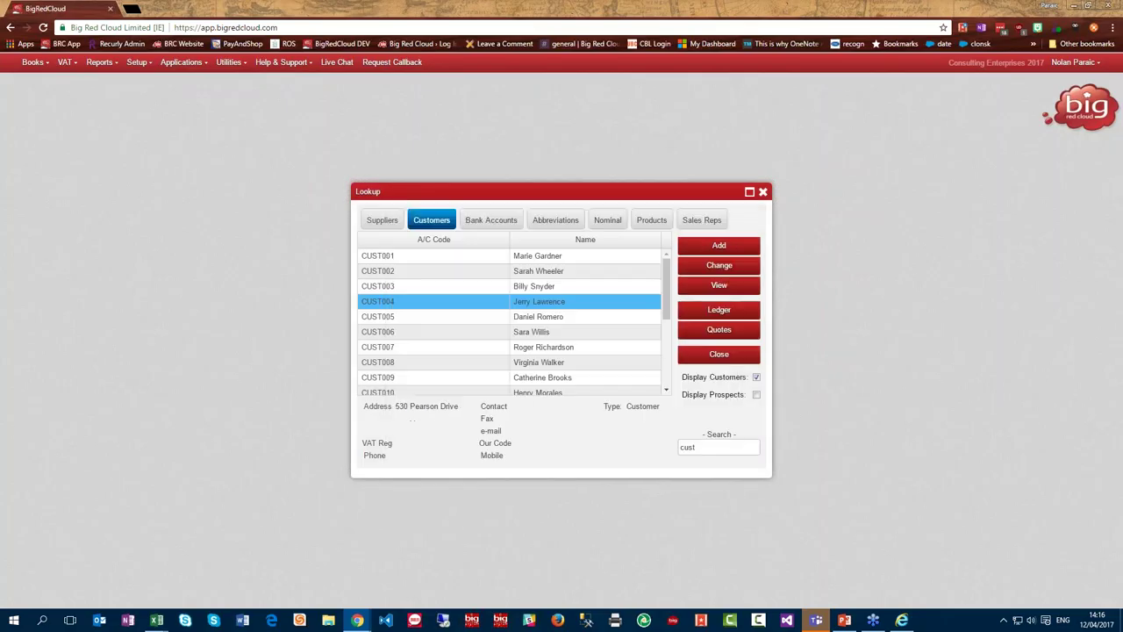
click(763, 191)
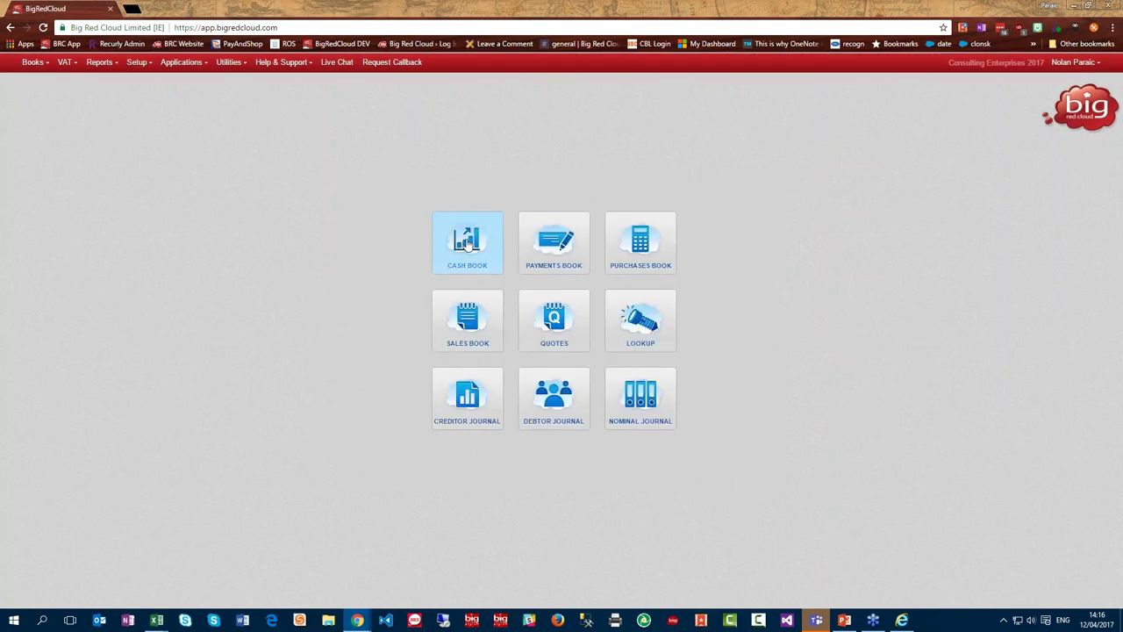
click(488, 251)
click(445, 314)
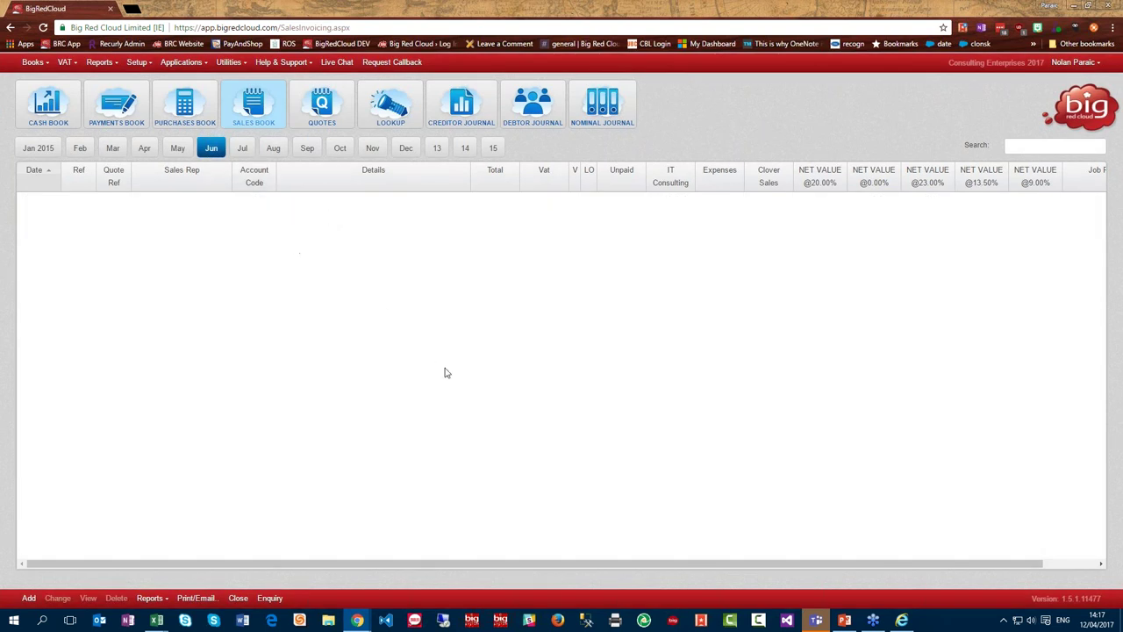
Switch back to Excel, set the Period of the new sales entry in row 5 to 06/2015, and check its Operation cell
key(alt+Tab)
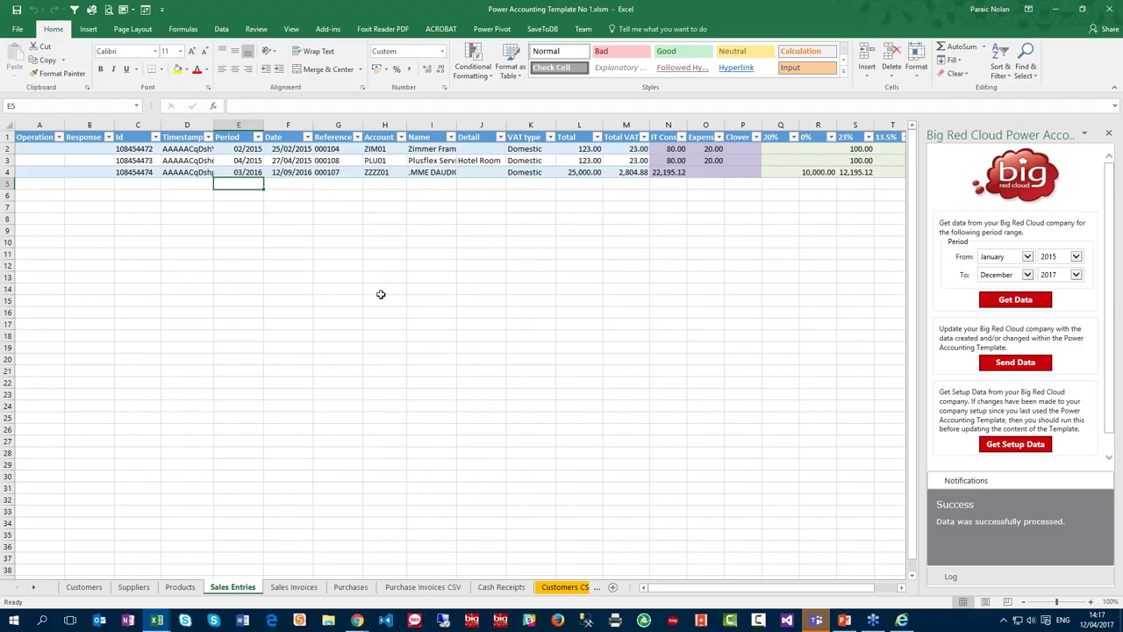
click(253, 217)
click(246, 190)
text(06/2015)
key(Return)
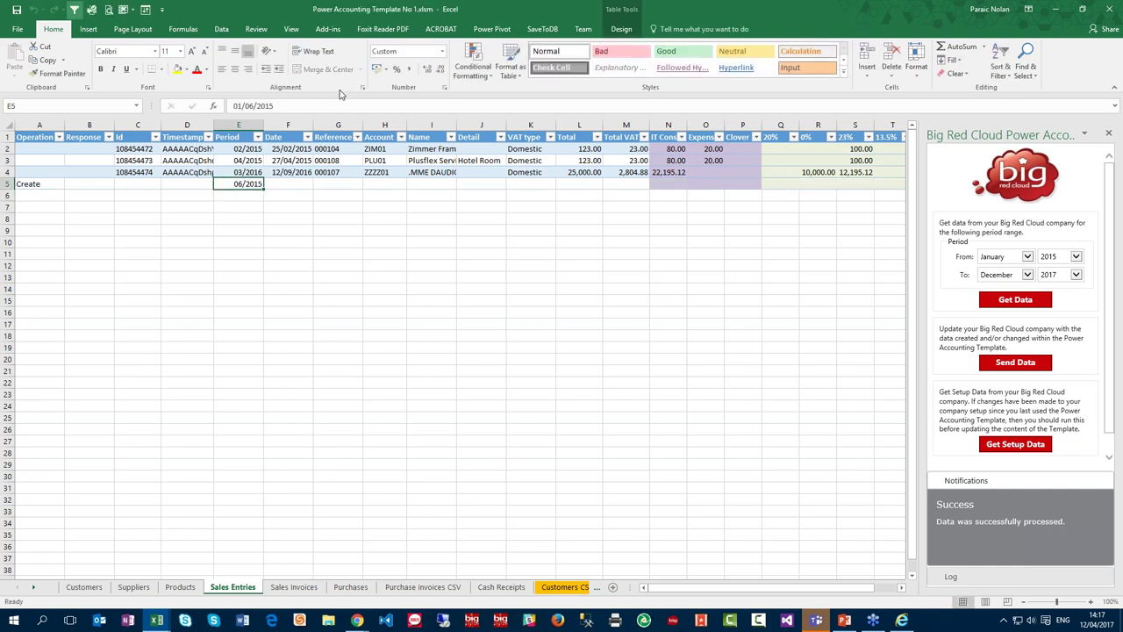
click(55, 184)
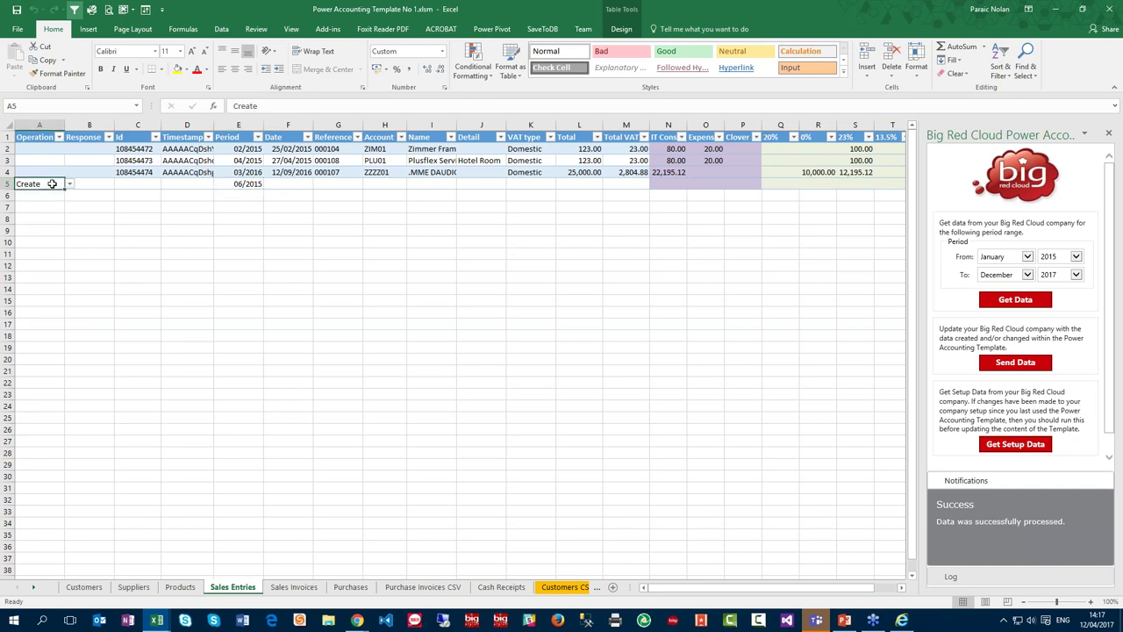
Set the Date of the new sales entry in row 5 to 05/06/2016, leaving its Reference blank
click(301, 182)
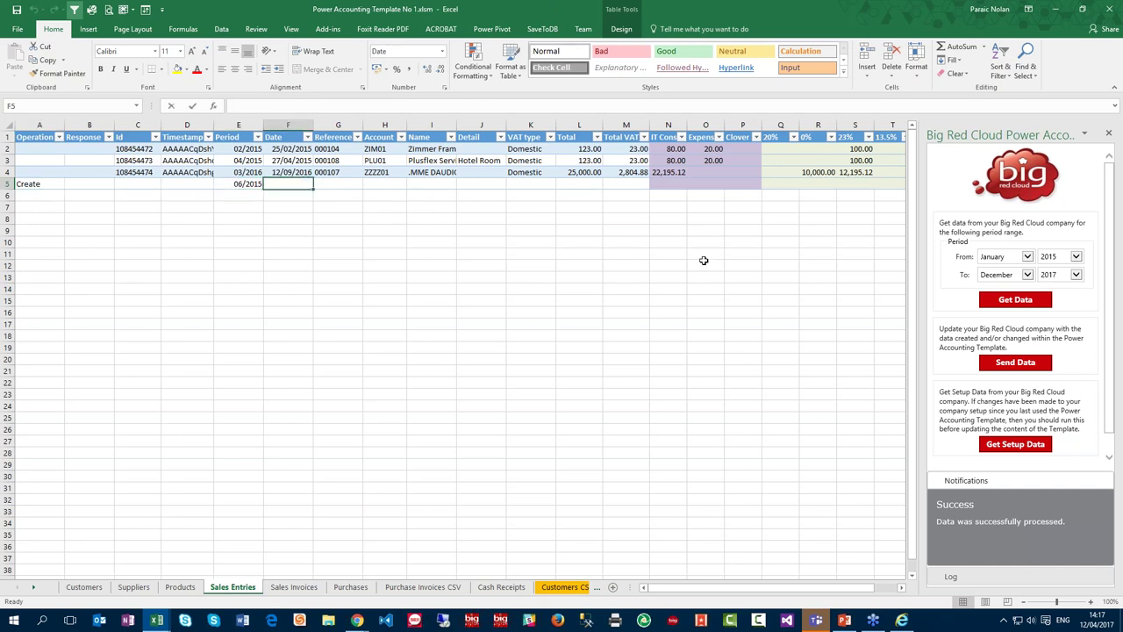
text(05/06/2016)
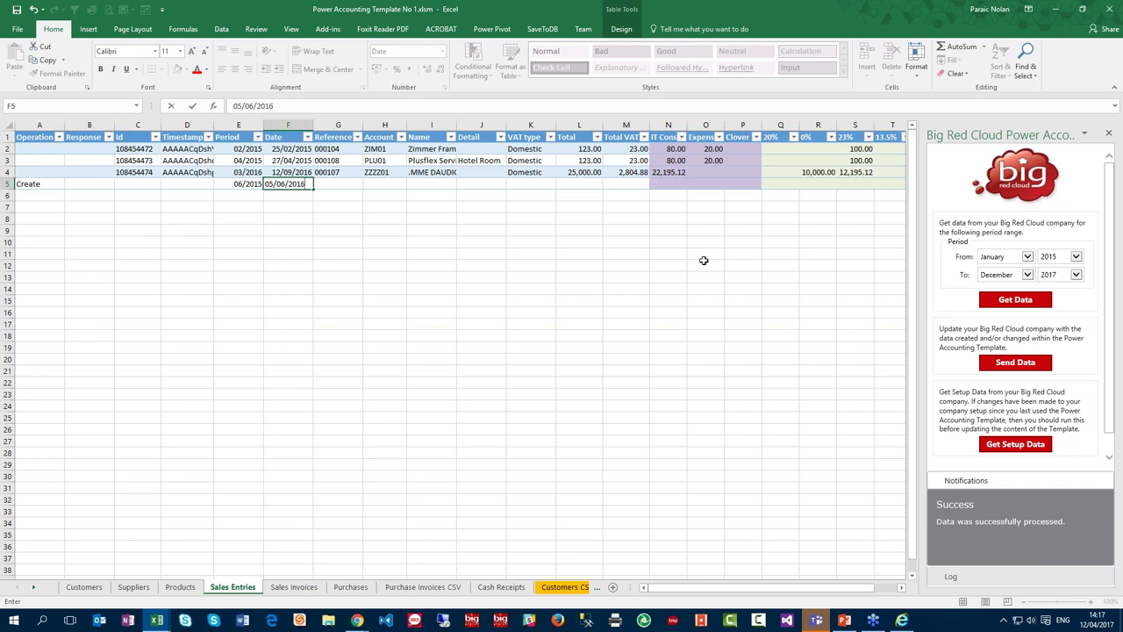
key(Tab)
key(Tab)
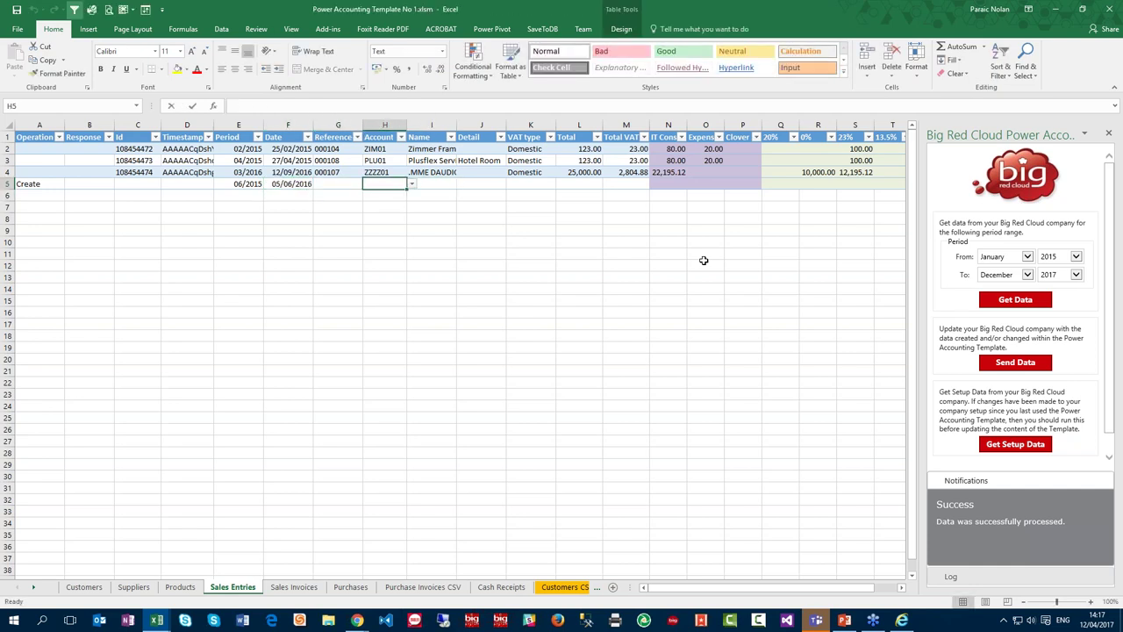
text(PLU01)
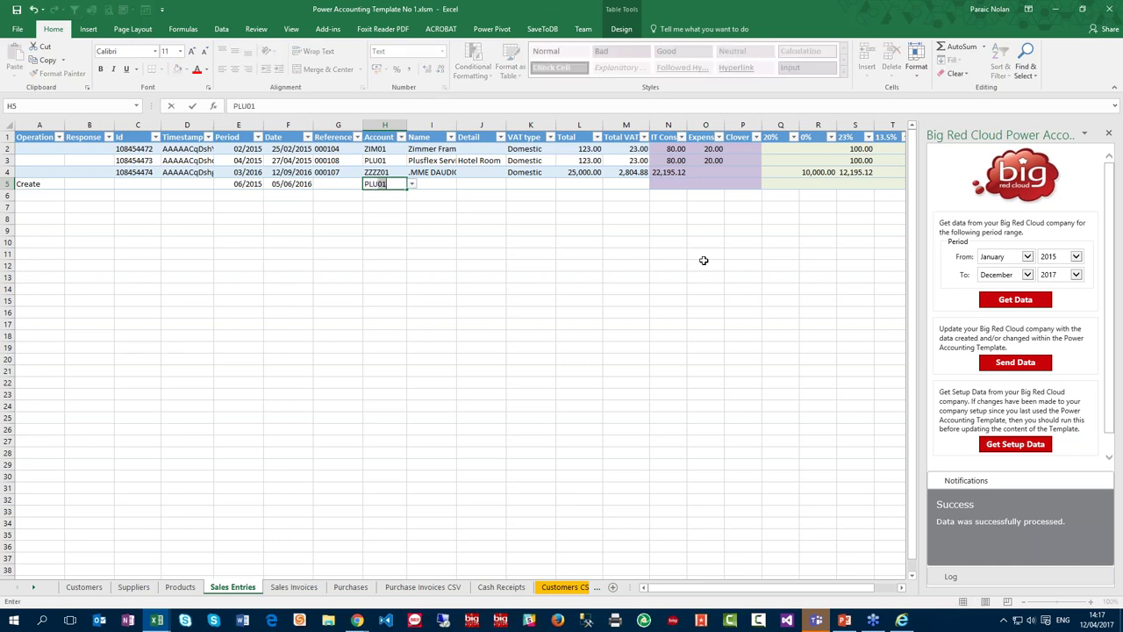
key(BackSpace)
key(BackSpace)
key(BackSpace)
key(BackSpace)
key(BackSpace)
key(Return)
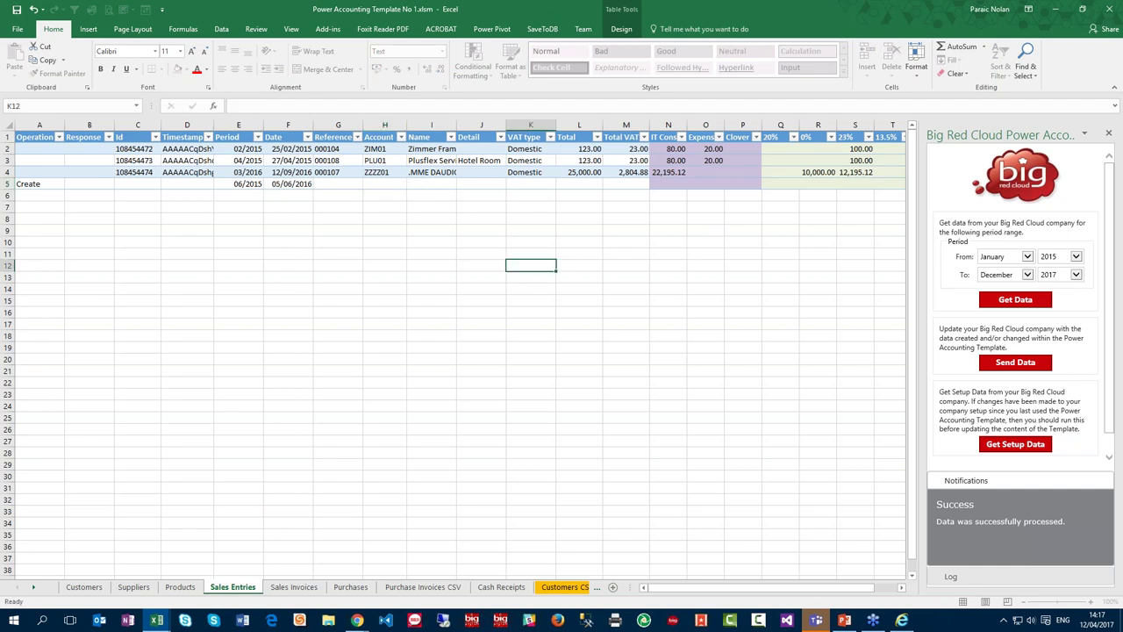
key(Escape)
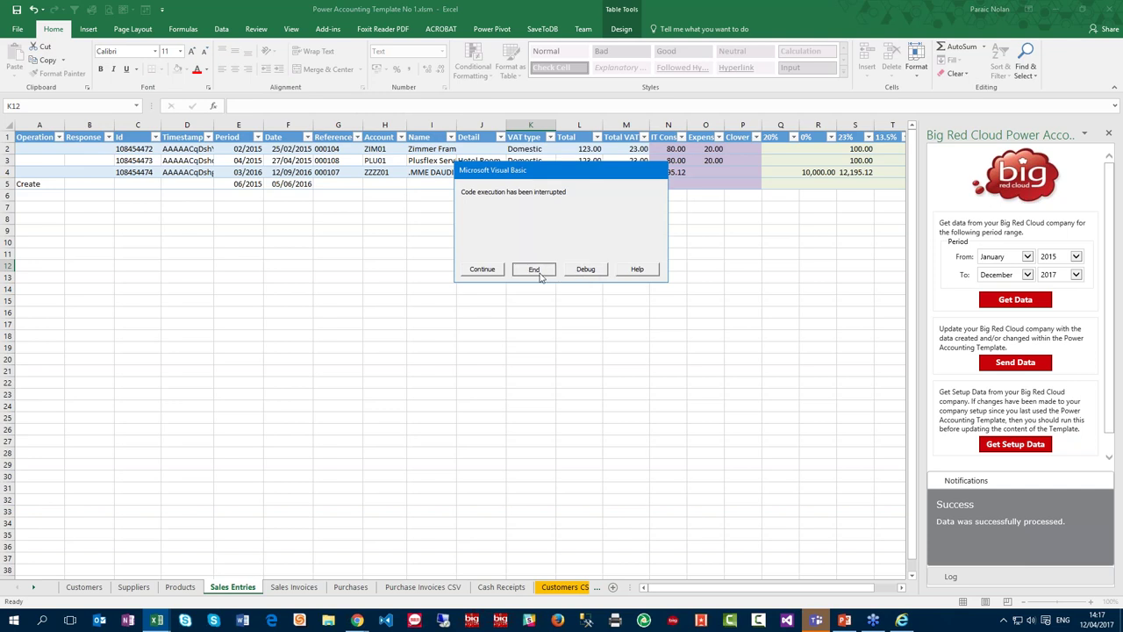
click(534, 269)
click(351, 184)
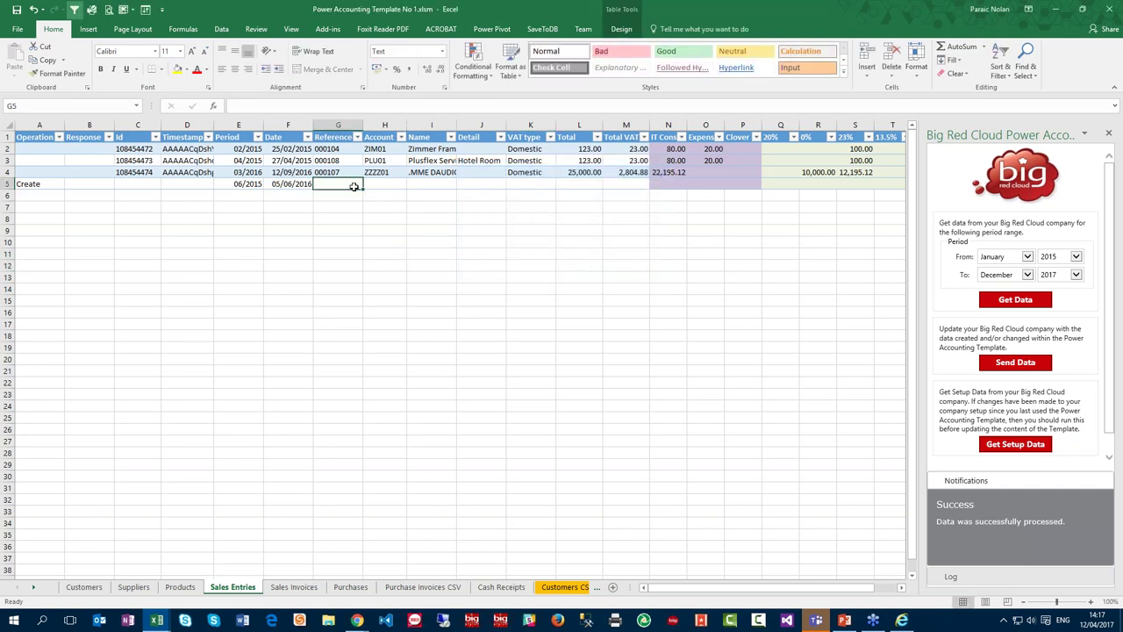
key(ctrl+a)
click(310, 186)
Look through the allowed account codes for row 5, try to enter the code GGGG in the Account cell, and cancel the entry
click(386, 184)
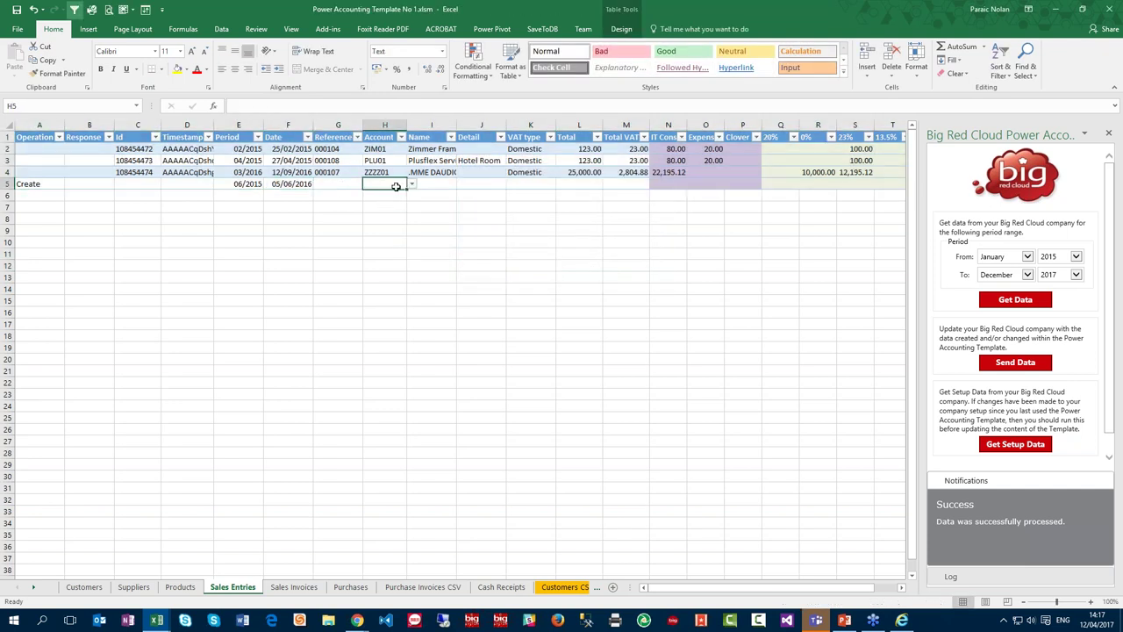
click(411, 184)
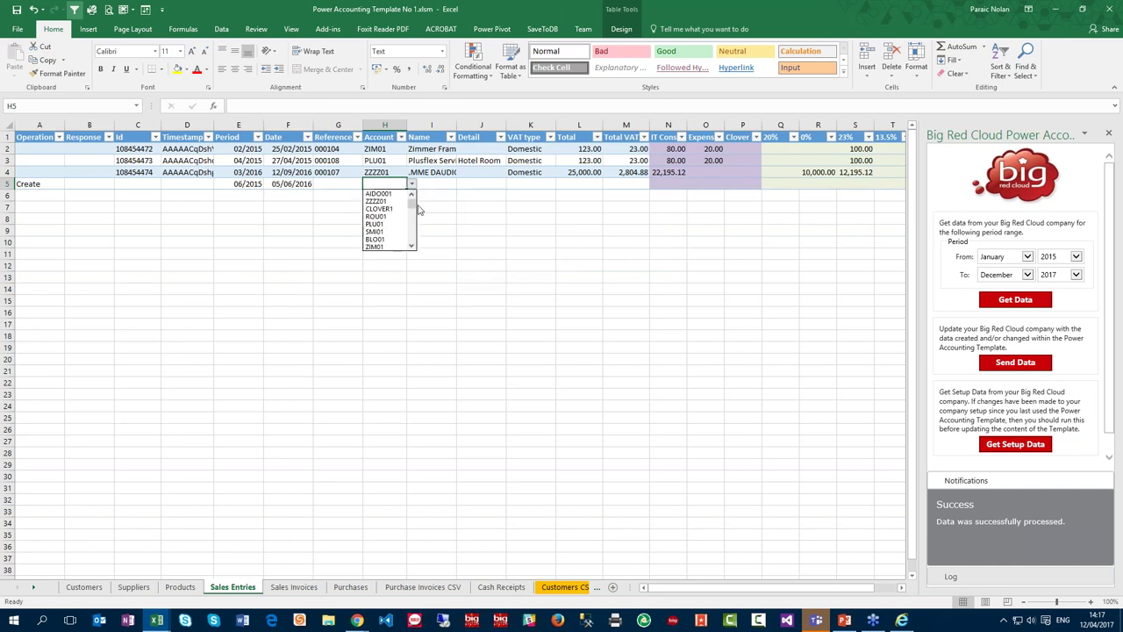
scroll(390, 220, down, 2)
scroll(390, 219, up, 2)
key(Escape)
text(GGGG)
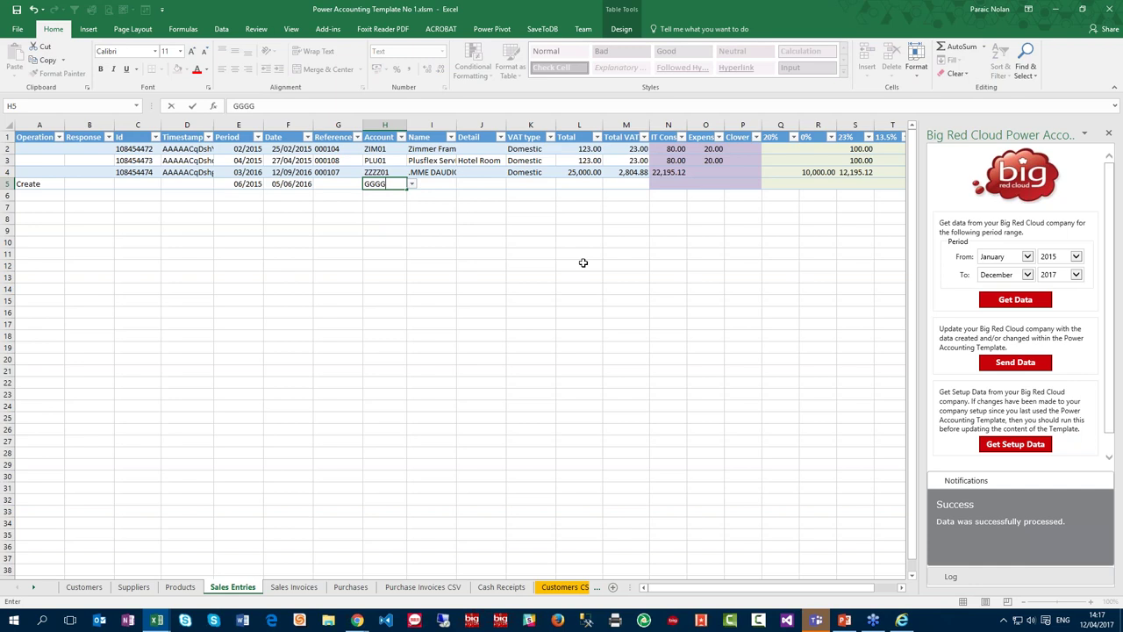
key(Return)
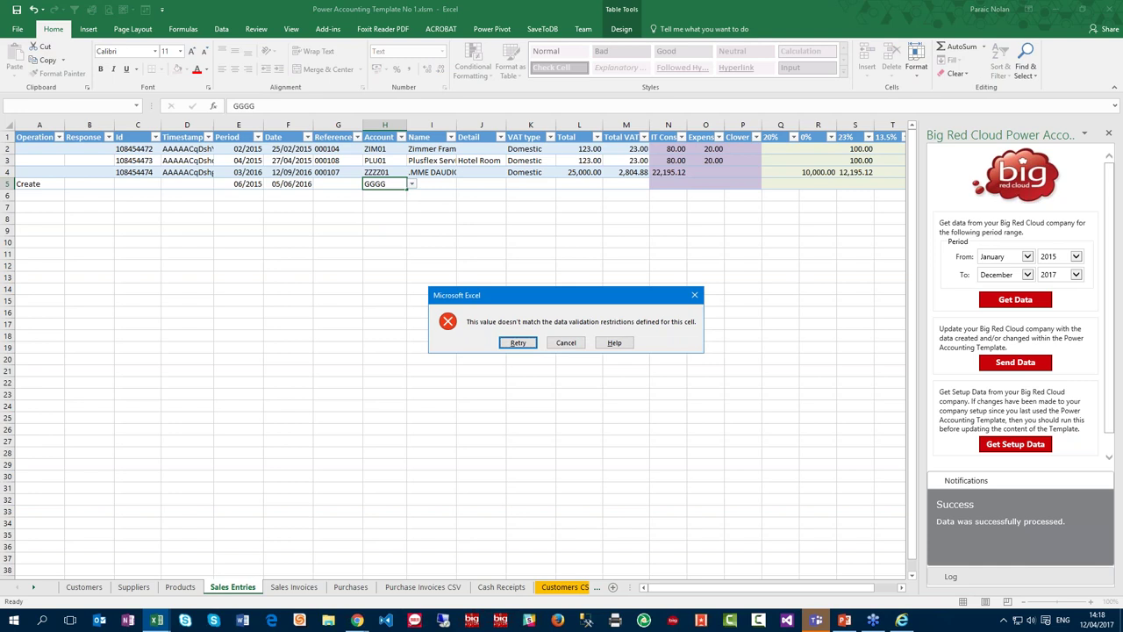
key(Escape)
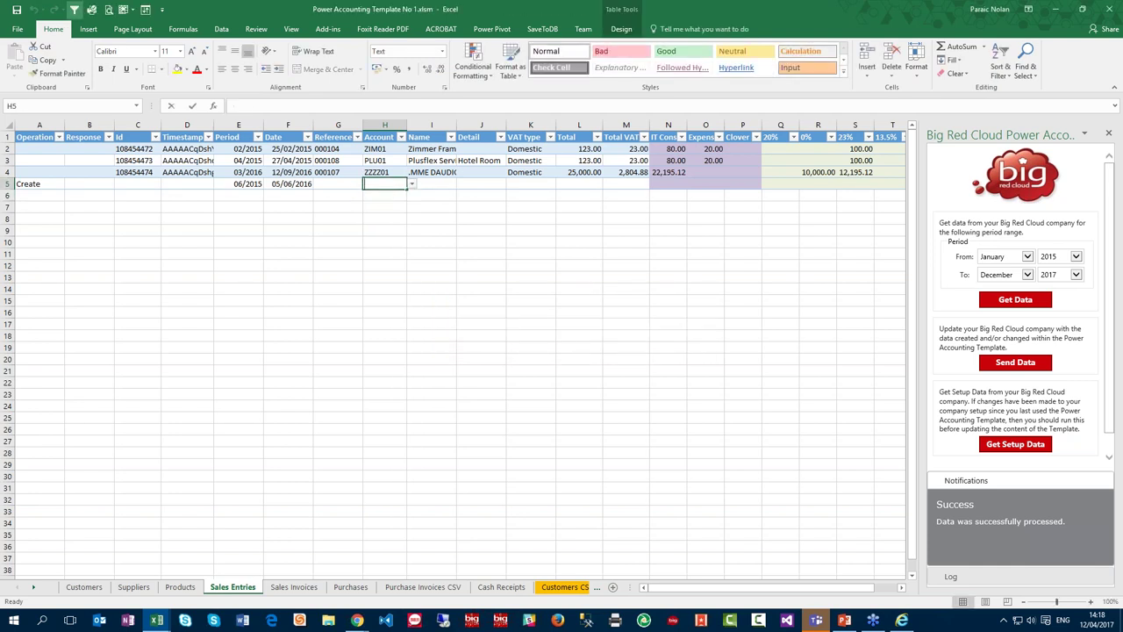
Fill in row 5 with the account code PLU01 and the name Plusflex Services
text(PLU01)
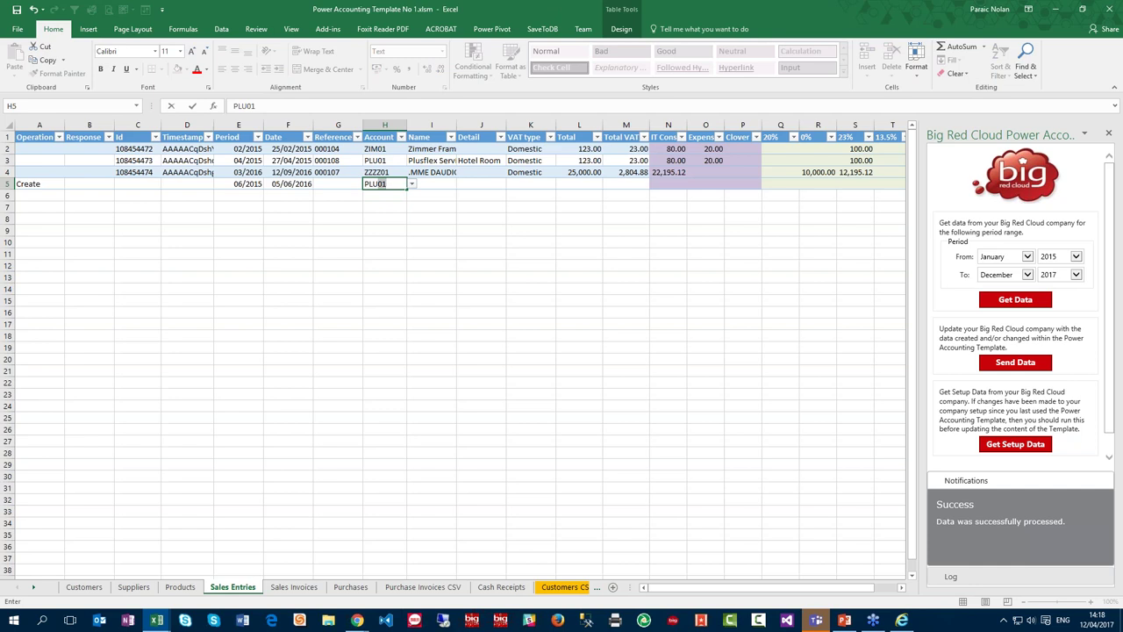
key(Tab)
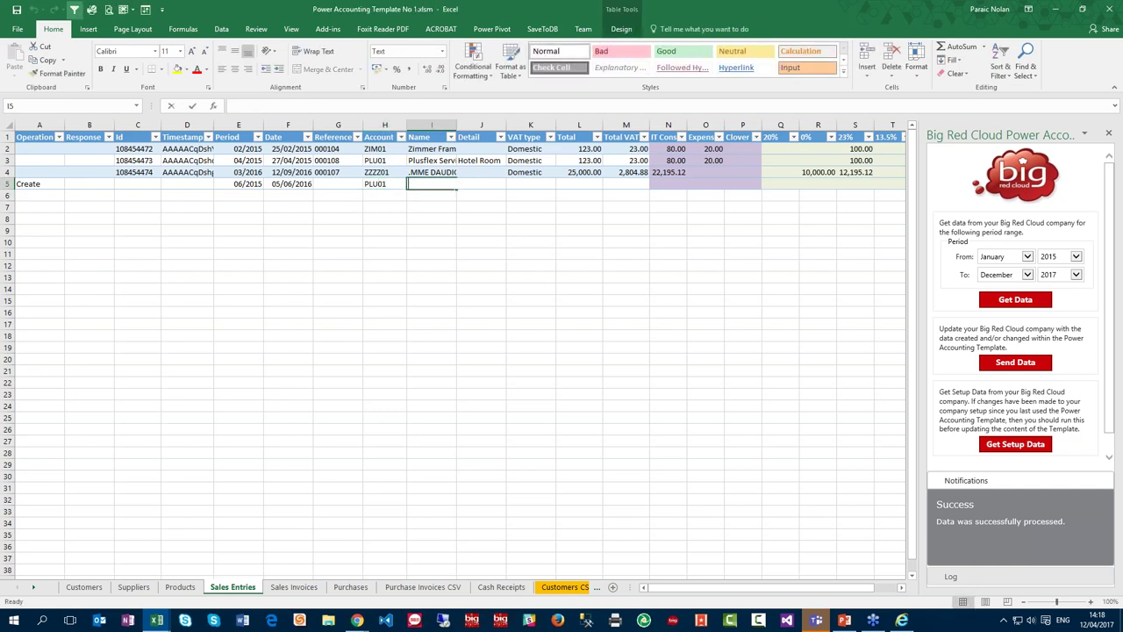
text(Plusflex Services)
key(Tab)
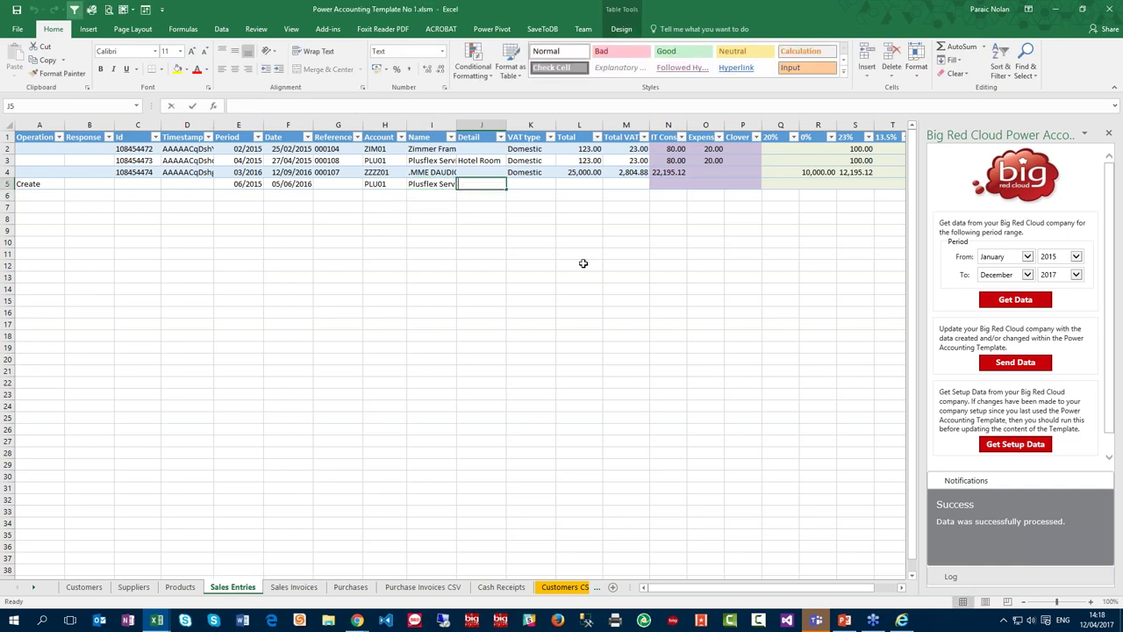
Enter New Sale as the Detail of row 5 and set its VAT type to Domestic
text(New Sale)
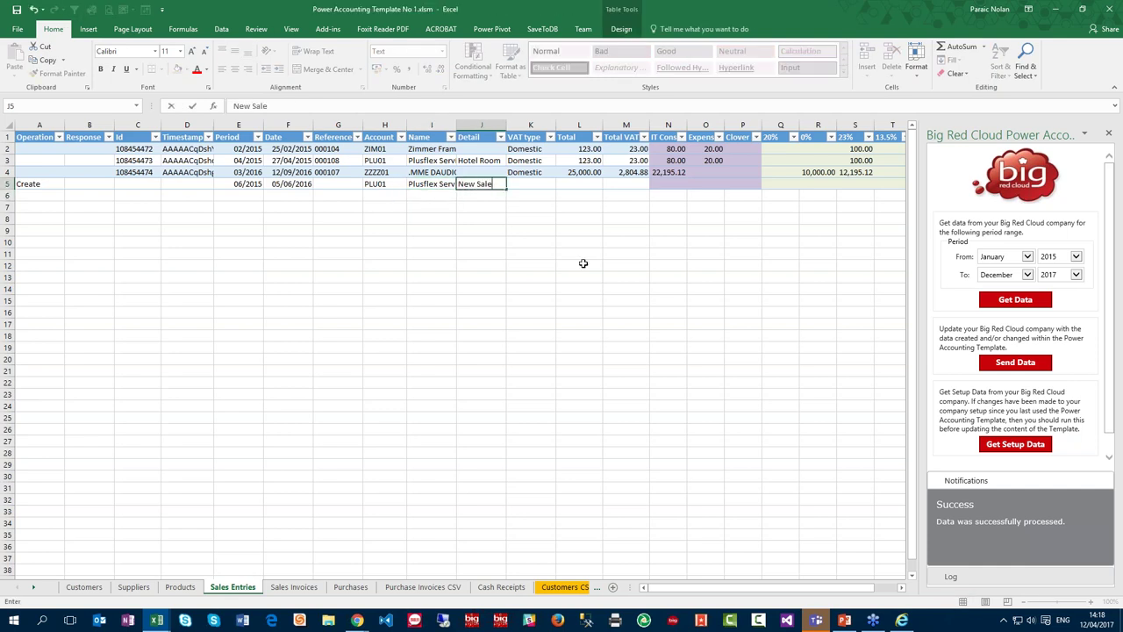
key(Tab)
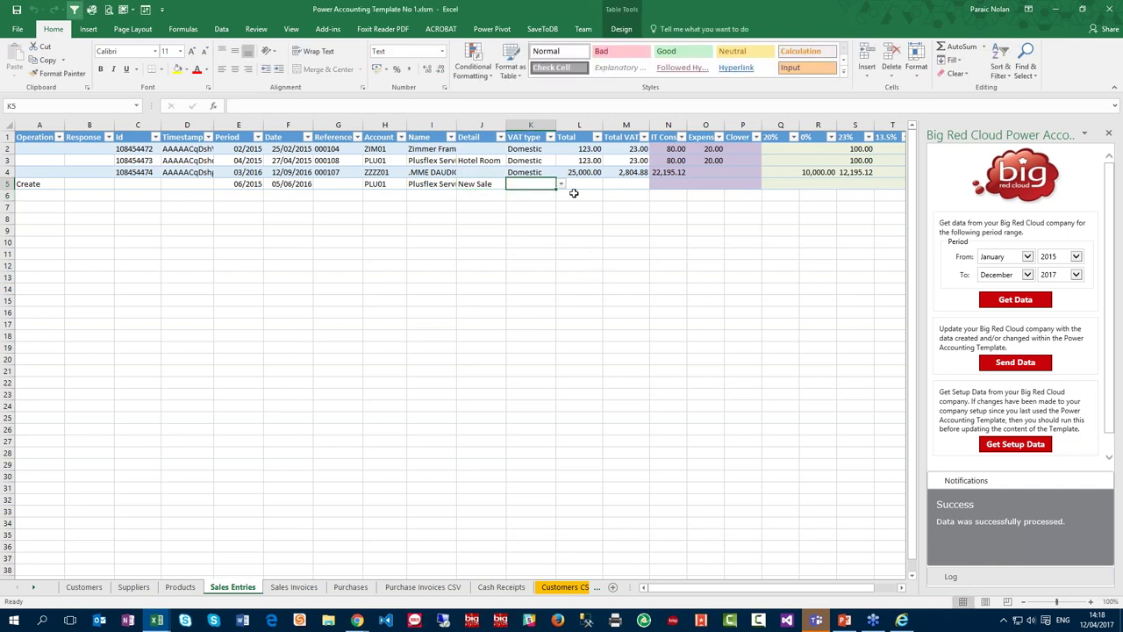
click(561, 185)
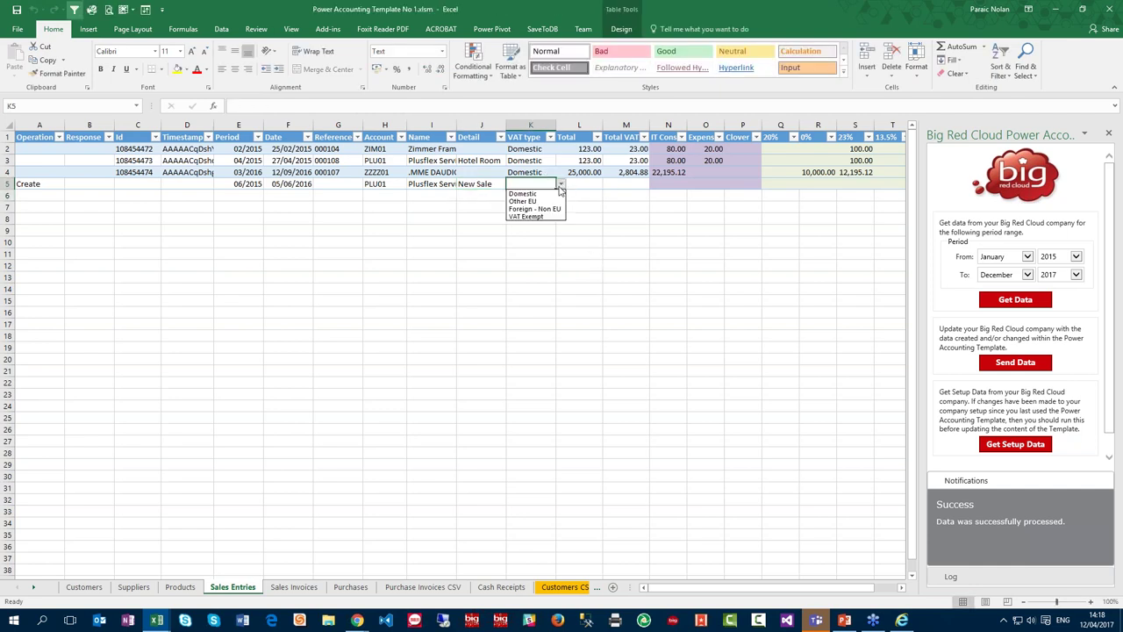
click(561, 184)
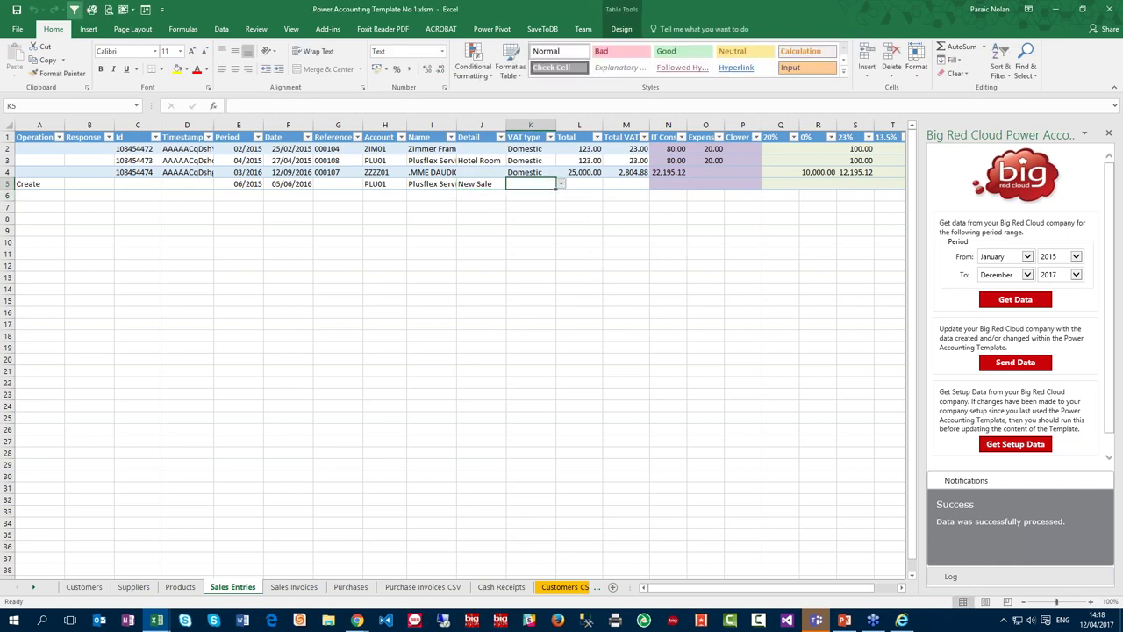
text(Domestic)
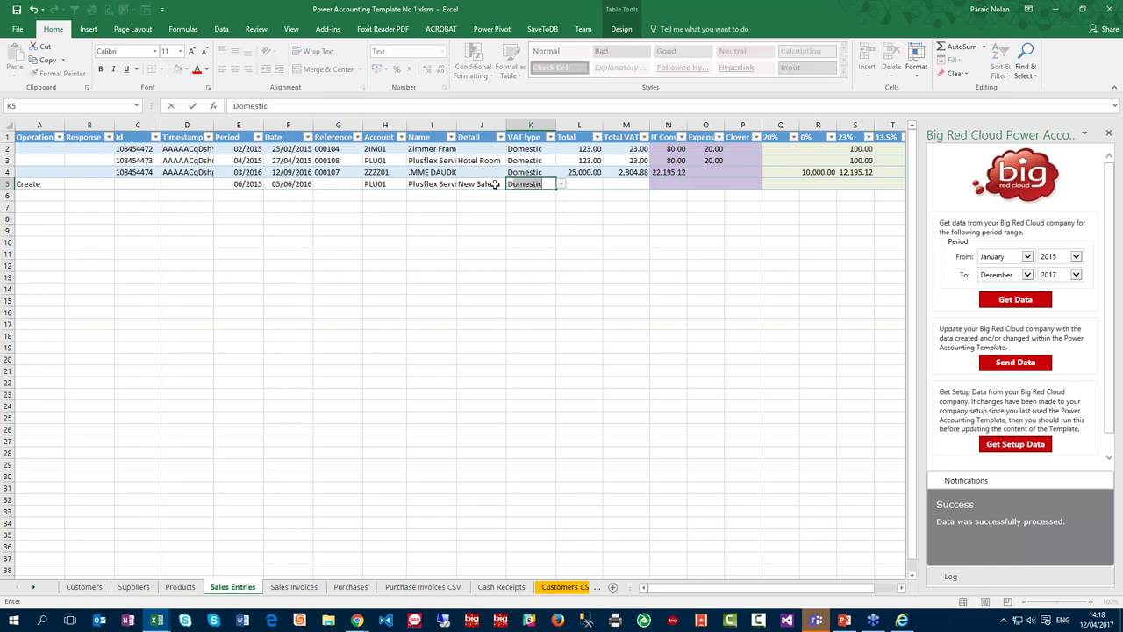
key(Tab)
key(Tab)
key(Tab)
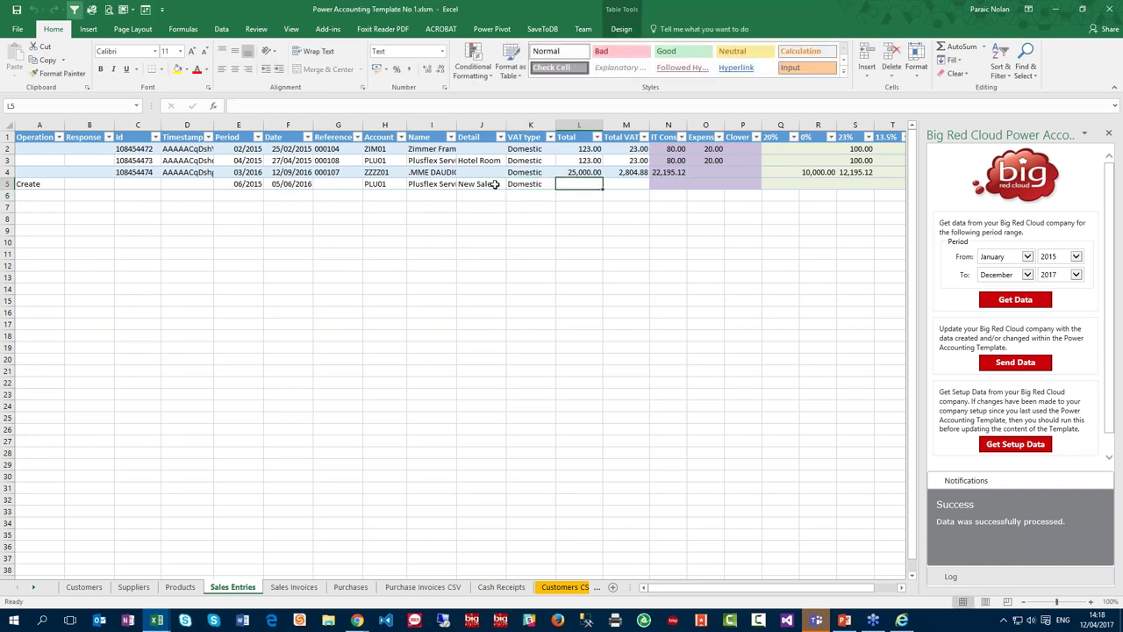
Enter a Total of 123 and a Total VAT of 23 for the sales entry in row 5
key(Left)
key(Left)
key(Left)
key(Right)
key(Right)
key(Left)
text(123)
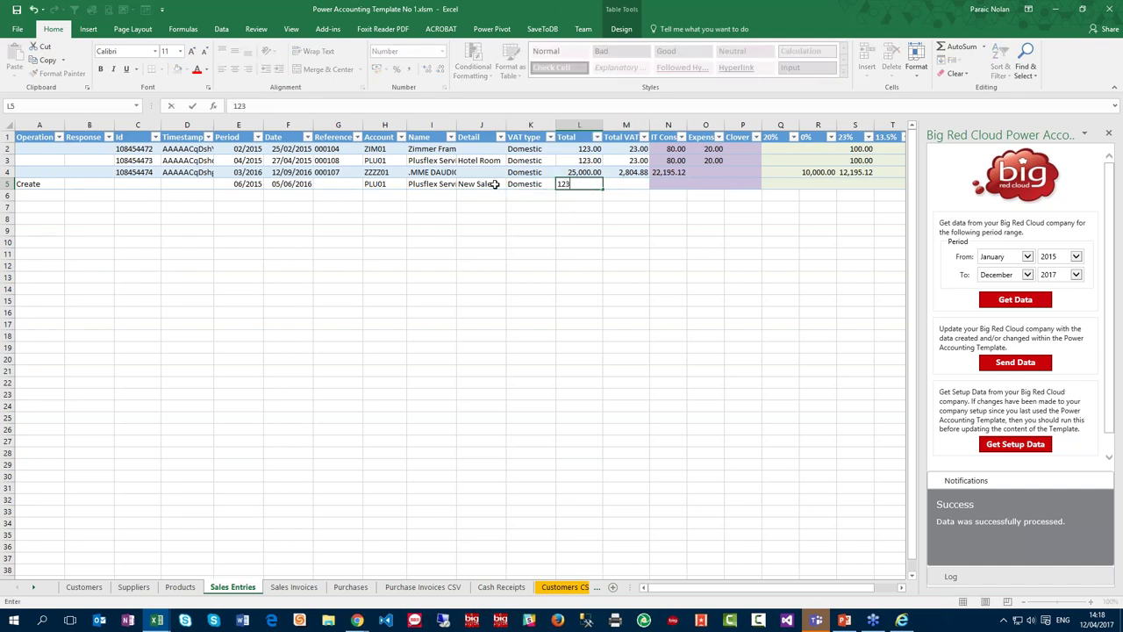
key(Tab)
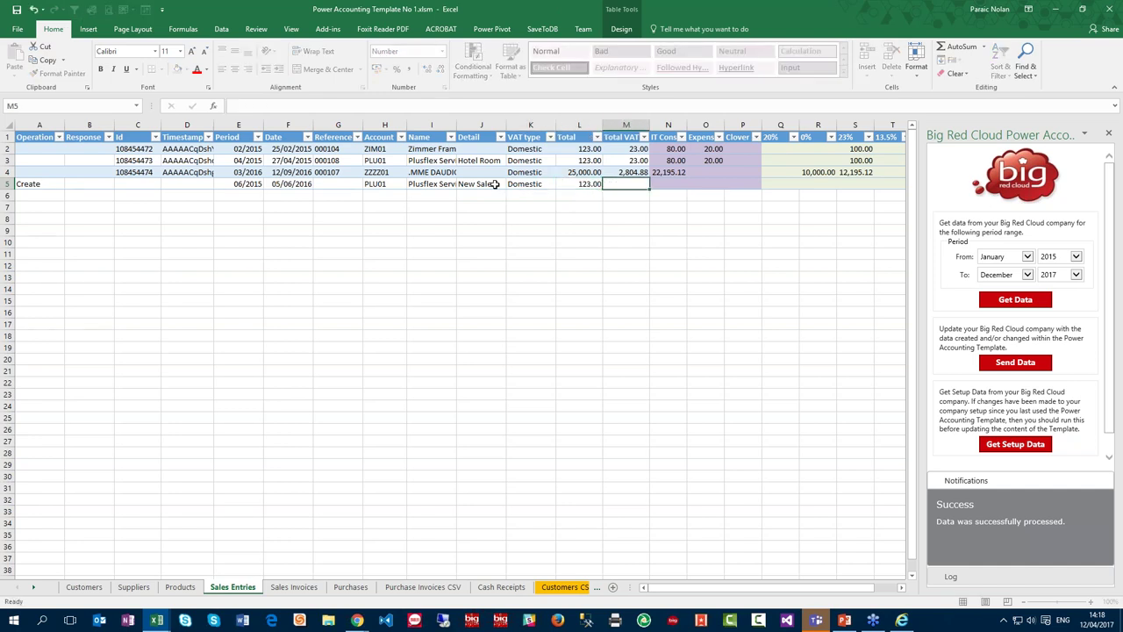
text(23)
key(Tab)
Allocate 100 to the Expenses analysis column of the sales entry in row 5
key(Tab)
key(shift+Tab)
key(Tab)
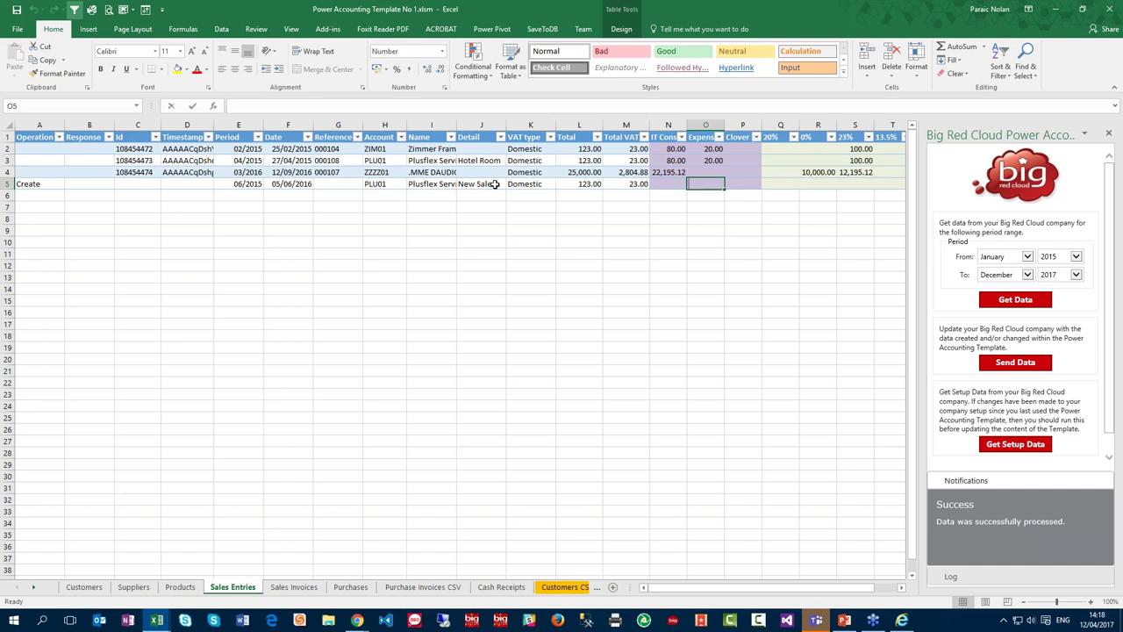
text(100)
key(Tab)
key(Tab)
key(Tab)
key(Tab)
key(Tab)
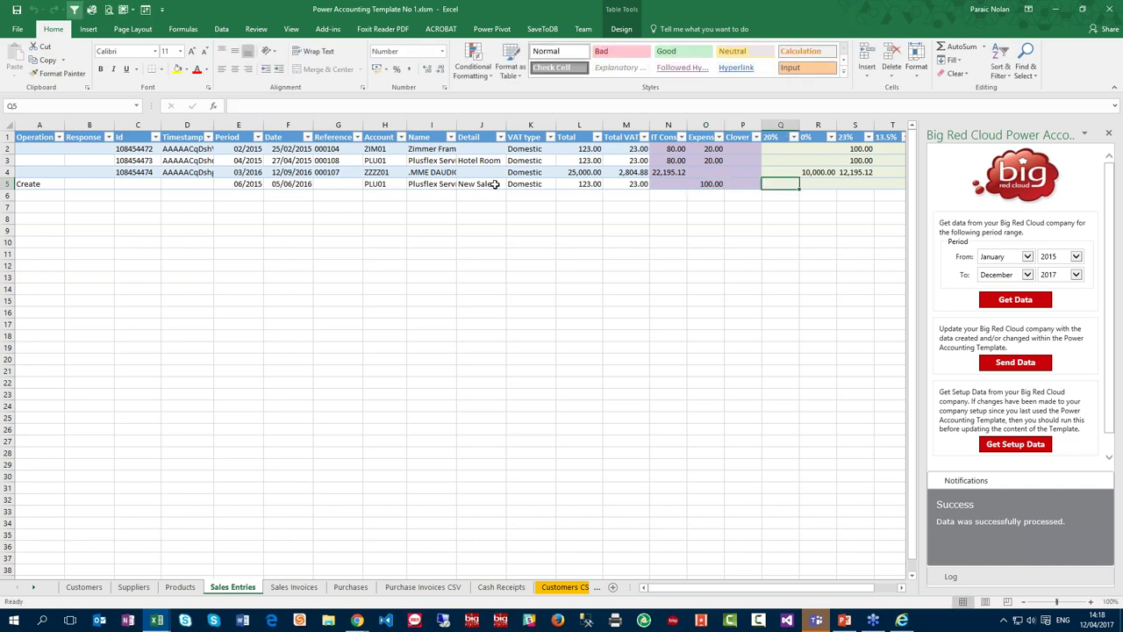
key(Tab)
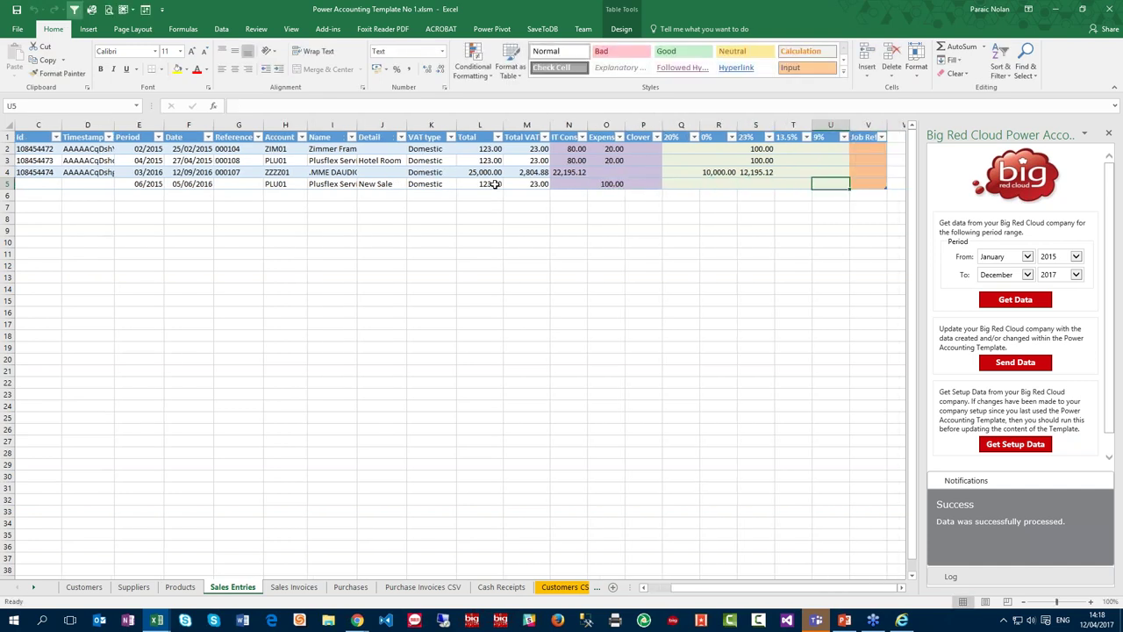
Enter 100 in the 23% VAT rate column of row 5 and move on to its Job Ref cell
key(Left)
key(Left)
key(F2)
text(100)
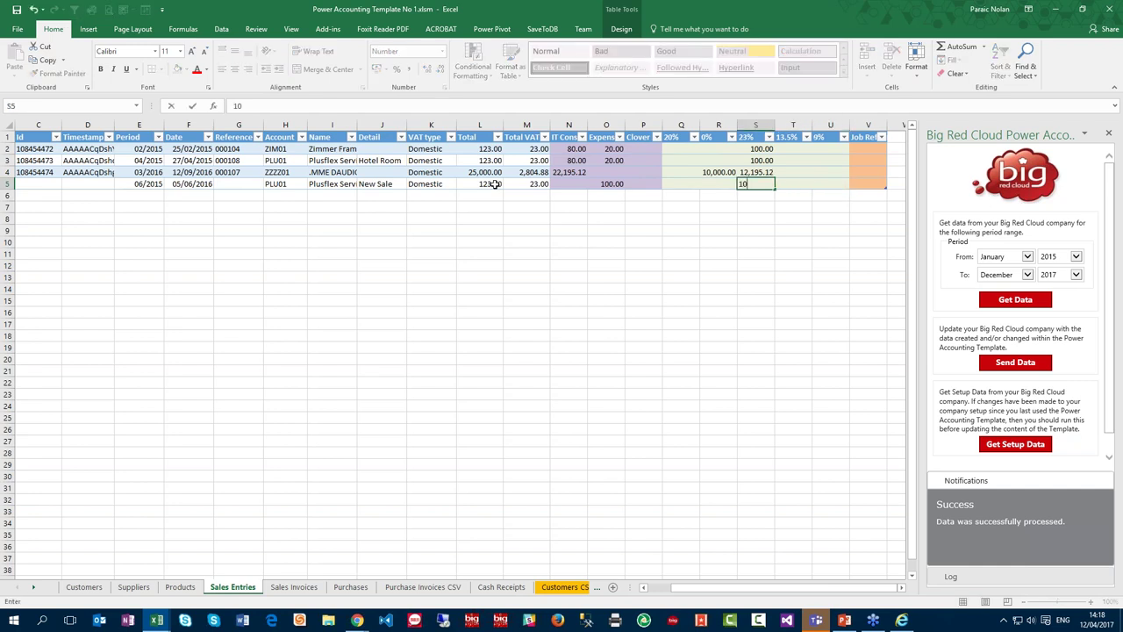
key(Tab)
key(Tab)
key(Tab)
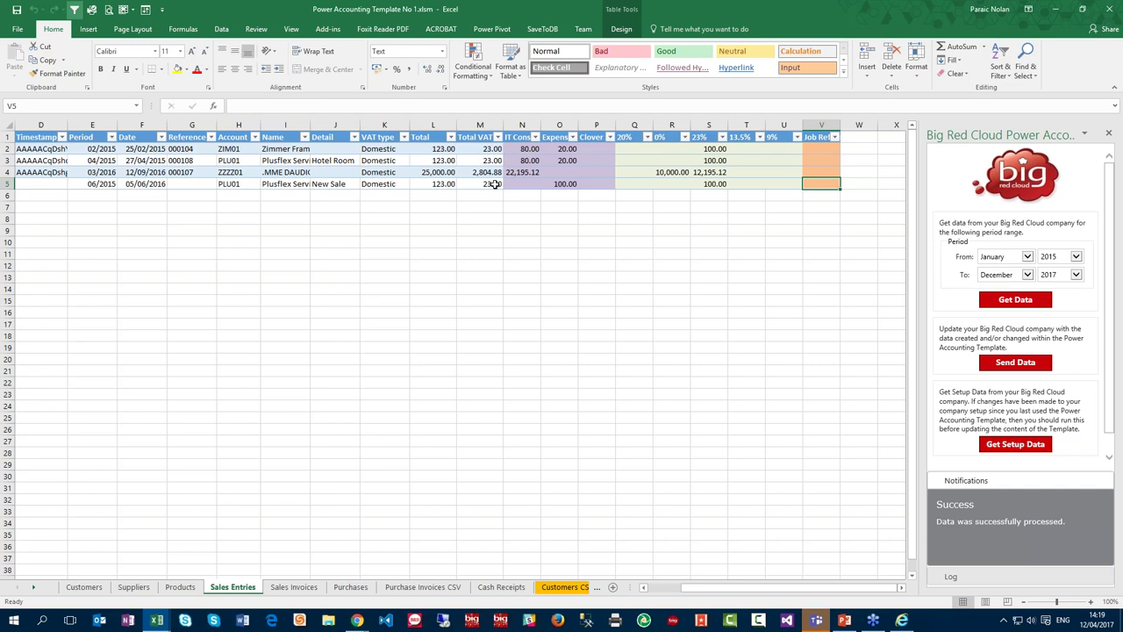
Enter J1001 as the Job Ref of the new sales entry in row 5
key(Up)
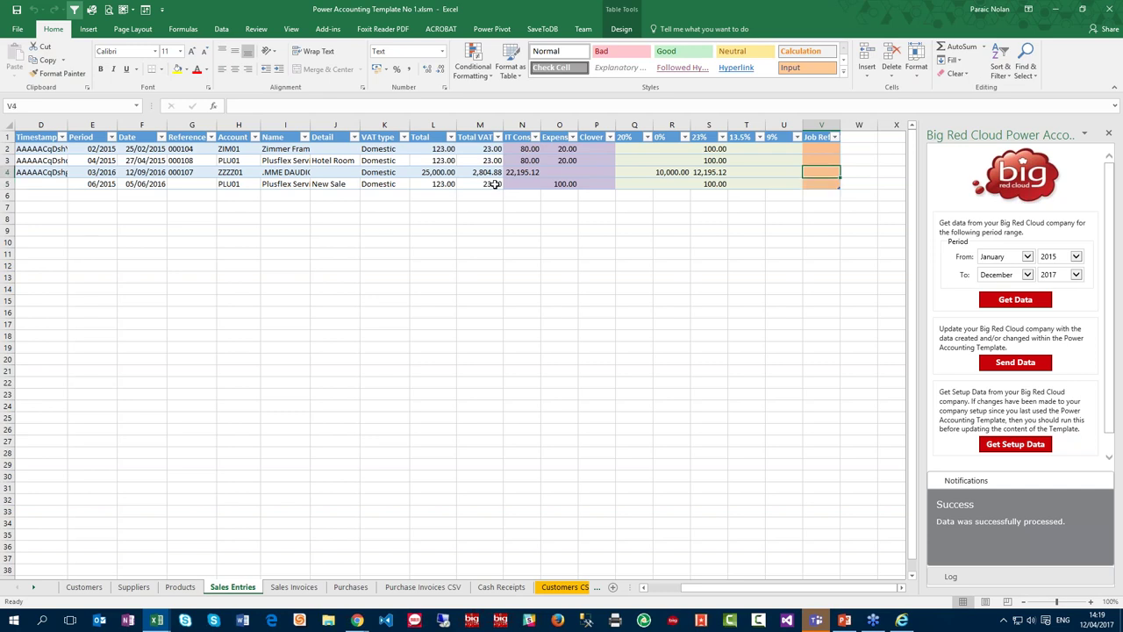
key(Down)
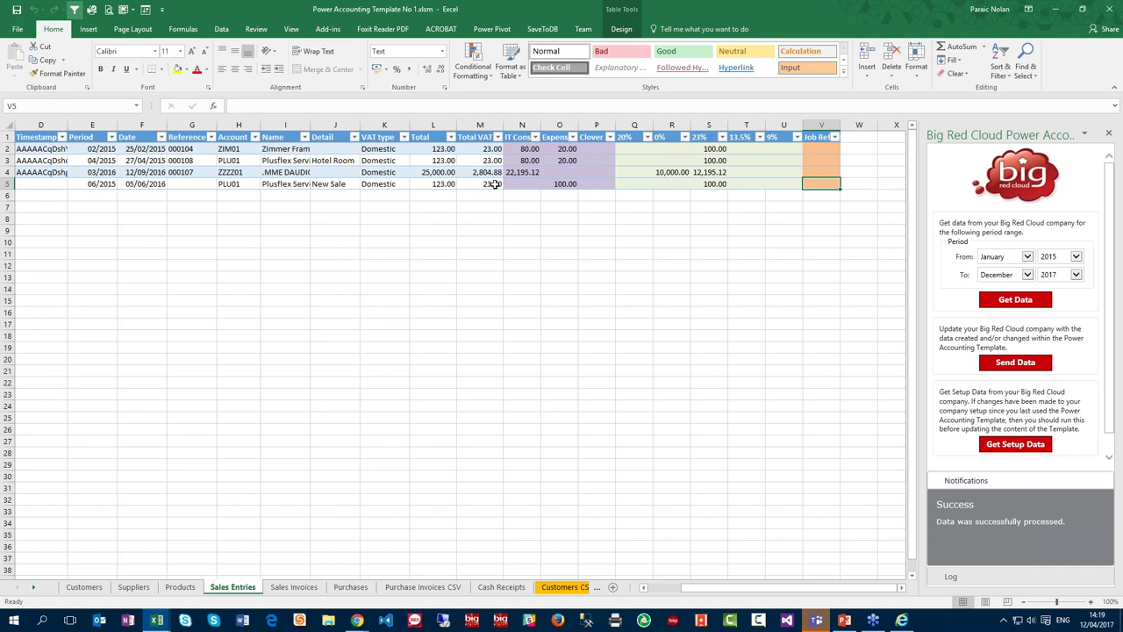
text(J1001)
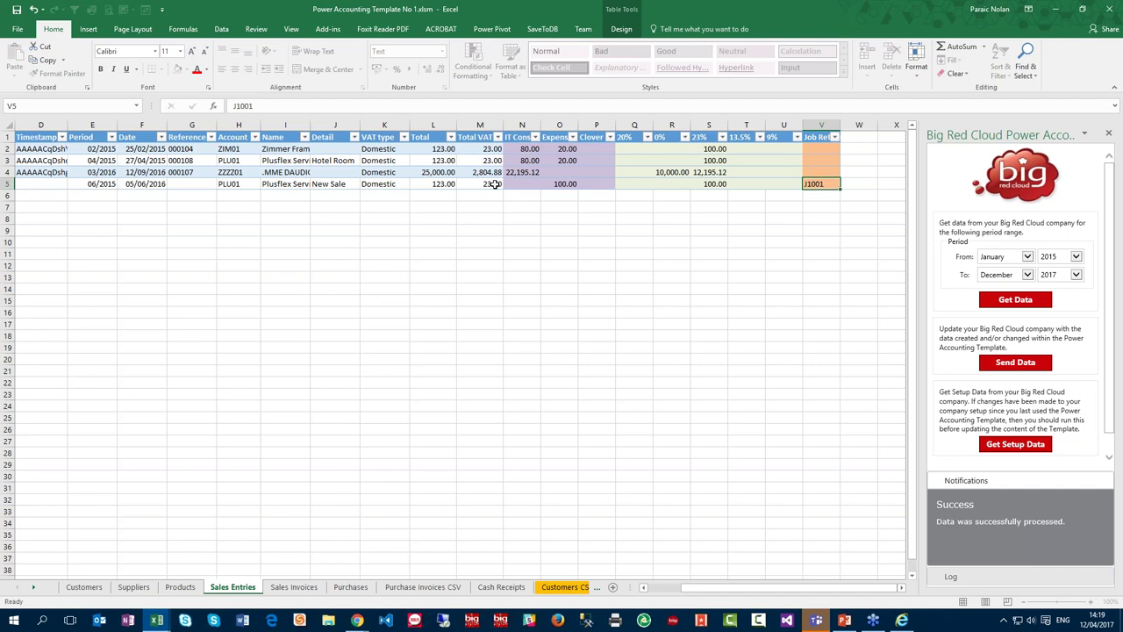
key(Return)
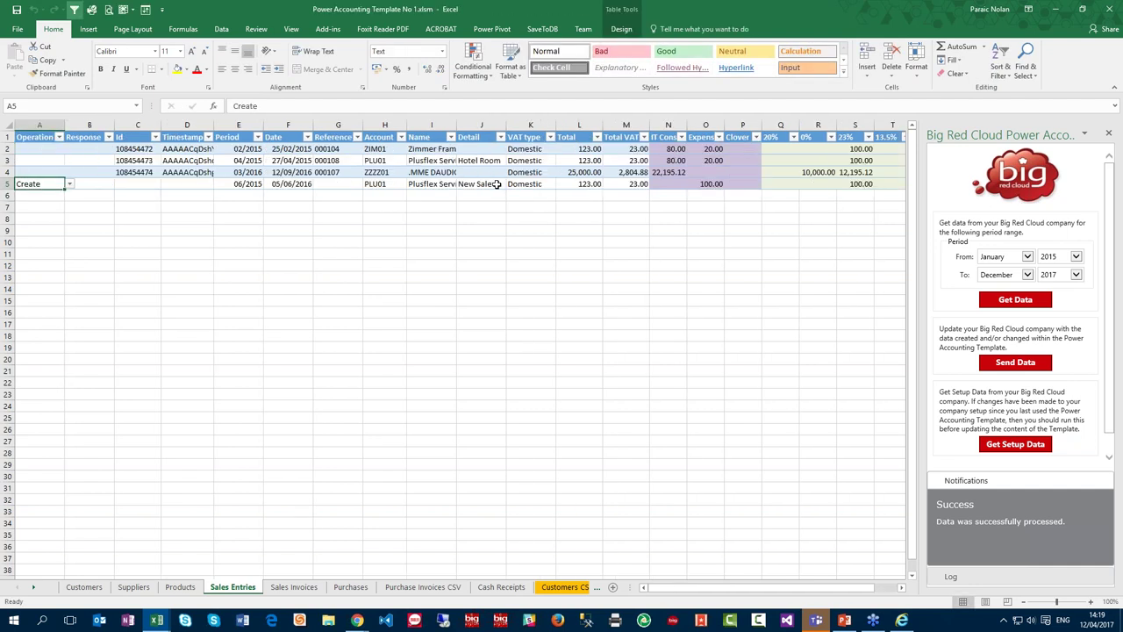
Send the new sales entry to the Big Red Cloud company and confirm saving the changed data
click(1009, 365)
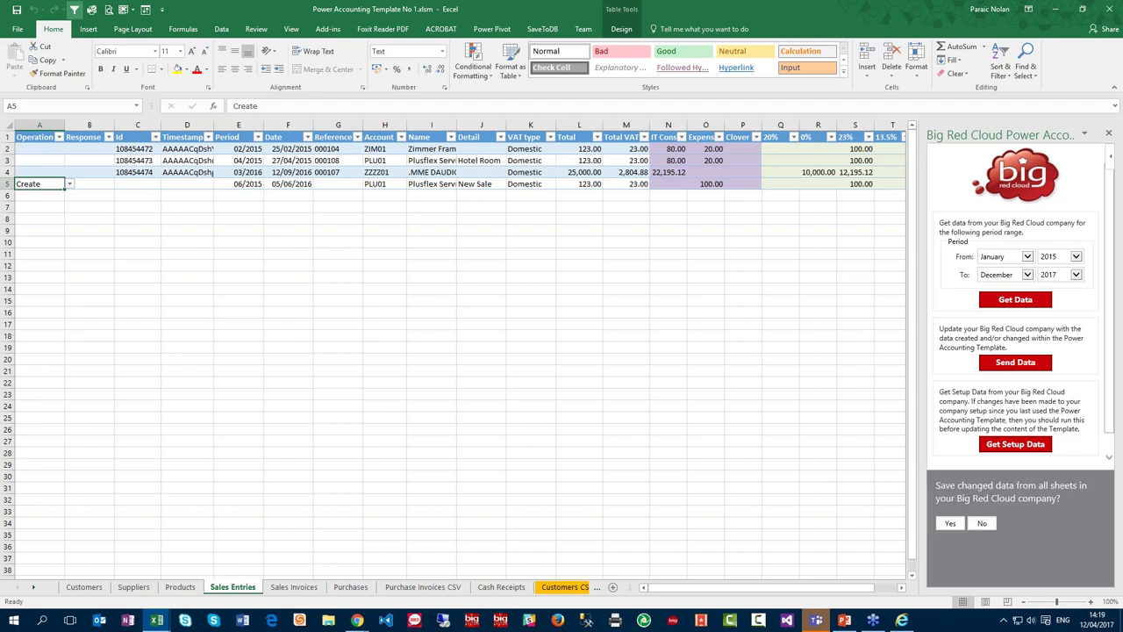
click(949, 523)
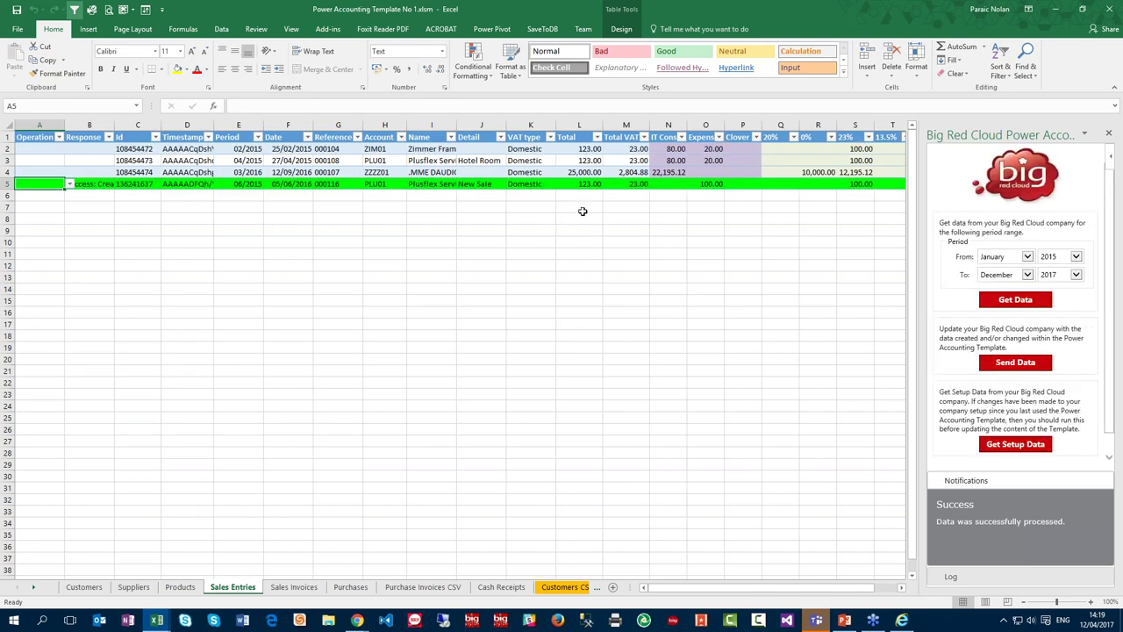
click(673, 197)
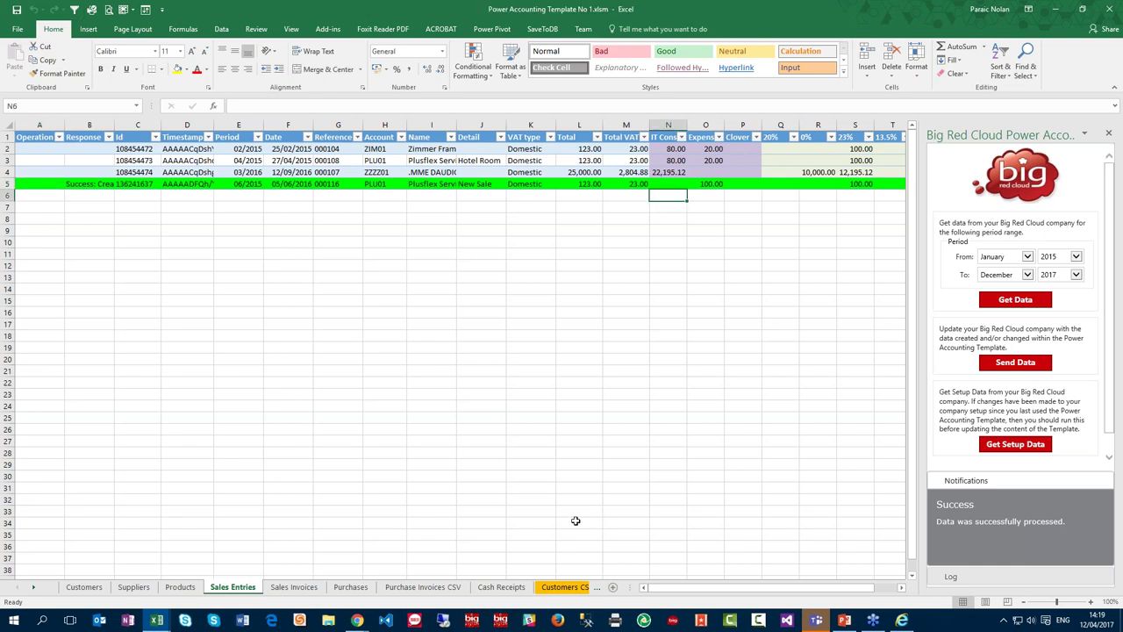
Switch to Big Red Cloud in Chrome and view the details of the June 2015 sales book entry
key(alt+Tab)
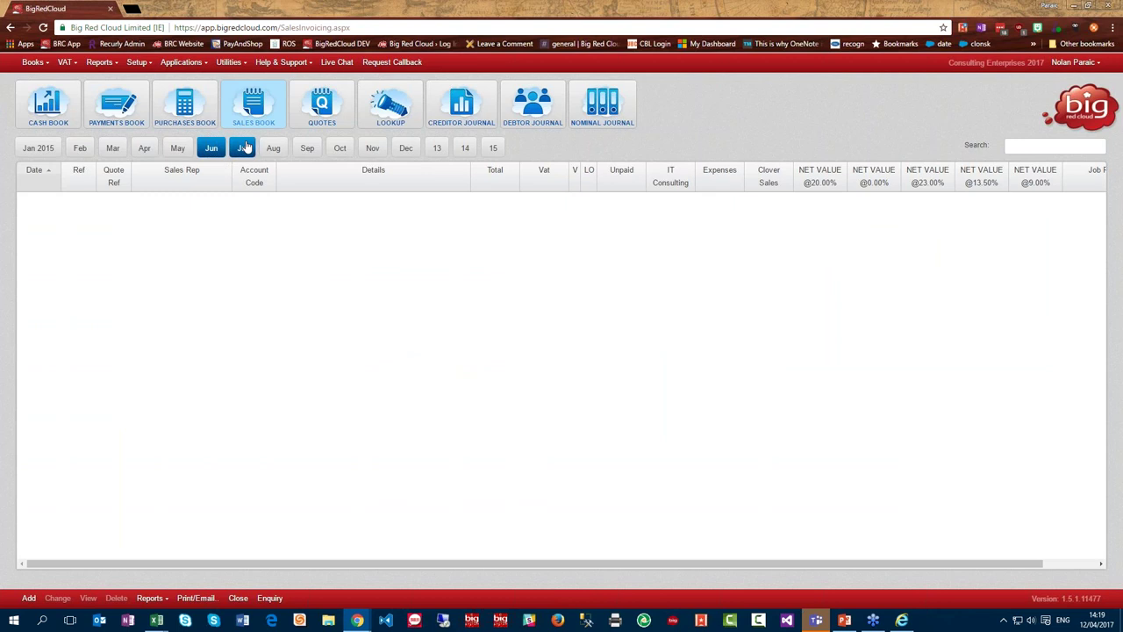
click(244, 148)
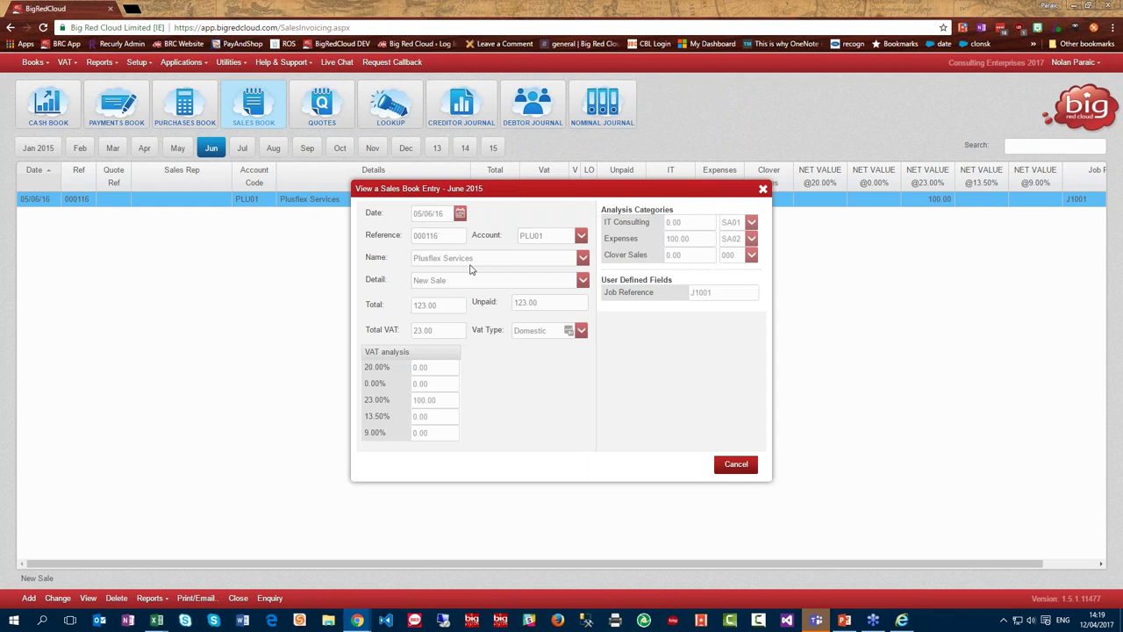
click(748, 465)
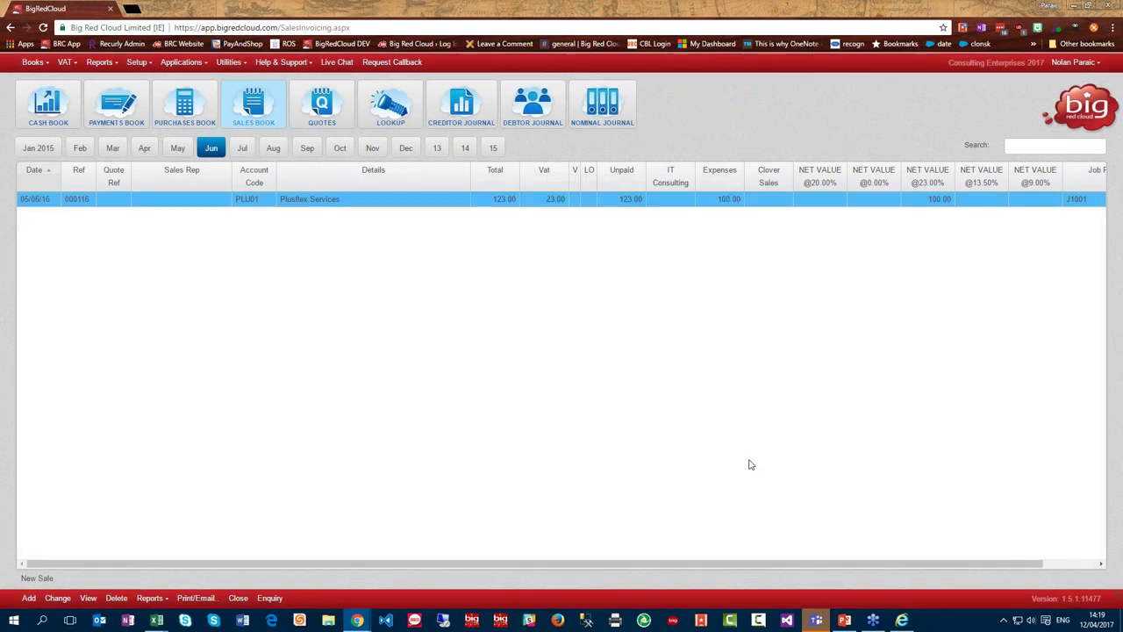
Open the June sales book entry for changing and set its Total to 1230, Total VAT to 230 and 23% VAT analysis to 1000
click(89, 597)
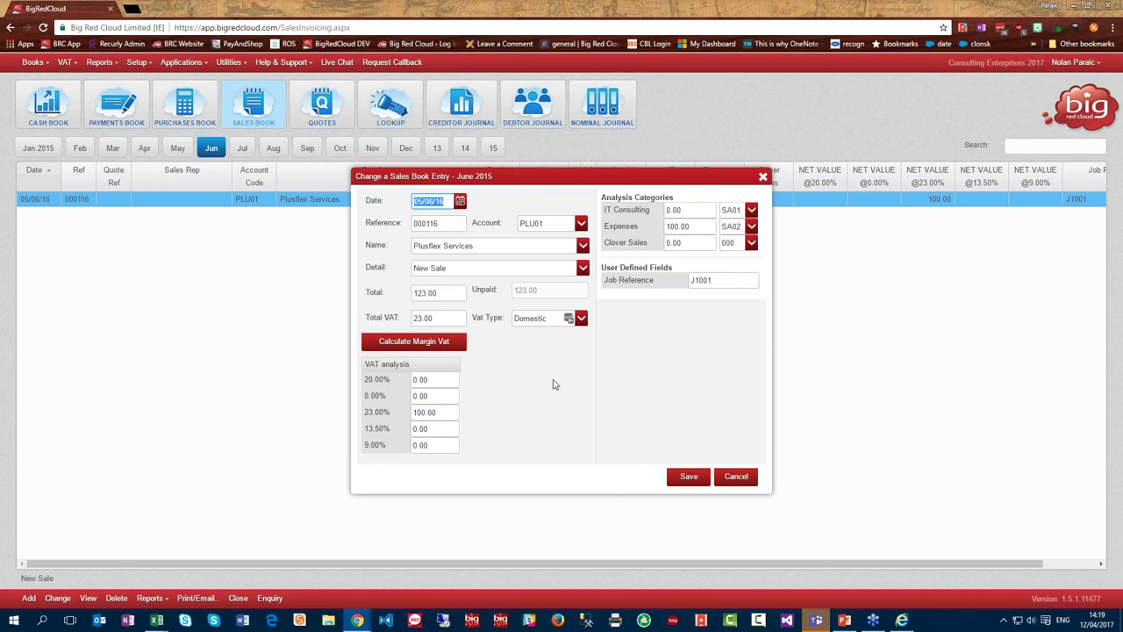
click(443, 296)
text(1230)
key(Tab)
key(BackSpace)
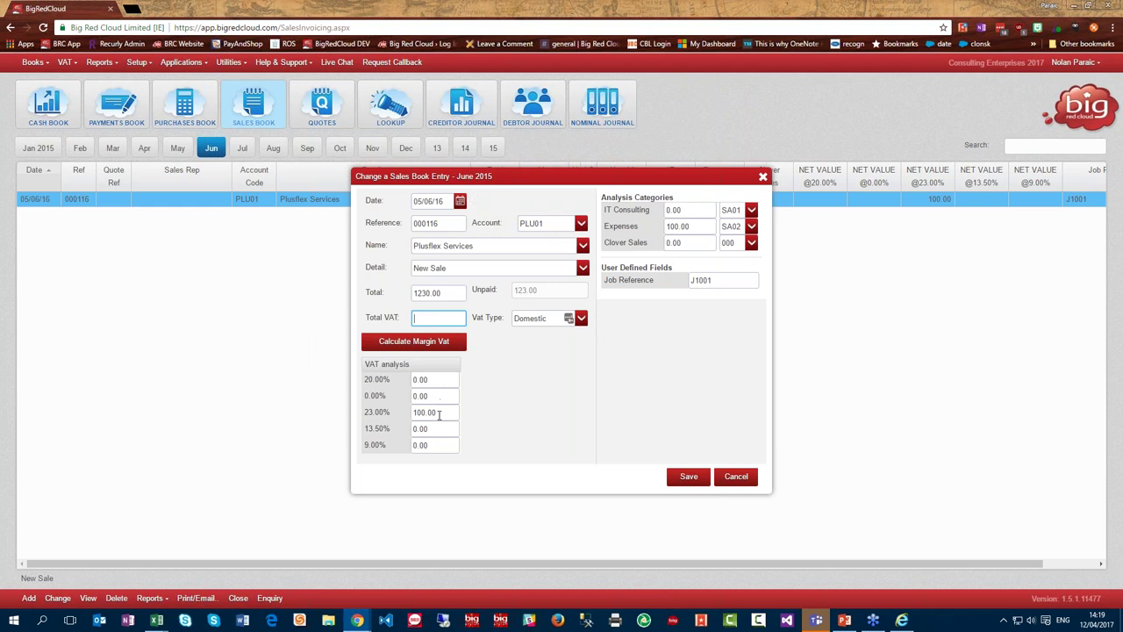
click(441, 413)
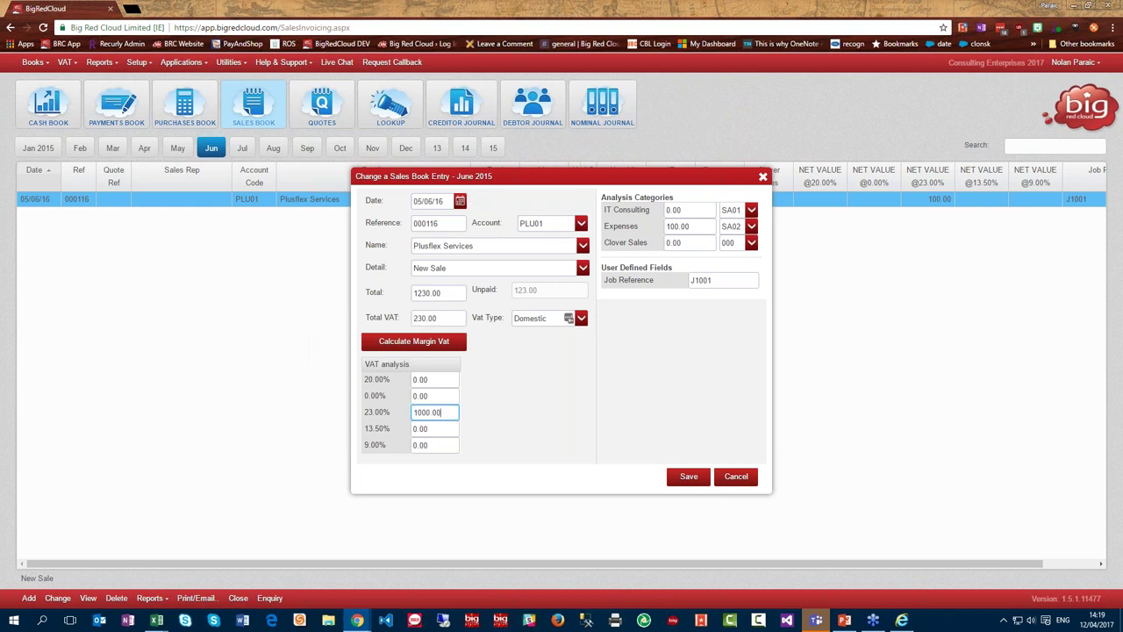
Allocate 800 to IT Consulting and 200 to Expenses in the sales book entry and save it
click(685, 228)
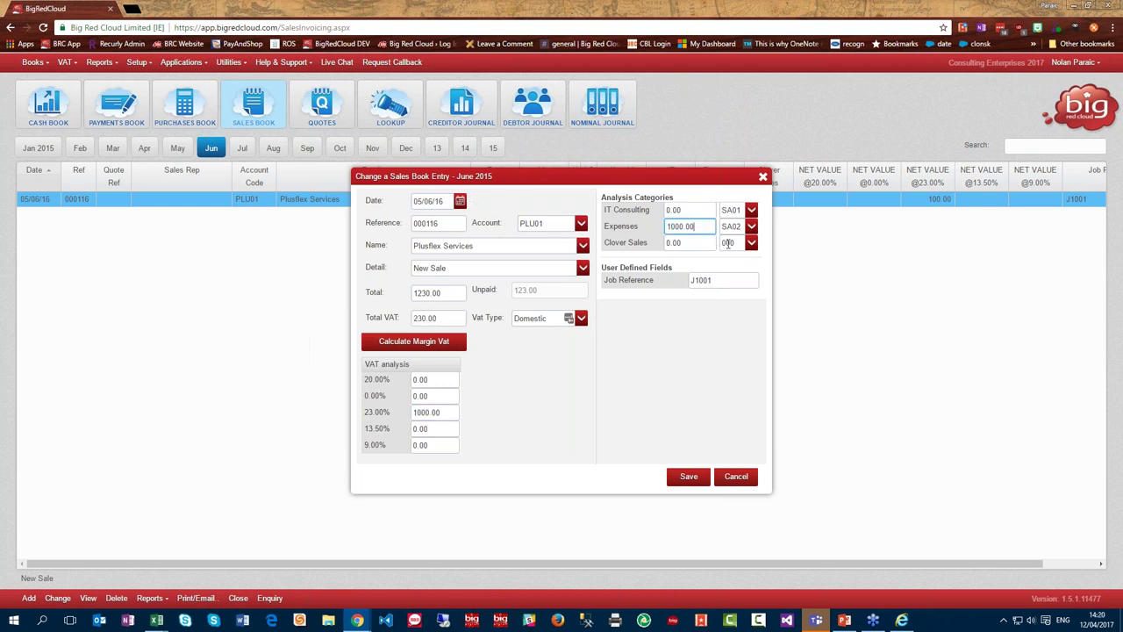
click(689, 209)
text(8)
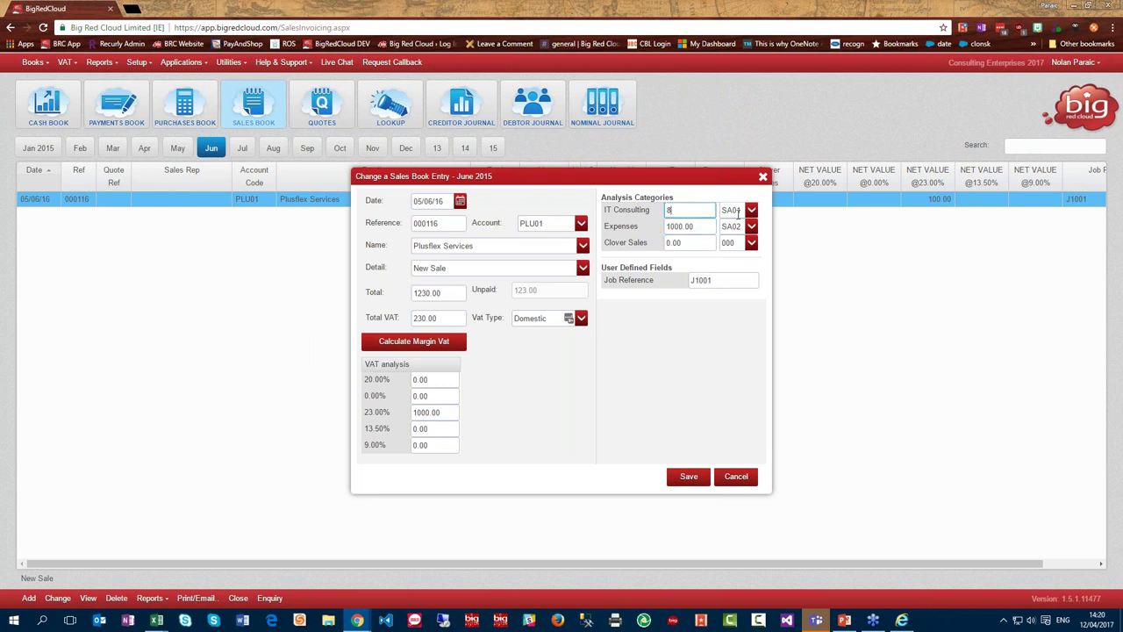
text(00)
key(Tab)
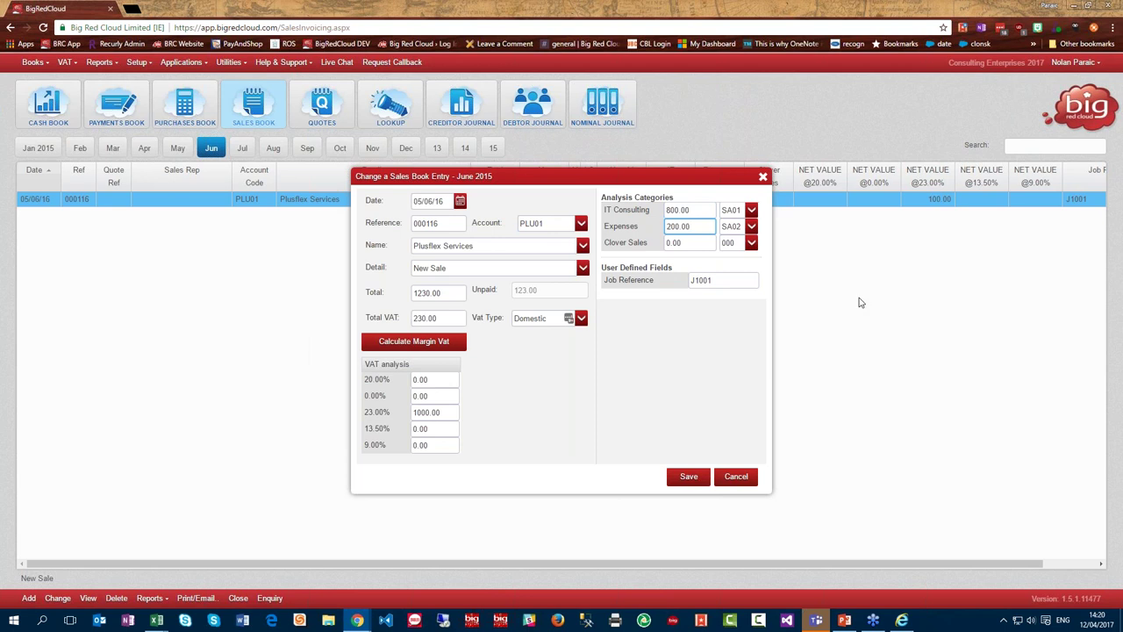
click(691, 478)
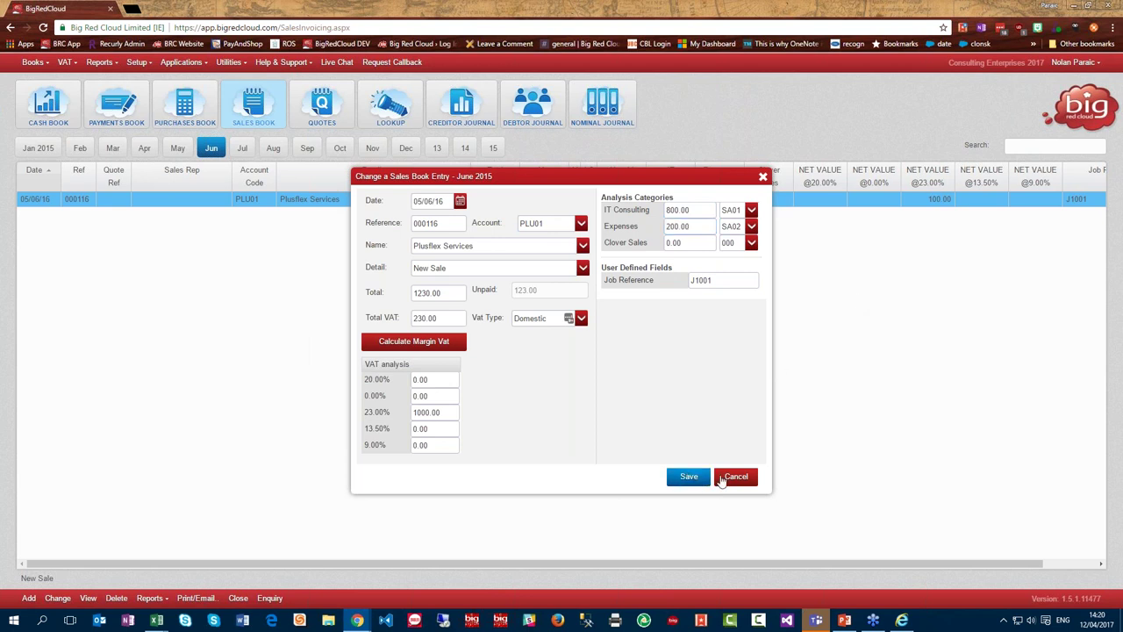
Switch back to the Power Accounting template in Excel and reload the company data, confirming the request
key(alt+Tab)
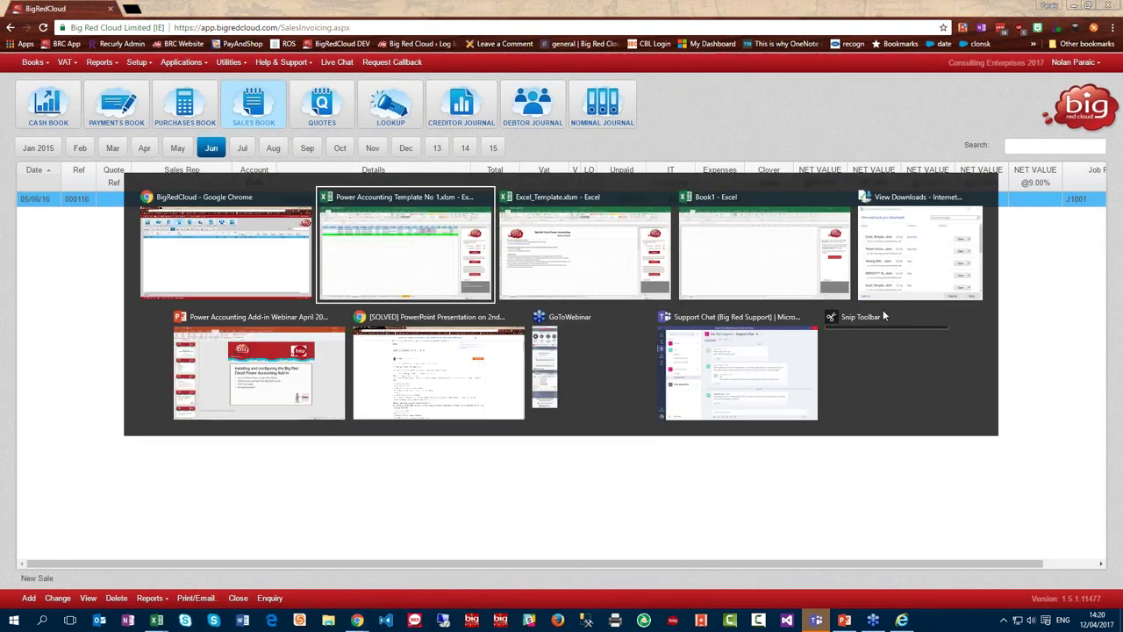
key(alt+Tab)
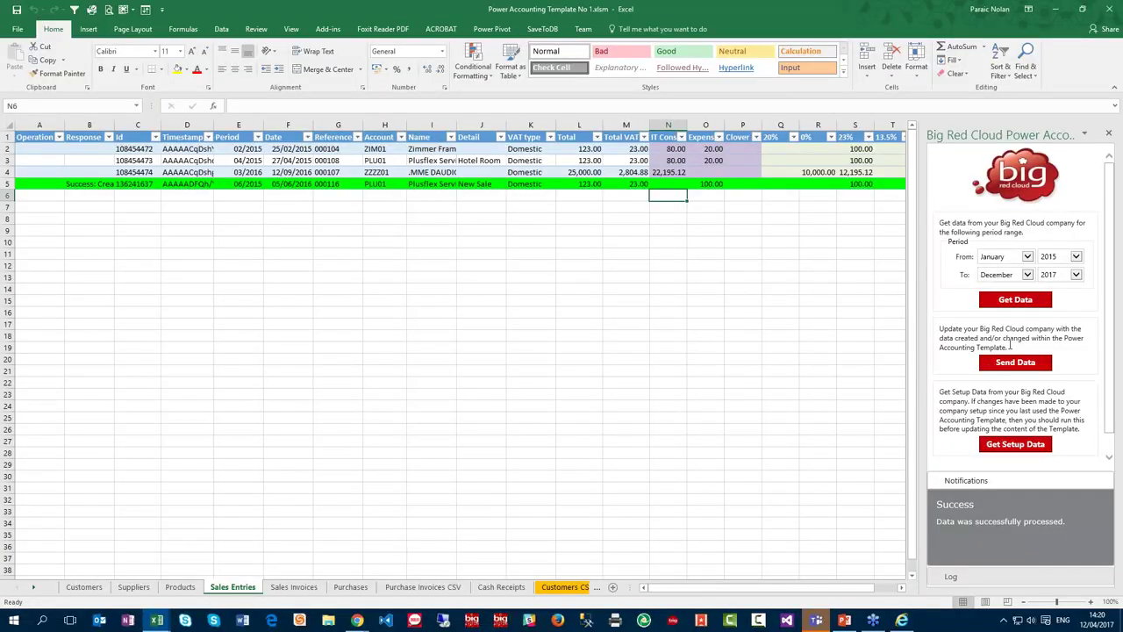
click(1014, 300)
click(951, 523)
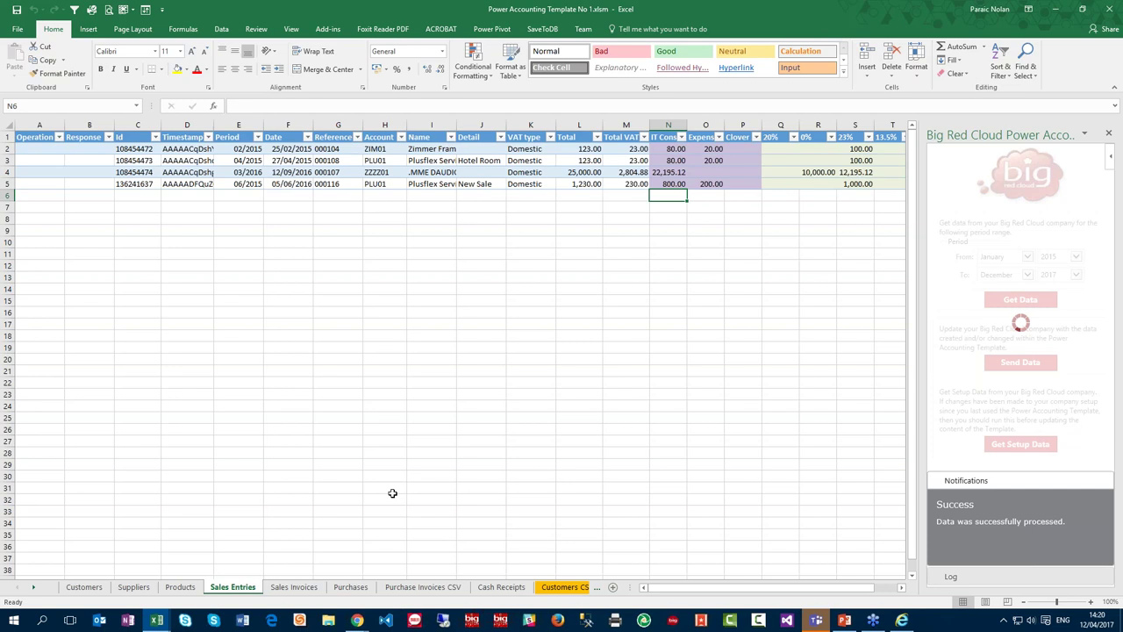
Examine the reloaded totals, analysis amounts, VAT rate amounts and Job Ref of the sales entry in row 5
click(665, 184)
key(Left)
key(Left)
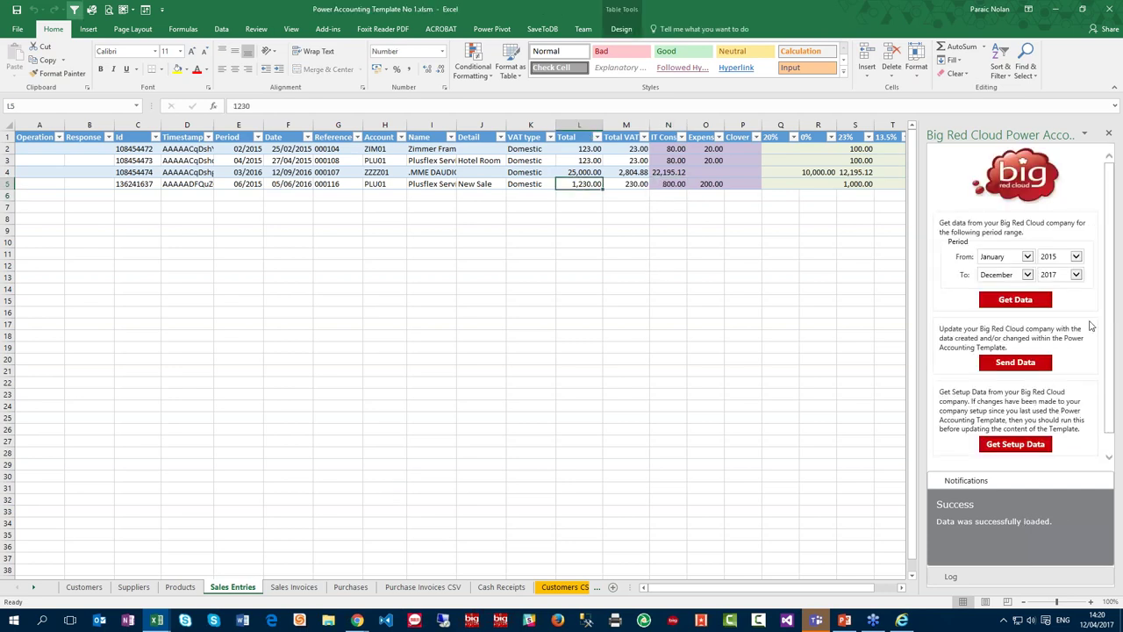
key(Right)
key(Right)
key(Right)
key(Right)
key(Right)
key(Right)
key(Right)
key(Right)
key(Right)
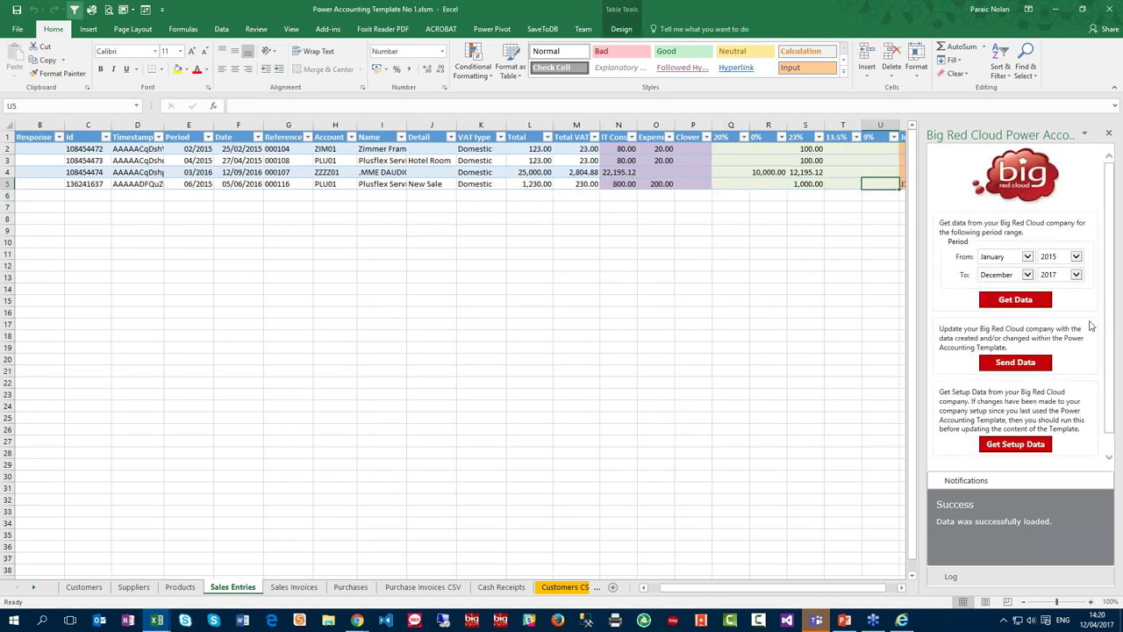
key(Right)
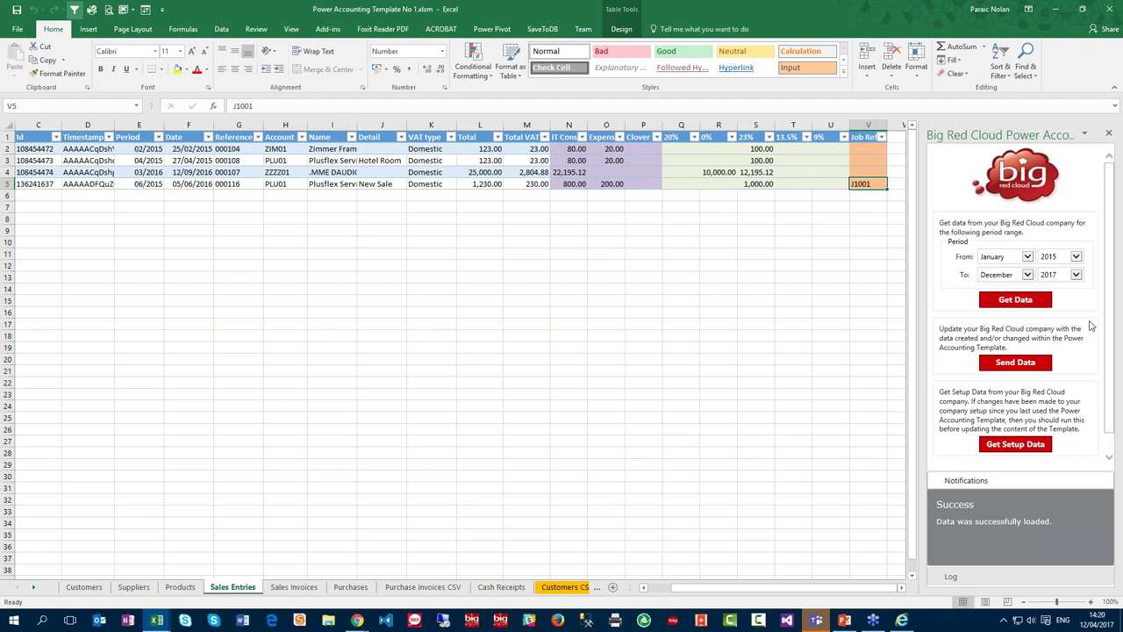
Clear the 23% VAT rate amount in row 5 and enter 1000 in its 13.5% column instead
key(Home)
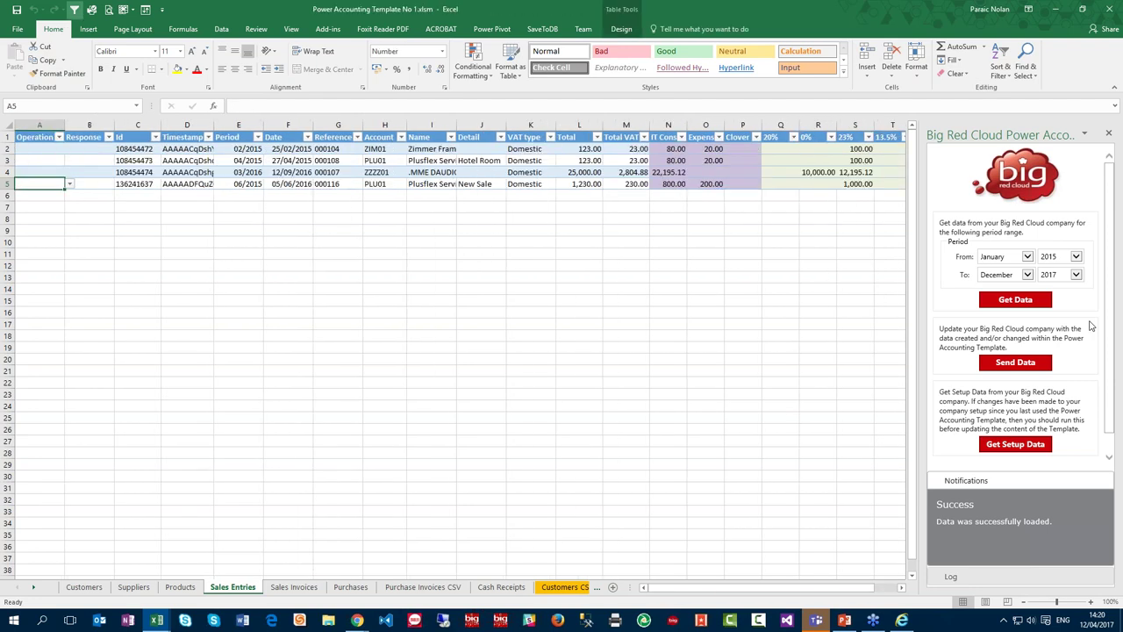
key(Right)
key(Right)
key(Right)
key(Right)
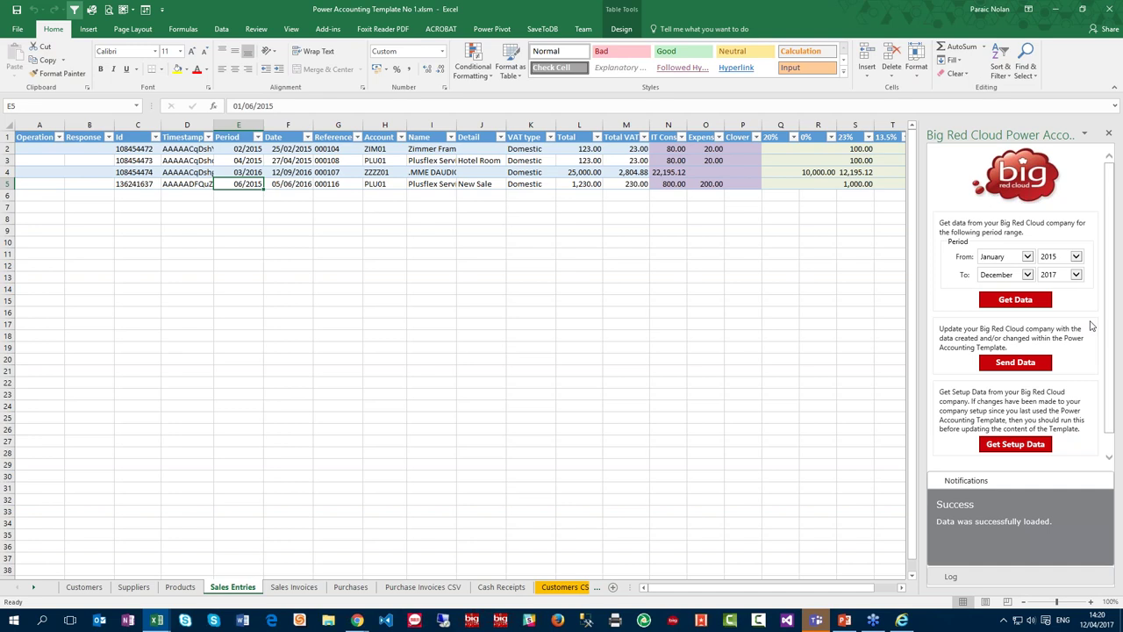
key(Right)
key(Right)
key(Right)
key(Right)
key(Right)
key(Right)
key(Right)
key(Right)
key(Right)
key(Right)
key(Right)
key(Right)
key(Right)
key(Right)
key(Right)
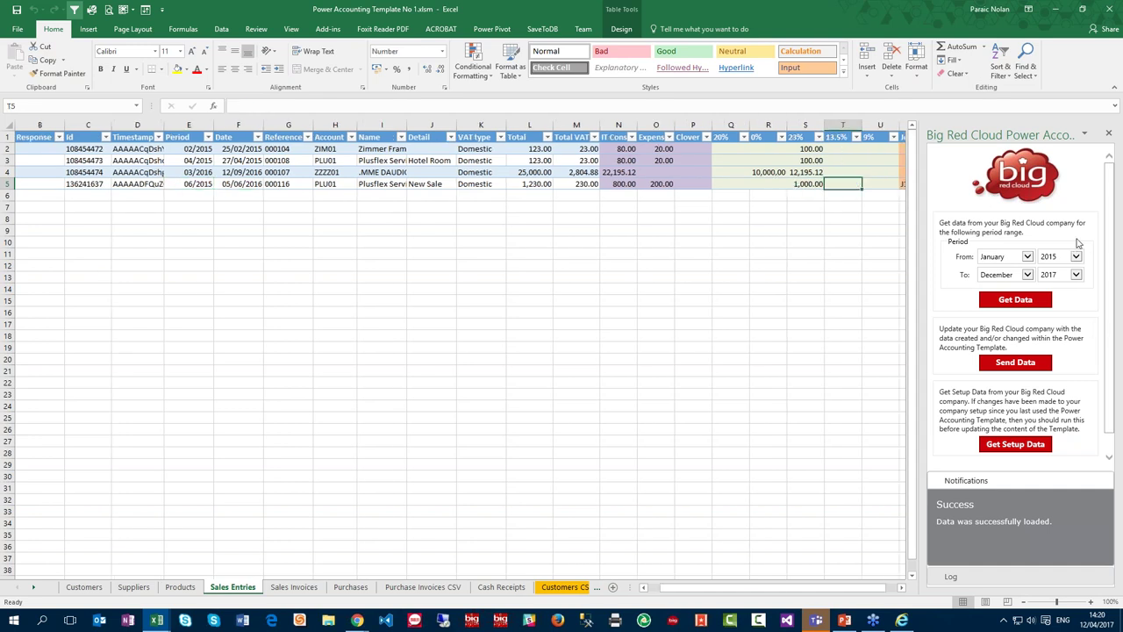
key(Right)
key(Right)
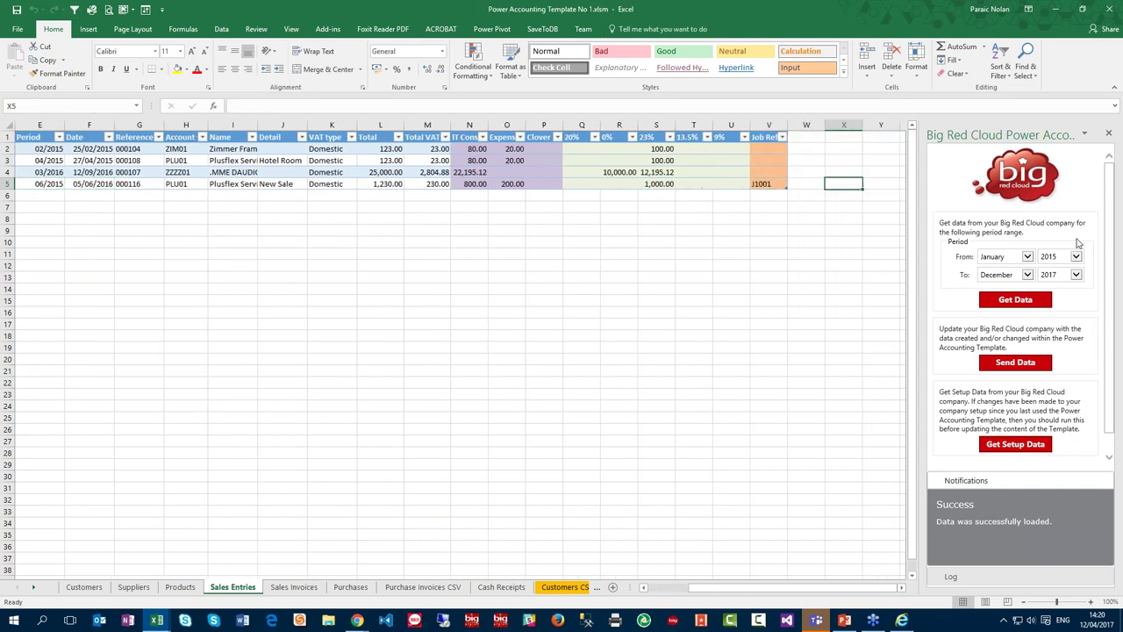
key(Left)
key(Left)
key(Left)
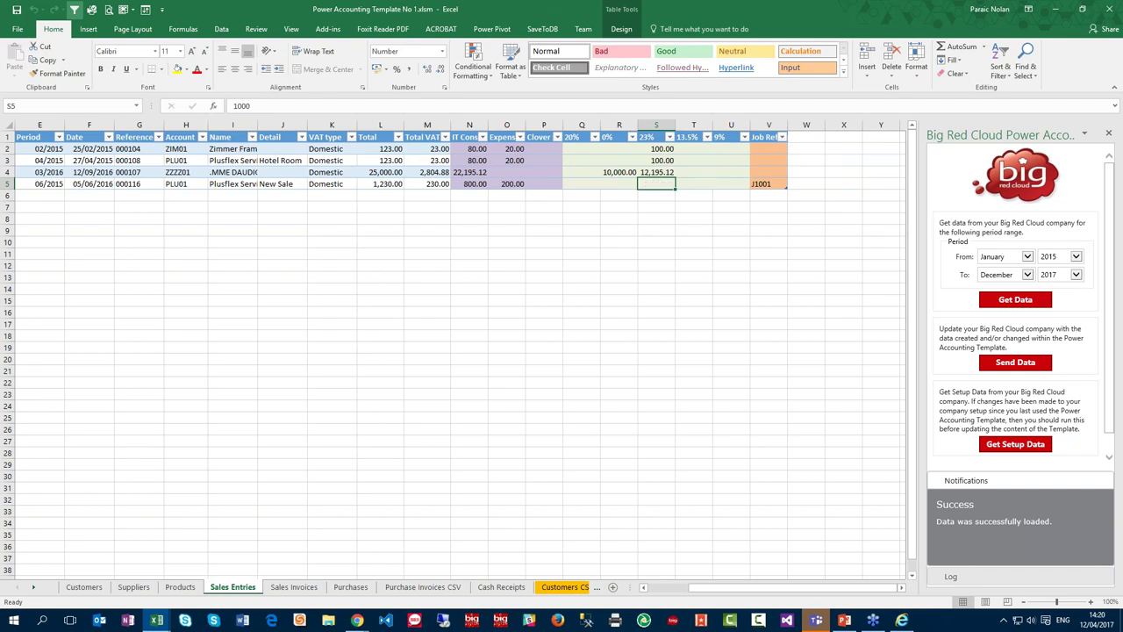
key(Right)
text(1000)
key(ctrl+Return)
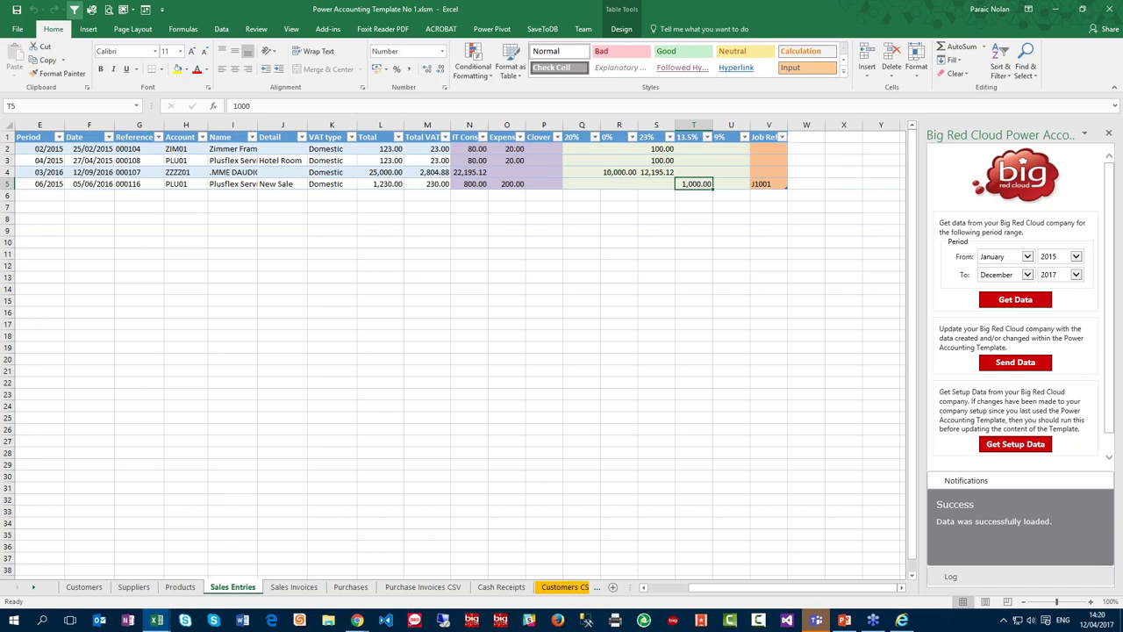
Check the Operation and Response cells of row 5, send the updated entry to the company and confirm saving it
key(Left)
key(Left)
key(Left)
key(Left)
key(Left)
key(Left)
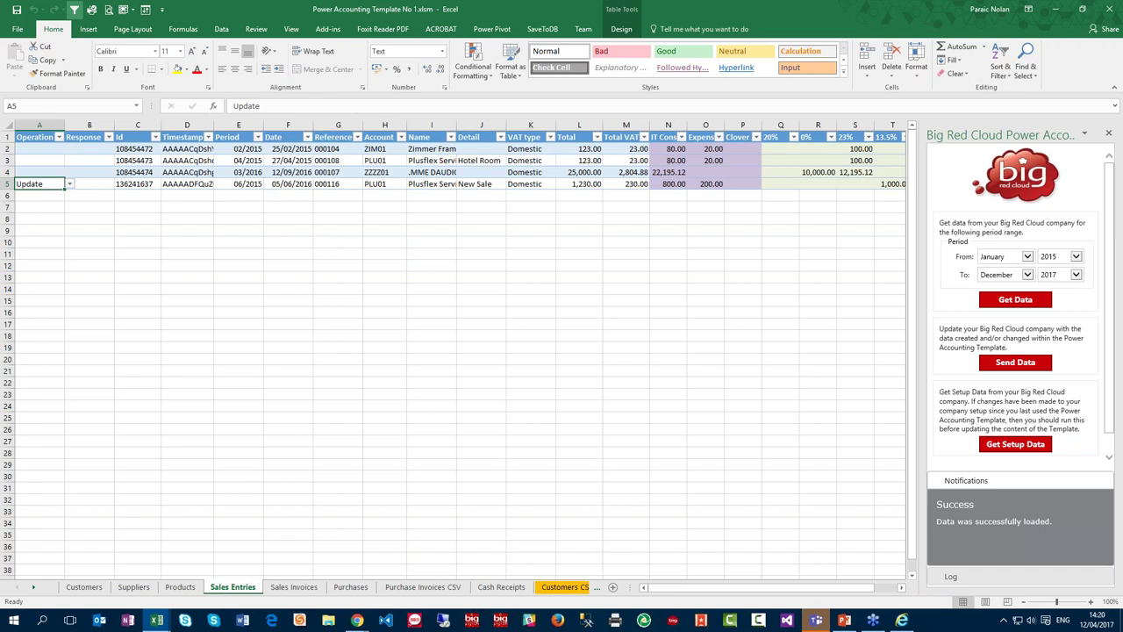
click(89, 183)
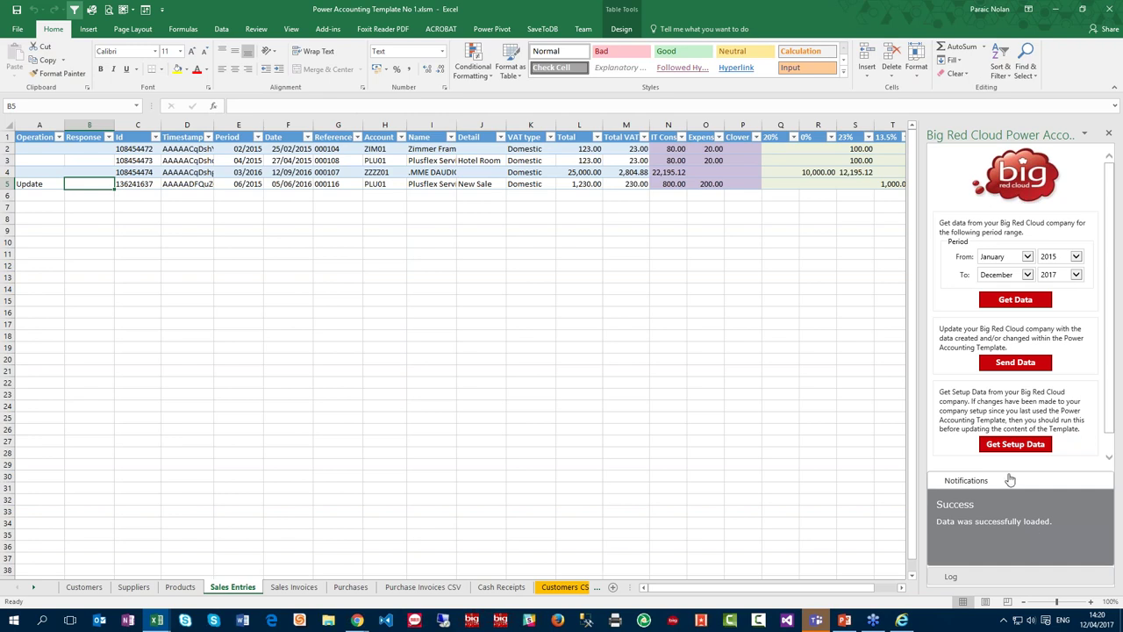
click(1008, 365)
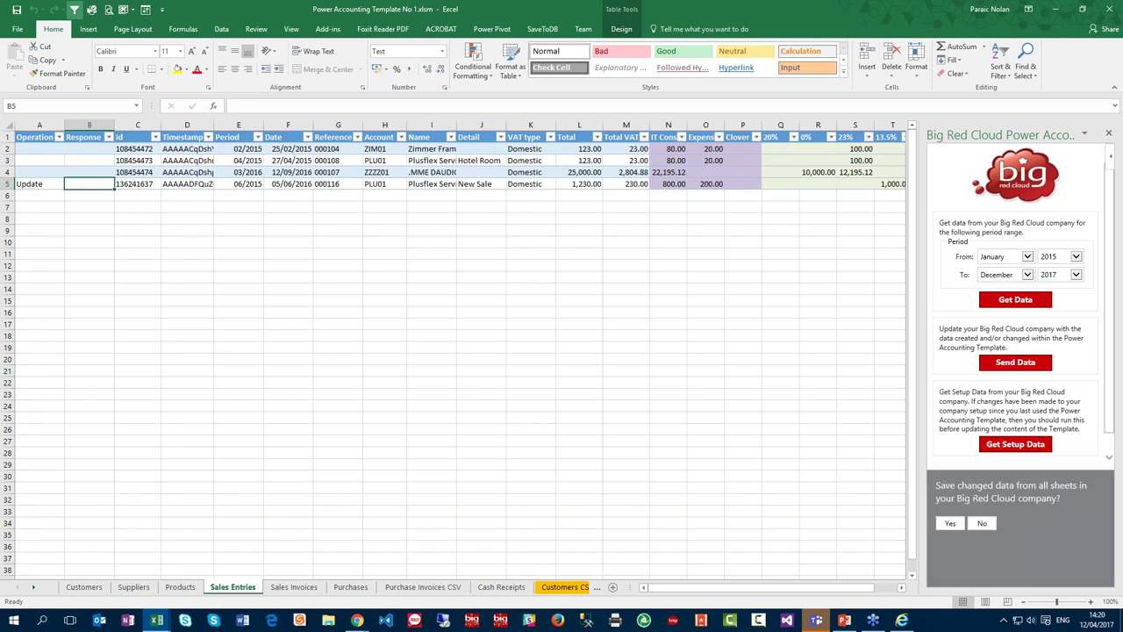
click(951, 523)
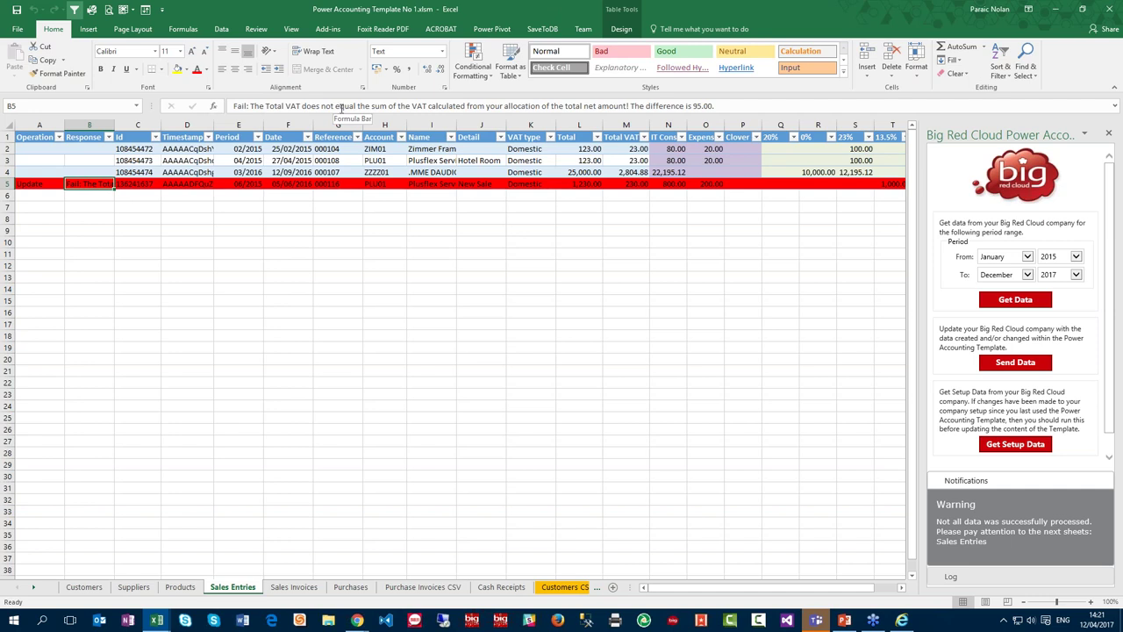
Clear the 13.5% VAT rate amount in row 5 and enter 1000 in its 23% column instead
click(776, 185)
key(Right)
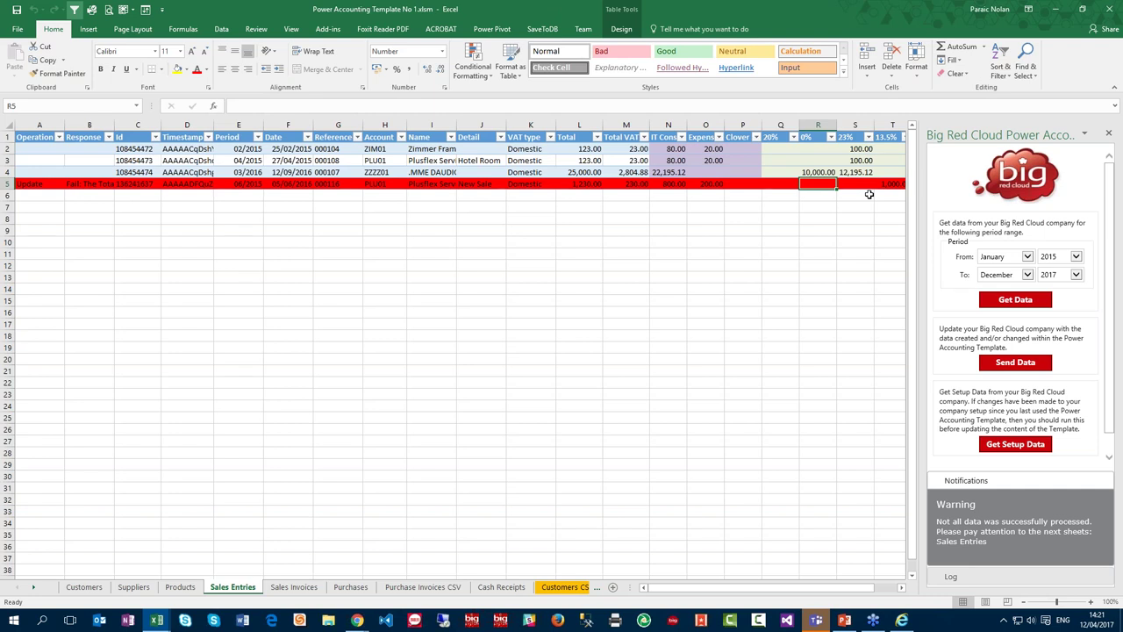
key(Right)
key(Right)
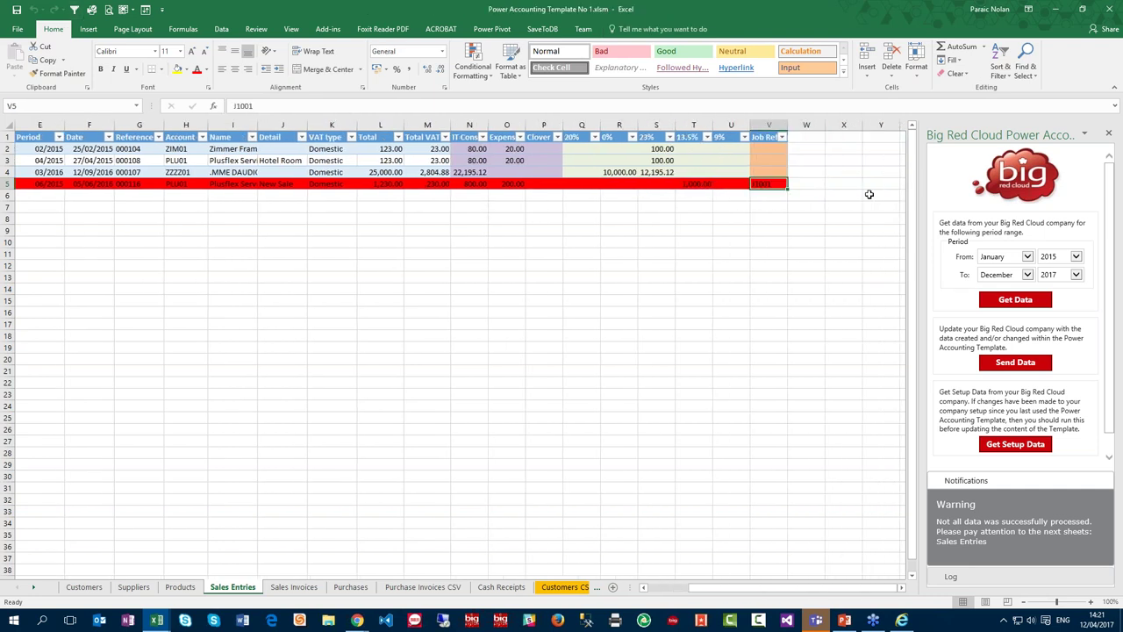
key(Left)
key(Left)
key(Left)
key(Right)
key(Right)
text(100)
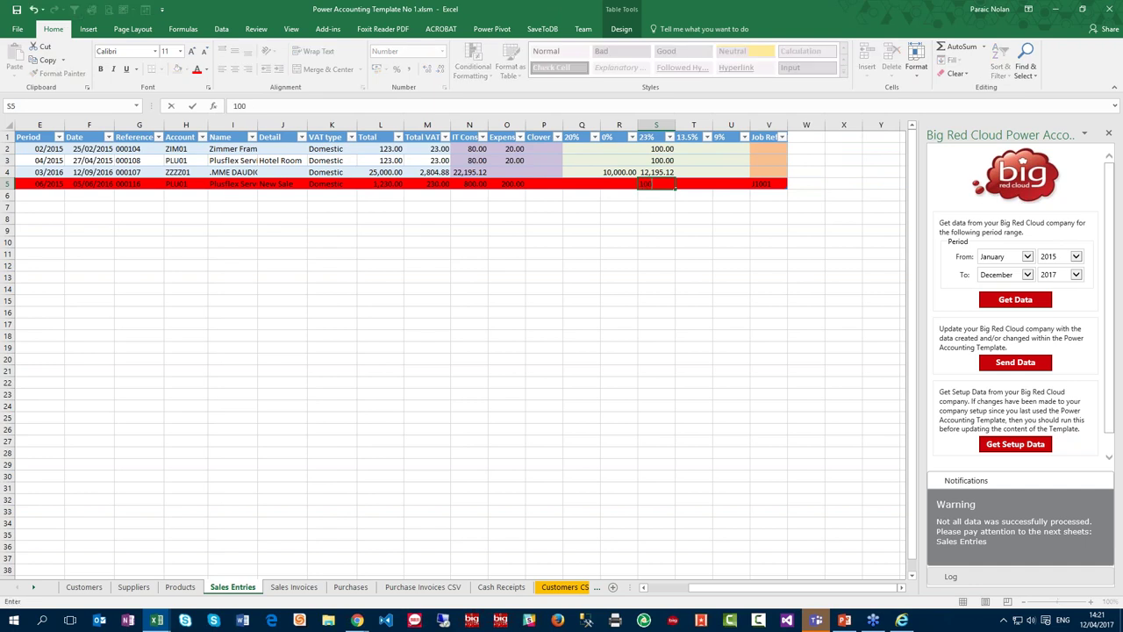
Set the IT Consulting analysis amount of the sales entry in row 5 to 500
key(Left)
key(Left)
key(Left)
key(Left)
key(Left)
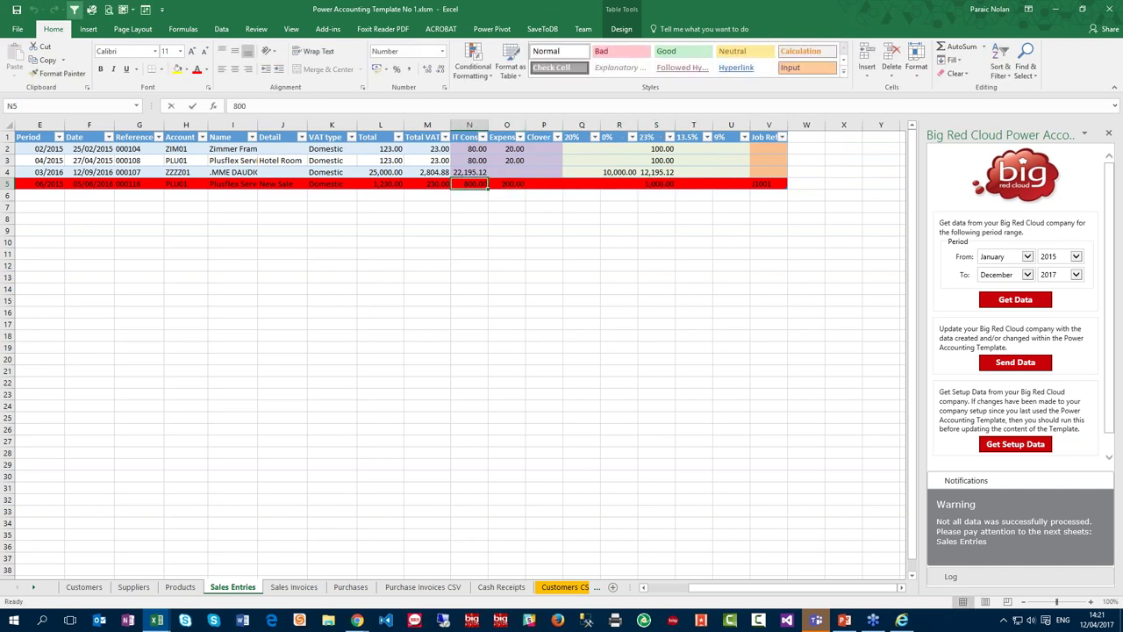
text(50)
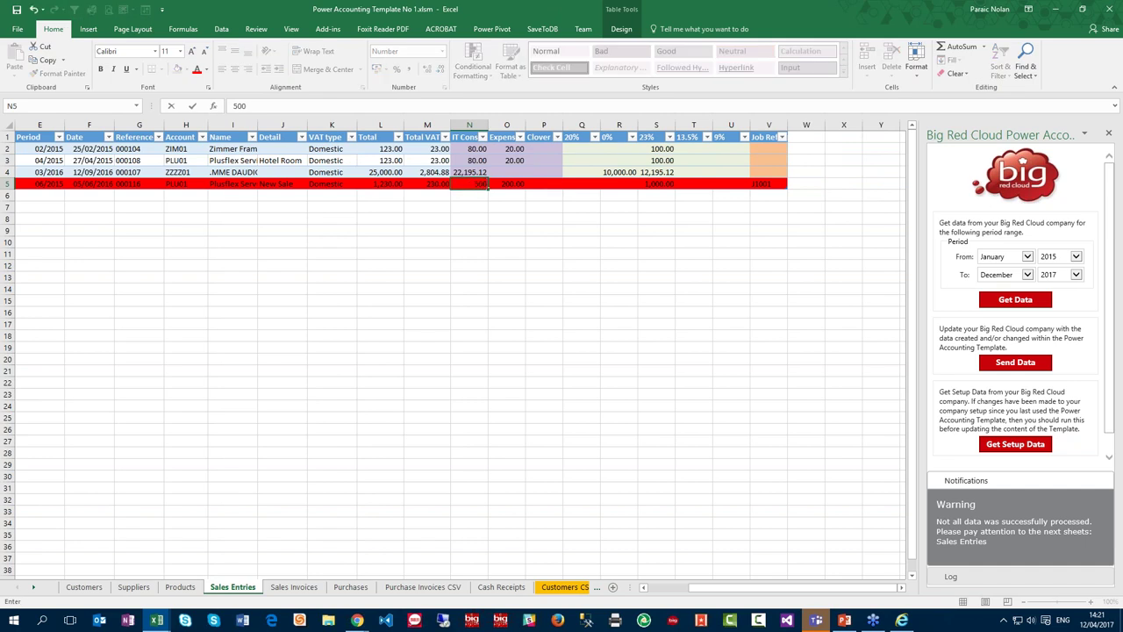
text(0)
key(Right)
click(469, 183)
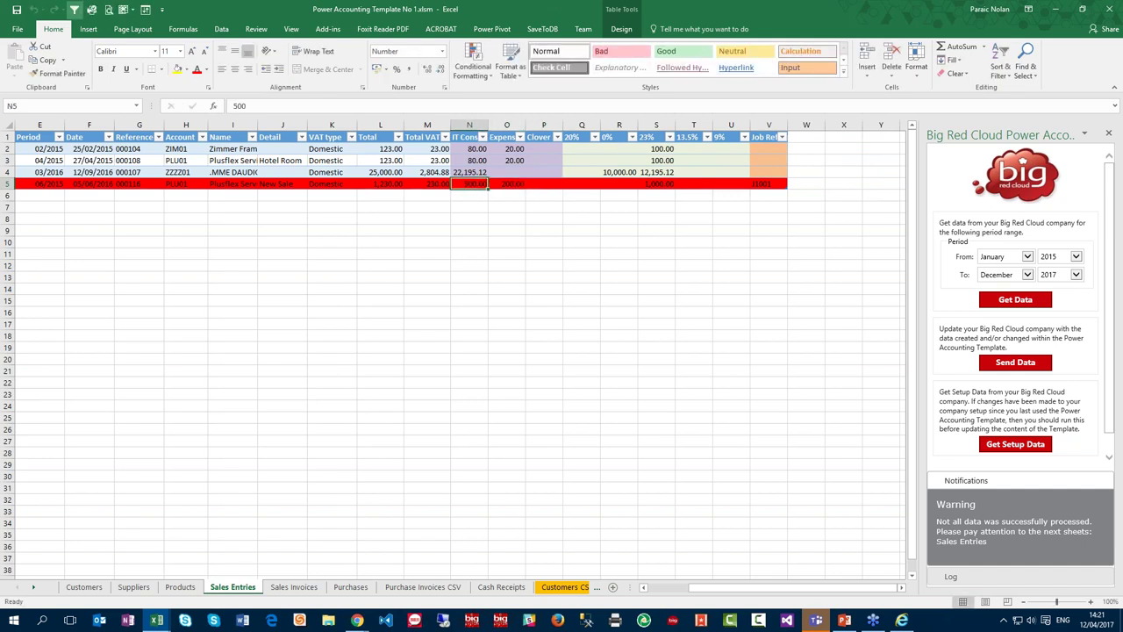
Set the Expenses analysis amount in row 5 to 5000 and check the entry's IT Consulting and 23% amounts
click(507, 184)
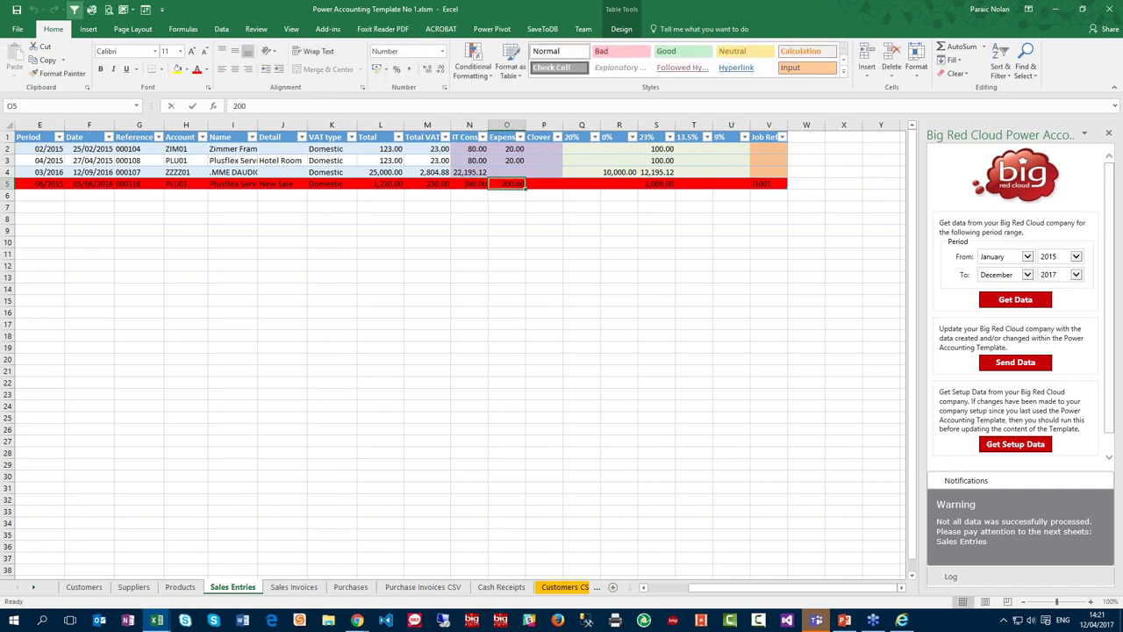
text(5000)
click(470, 183)
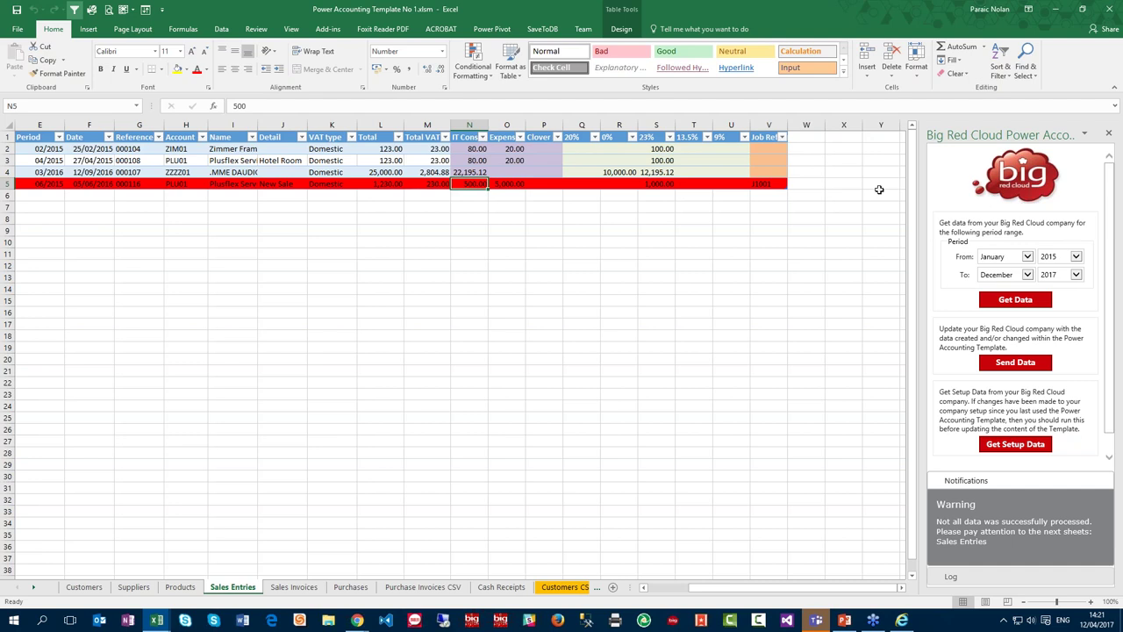
click(651, 183)
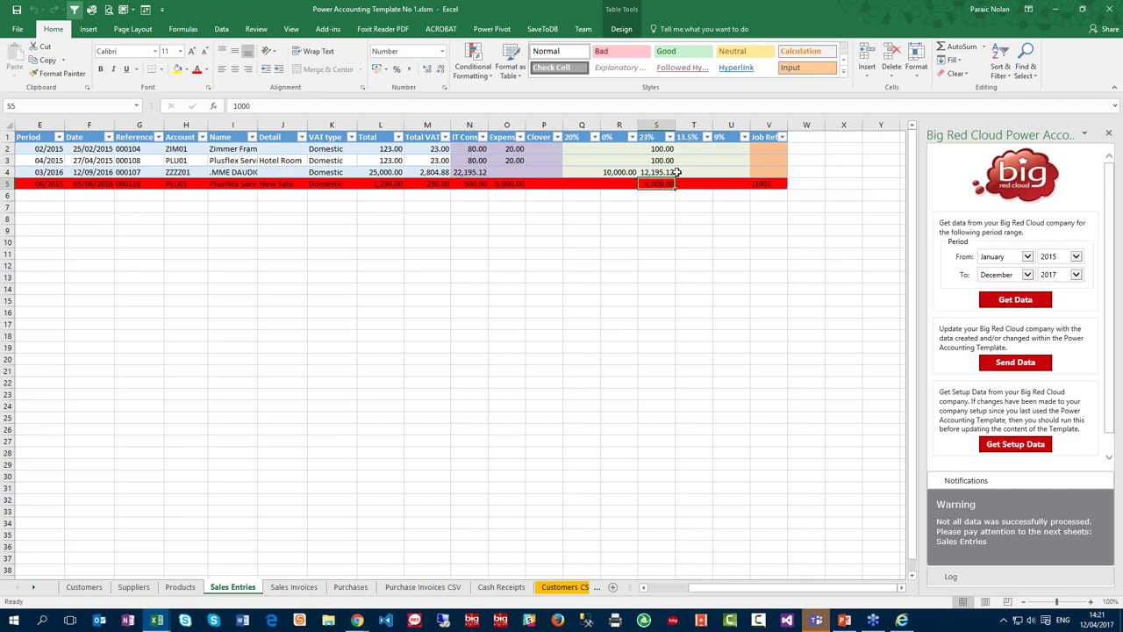
Try to send the updated sales entry to the company, confirm saving it, and check the Response cell of row 5
key(Home)
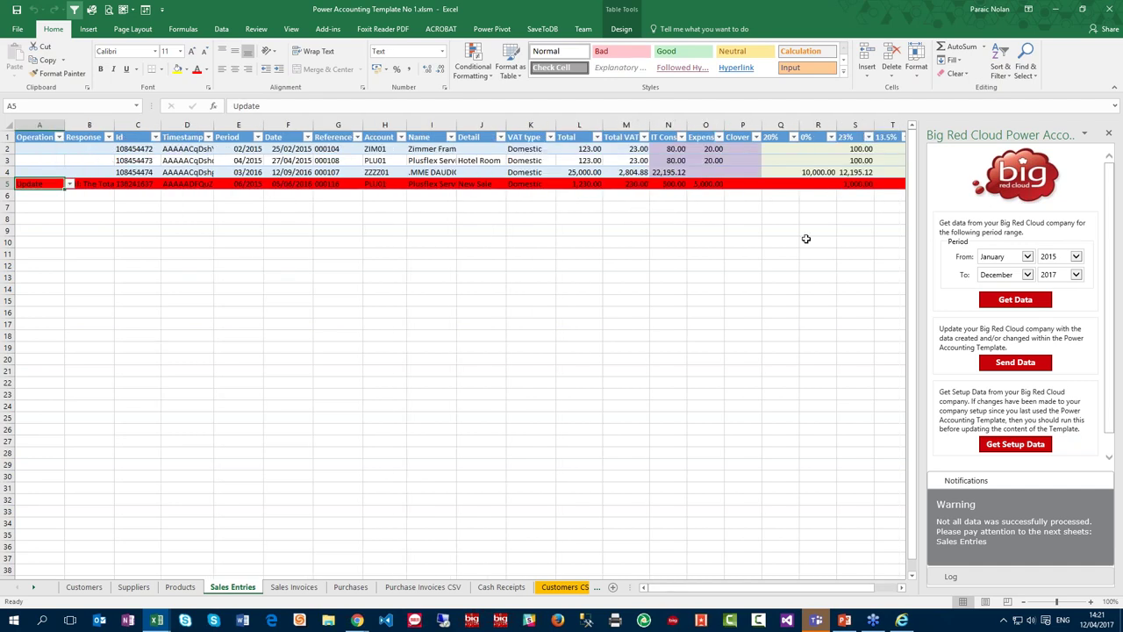
click(1015, 362)
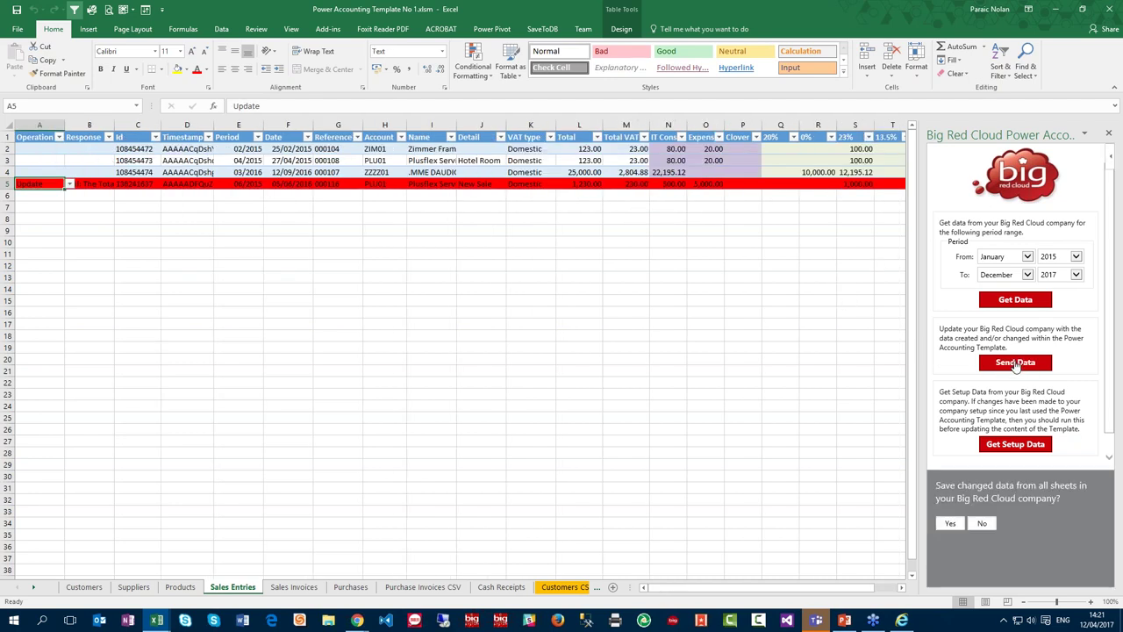
click(952, 523)
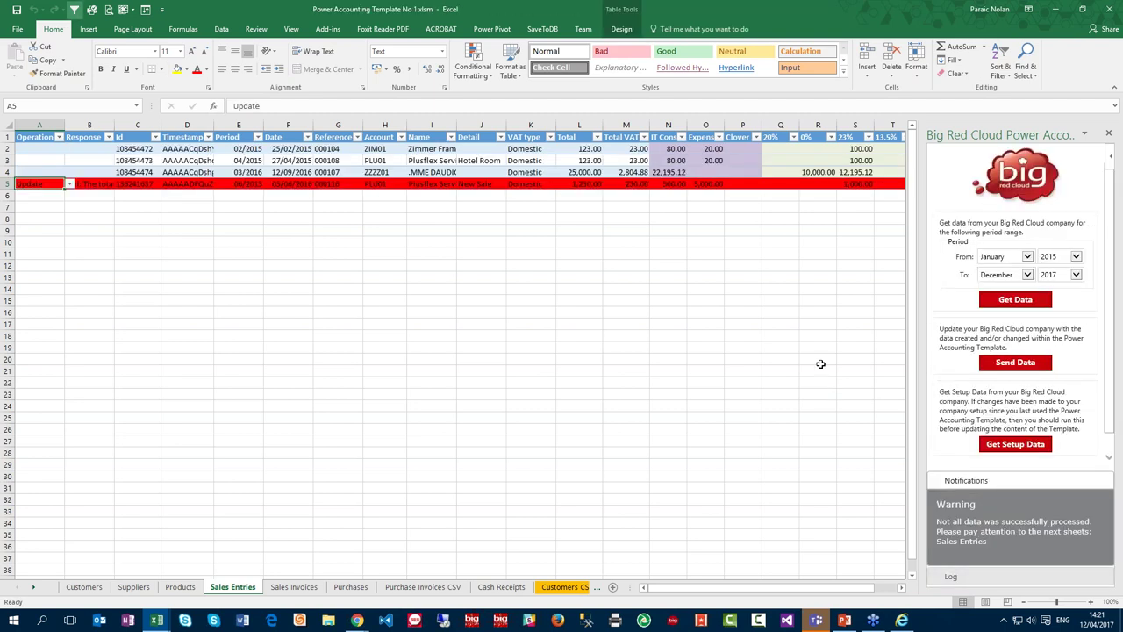
click(84, 185)
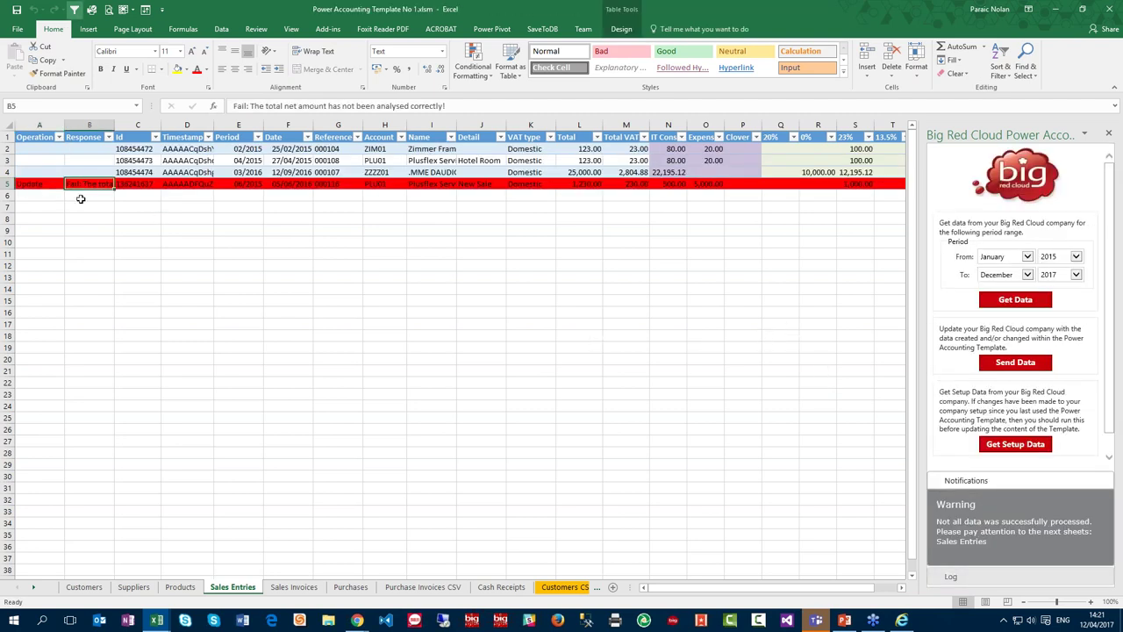
Review the Expenses, VAT rate and Job Ref values of row 5 to find the wrongly analysed amount
click(706, 183)
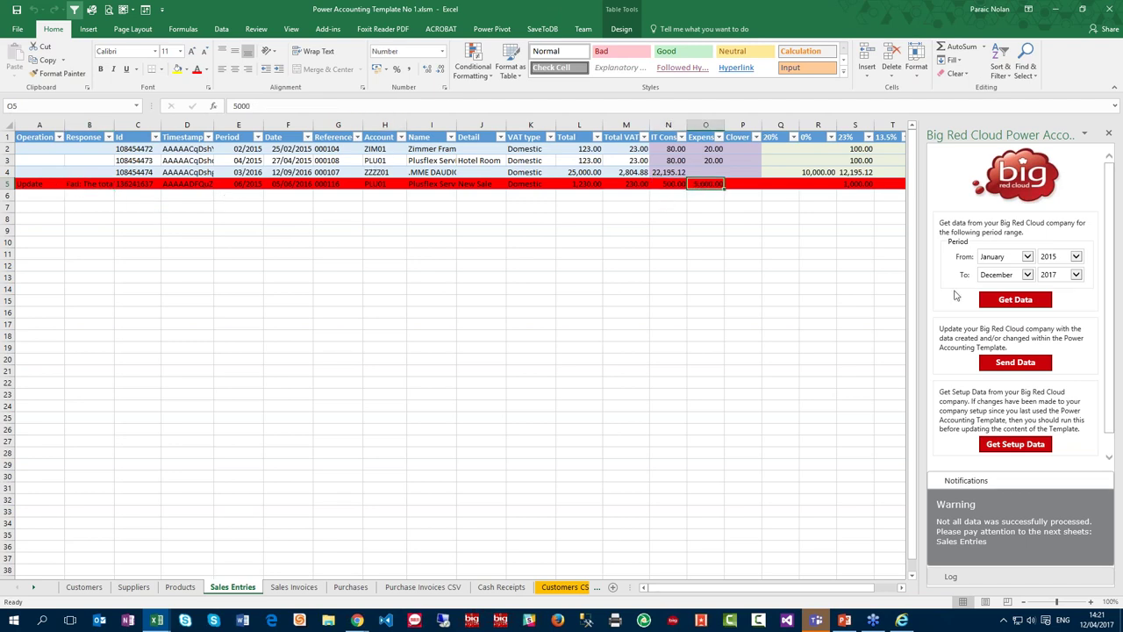
key(Right)
key(Right)
key(Right)
key(Right)
key(Right)
key(Right)
key(Right)
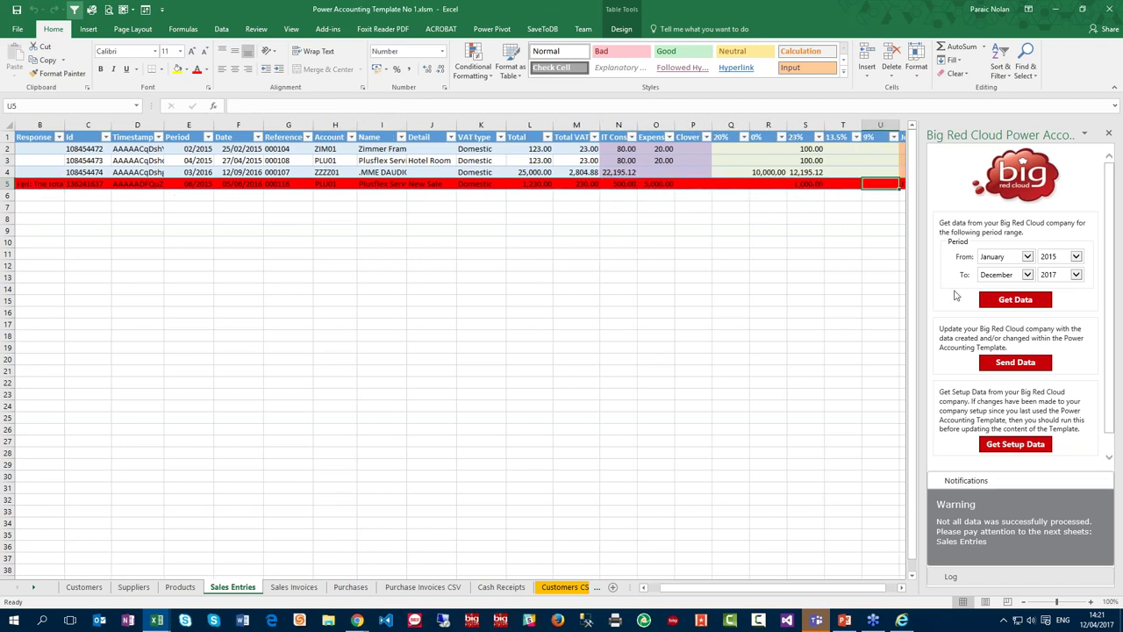
key(Right)
key(Right)
key(Left)
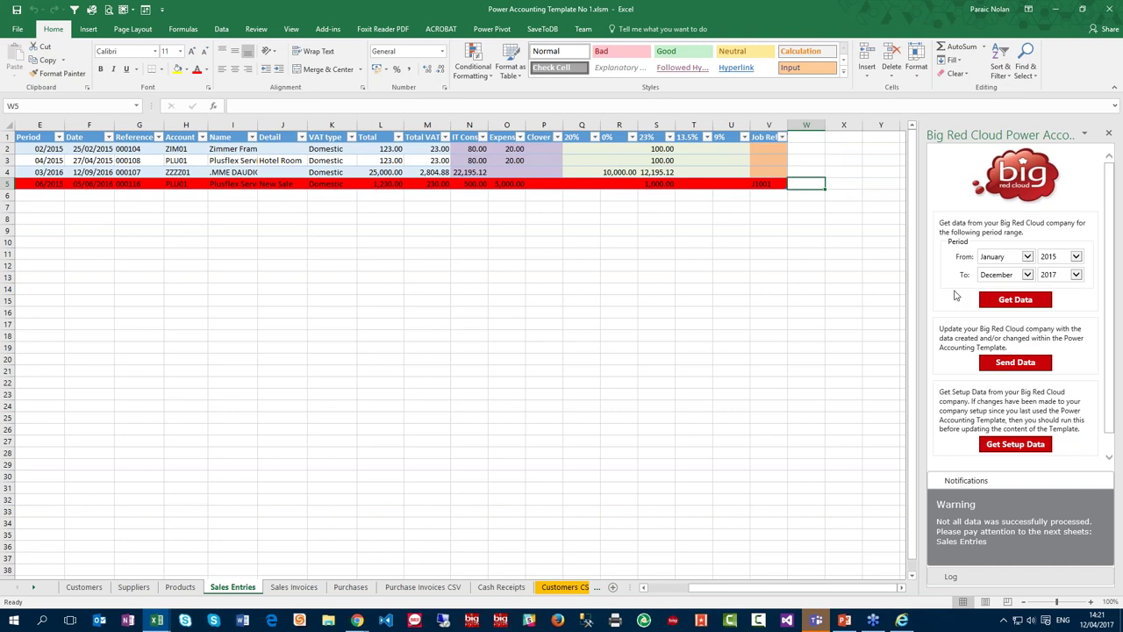
key(Left)
key(Left)
key(Left)
key(Left)
key(Left)
key(Left)
key(Left)
key(Left)
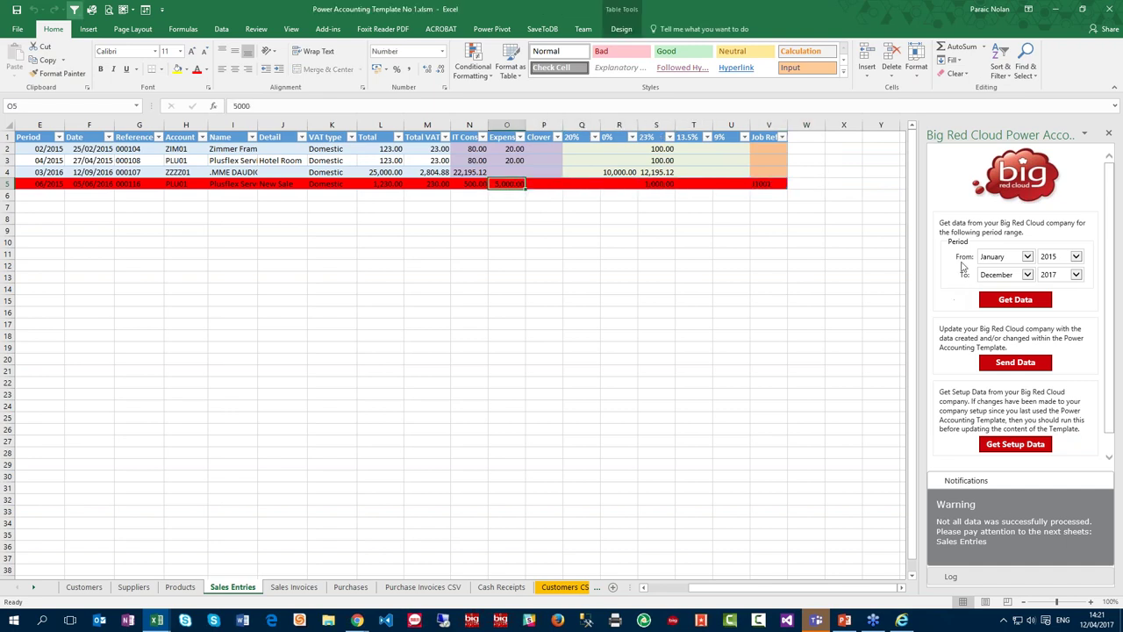
Correct the Expenses analysis amount in row 5 to 500
click(279, 106)
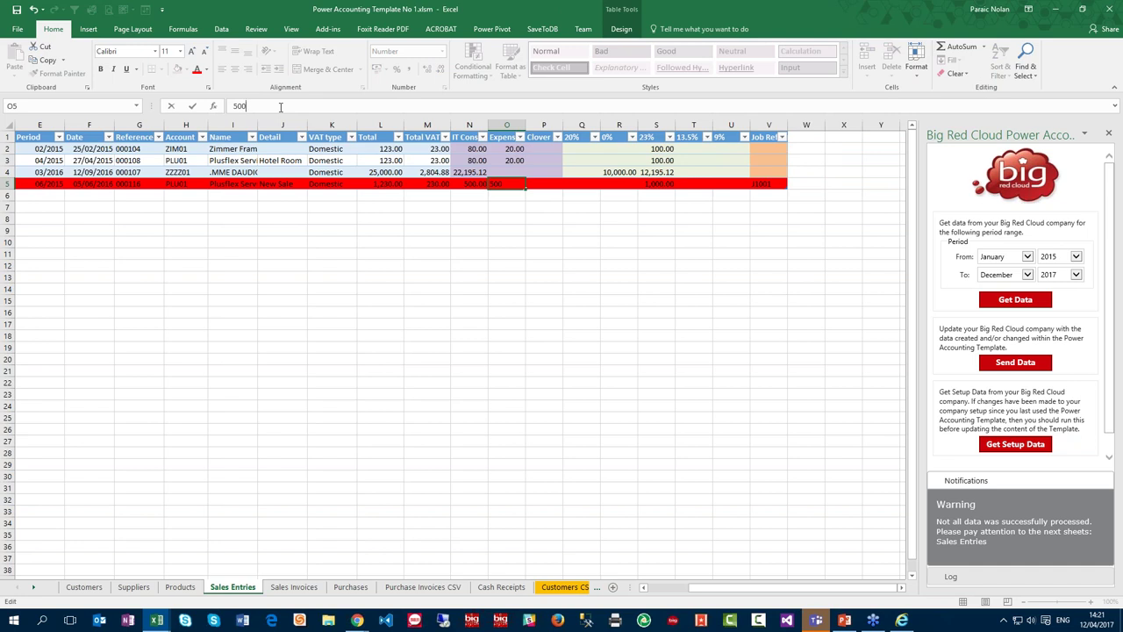
key(ctrl+Return)
key(Home)
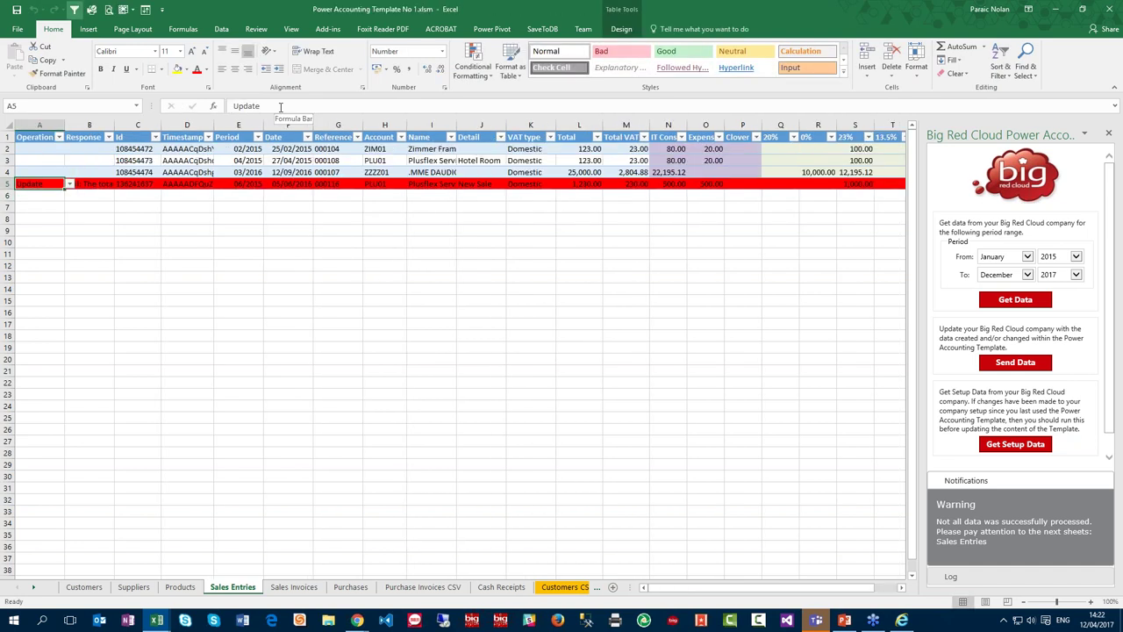
Send the corrected sales entry to the company and confirm saving the changed data
click(128, 185)
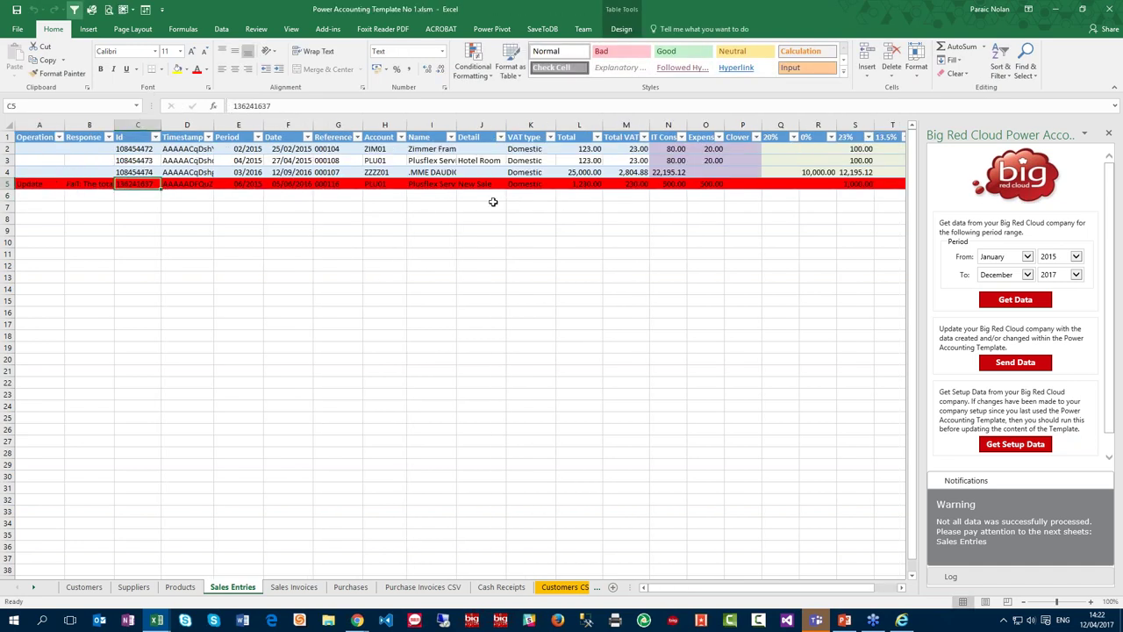
click(1015, 363)
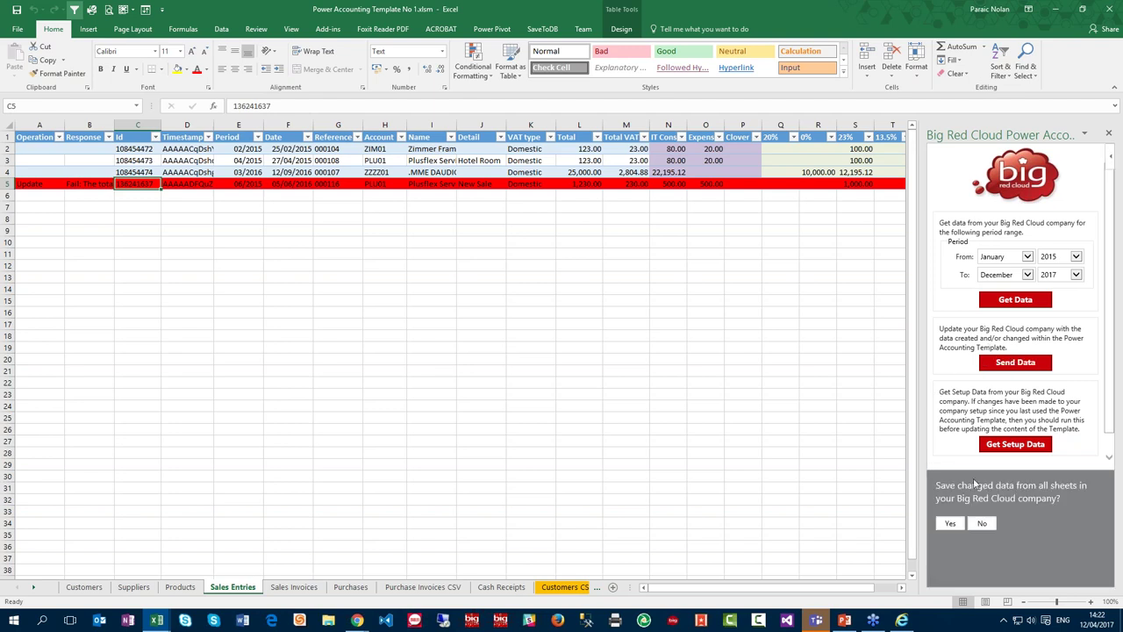
click(951, 525)
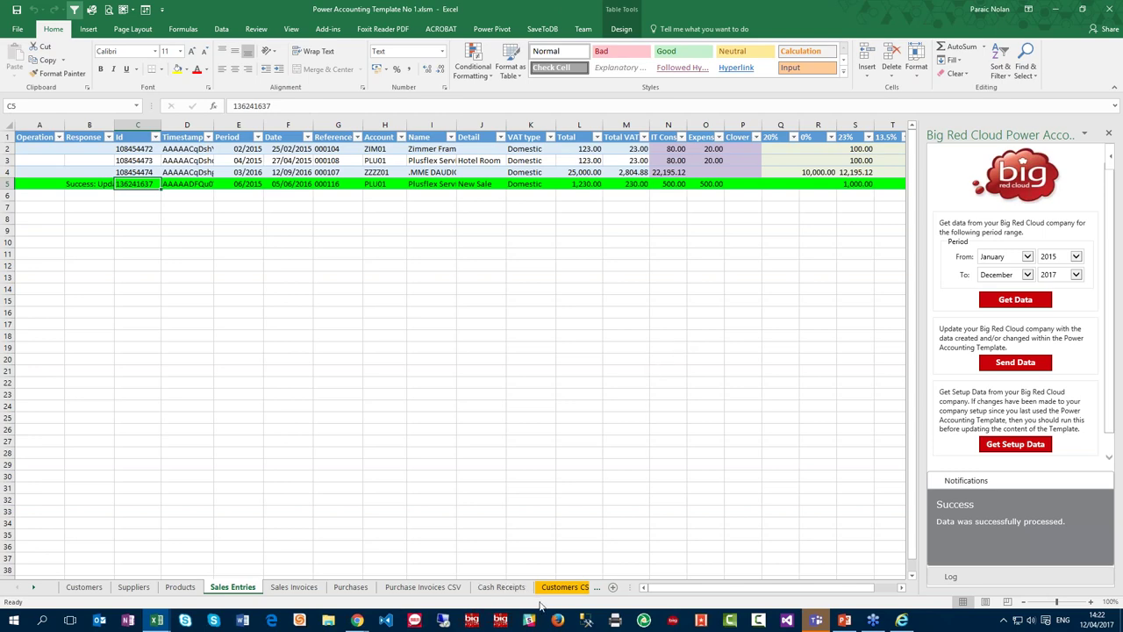
Switch to Big Red Cloud in the browser, refresh the June sales book, and view the updated Plusflex Services entry's details
key(alt+Tab)
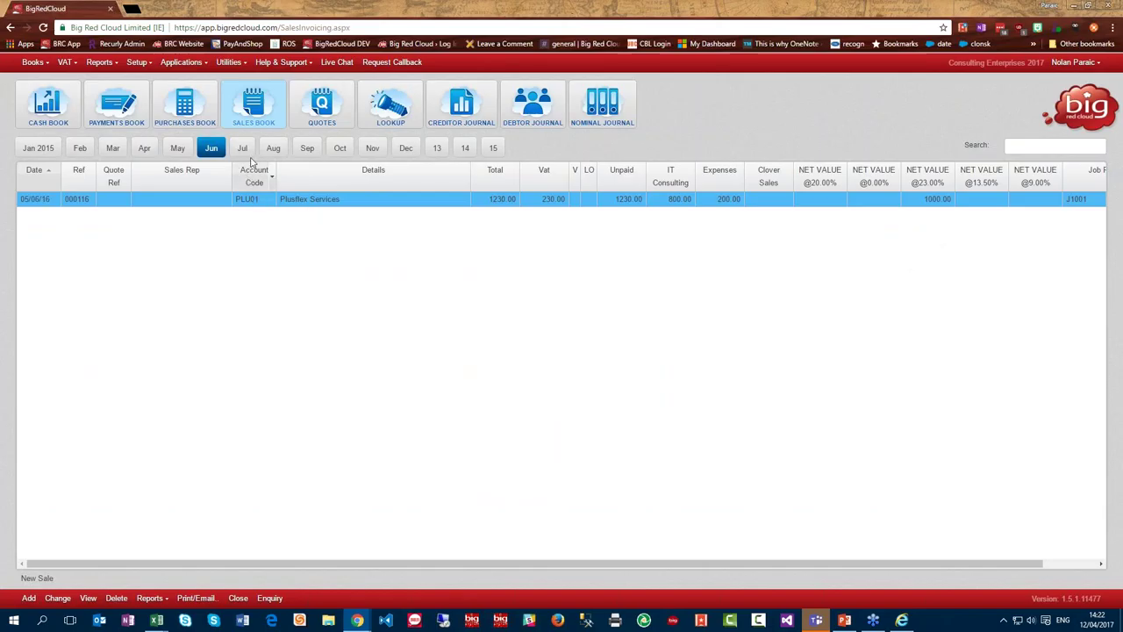
click(241, 149)
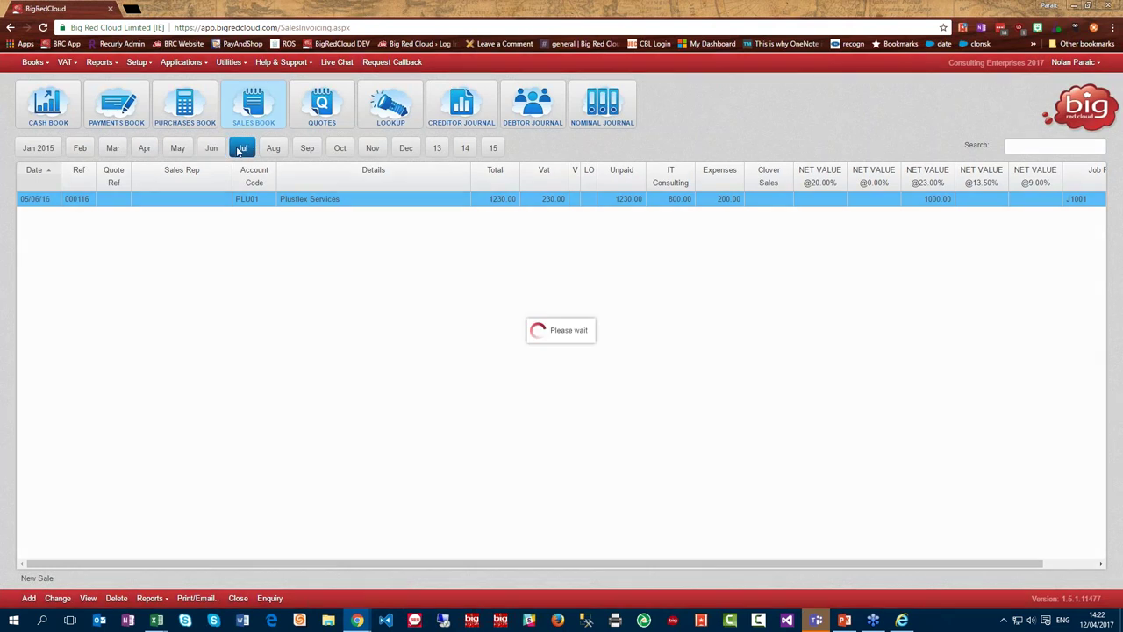
click(211, 148)
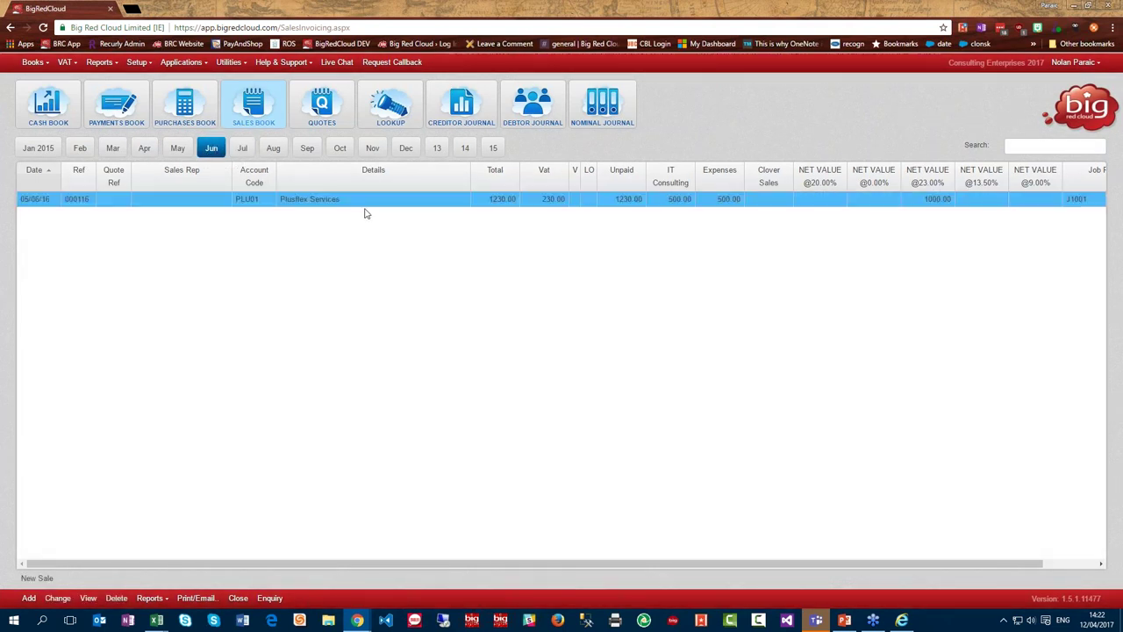
double_click(718, 204)
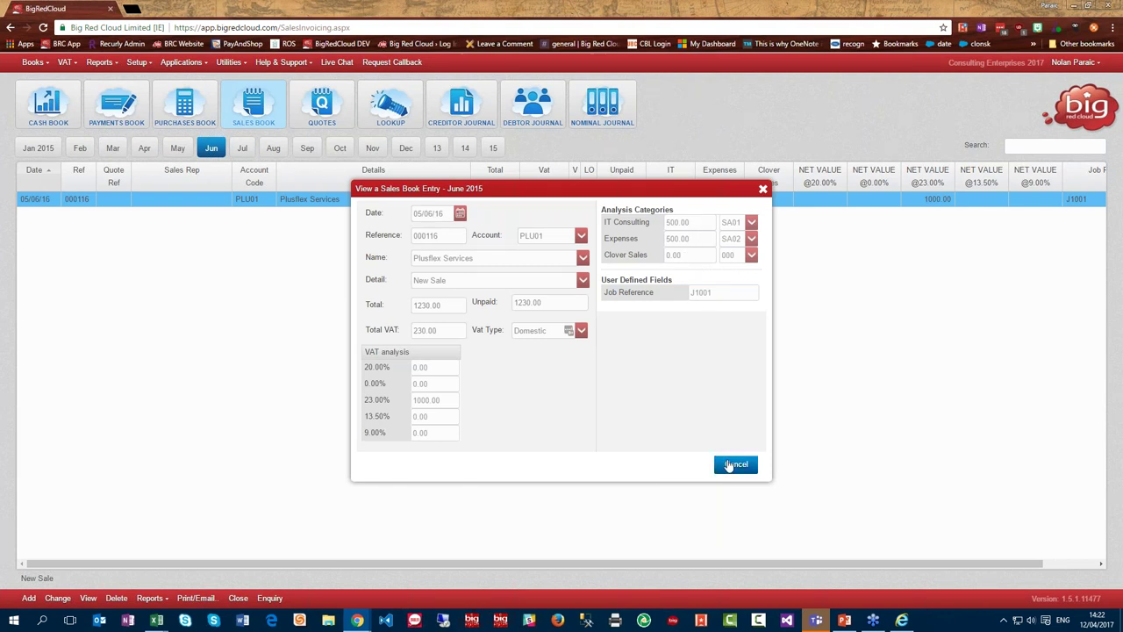
click(730, 464)
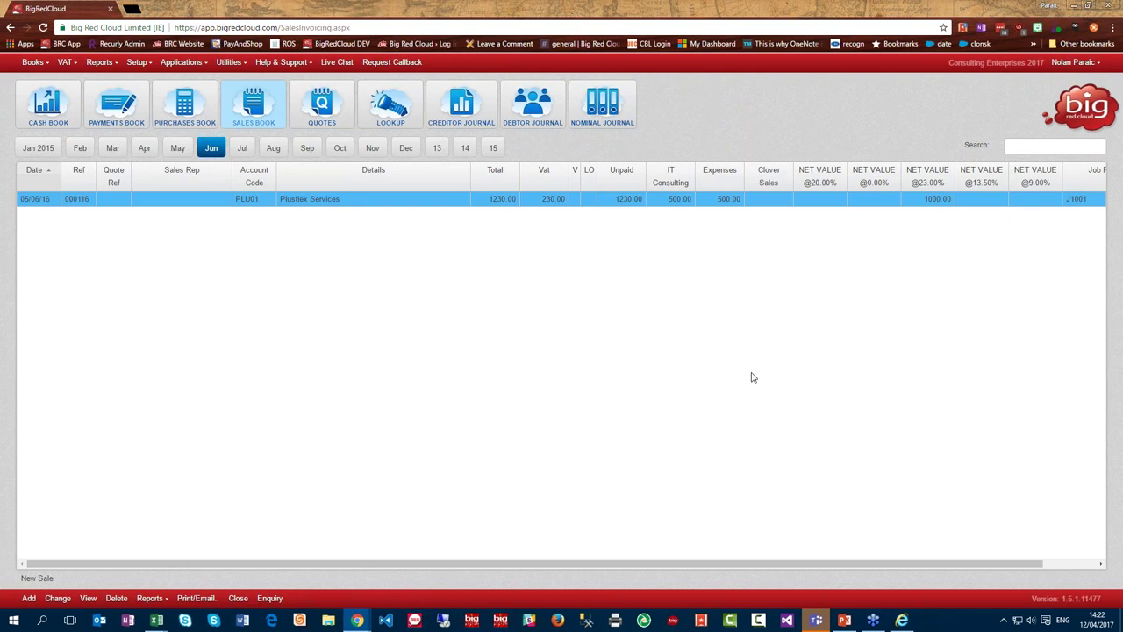
Switch back to the Power Accounting template in Excel and look over the Products and Suppliers sheets
key(alt+Tab)
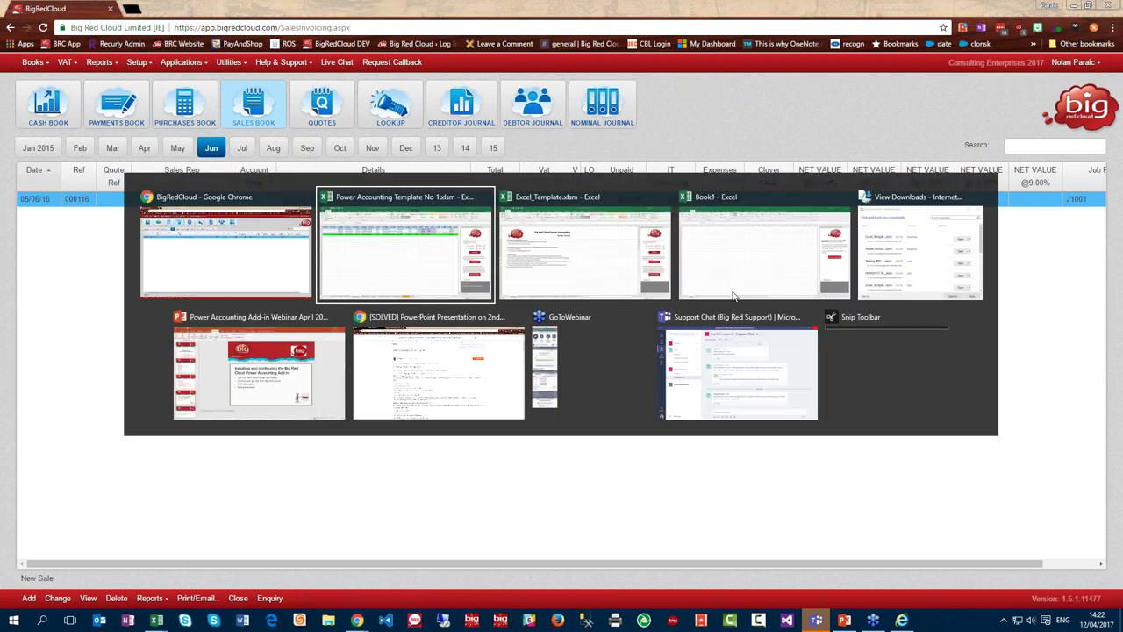
click(514, 347)
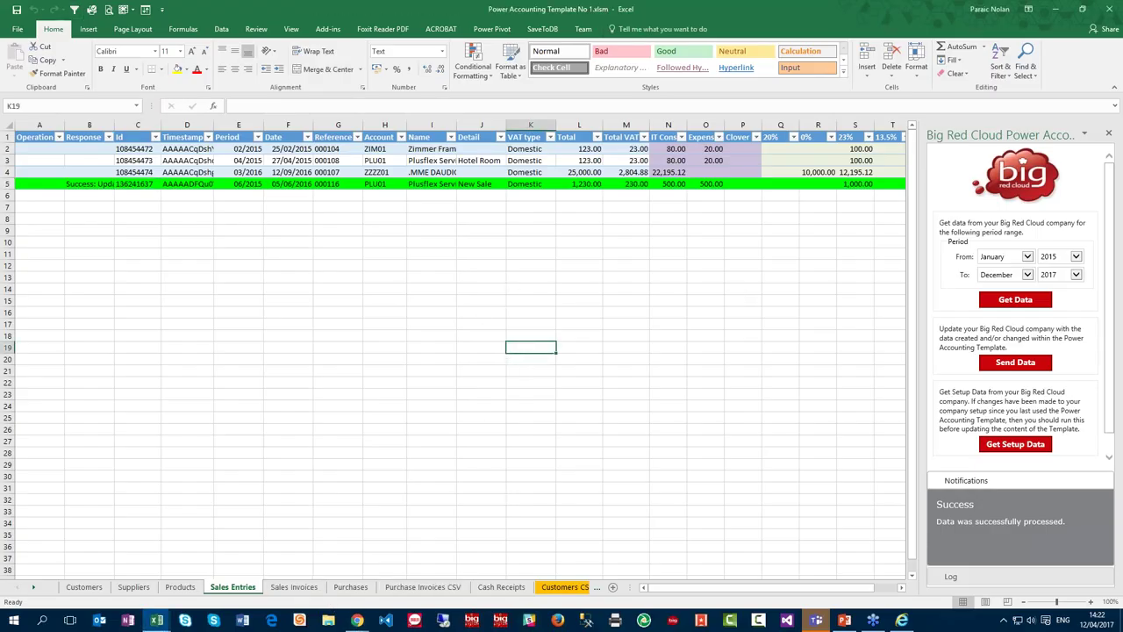
click(133, 586)
click(179, 586)
click(133, 586)
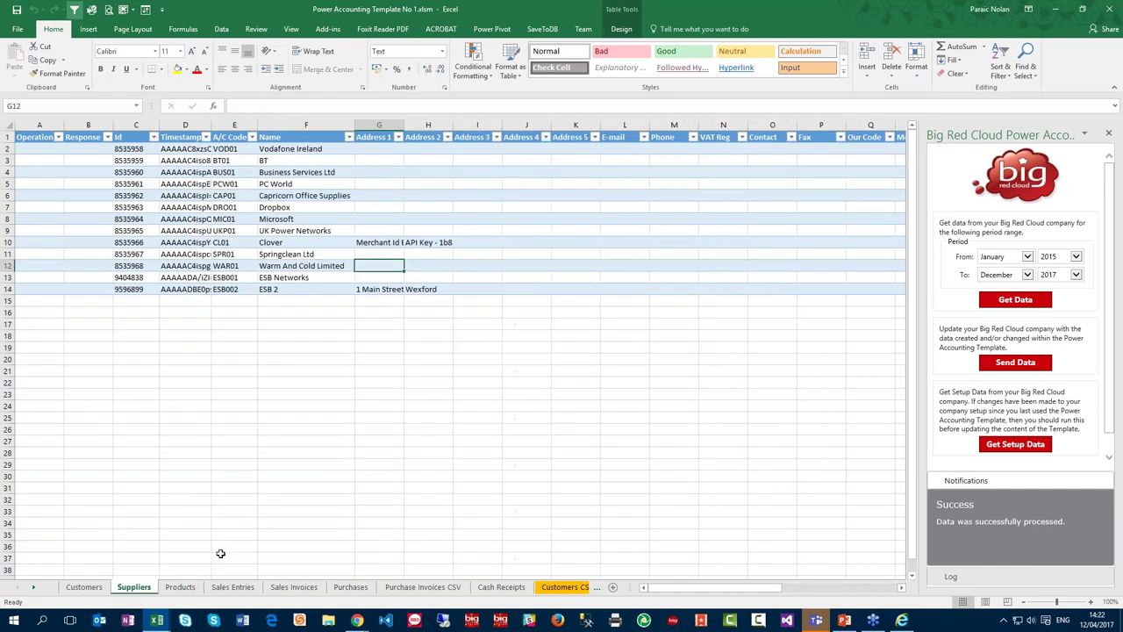
Examine the Sales Invoices sheet's header rows and product lines, from the Operation column across to the Details 5 column
click(307, 588)
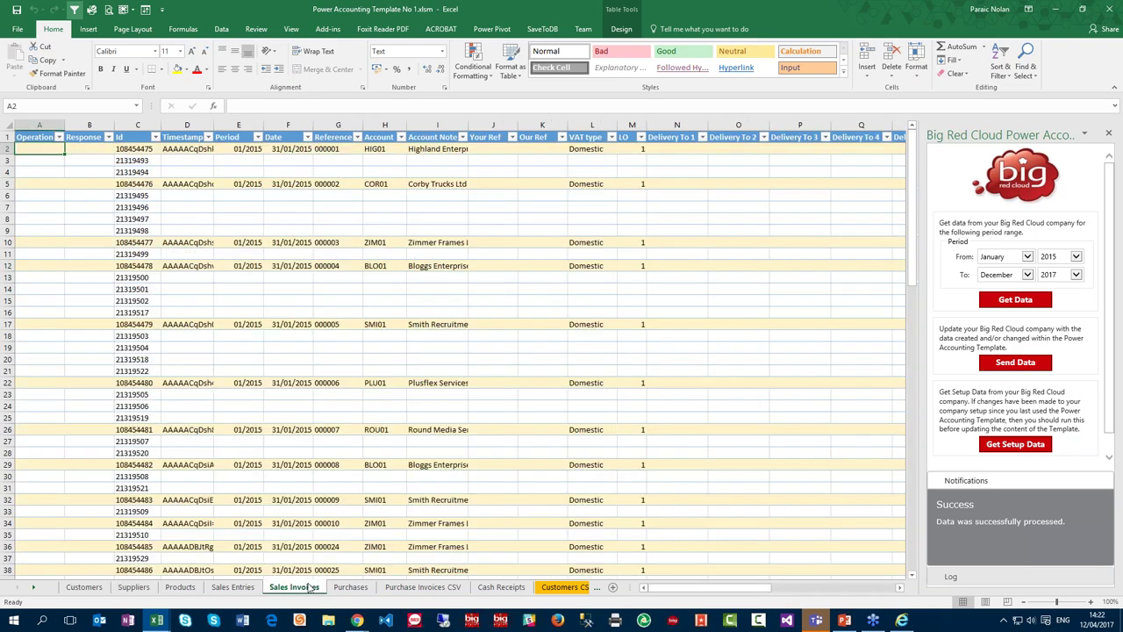
key(Down)
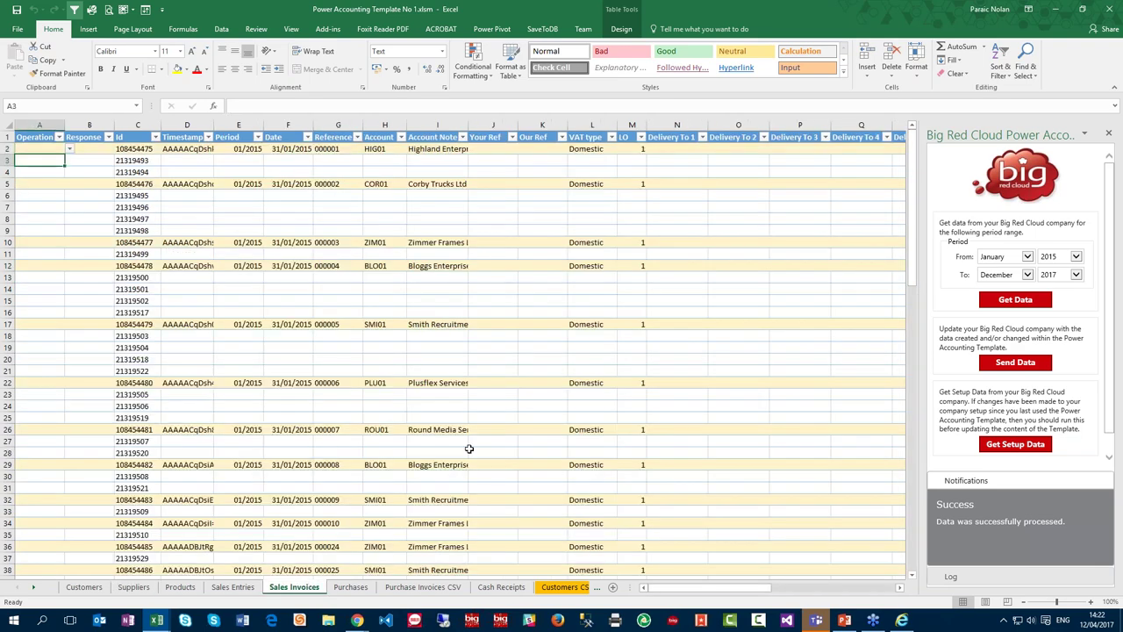
key(Down)
key(Right)
key(Right)
key(Down)
key(Right)
key(Right)
key(Right)
key(Right)
key(Right)
key(Right)
key(Right)
key(Right)
key(Right)
key(Right)
key(Right)
key(Right)
key(Right)
key(Right)
key(Right)
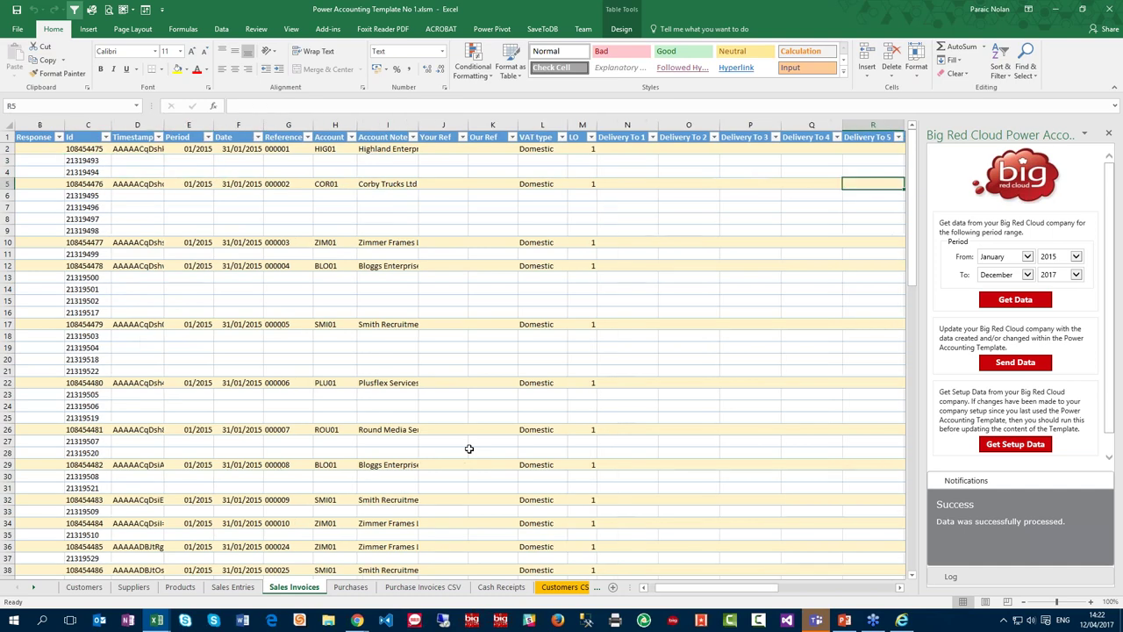
key(Right)
key(Right)
key(Right)
key(Down)
key(Down)
key(Right)
key(Right)
key(Right)
key(Right)
key(Right)
key(Right)
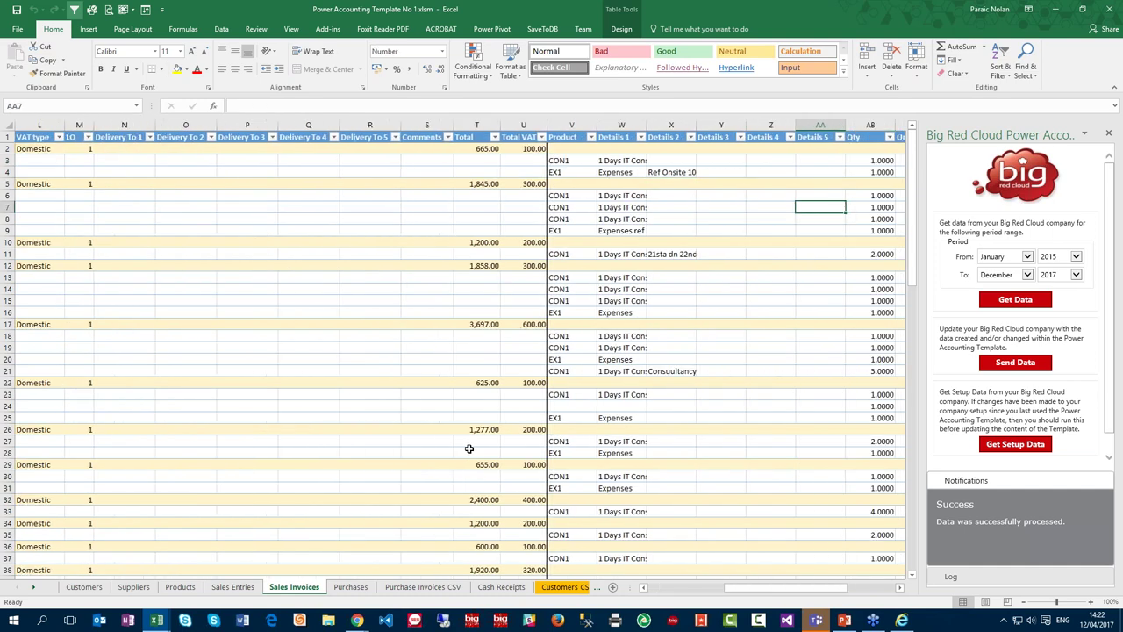
View the Purchases sheet from its first cell
click(350, 587)
click(373, 450)
key(ctrl+Home)
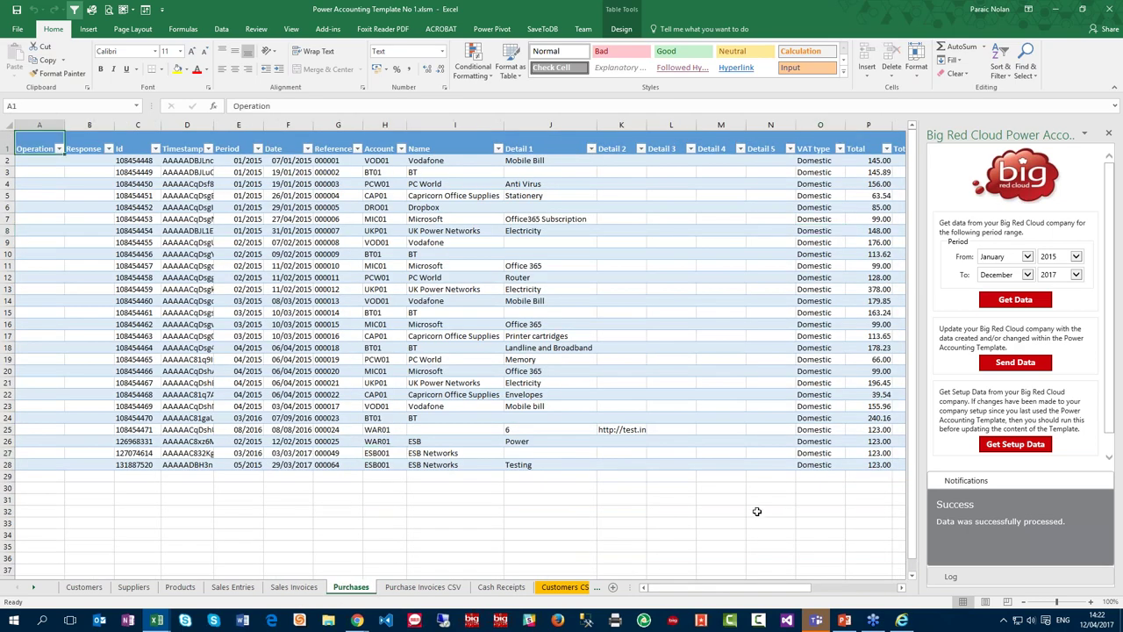
Switch to Big Red Cloud in the browser and open the purchases book for June
key(alt)
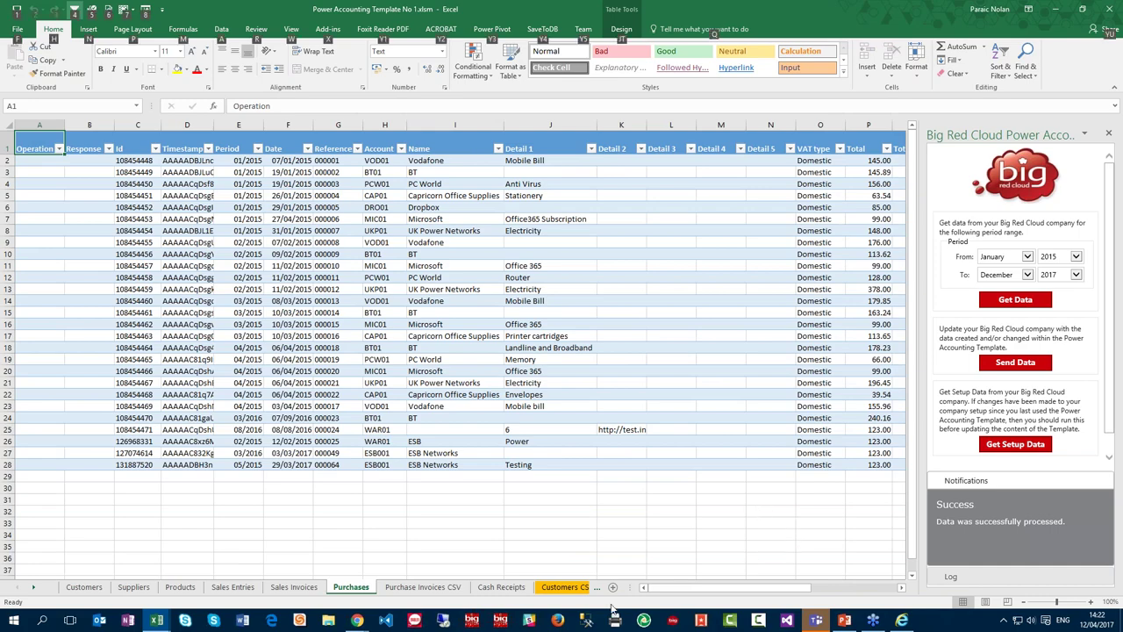
key(alt+Tab)
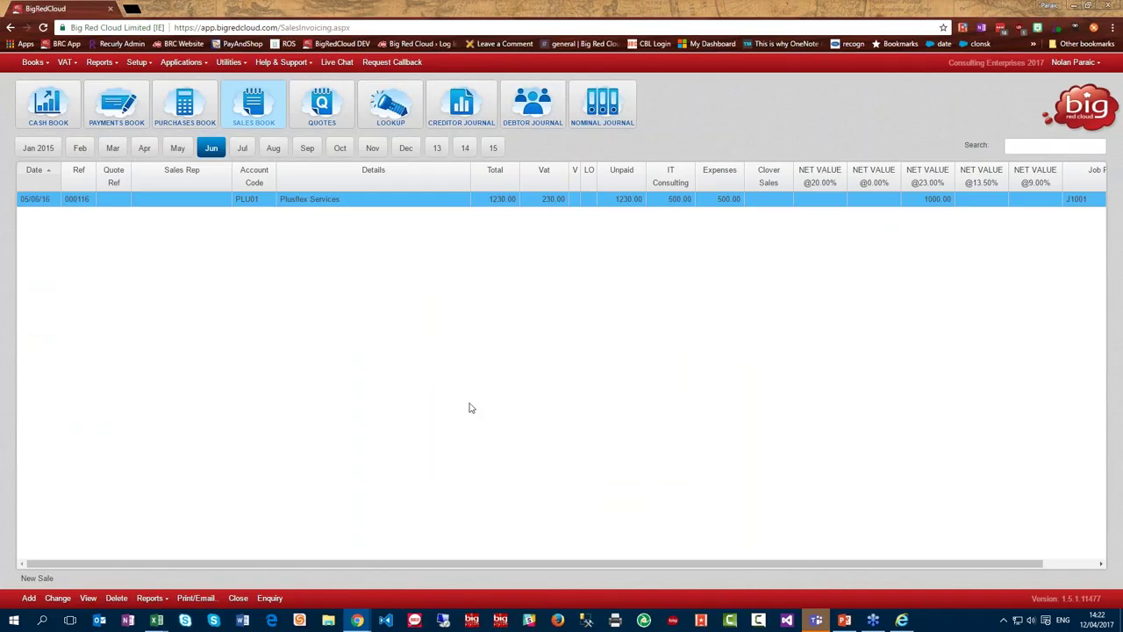
click(185, 104)
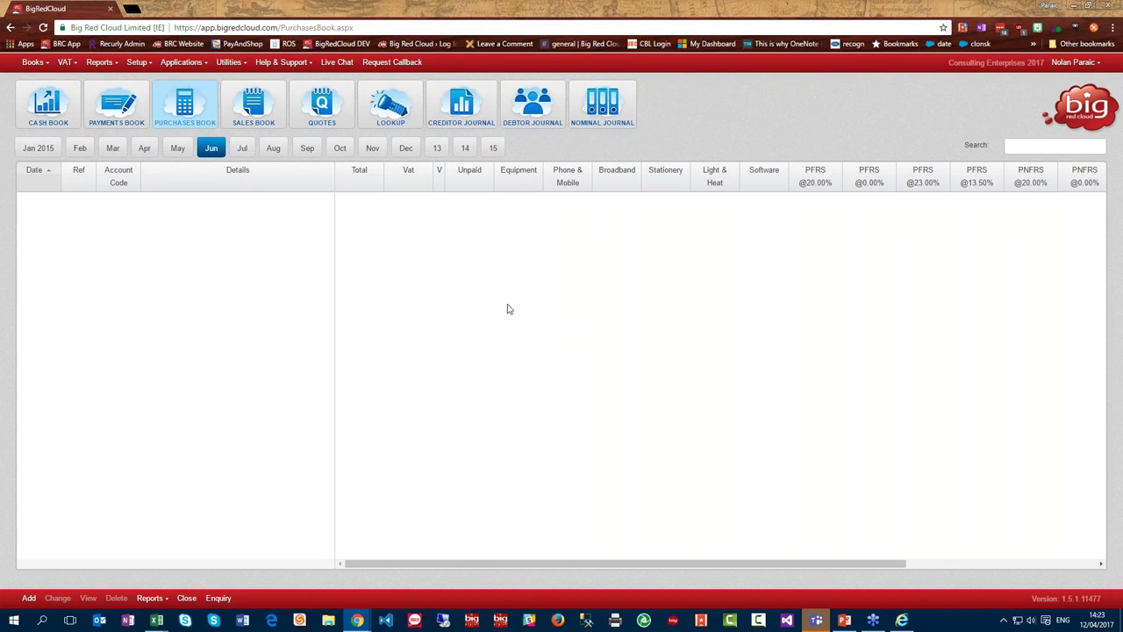
Switch back to the Excel template, compare the Purchases and Purchase Invoices CSV sheets, and view the CSV sheet from its first cell
key(alt+Tab)
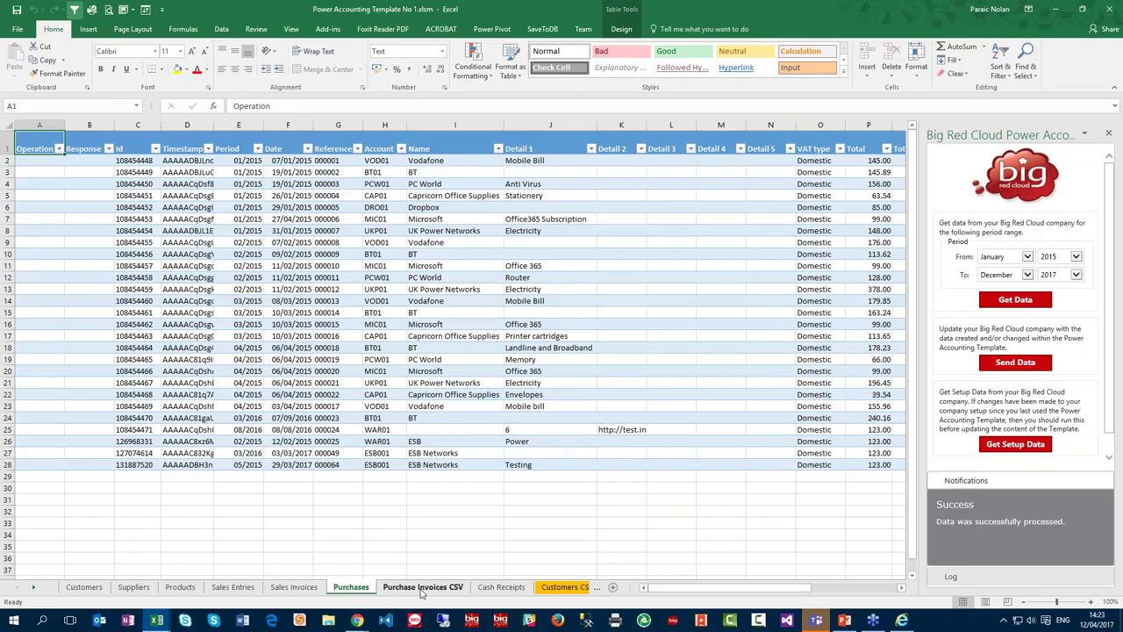
click(427, 587)
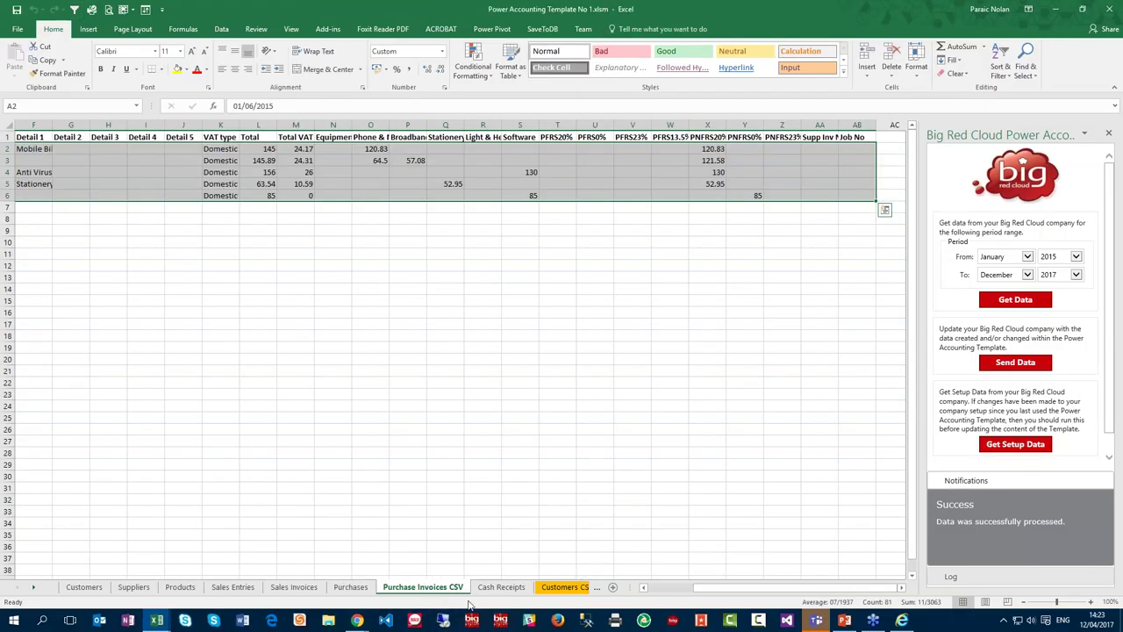
click(351, 587)
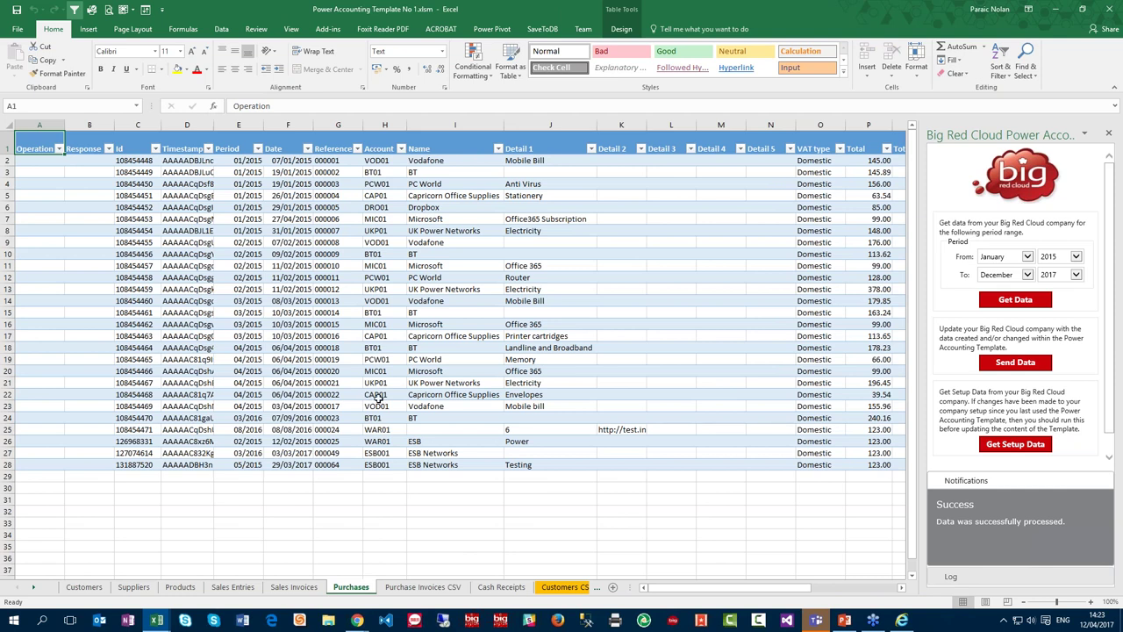
click(422, 586)
click(303, 149)
key(ctrl+Home)
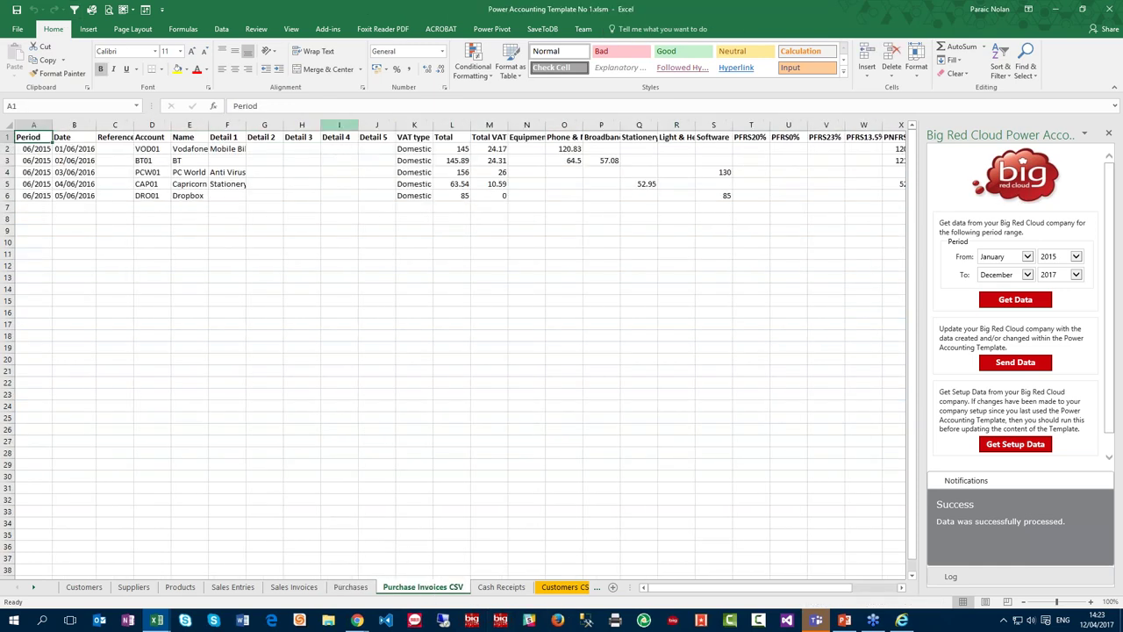
Fit the widths of the Name and Detail 1 columns to their contents on the Purchase Invoices CSV sheet
drag(208, 124, 206, 123)
double_click(207, 124)
double_click(306, 124)
click(428, 182)
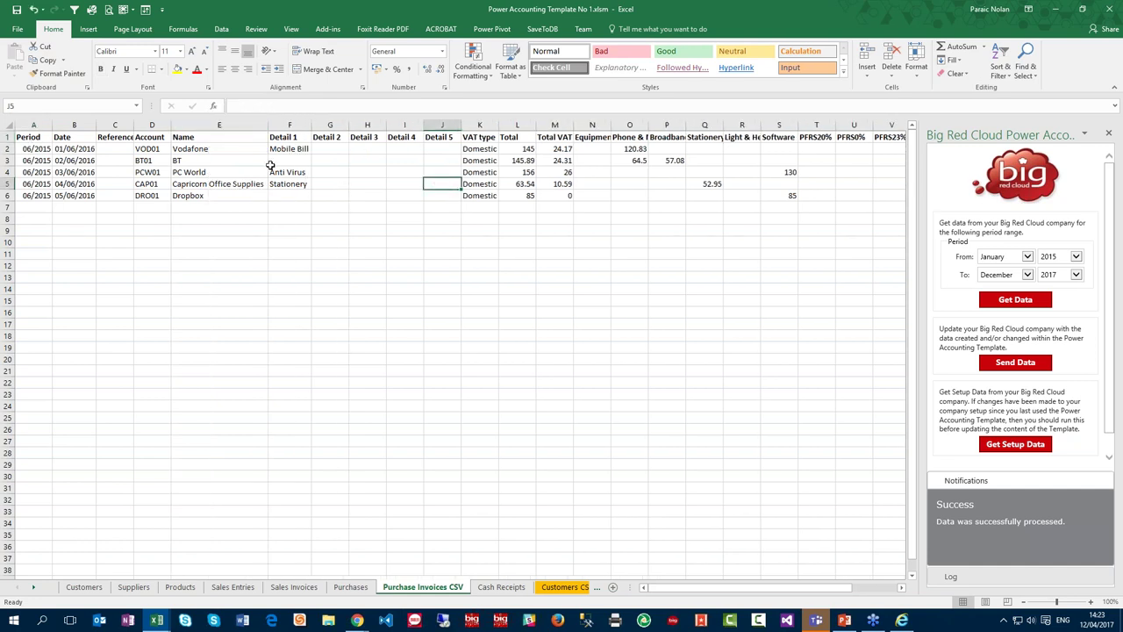
Examine the first purchase invoice row from the Name column across the details, VAT, analysis and net value columns
click(203, 151)
key(Right)
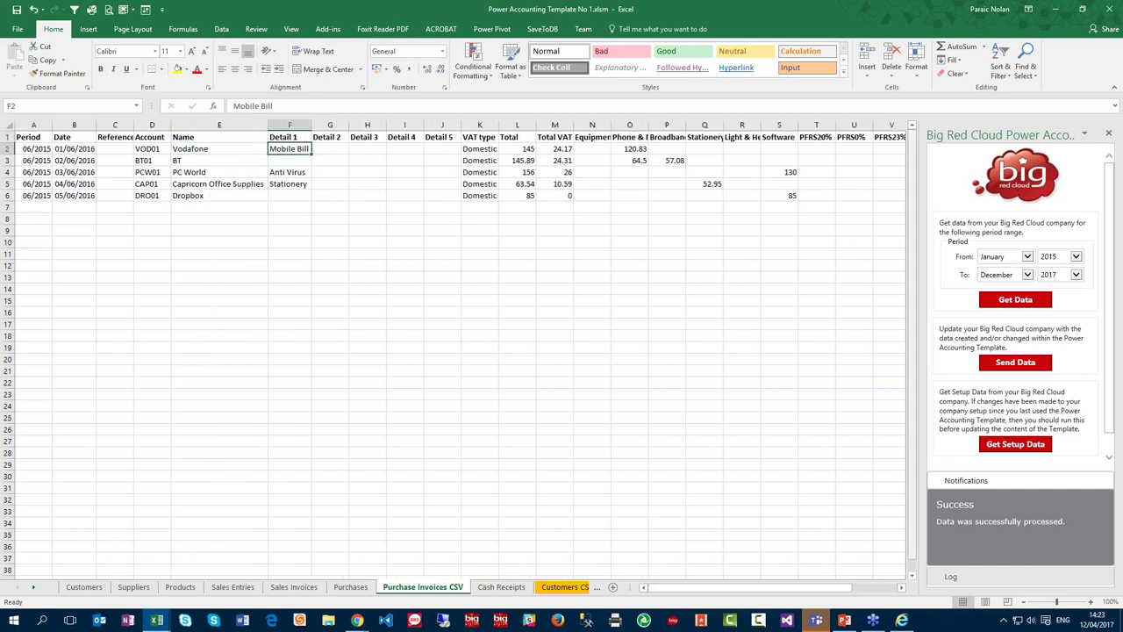
click(367, 149)
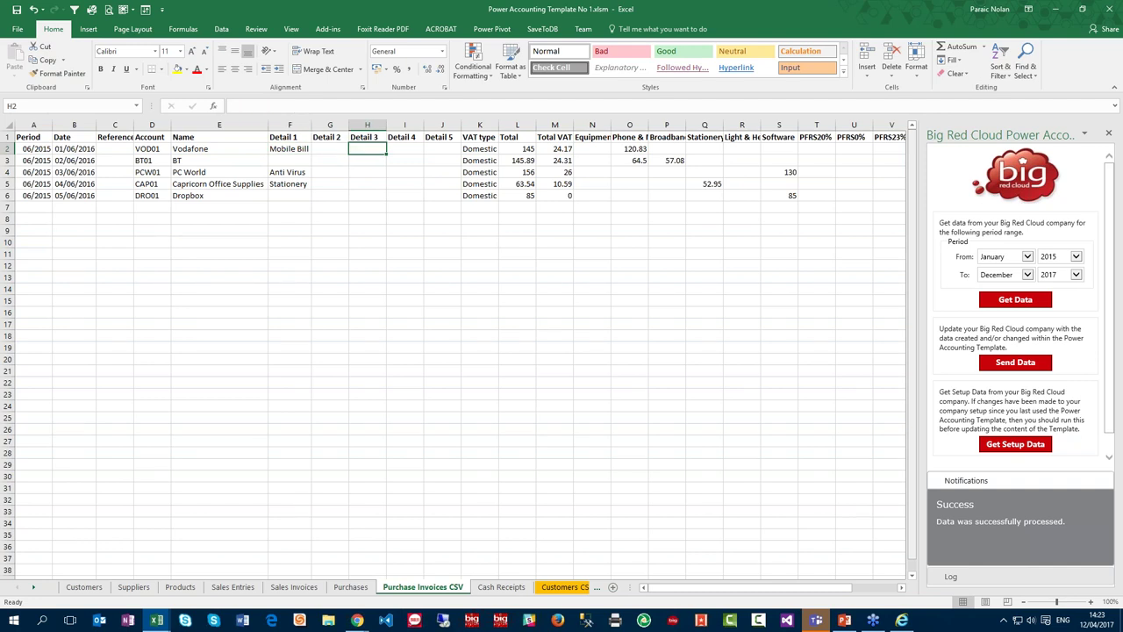
click(404, 148)
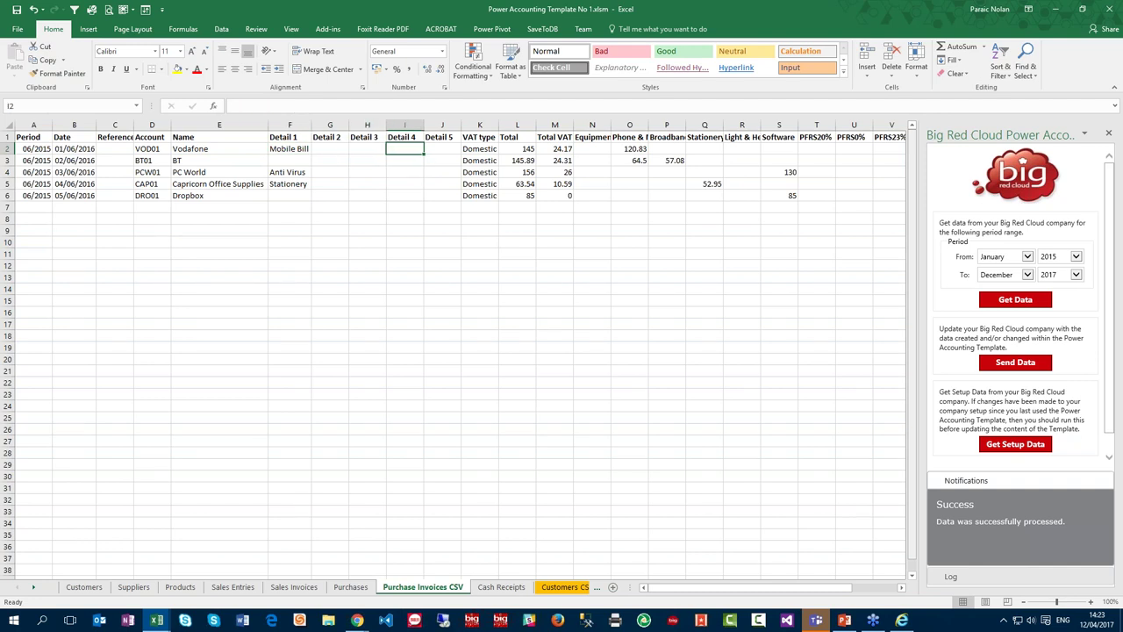
key(Right)
key(Right)
key(Right)
key(Right)
key(Right)
key(Right)
key(Right)
key(Right)
key(Right)
key(Right)
key(Right)
key(Right)
key(Right)
key(Right)
key(Right)
key(Right)
key(Right)
key(Right)
key(Right)
key(Right)
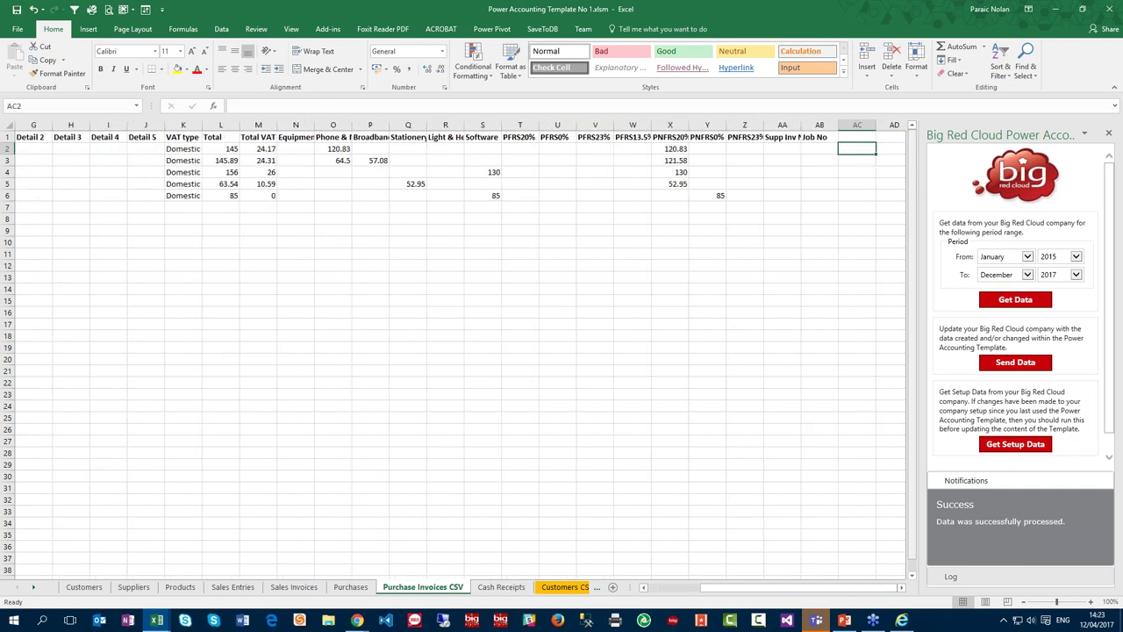
click(369, 146)
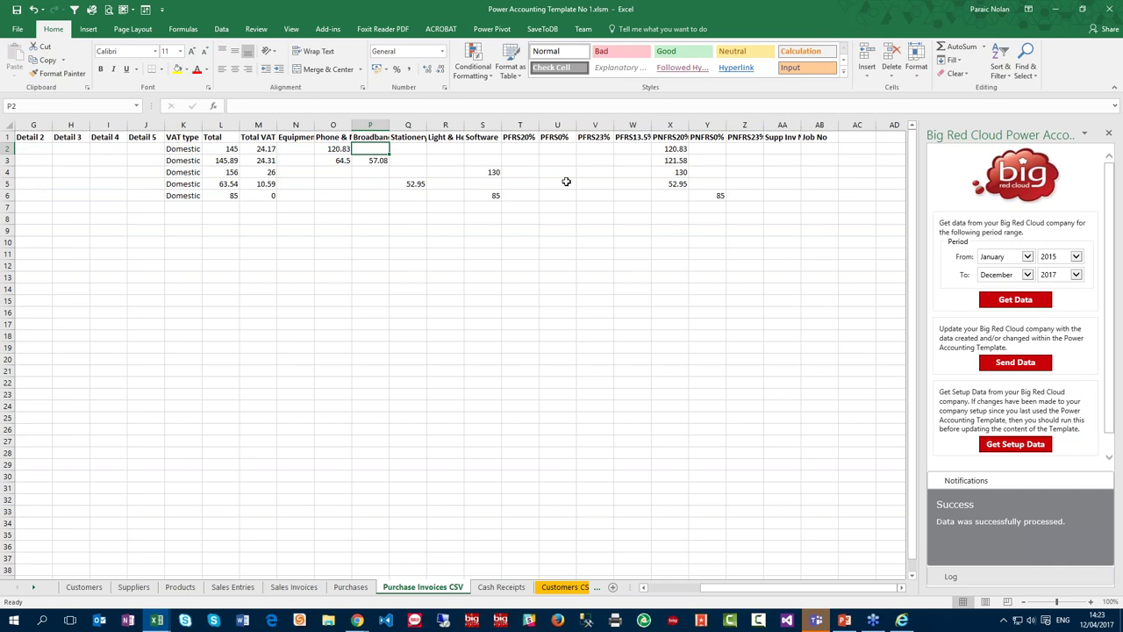
Inspect the first invoice's period and date cells, including the period cell's custom number format
key(Home)
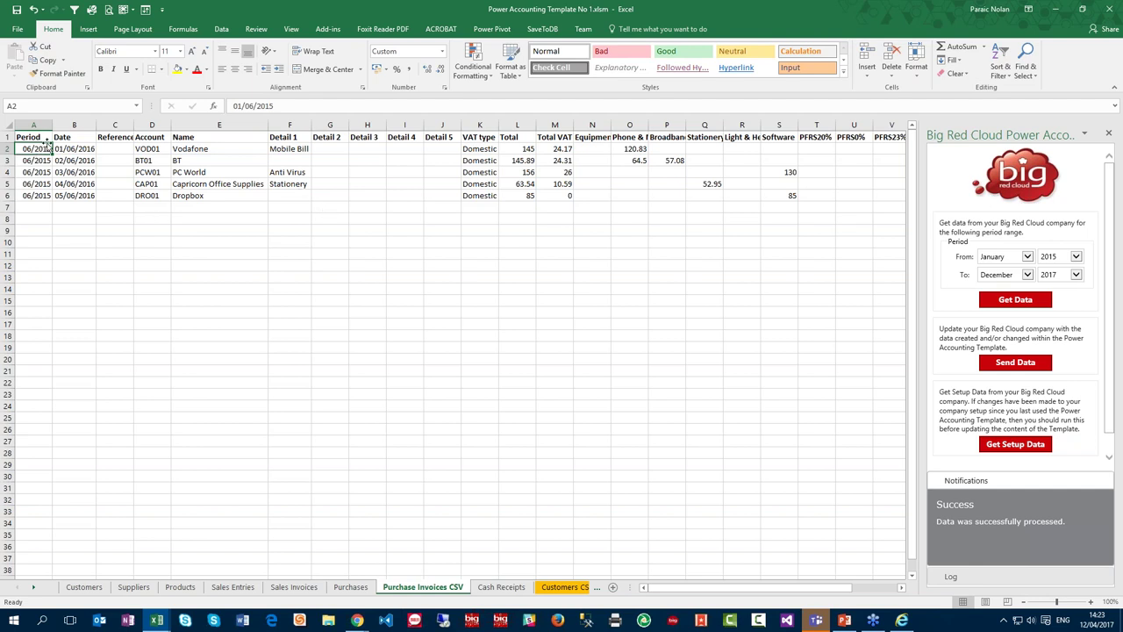
click(81, 149)
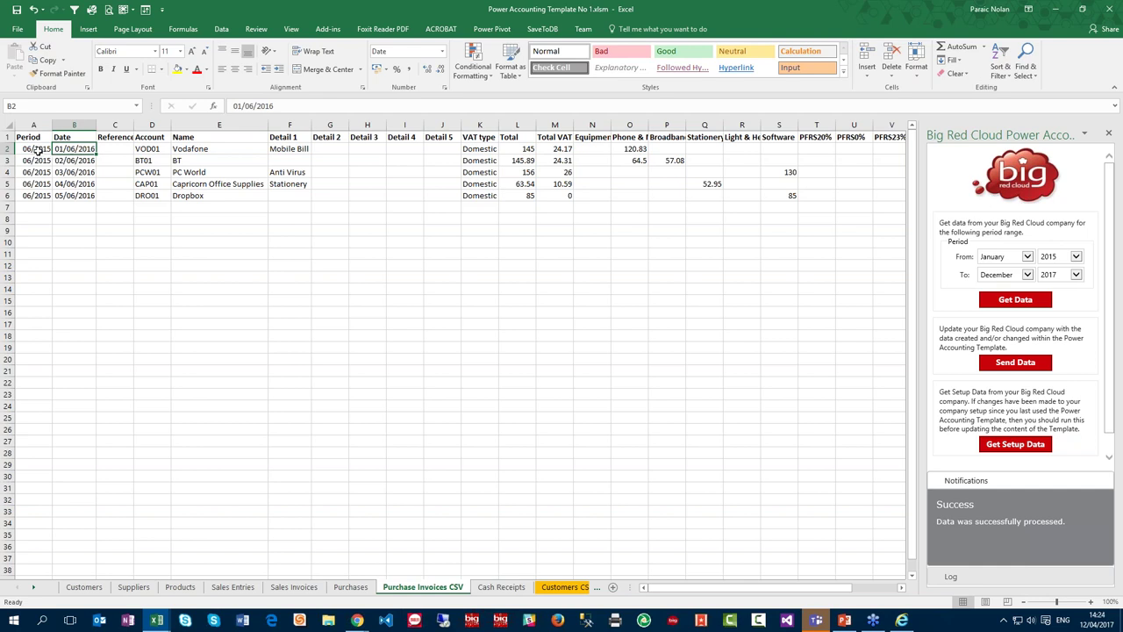
click(37, 150)
right_click(39, 150)
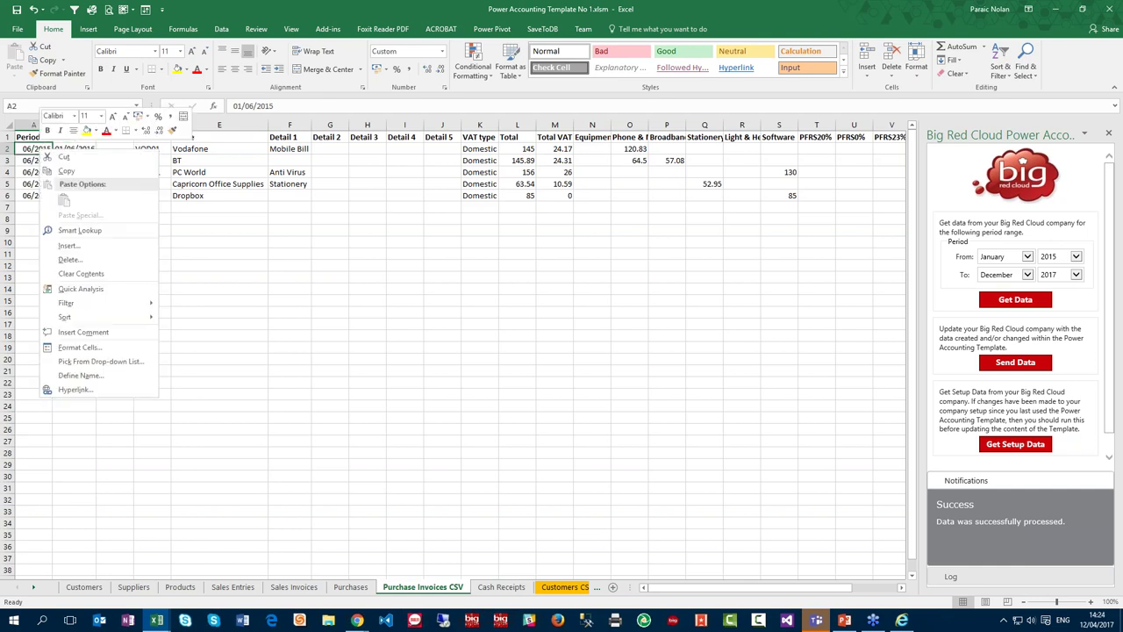
click(94, 351)
drag(79, 217, 400, 217)
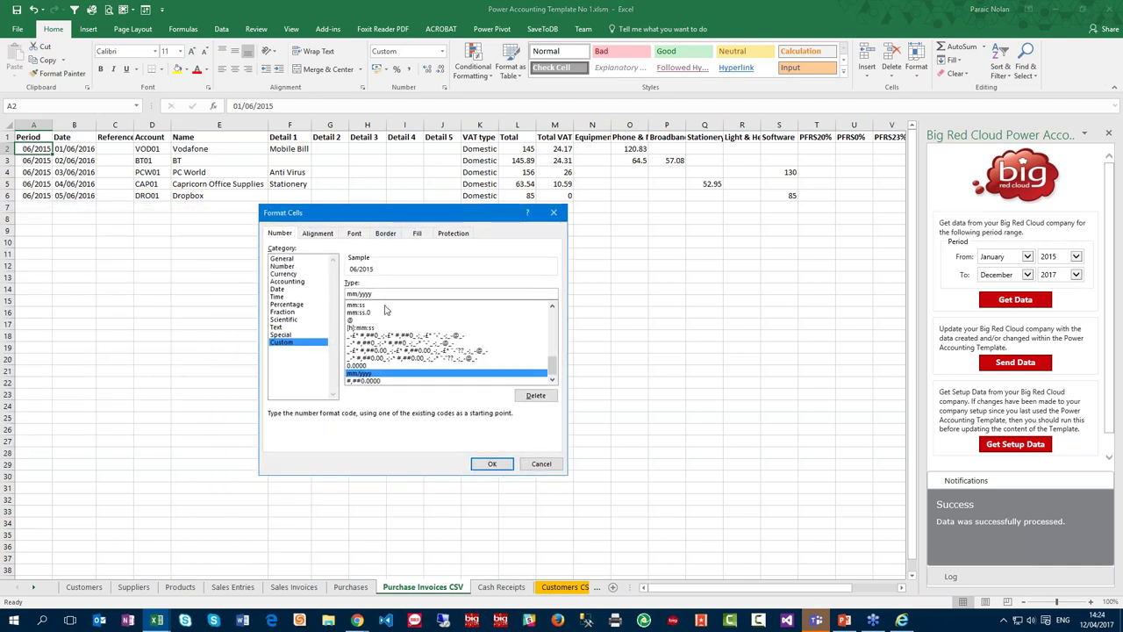
click(550, 462)
click(275, 181)
key(ctrl+Home)
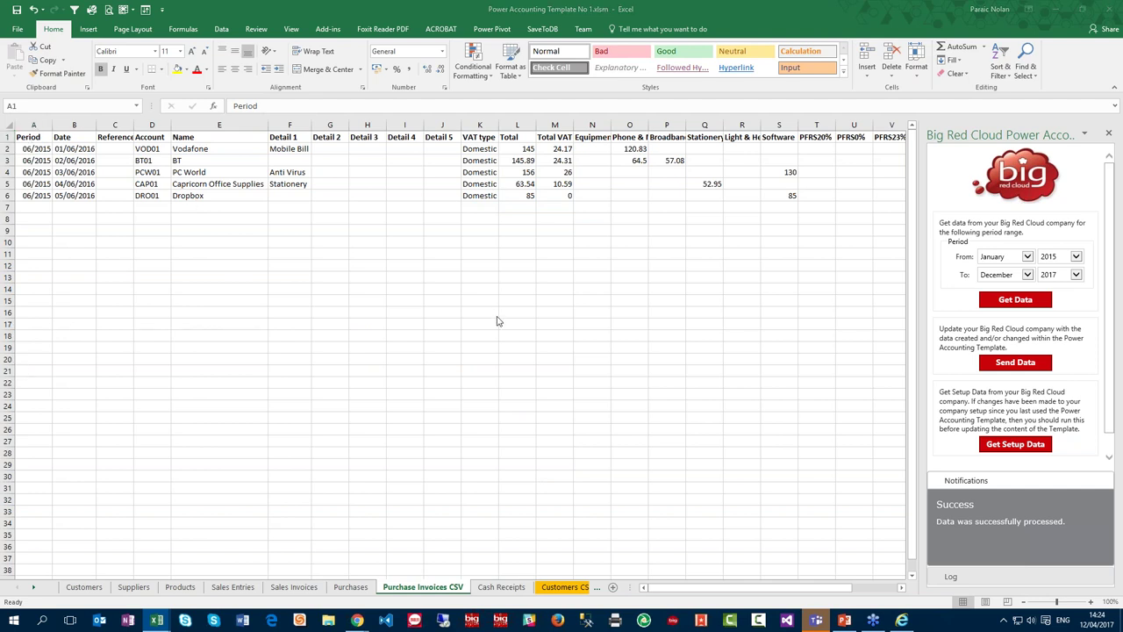
Copy the five invoice rows from the Purchase Invoices CSV sheet and paste them as values into the Purchases sheet from cell E29
click(45, 152)
drag(46, 152, 121, 162)
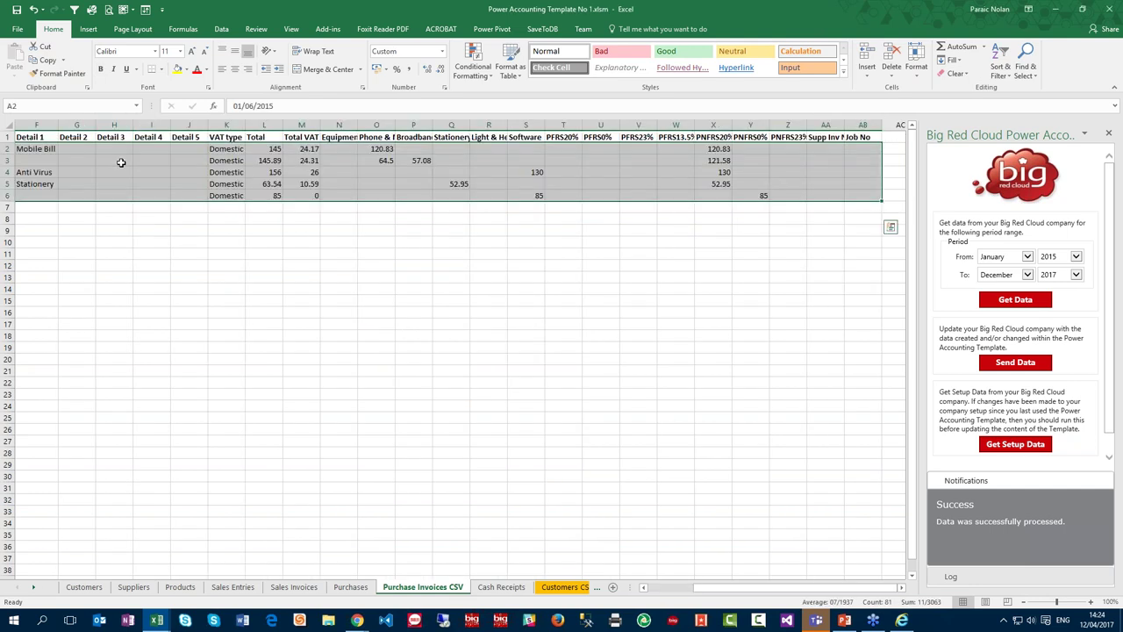
key(ctrl+c)
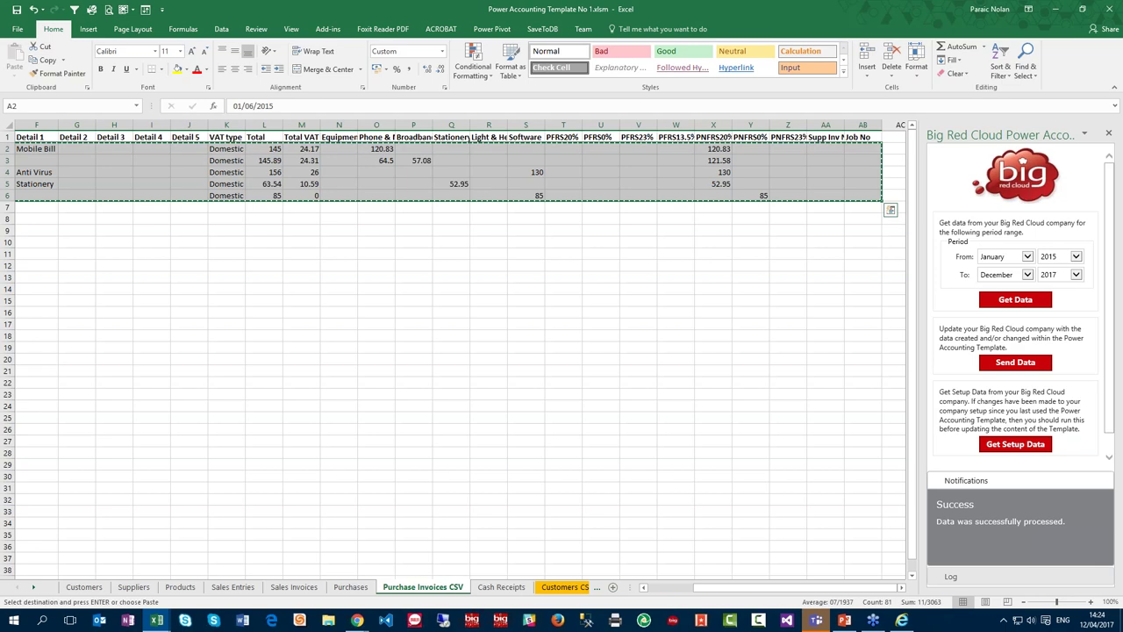
click(349, 586)
click(326, 487)
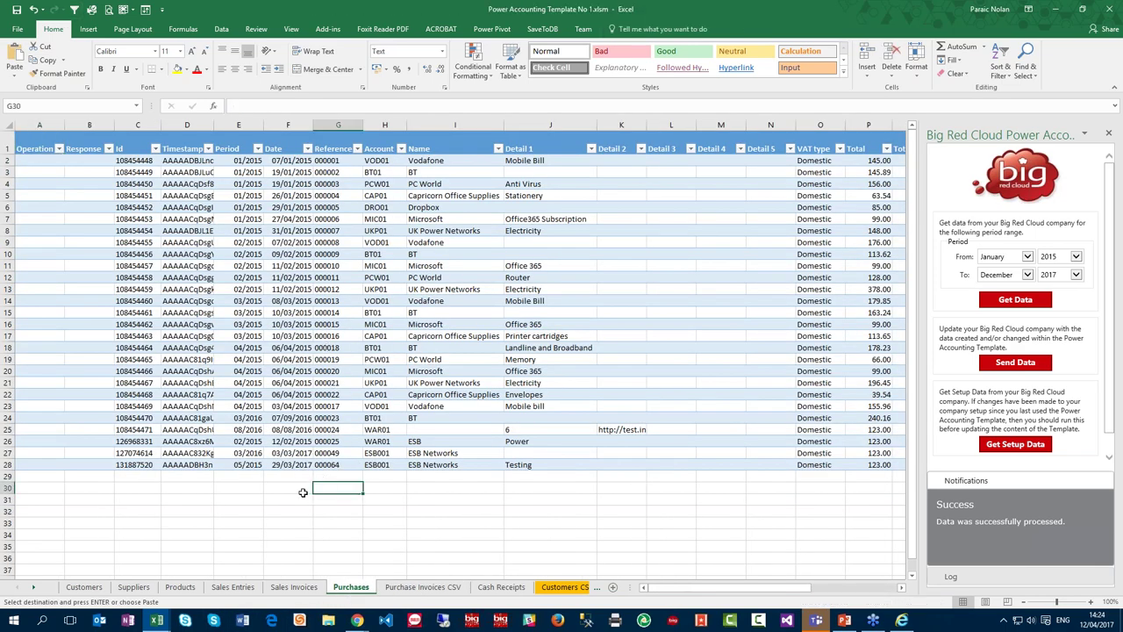
click(293, 479)
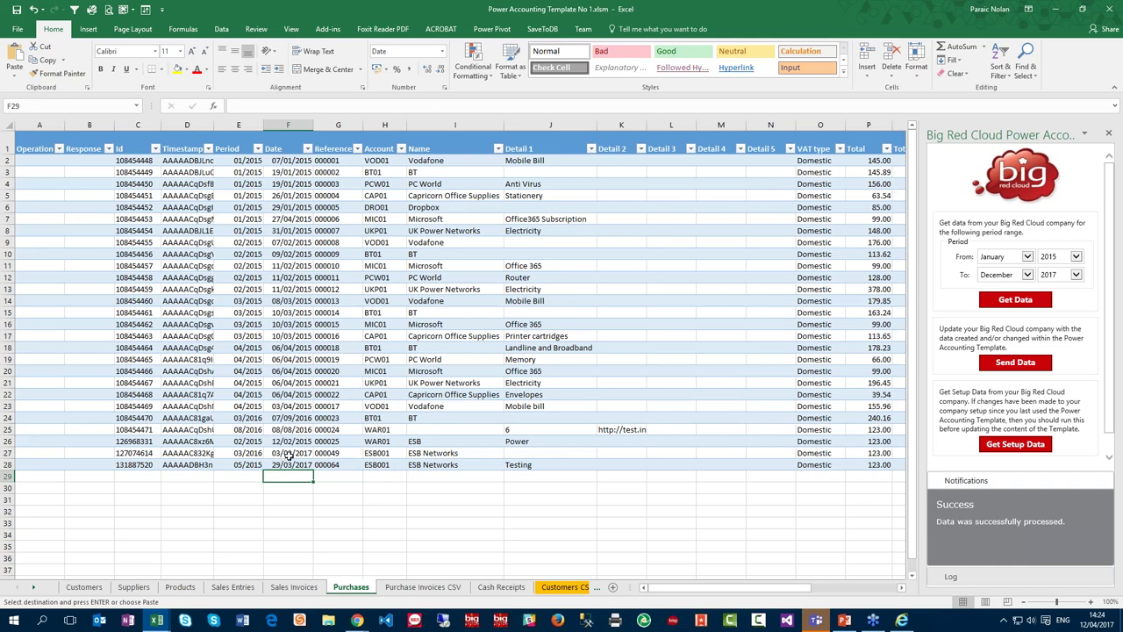
right_click(250, 476)
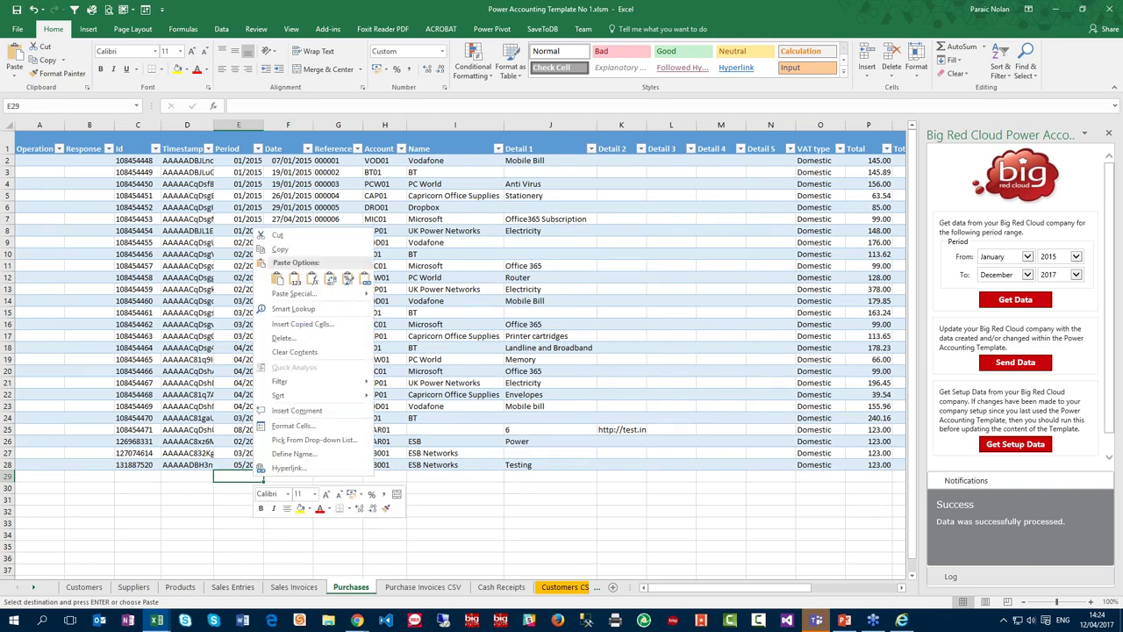
click(296, 280)
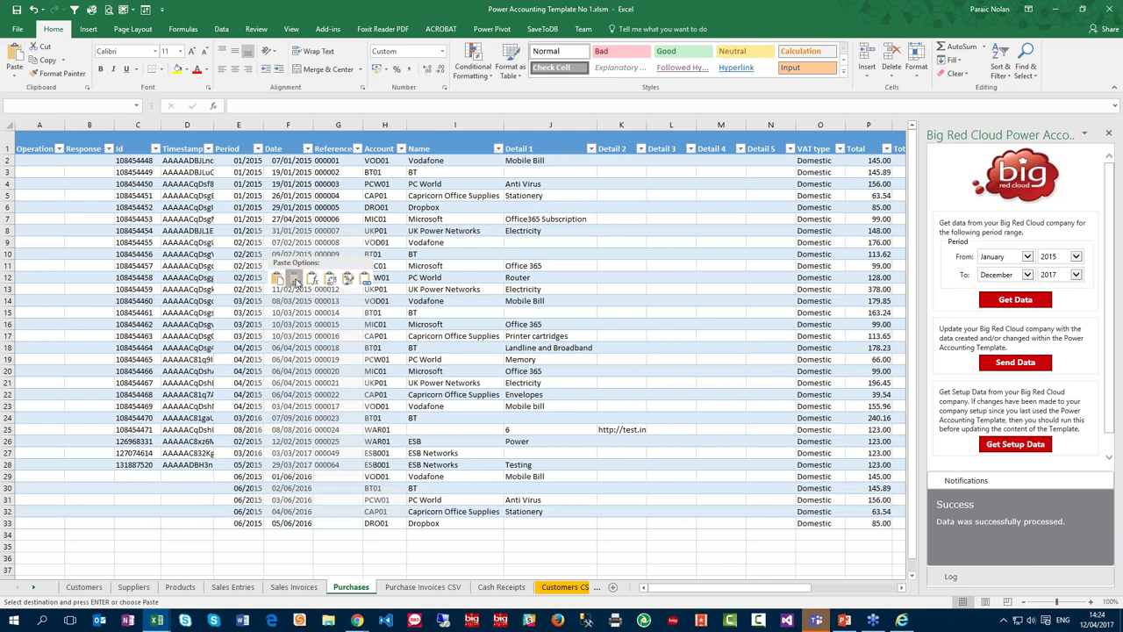
Fill the Create operation down to row 33 for the new purchases and send the changed data to the Big Red Cloud company
click(248, 476)
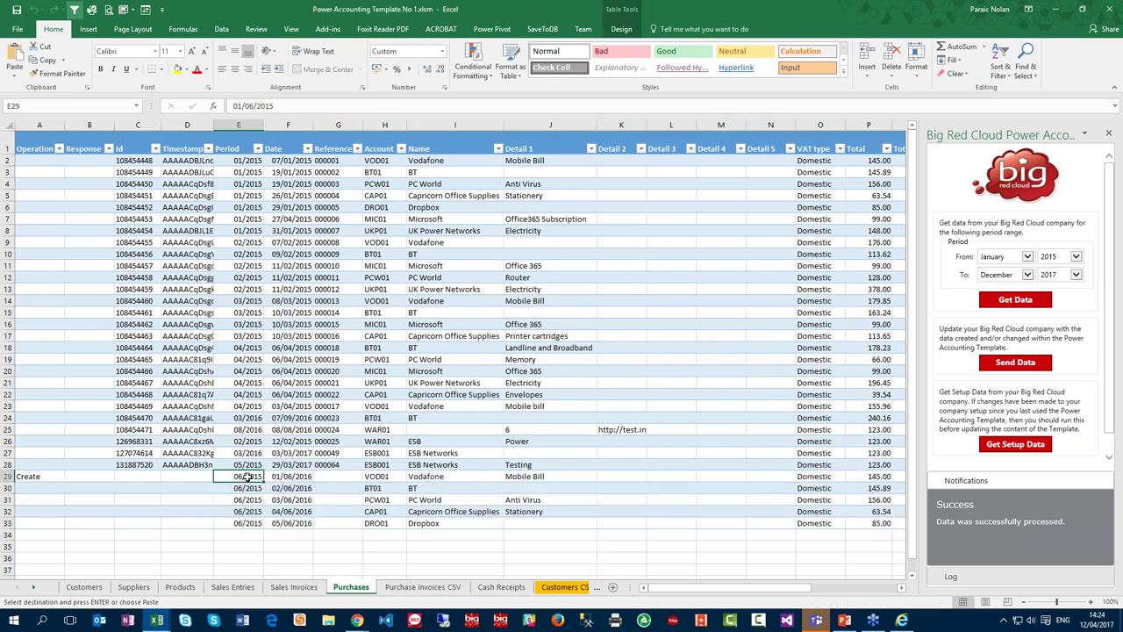
click(58, 475)
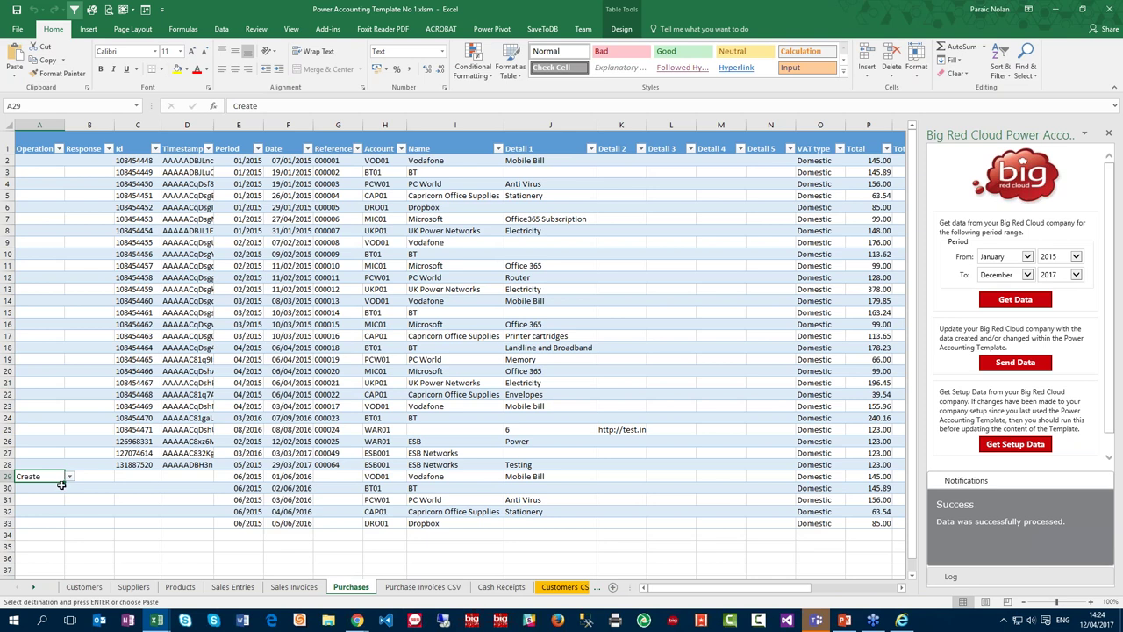
drag(63, 481, 64, 528)
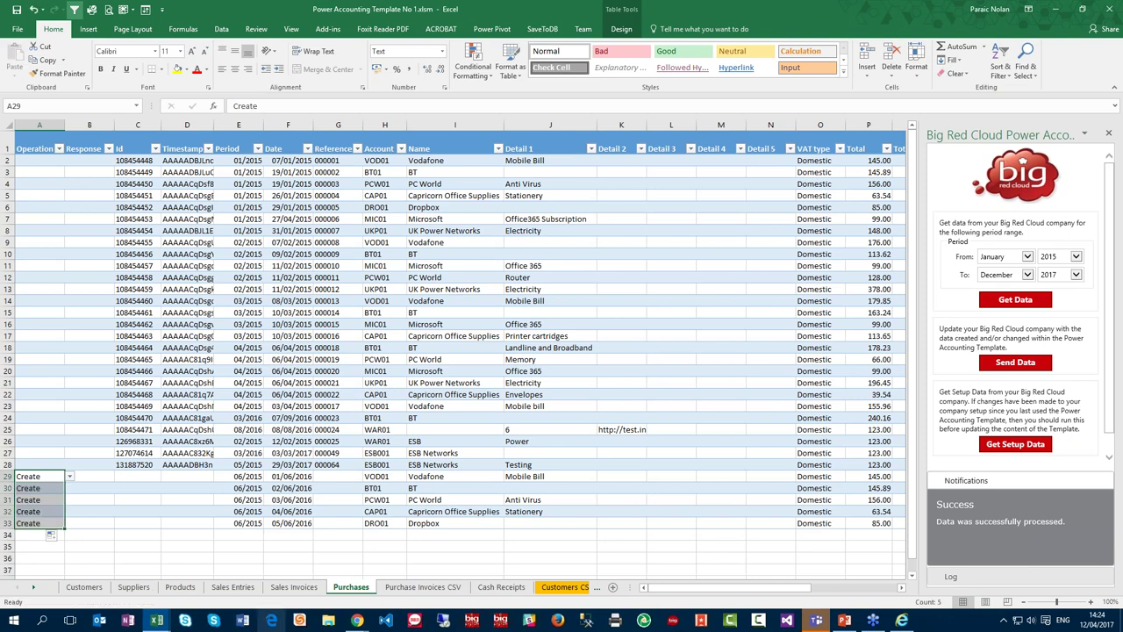
click(202, 499)
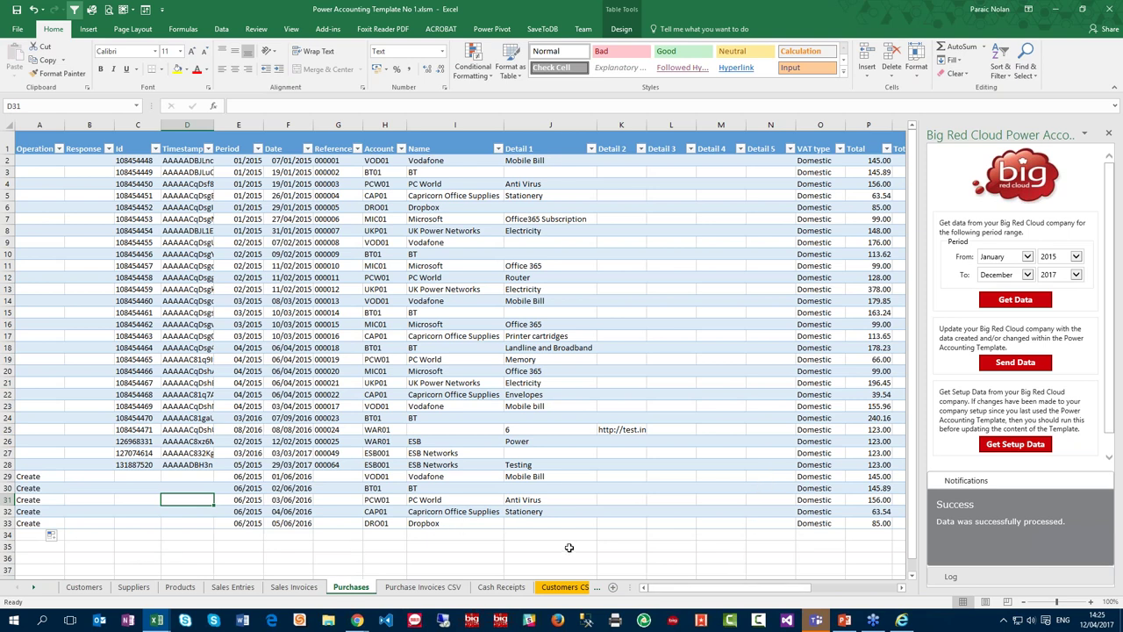
click(1034, 372)
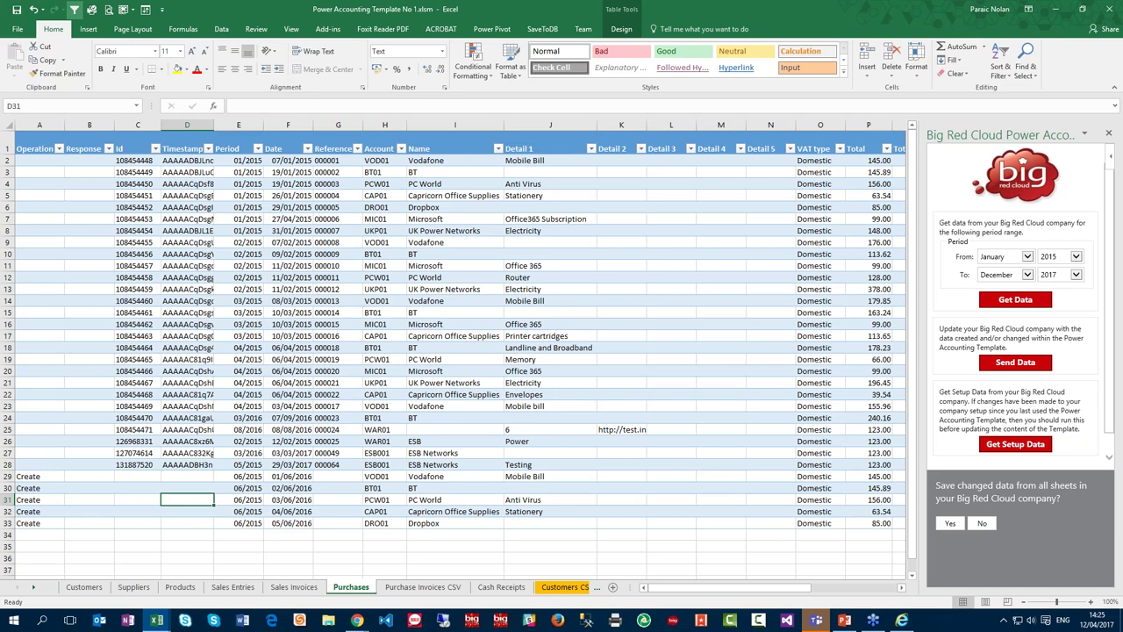
click(950, 523)
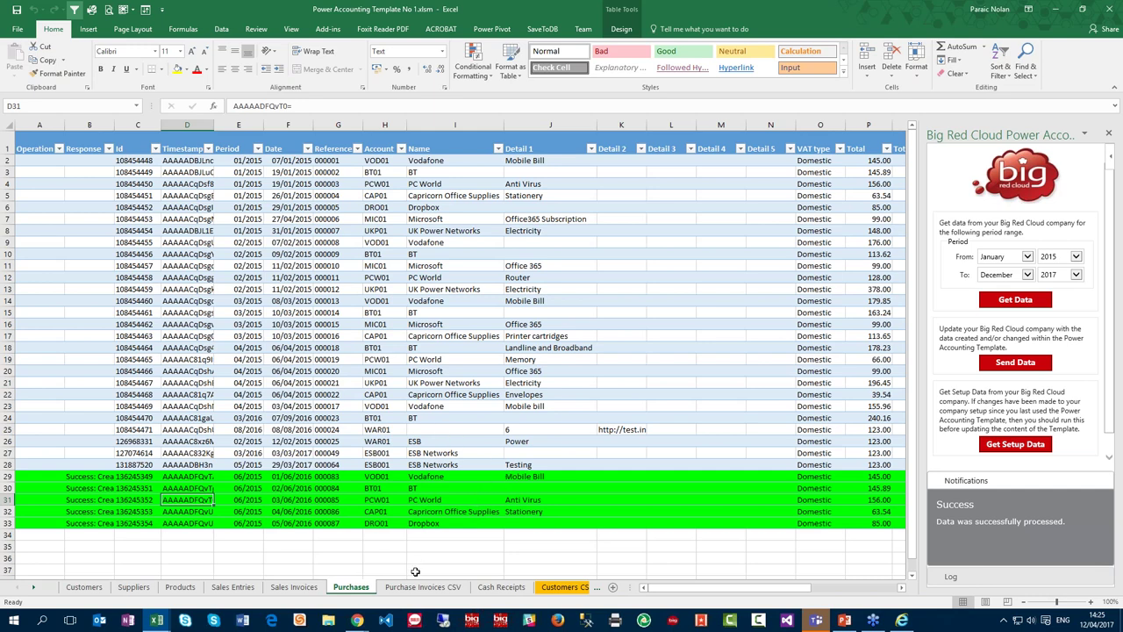
Switch to Big Red Cloud in the browser, reload the June purchases book, and view the Capricorn Office Supplies entry's details
key(alt+Tab)
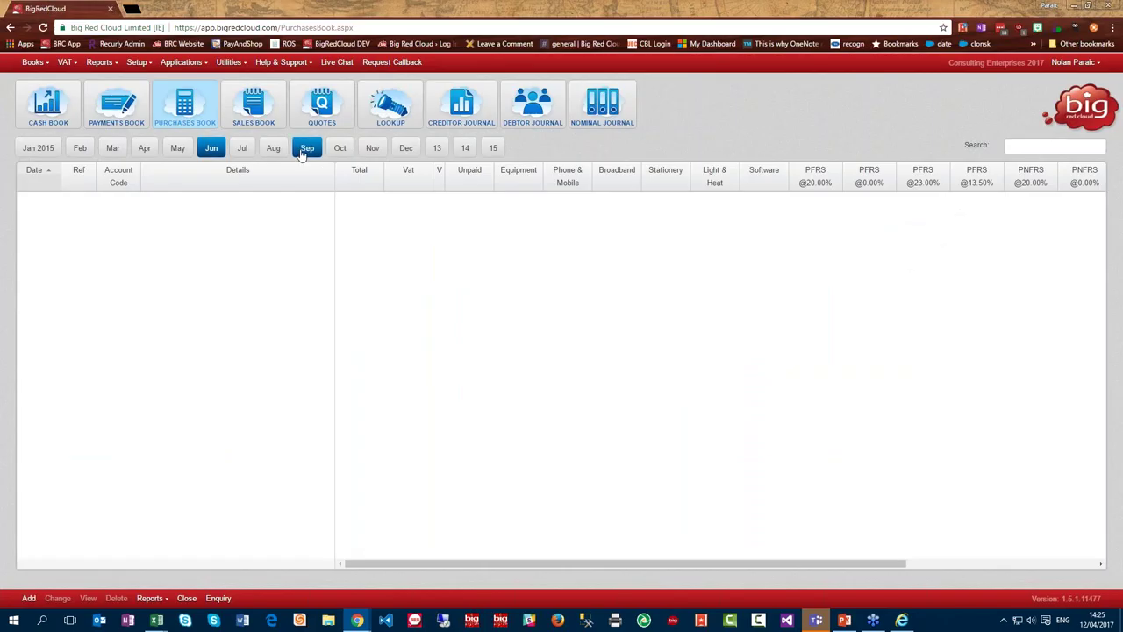
click(242, 148)
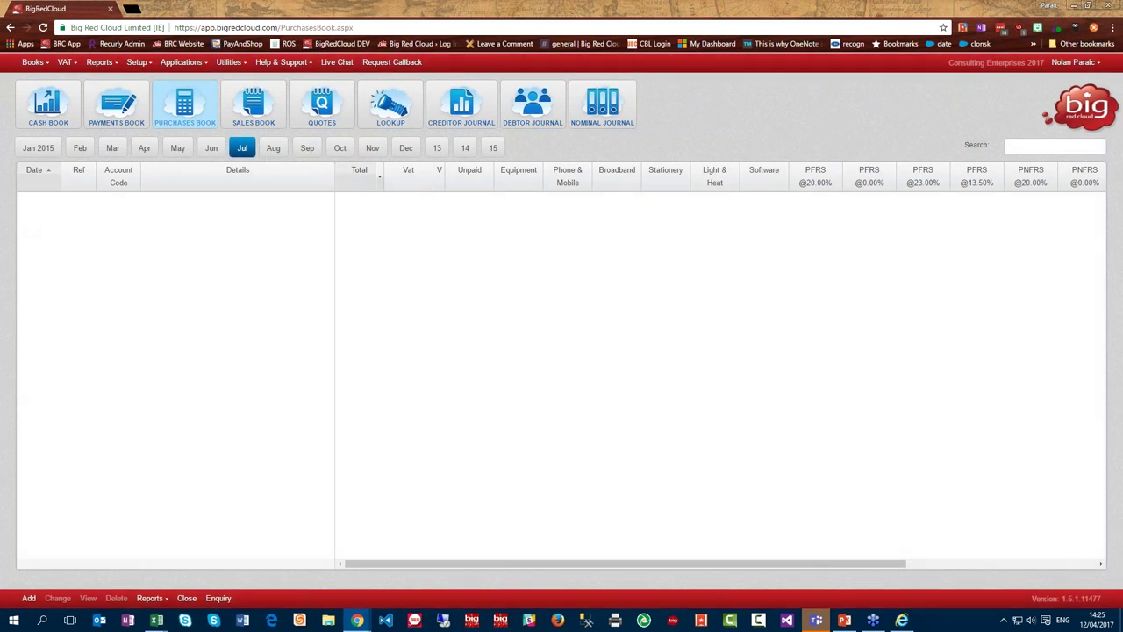
click(211, 148)
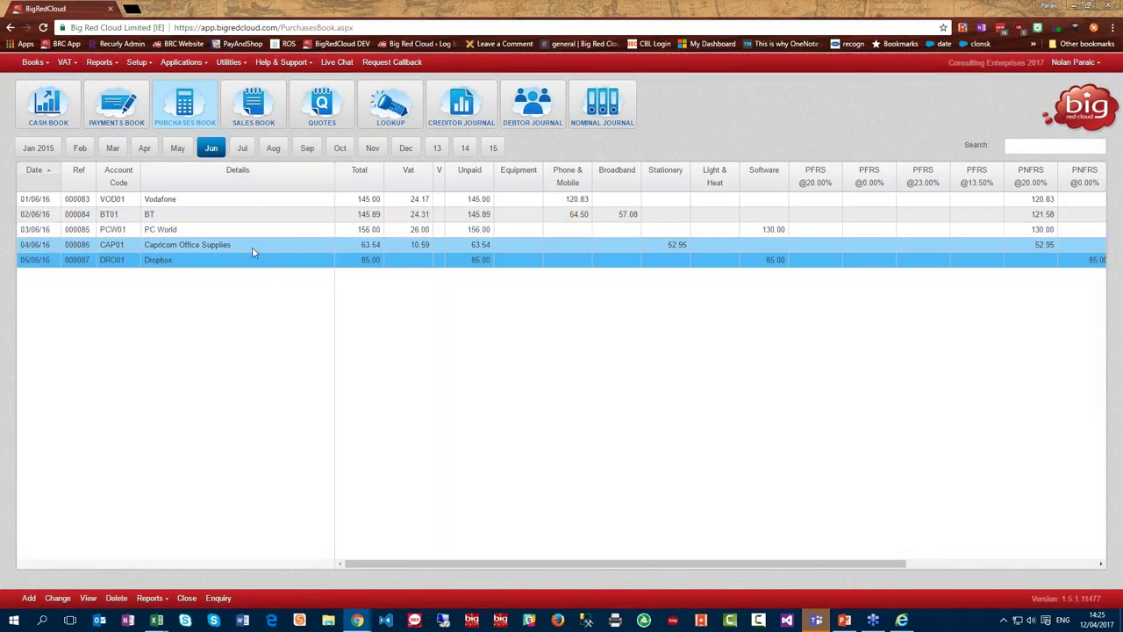
click(252, 247)
double_click(252, 252)
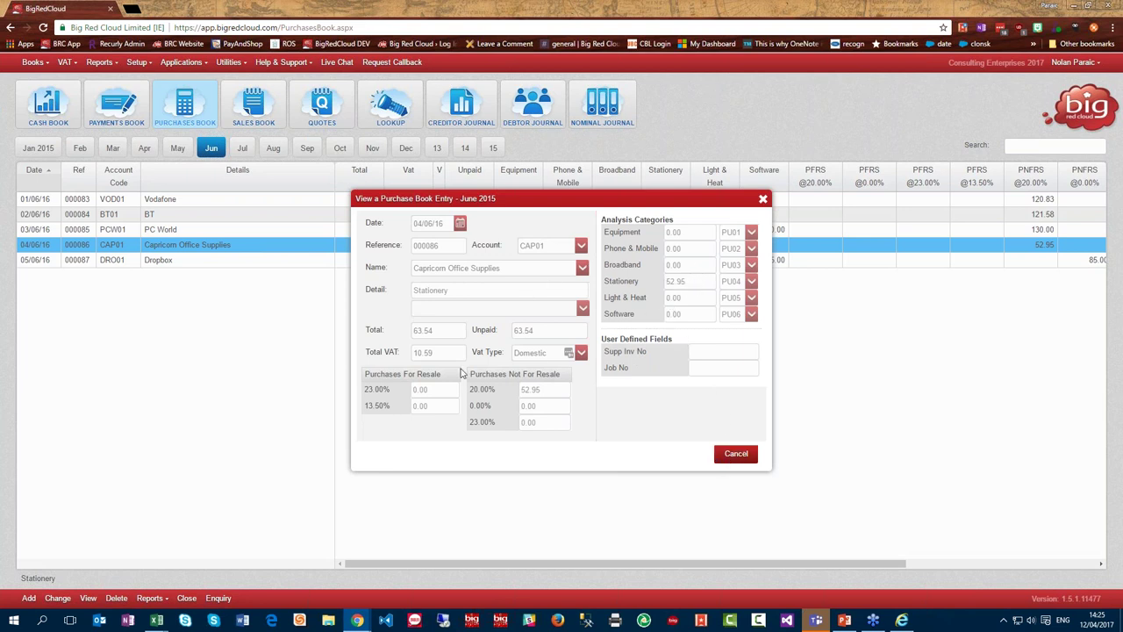
click(738, 451)
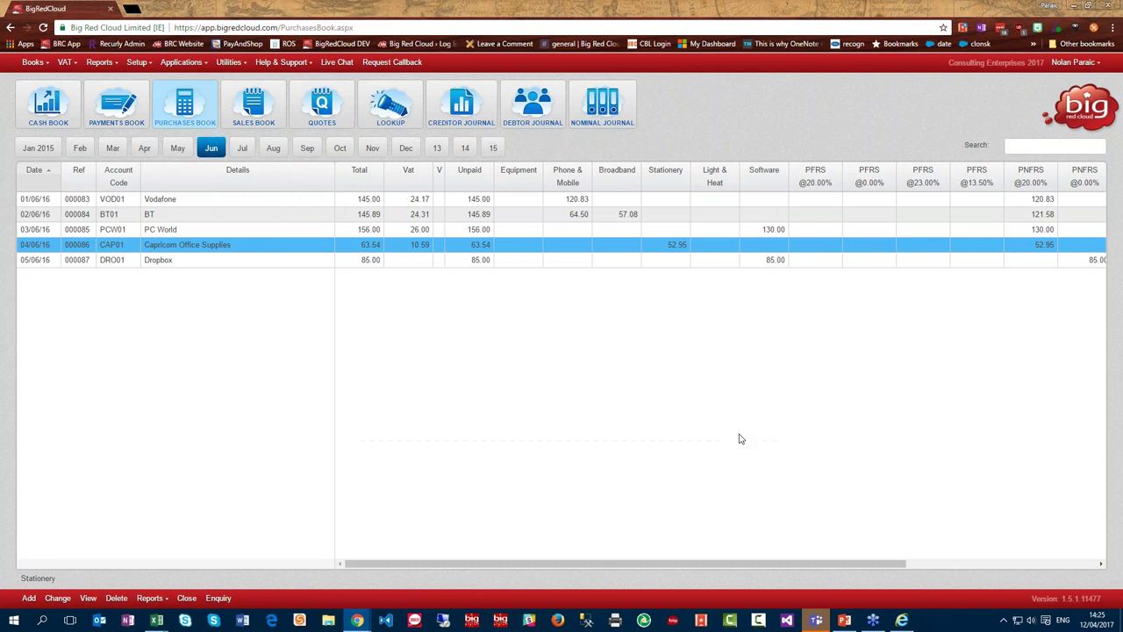
Check the Dropbox entry in the June purchases book and return to the Purchases sheet in Excel
click(409, 260)
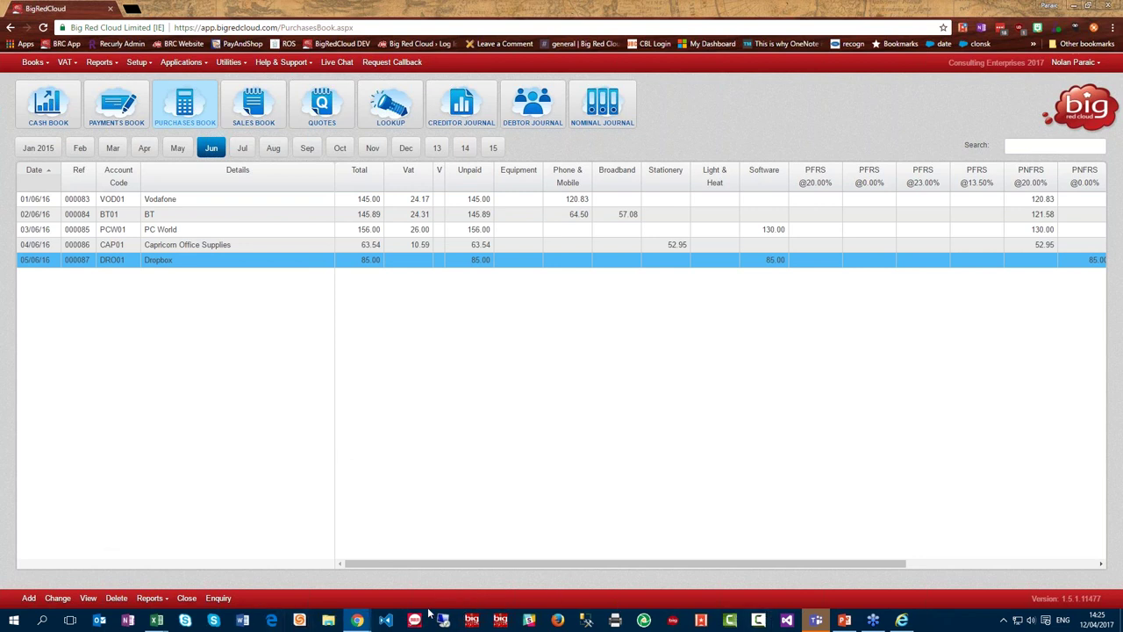
click(154, 621)
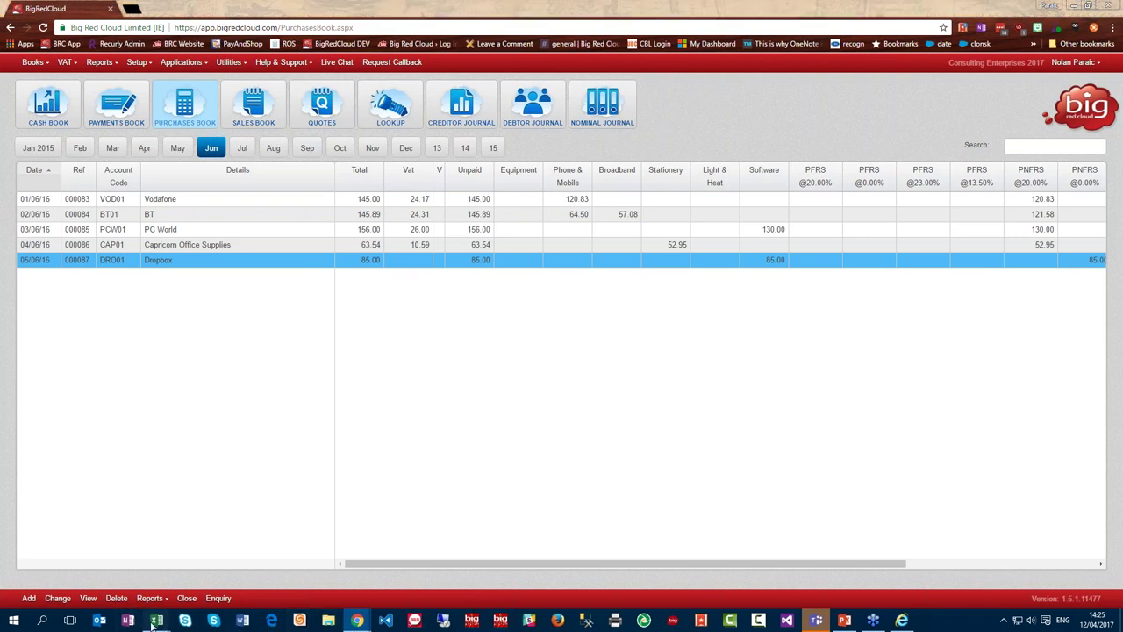
click(304, 576)
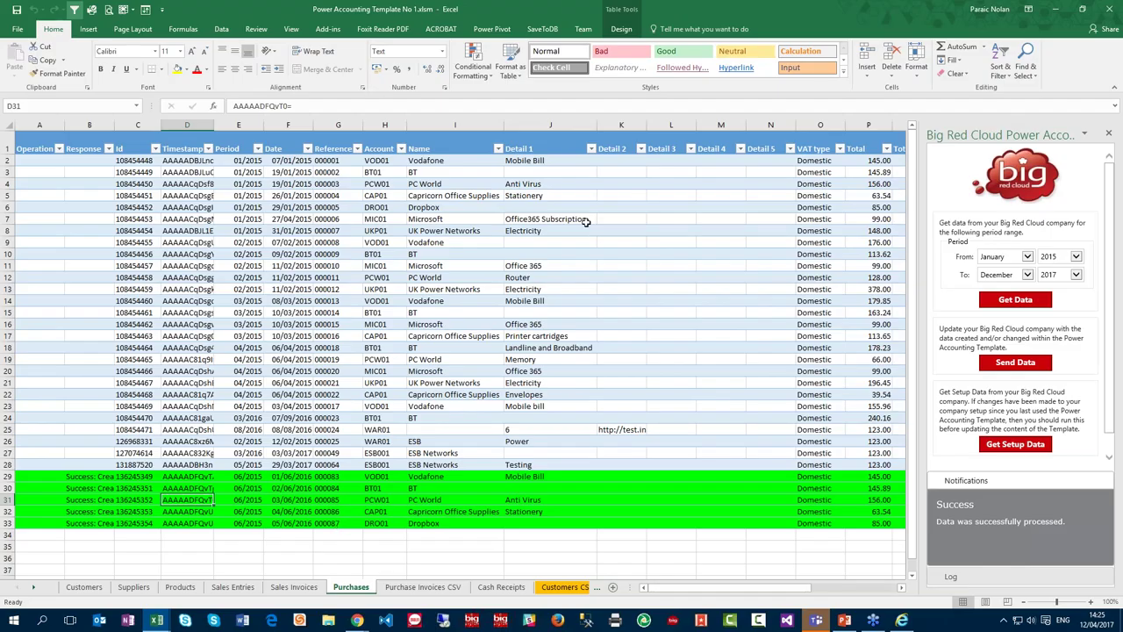
click(494, 336)
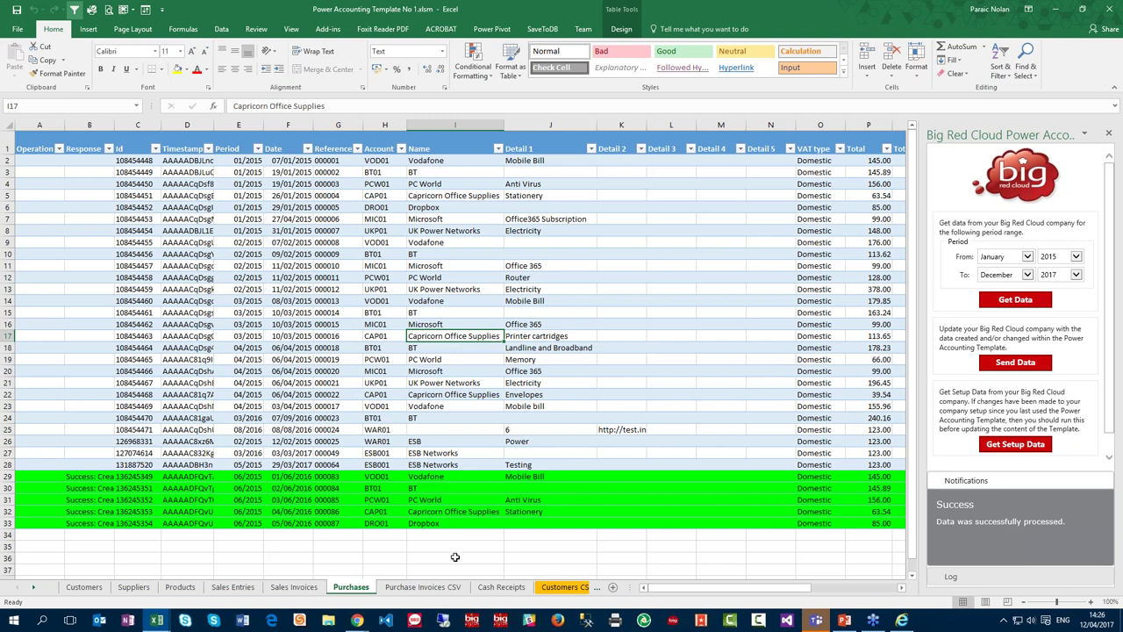
Open the Sales Invoices sheet and go to the start of the first empty row, row 106
click(291, 590)
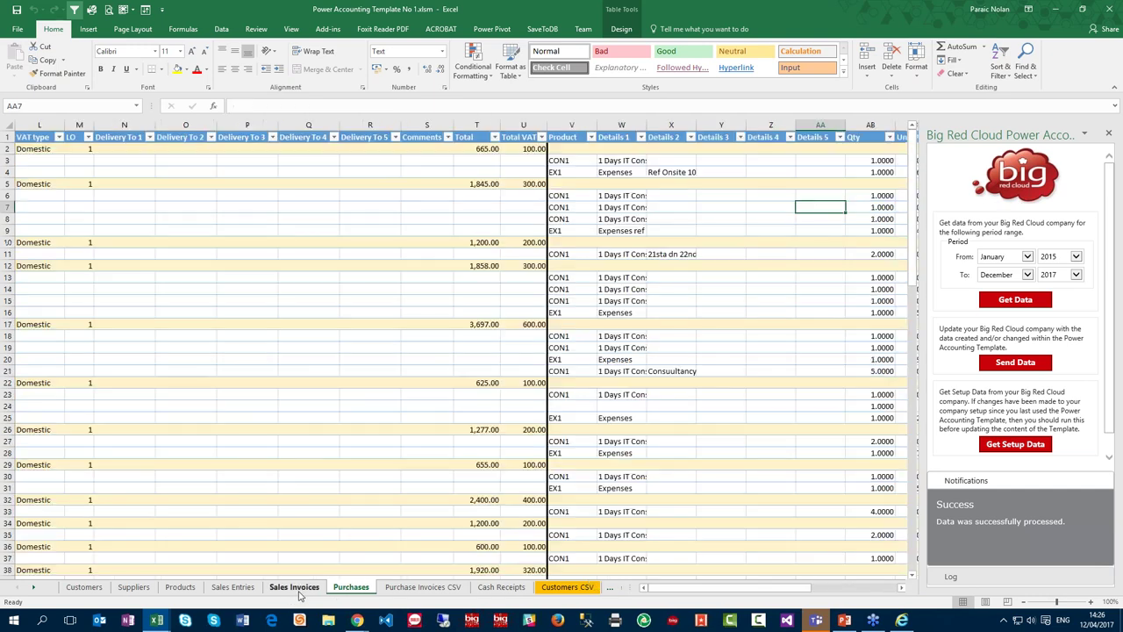
scroll(429, 459, down, 8)
scroll(437, 493, down, 16)
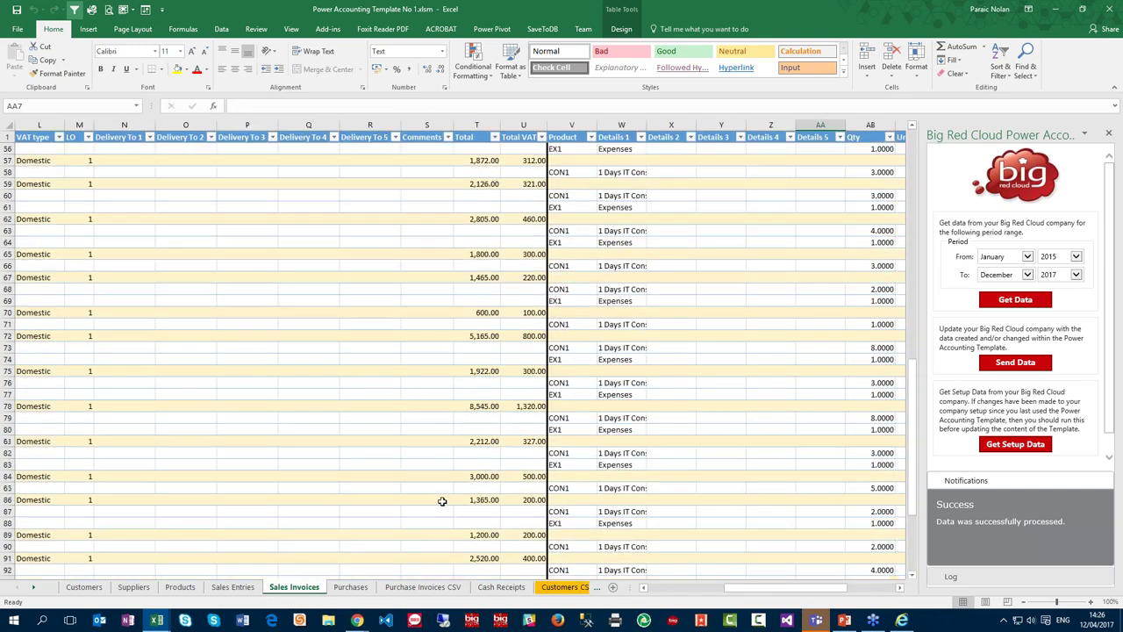
click(531, 523)
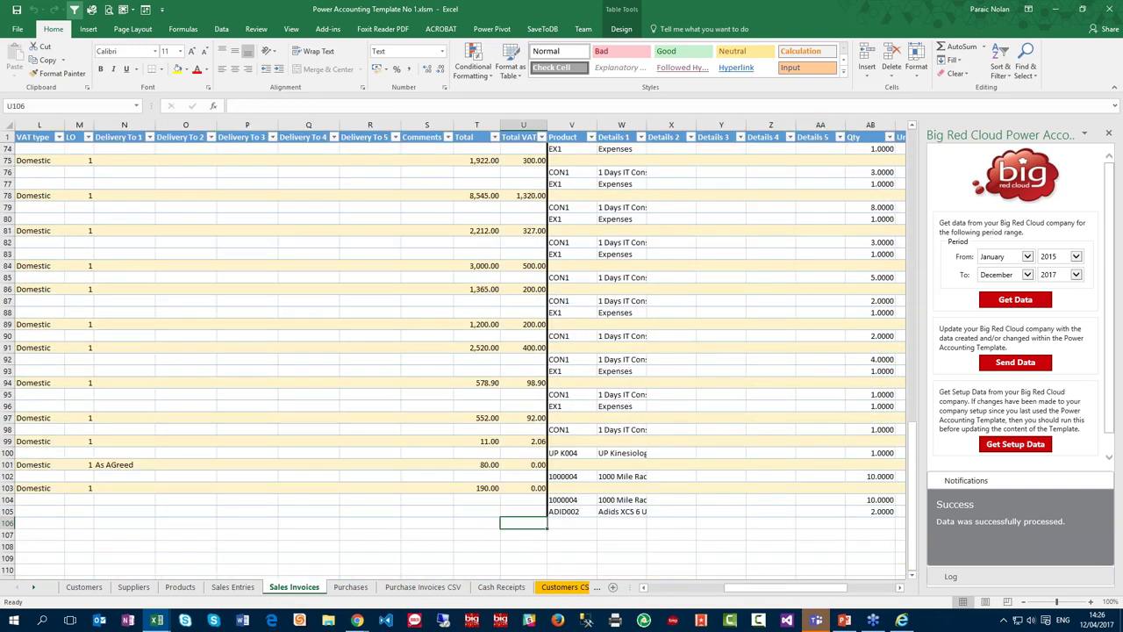
key(Home)
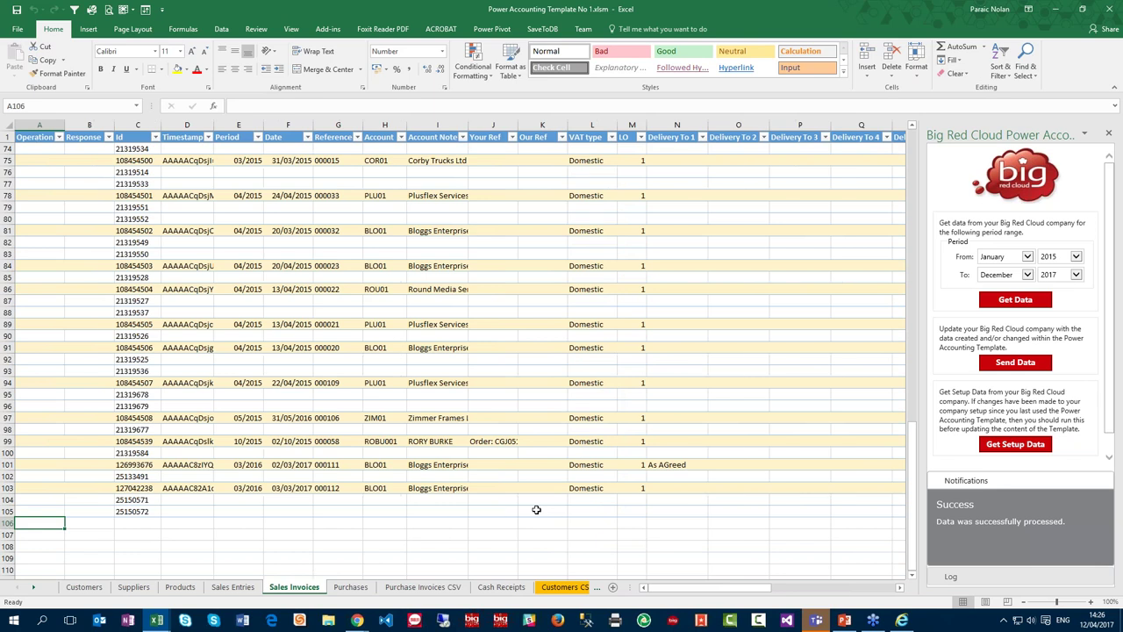
Start a new sales invoice in row 106 by setting its period to 06/2015
key(Right)
key(Right)
key(Right)
key(Right)
key(Right)
key(Right)
key(Left)
key(Left)
key(Left)
key(Right)
key(Right)
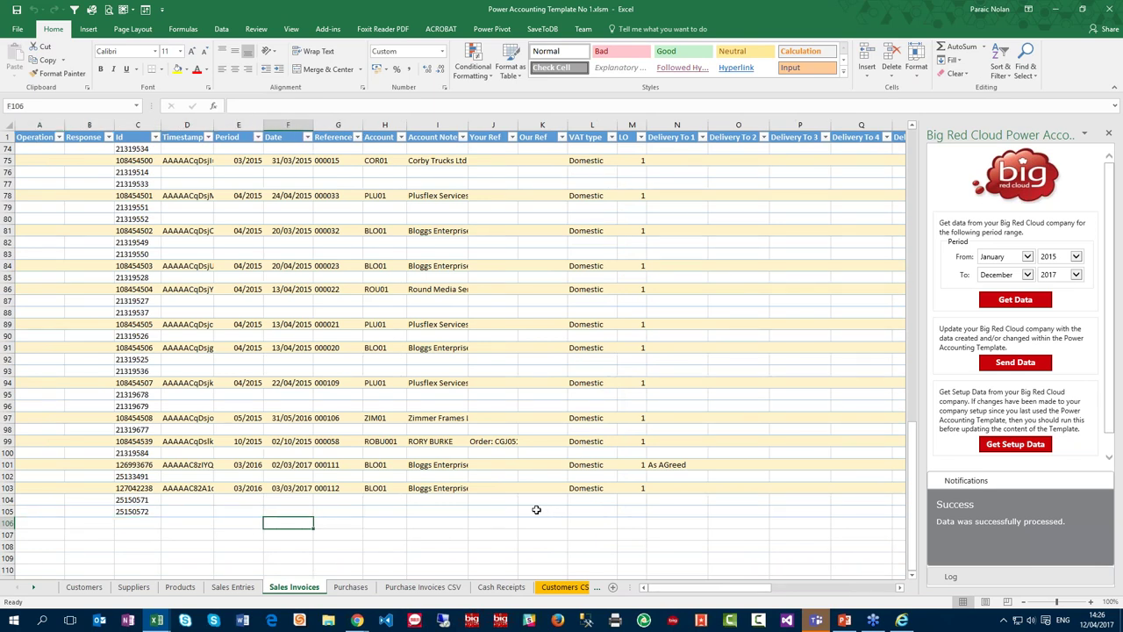
key(Left)
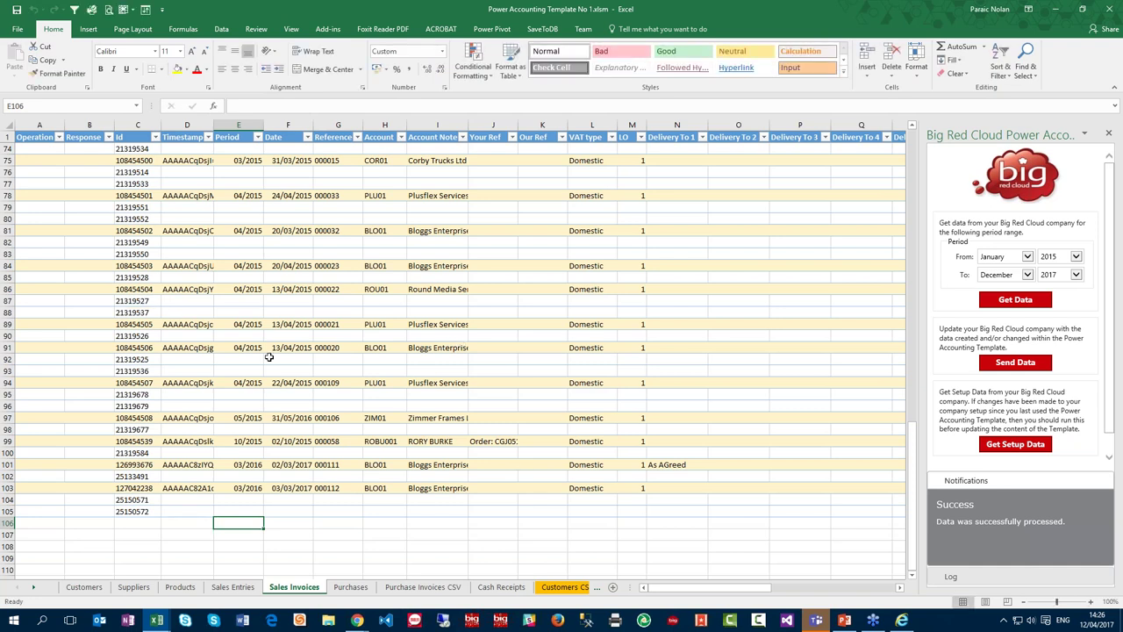
text(06/20)
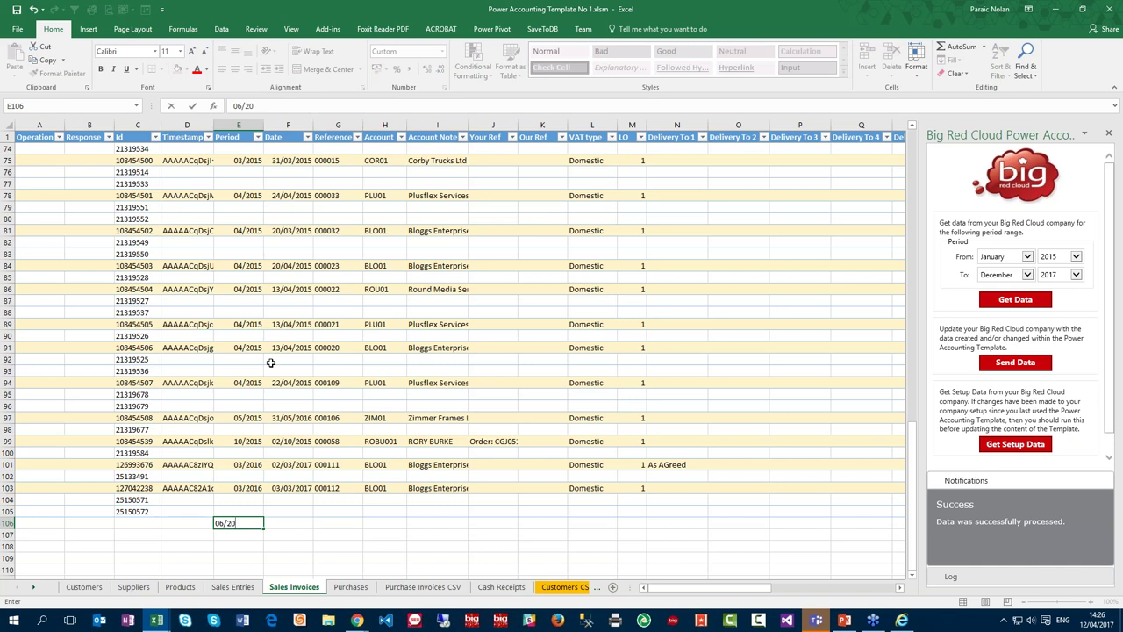
text(615)
key(Return)
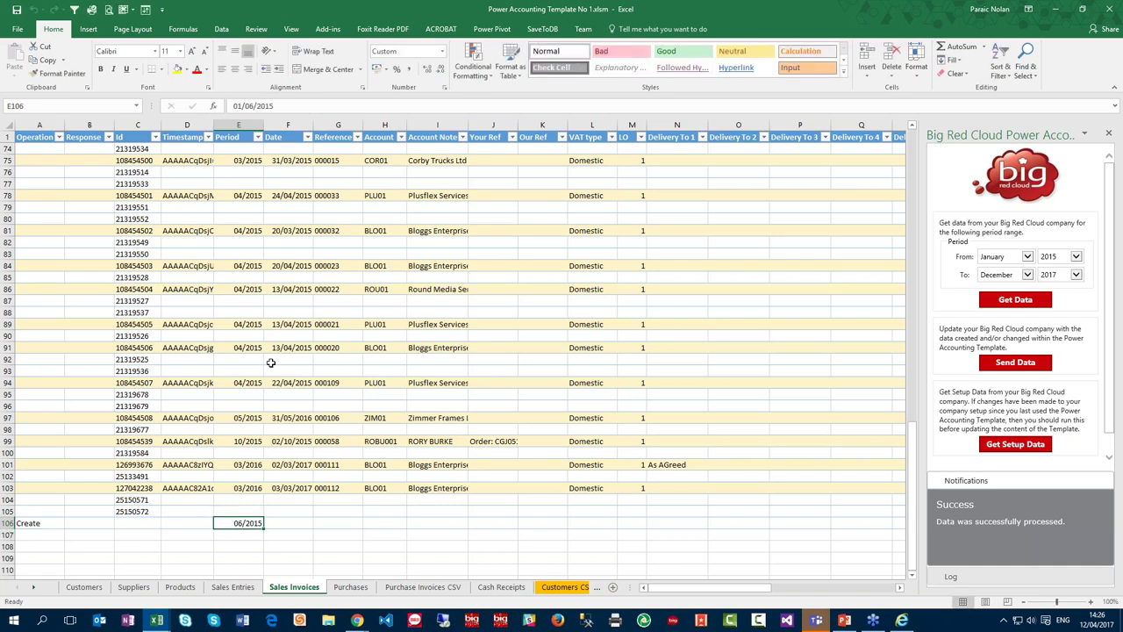
Set the date of the new sales invoice in row 106 to 01/06/2015
click(39, 523)
click(256, 525)
click(268, 523)
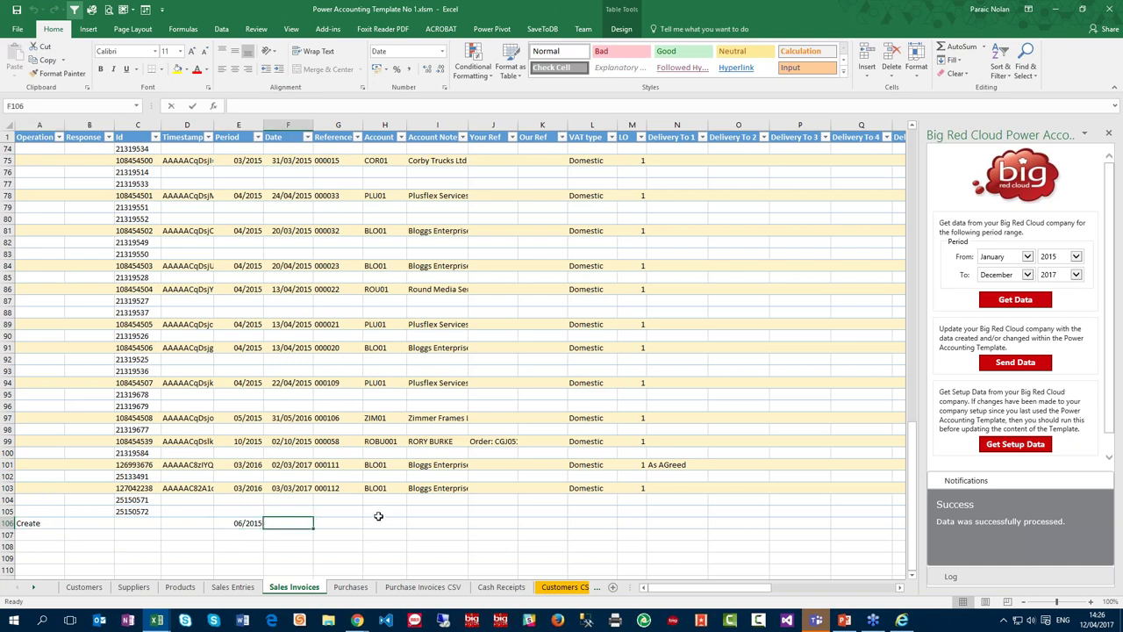
text(01/06/20)
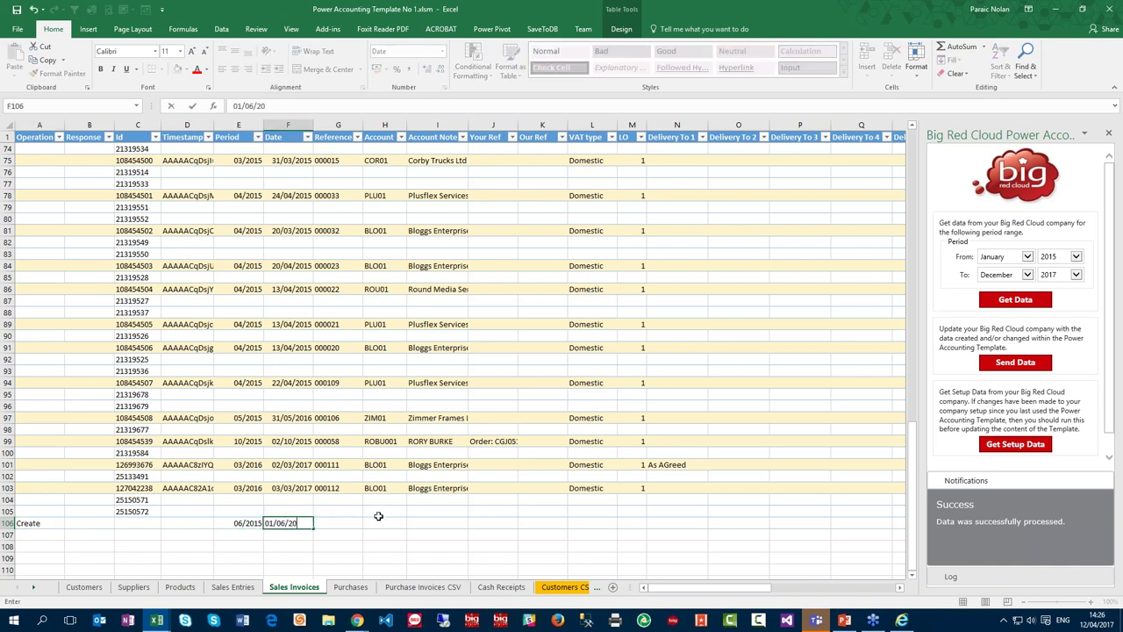
text(15)
click(378, 519)
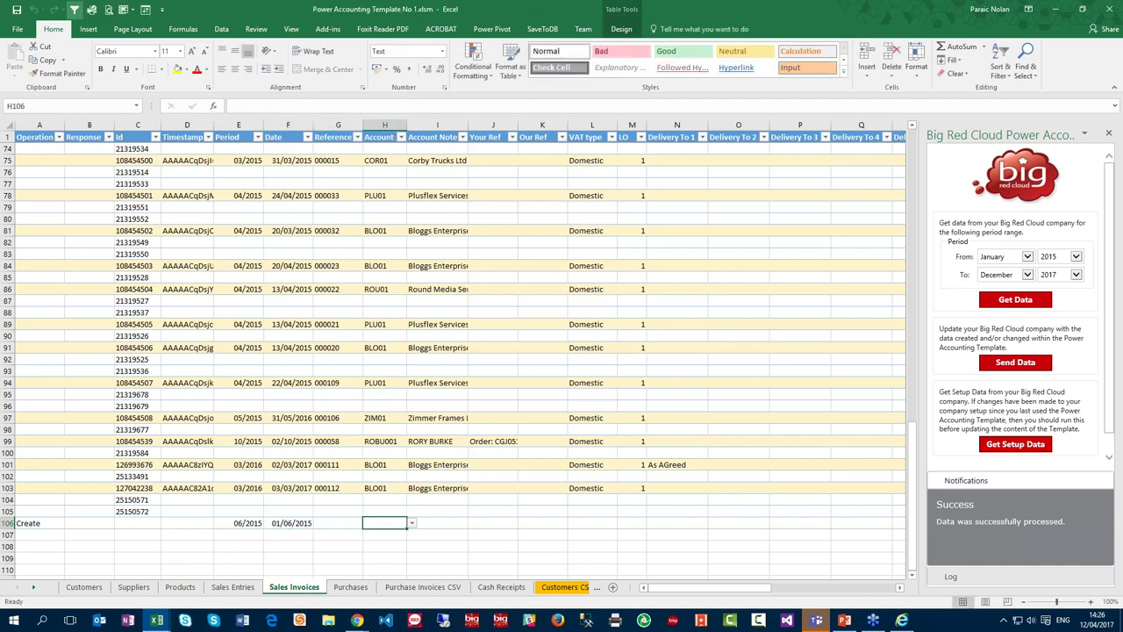
Enter the Bloggs Enterprises account code and the account name Bloggs Enterprises for the invoice in row 106
text(BLO01)
key(Tab)
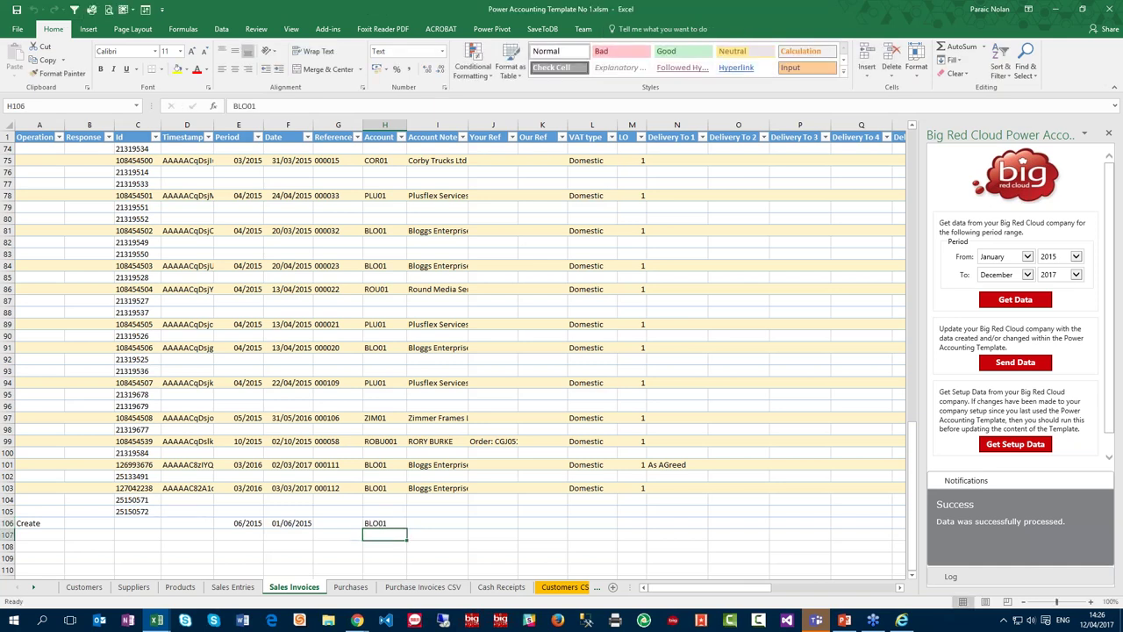
text(Bloggs Enterprises)
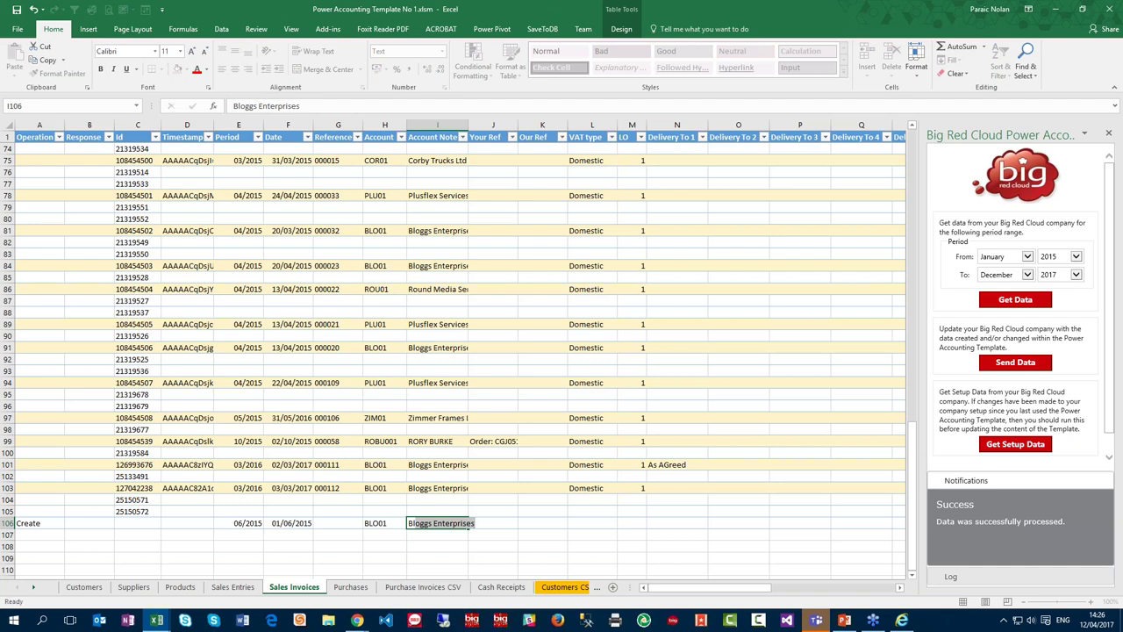
key(Tab)
key(Tab)
key(Tab)
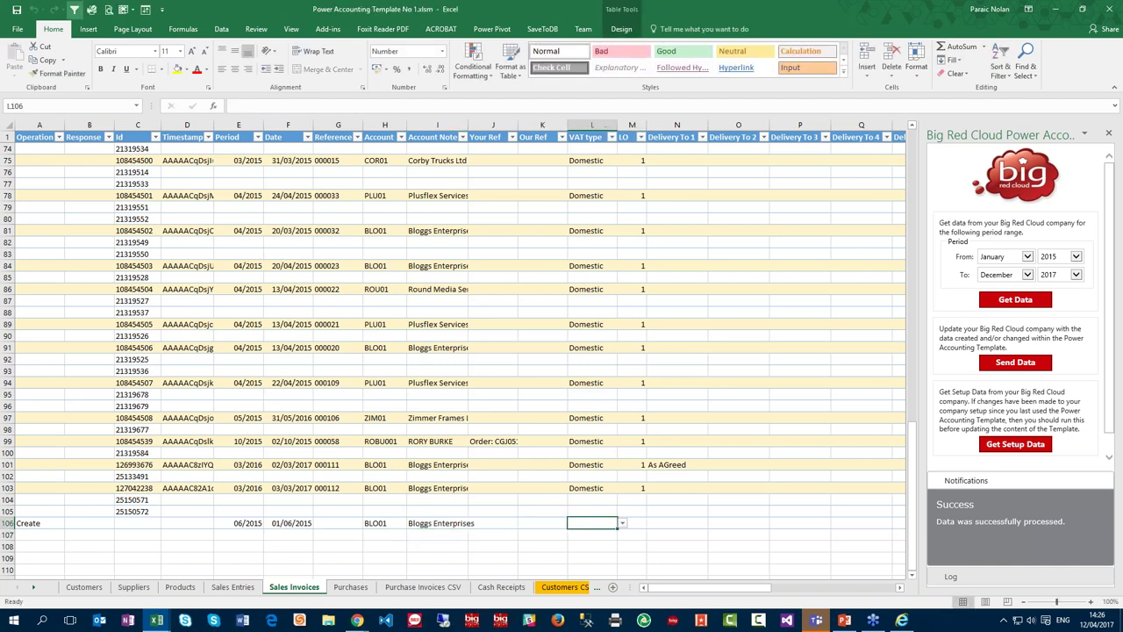
Set the VAT type of the row 106 invoice to Domestic and its LO value to 1
text(Domestic)
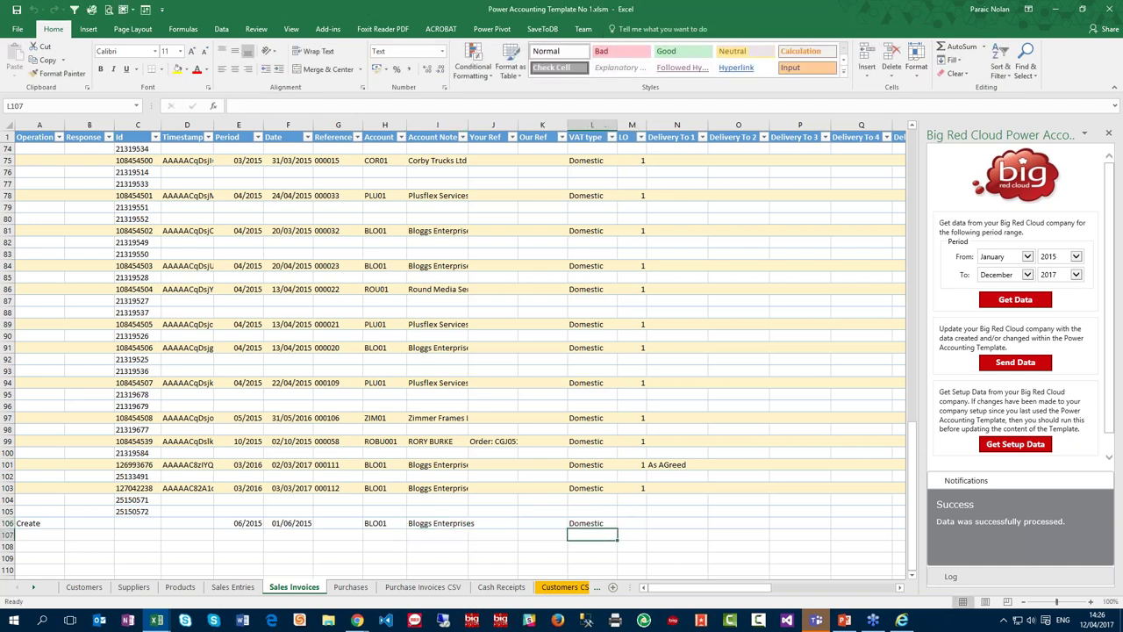
key(Tab)
key(Tab)
click(632, 523)
text(1)
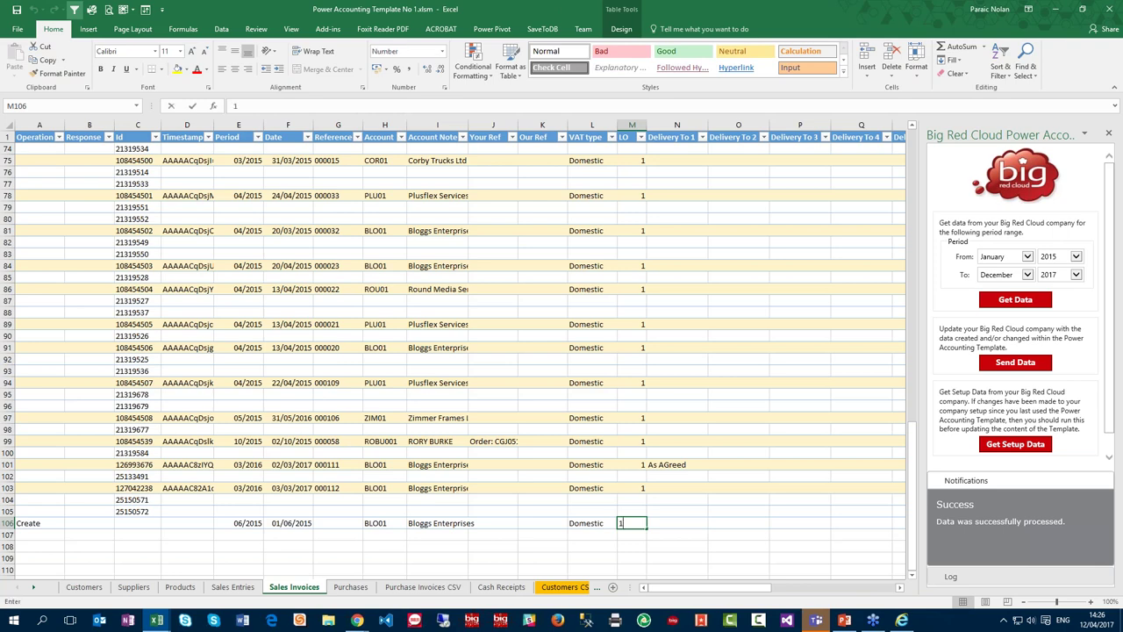
Add a product line in row 107 with product ADID002 and Details 1 "Adids XCS 6 UK 6.5 Red/Purple"
key(Tab)
key(Tab)
key(Tab)
key(Tab)
key(Tab)
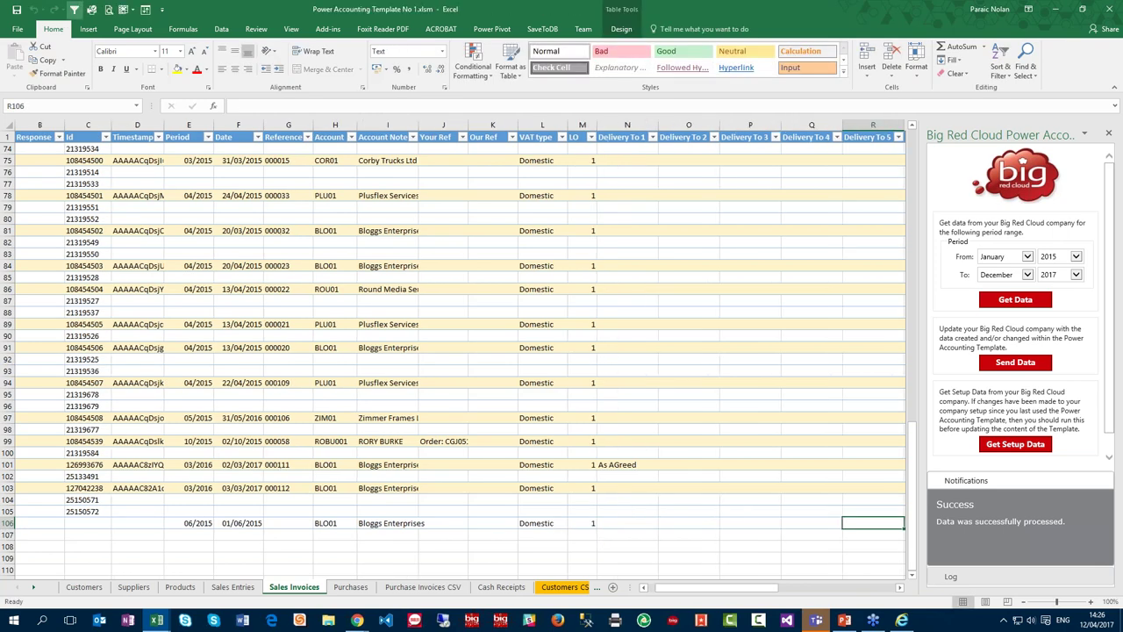
key(Tab)
key(Tab)
key(Tab)
key(Tab)
key(Tab)
key(Down)
key(Down)
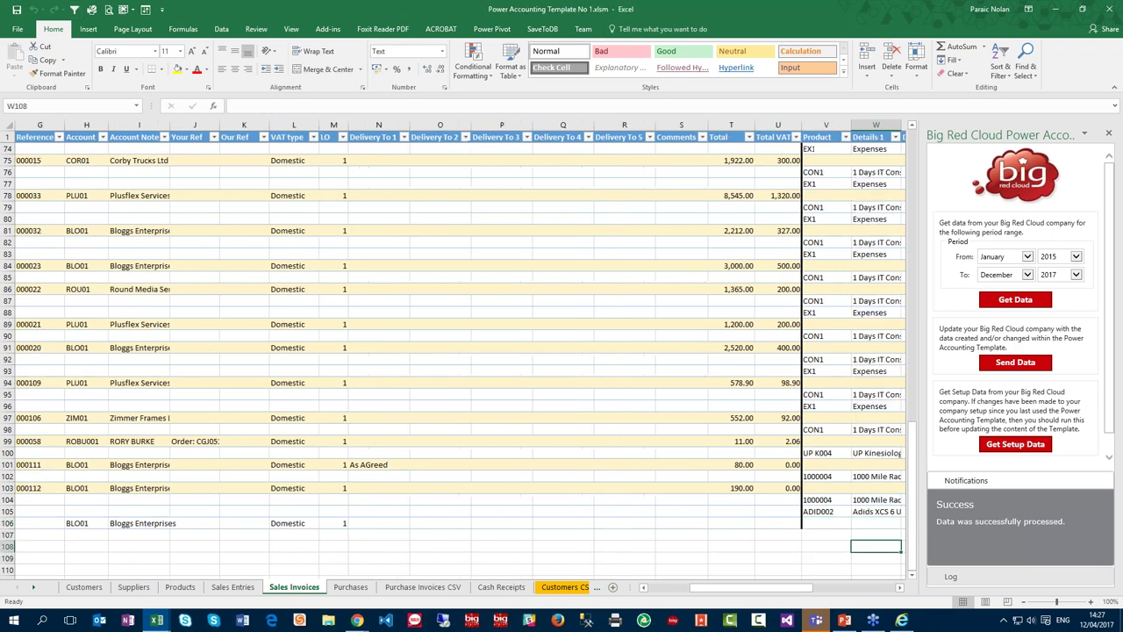
key(Right)
key(Left)
key(Left)
key(Up)
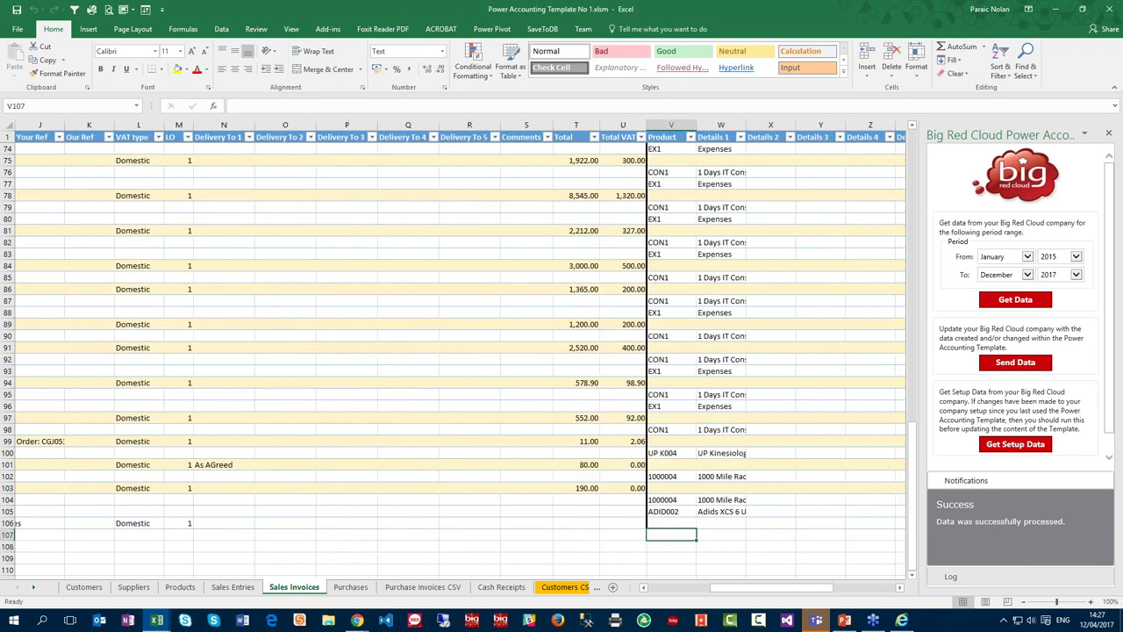
text(ADID002)
key(ctrl+Return)
key(Tab)
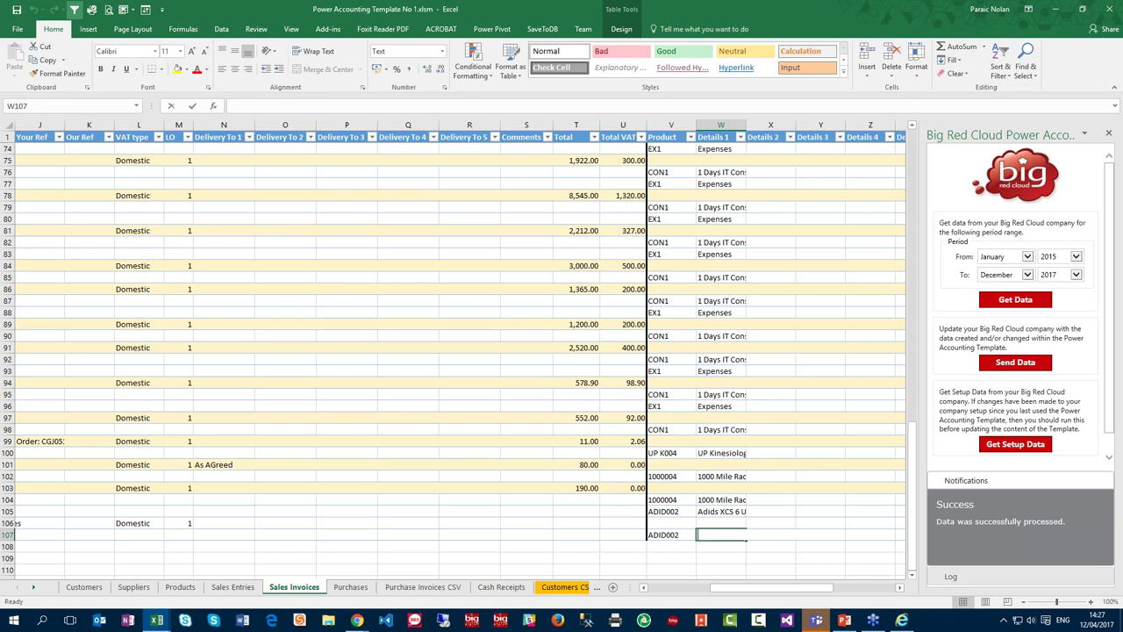
text(AS)
text(dids XCS 6 UK 6.5 Red/Purple)
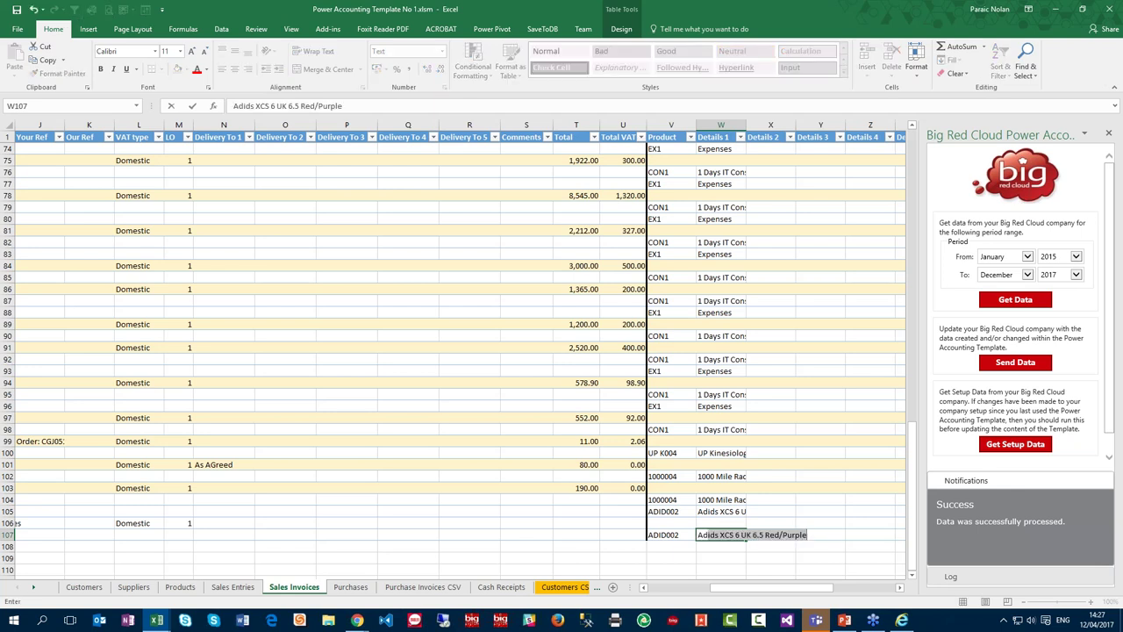
Set the row 107 product line to quantity 2, unit price 5 and VAT rate 23
key(Tab)
key(Tab)
key(Tab)
key(Tab)
key(Tab)
key(Tab)
key(Tab)
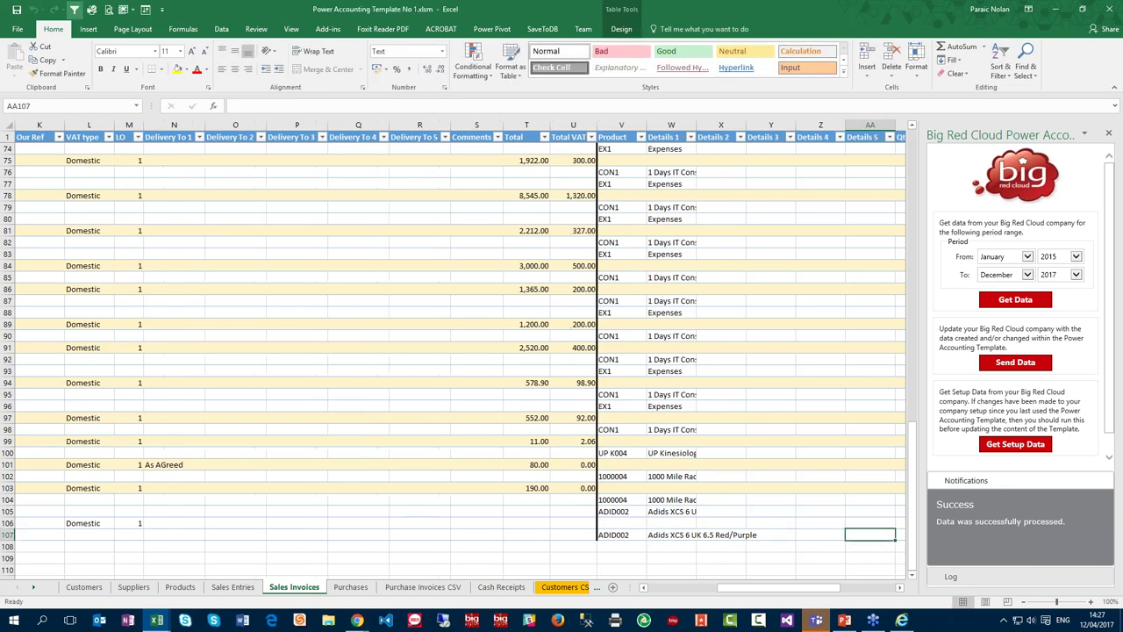
click(729, 534)
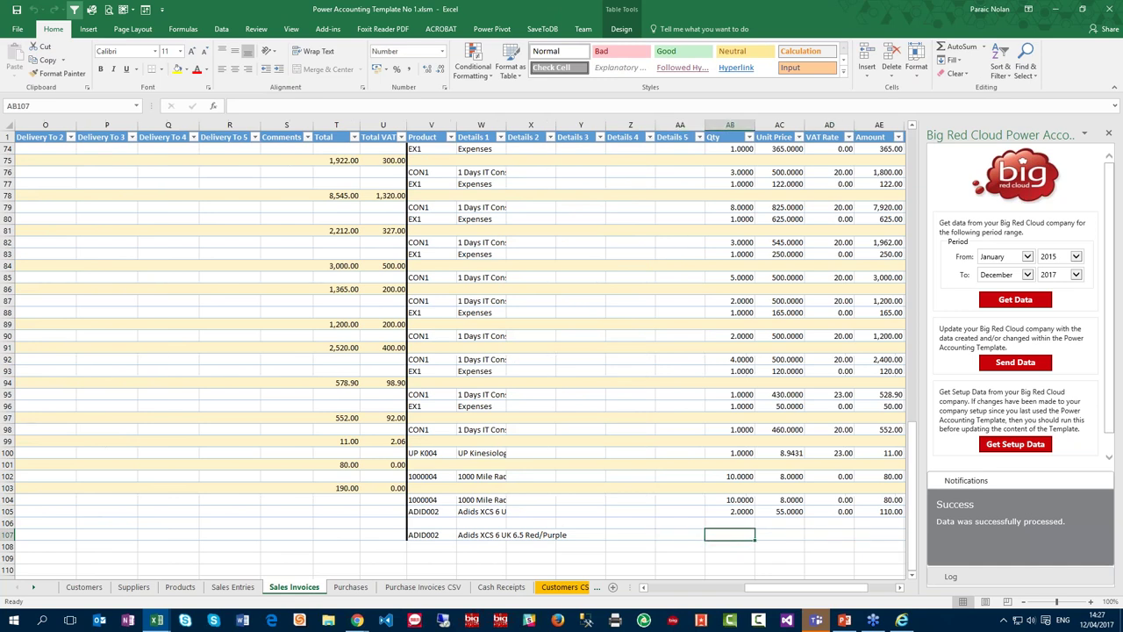
text(2)
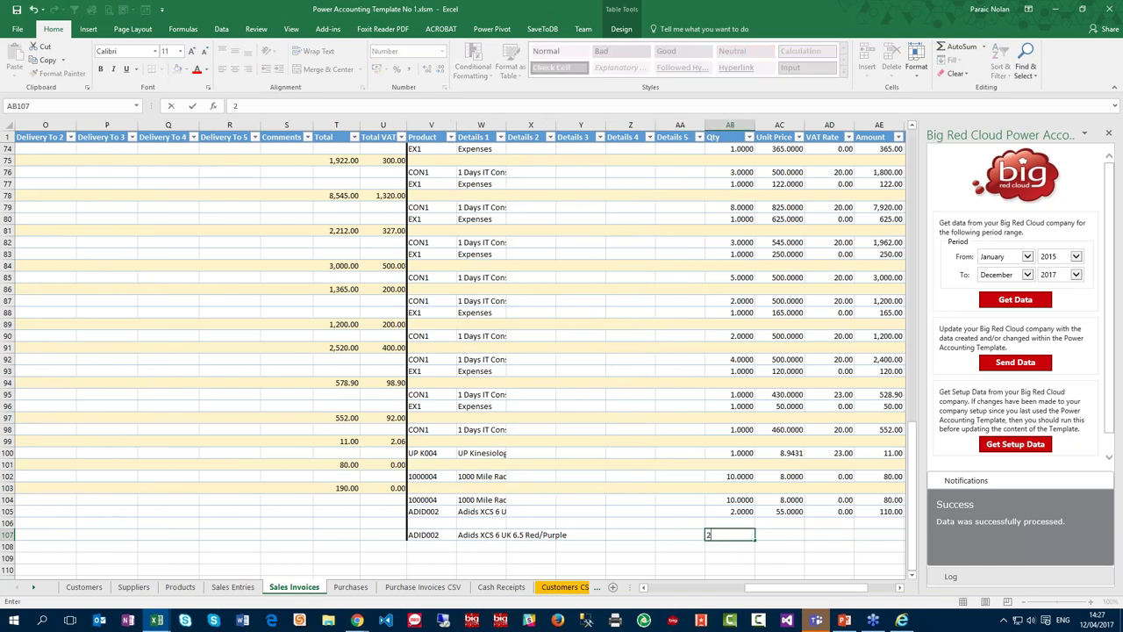
key(Tab)
text(5)
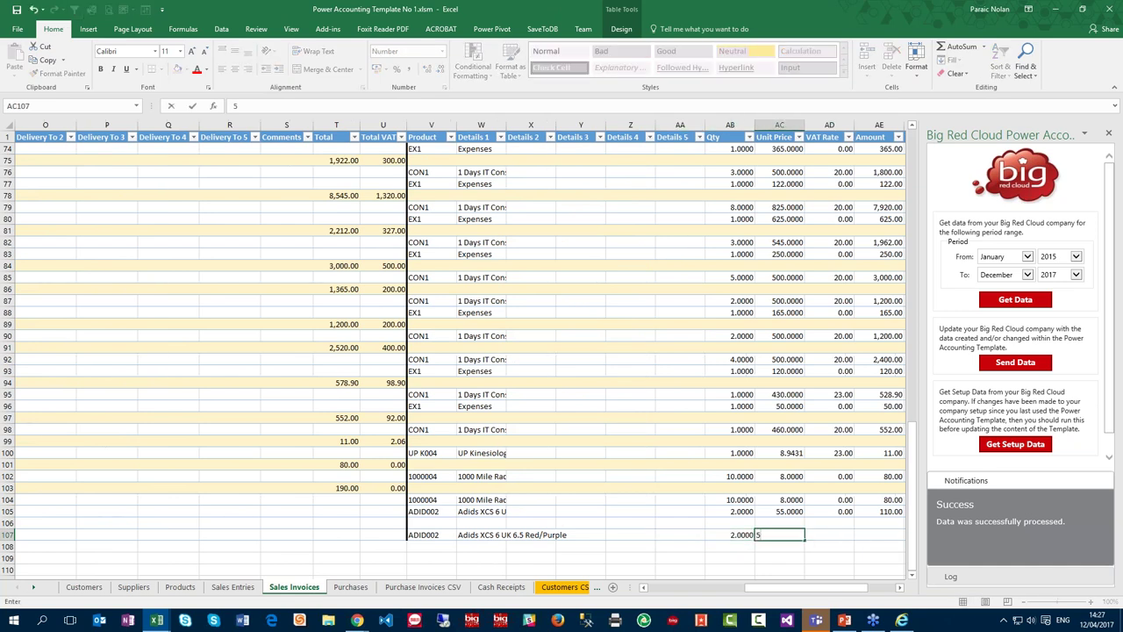
key(Tab)
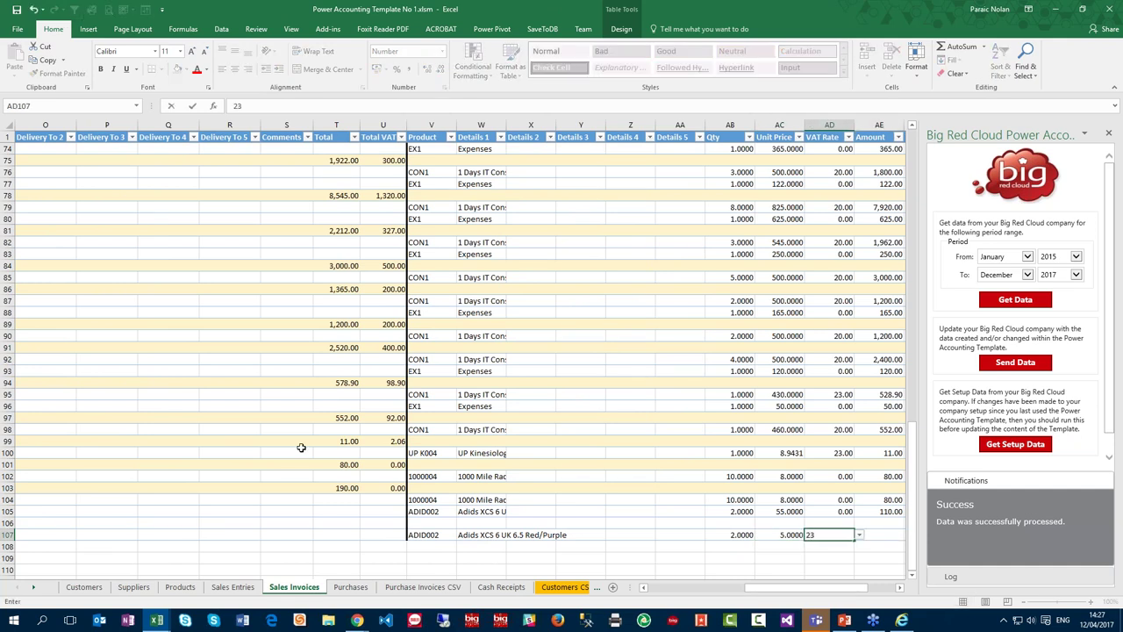
click(859, 534)
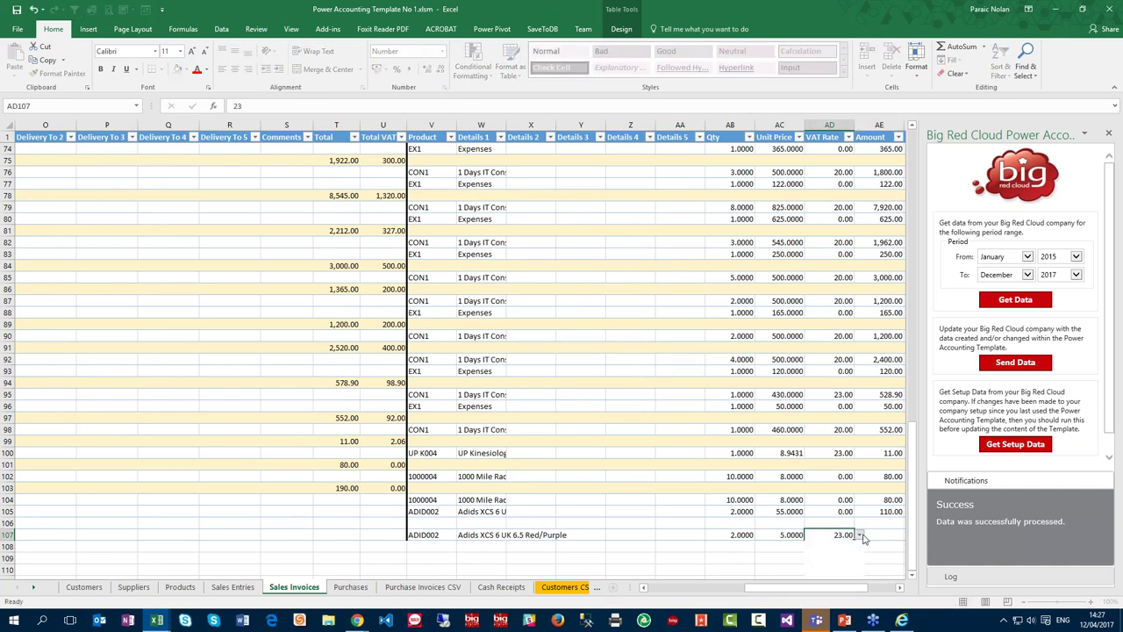
key(Escape)
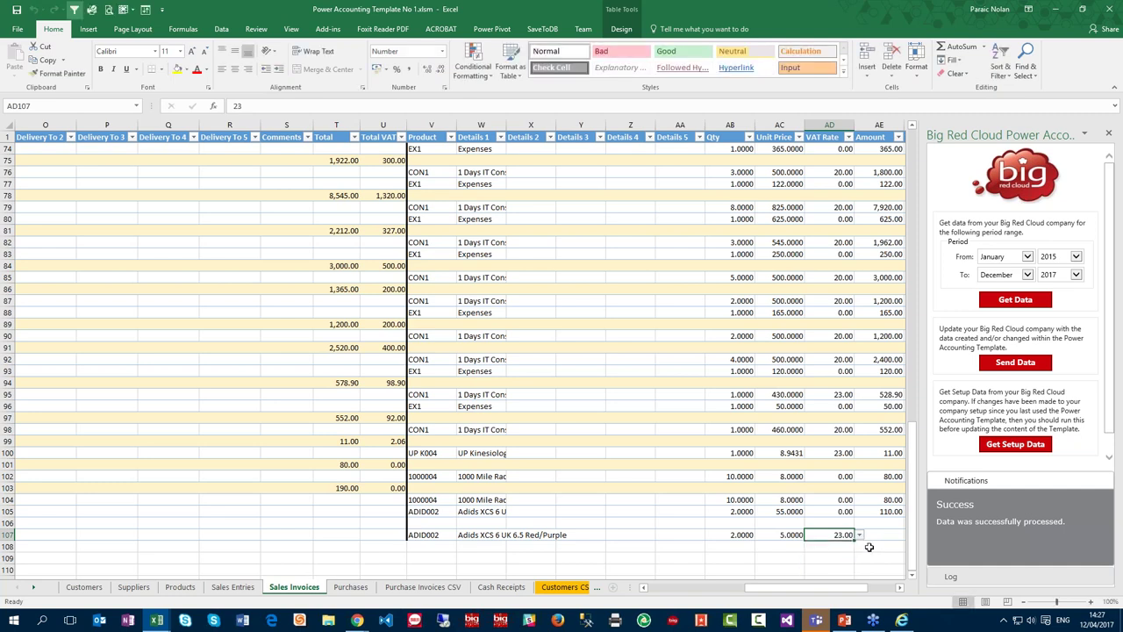
Enter 12.3 as the amount of the row 107 product line and move to its VAT amount cell
key(Right)
key(Right)
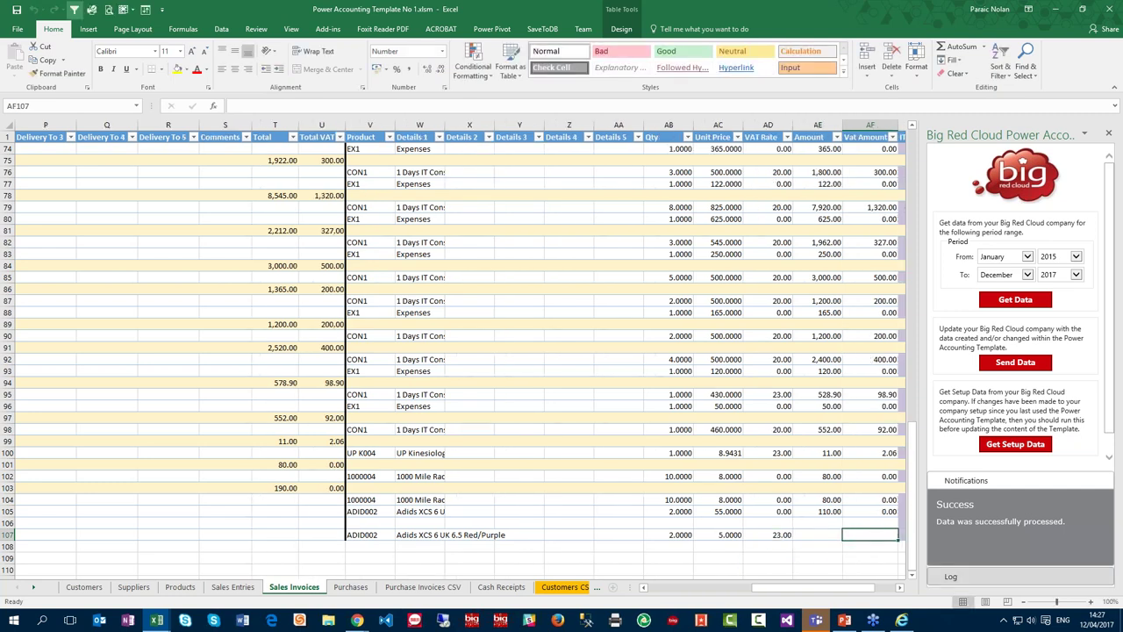
key(Left)
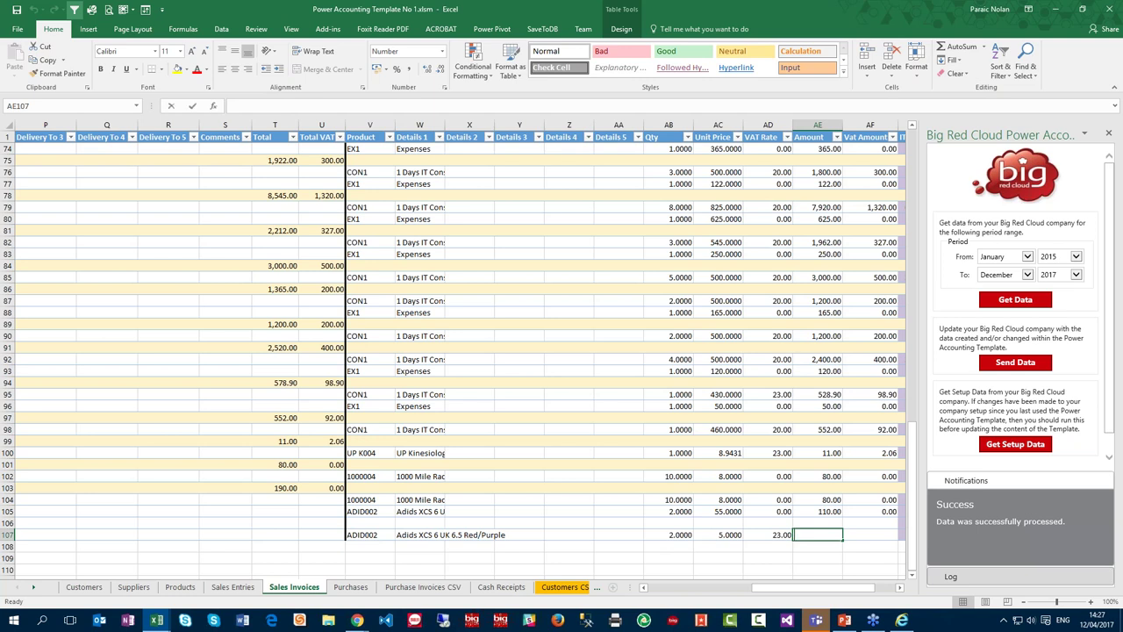
text(12.3)
key(Tab)
key(Tab)
click(746, 535)
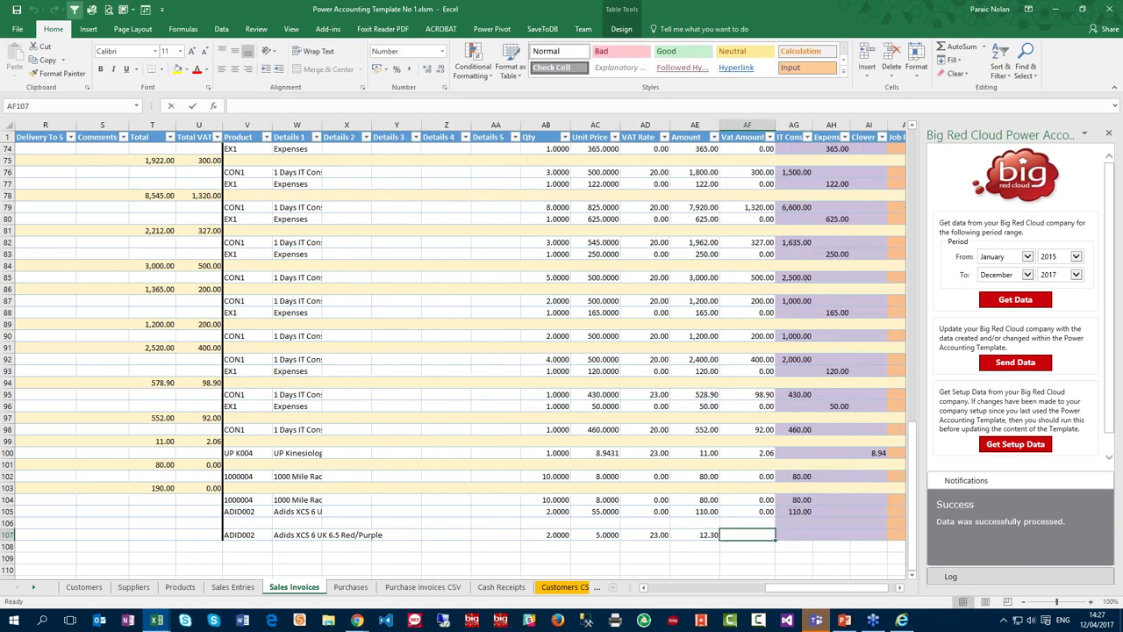
Set the row 107 product line's VAT amount to 2.3 and its IT Consulting value to 10
text(2.3)
key(Tab)
key(Tab)
key(Tab)
key(Tab)
click(733, 535)
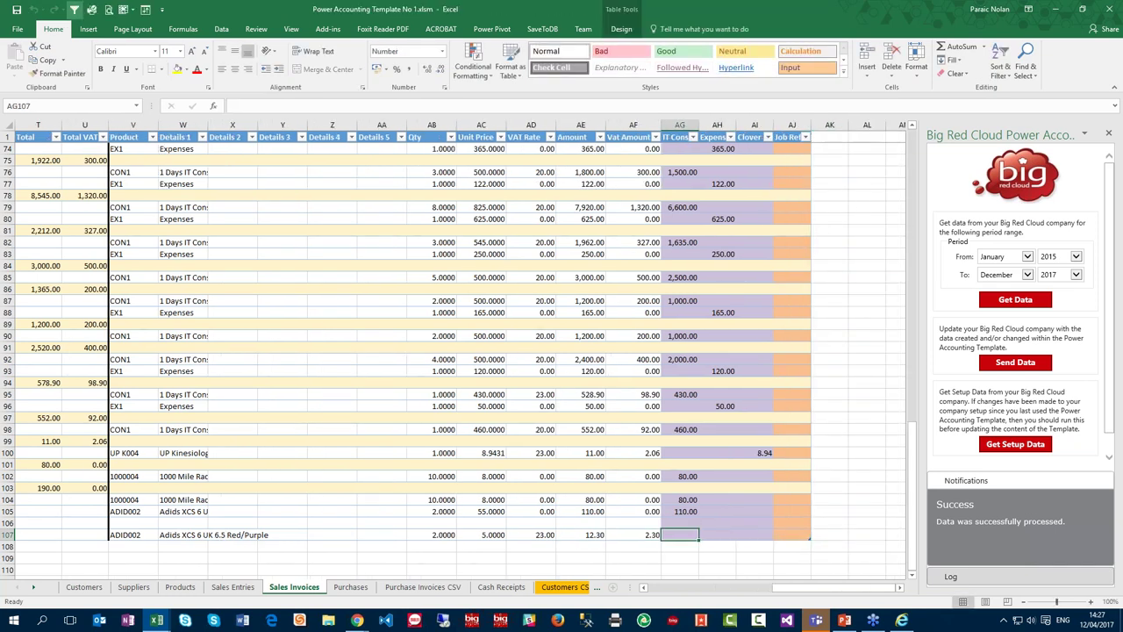
text(10)
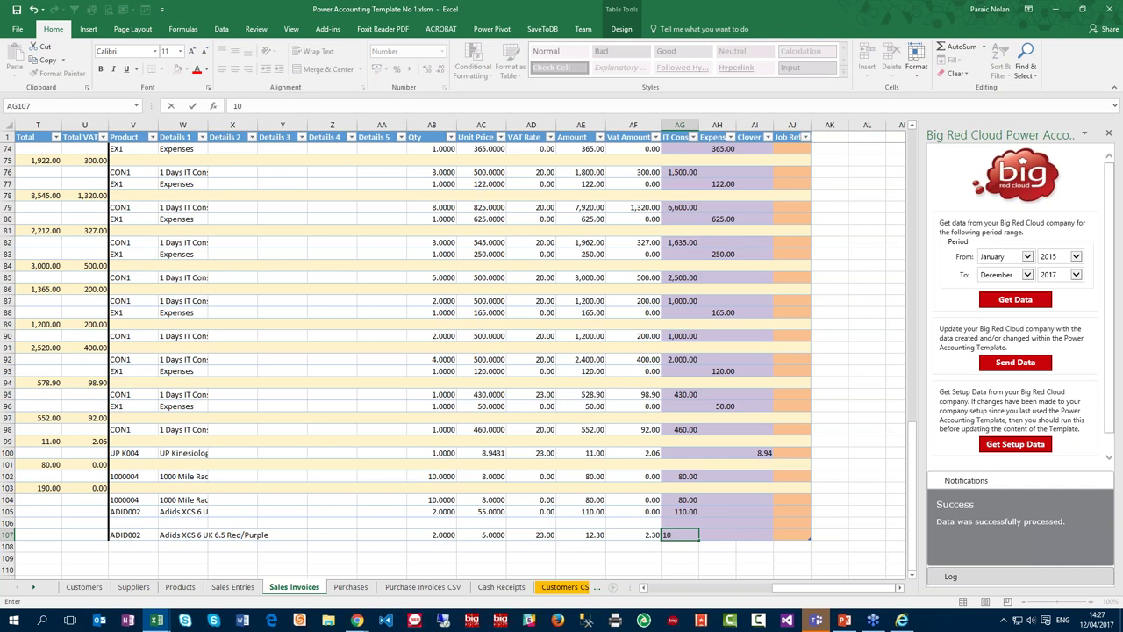
click(755, 535)
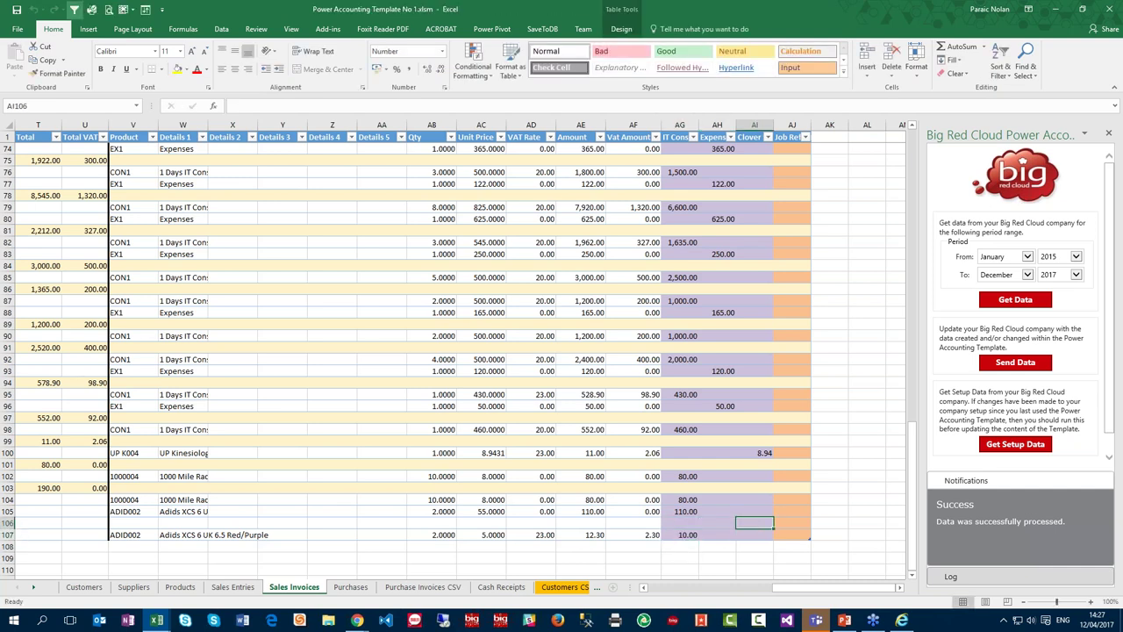
key(Left)
key(Left)
key(Left)
key(Left)
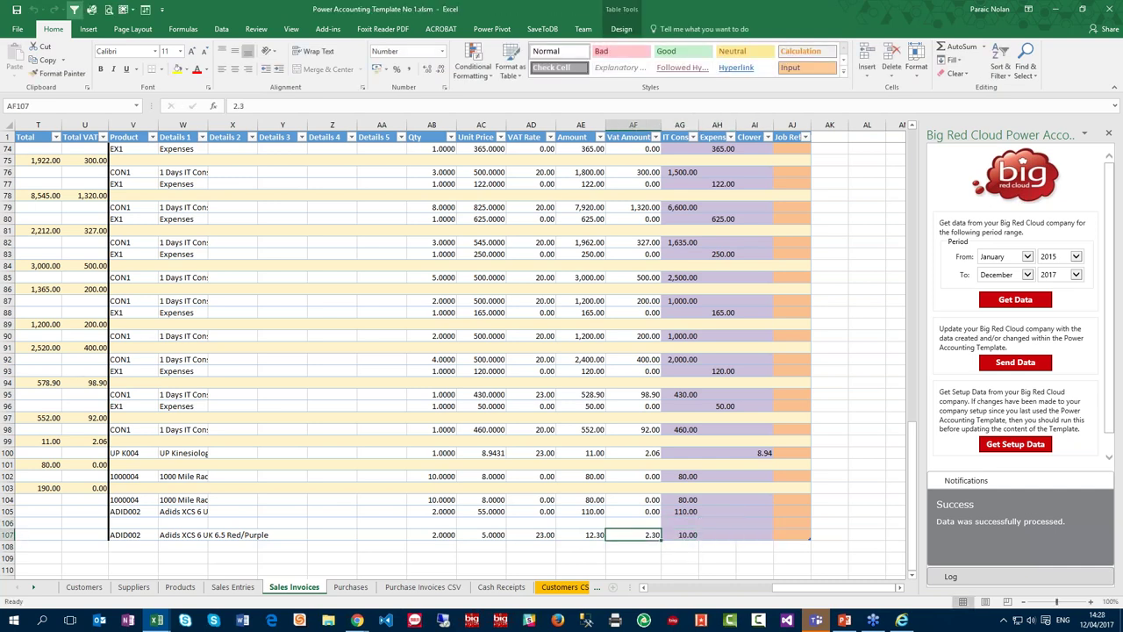
Send the new sales invoice data to Big Red Cloud and check the response for rows 106 and 107
click(1024, 364)
click(950, 523)
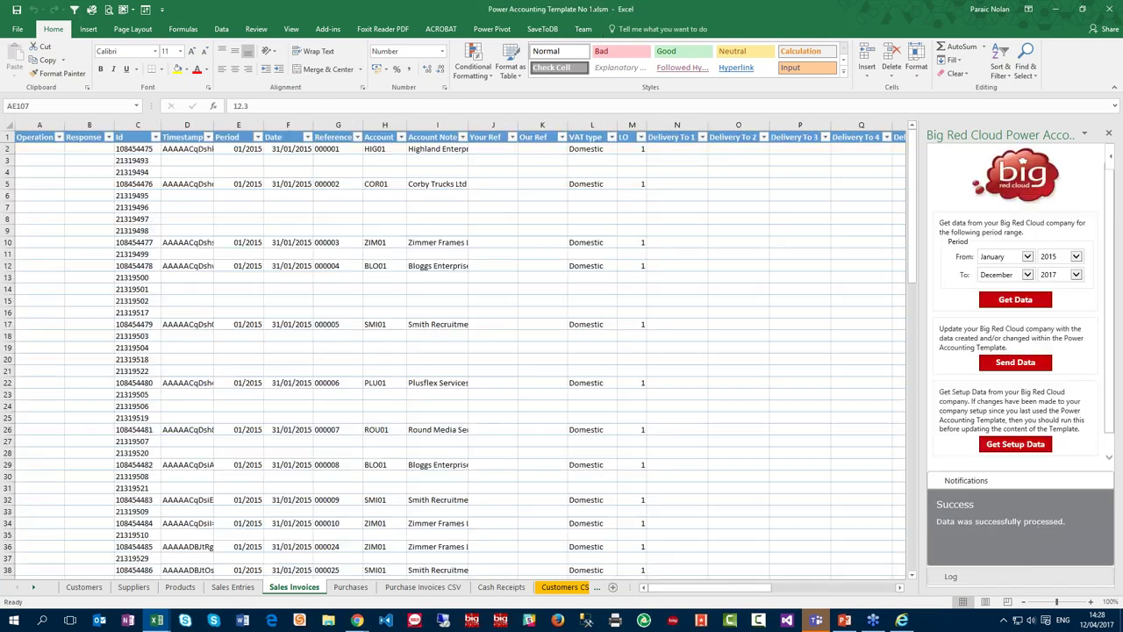
drag(911, 254, 918, 539)
click(650, 570)
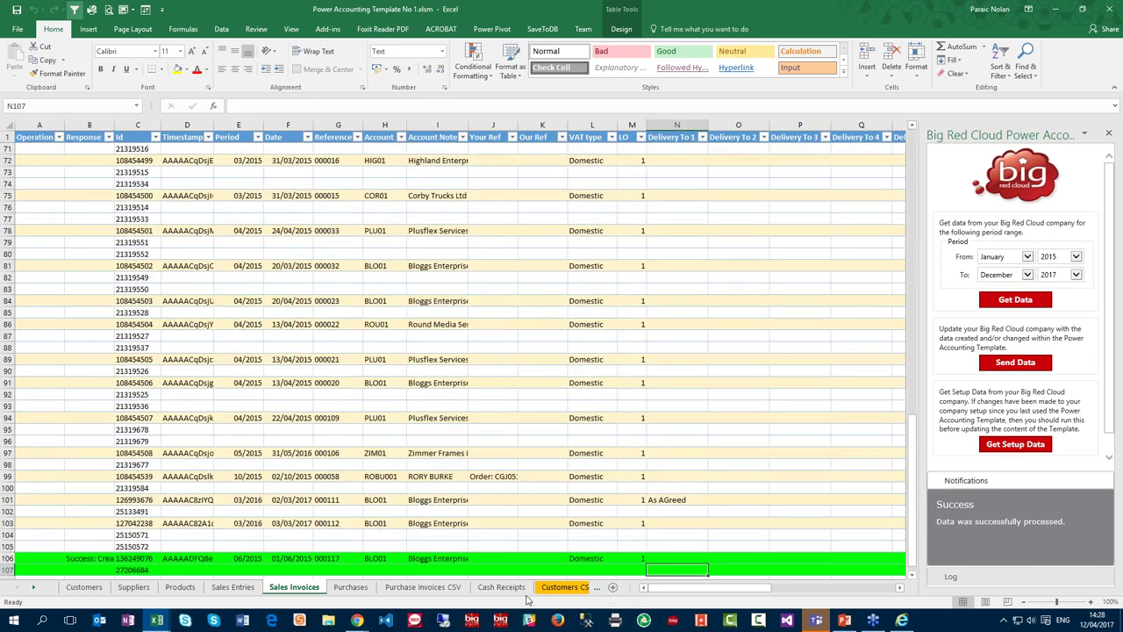
Switch to Big Red Cloud and view the Bloggs Enterprises invoice dated 01/06/15 in the June sales book, closing it after review
key(alt+Tab)
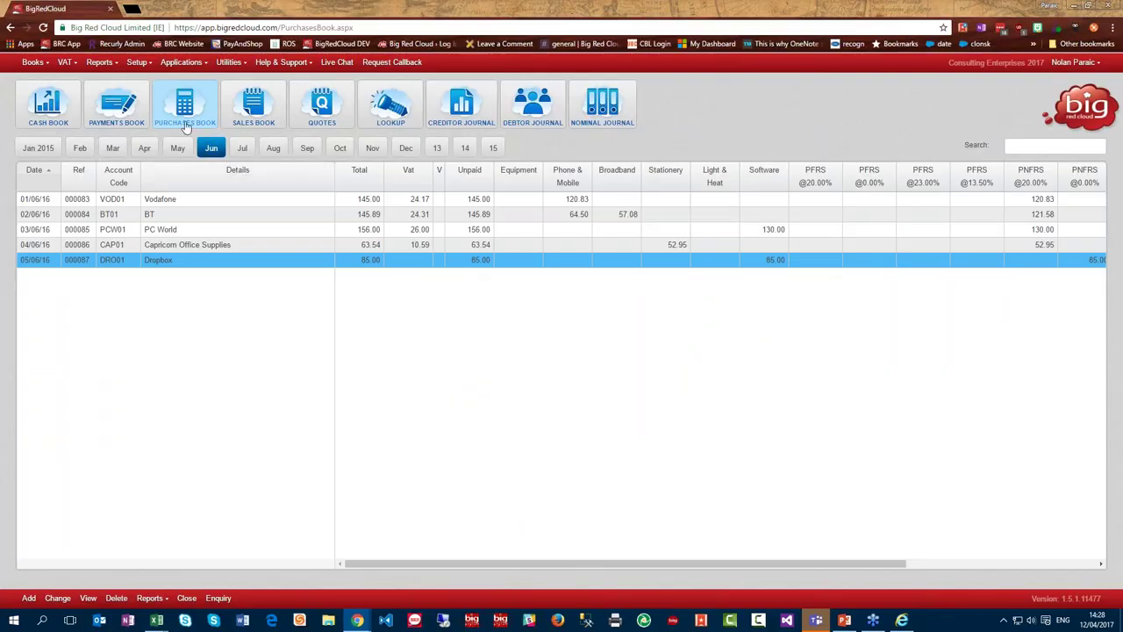
click(212, 150)
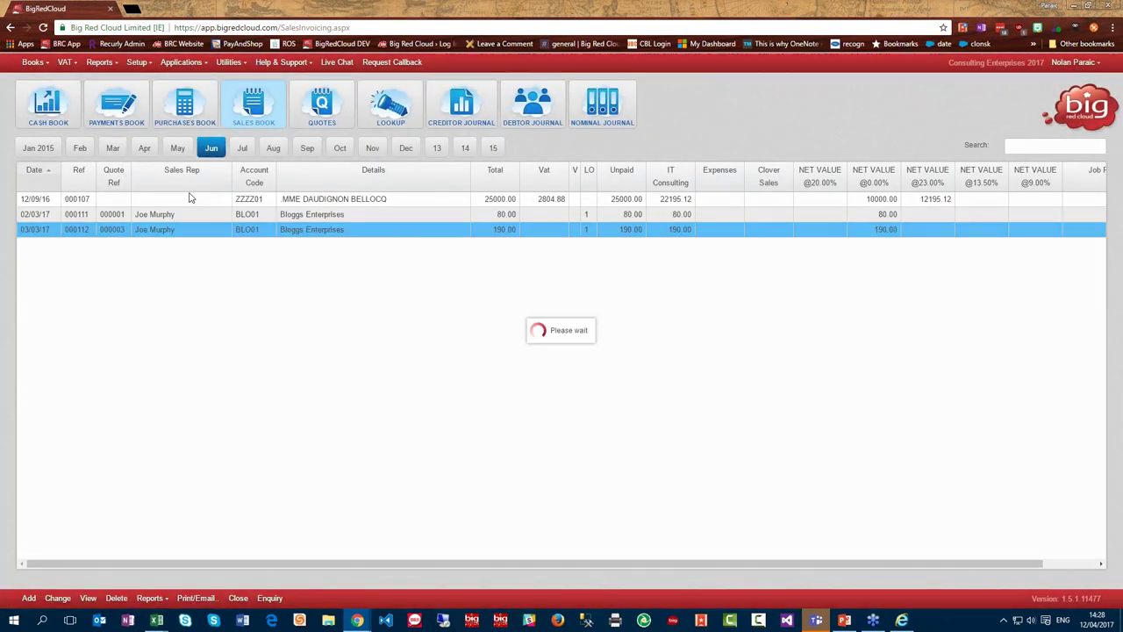
click(332, 202)
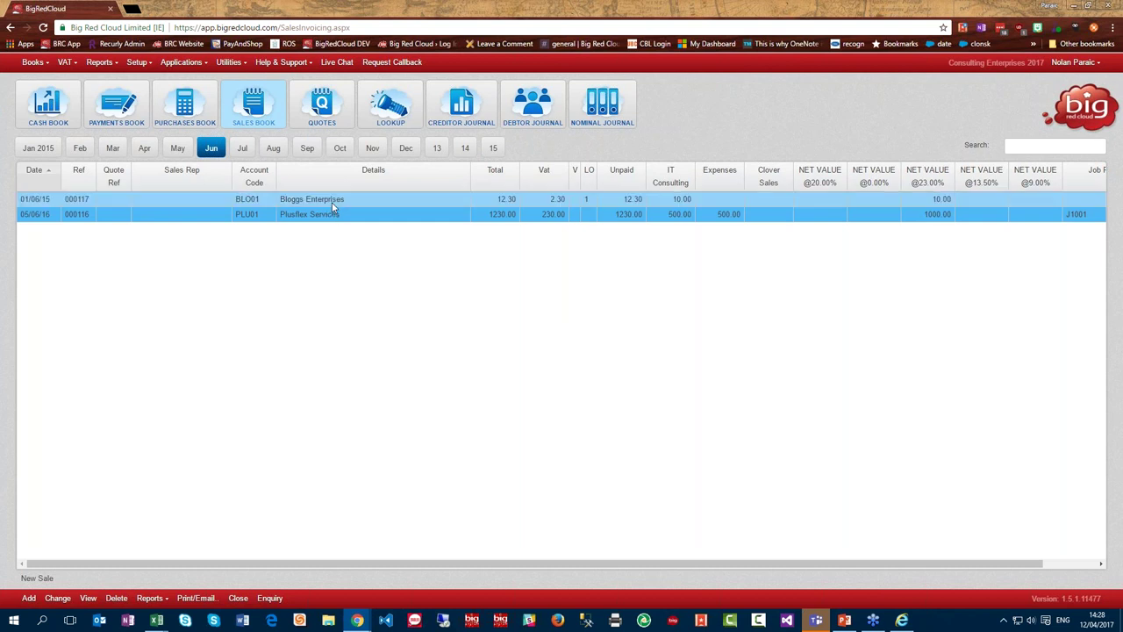
double_click(306, 211)
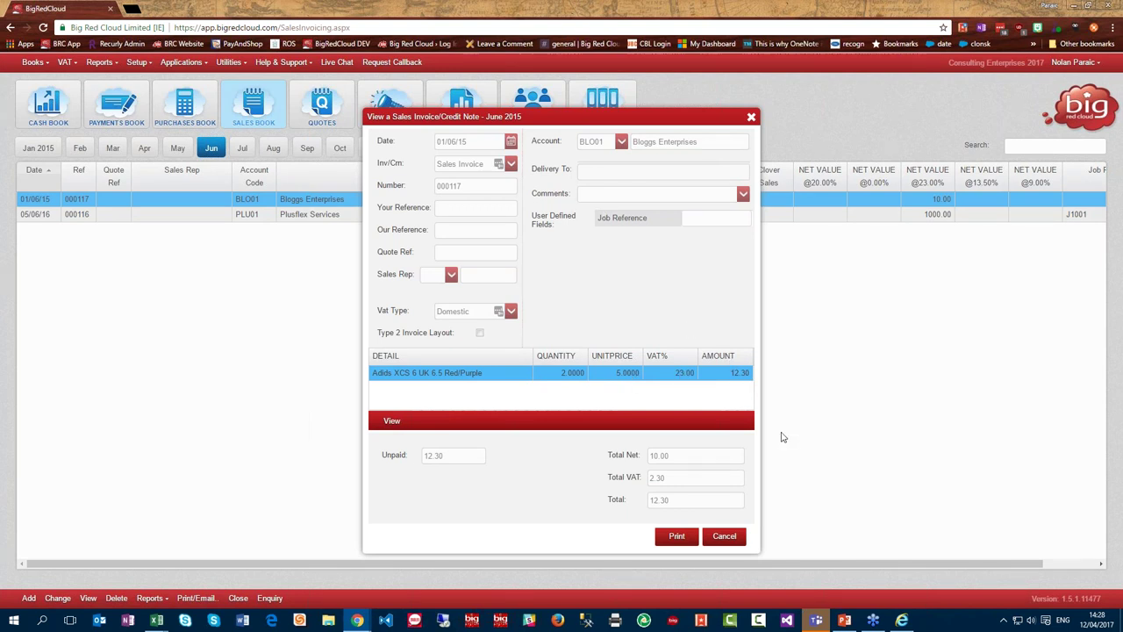
click(724, 536)
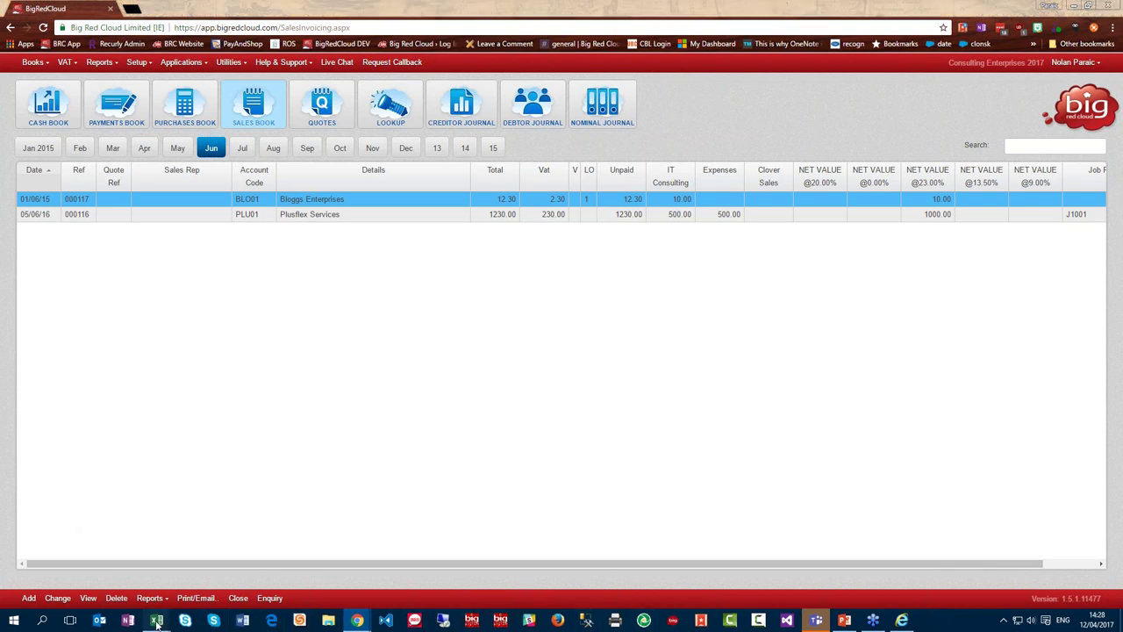
Switch back to the Power Accounting Template workbook in Excel and go to the Cash Receipts sheet
mouse_move(156, 619)
click(309, 568)
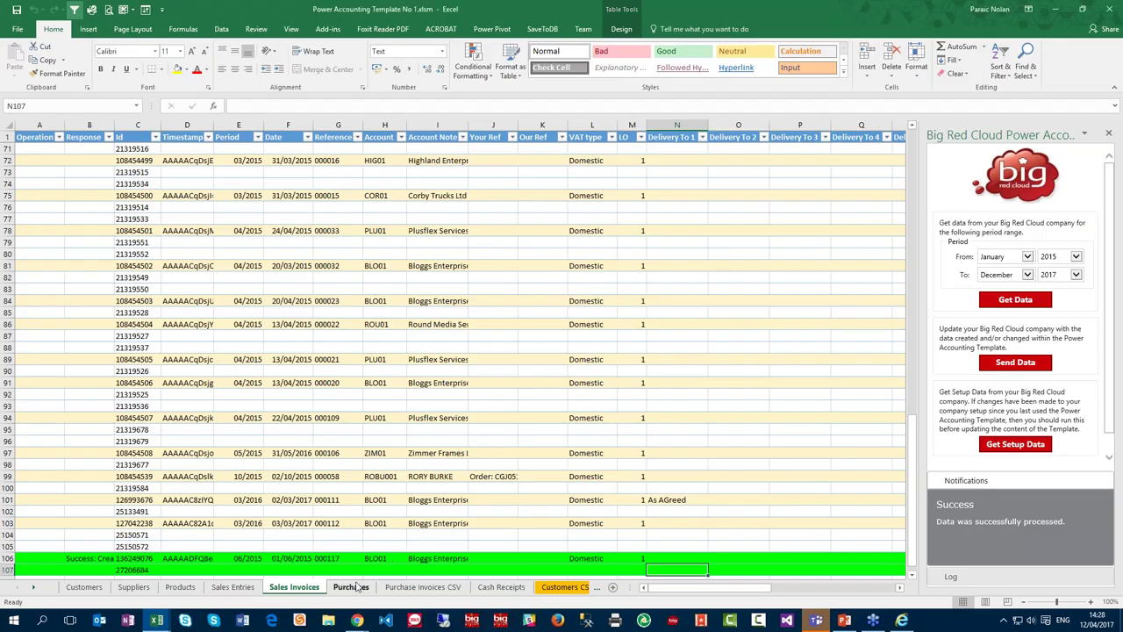
click(353, 587)
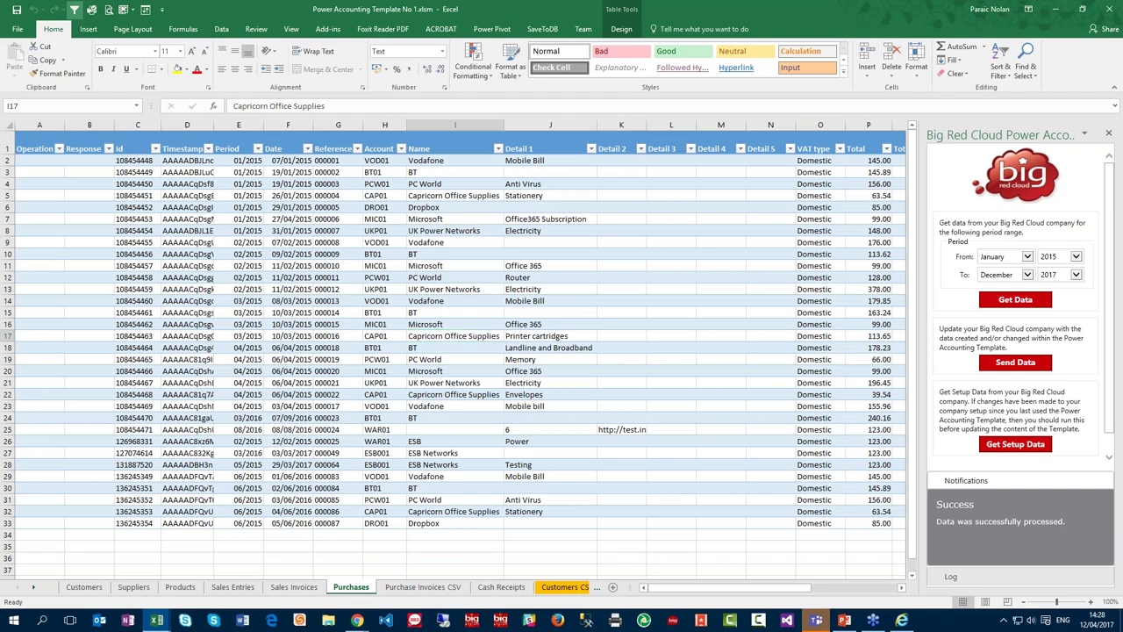
key(ctrl+Page_Down)
key(ctrl+Page_Down)
key(ctrl+Page_Down)
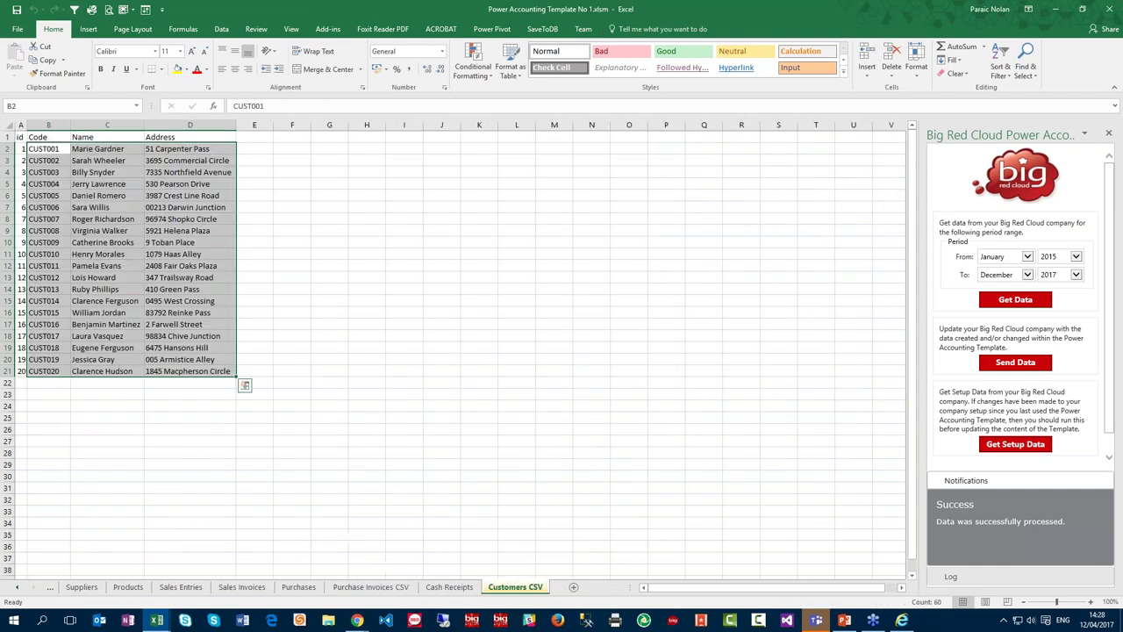
key(ctrl+Page_Up)
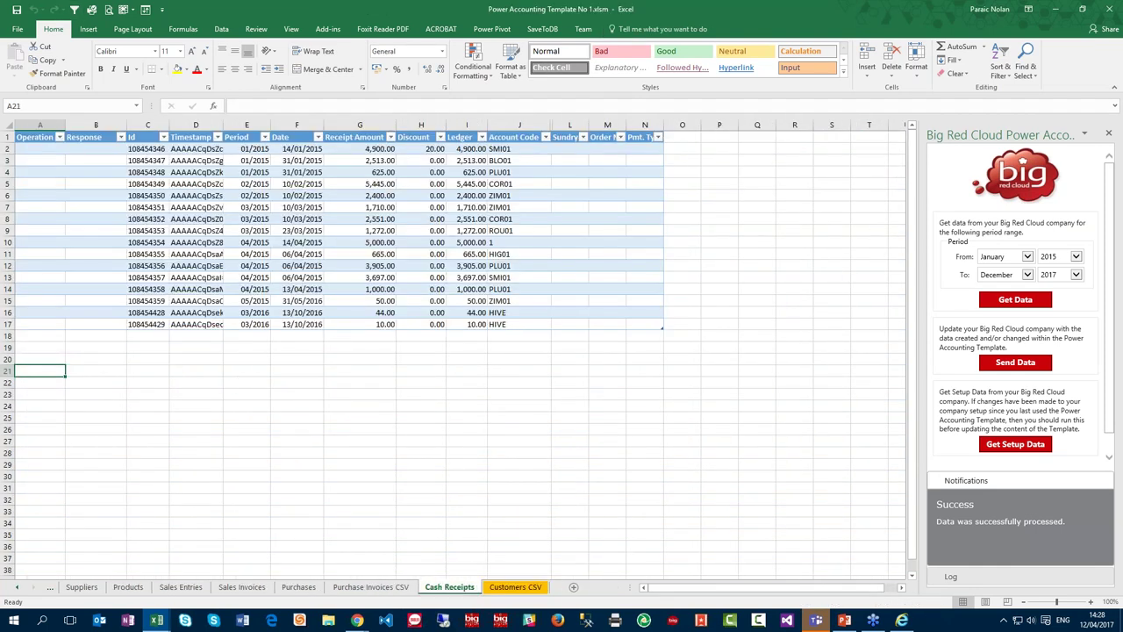